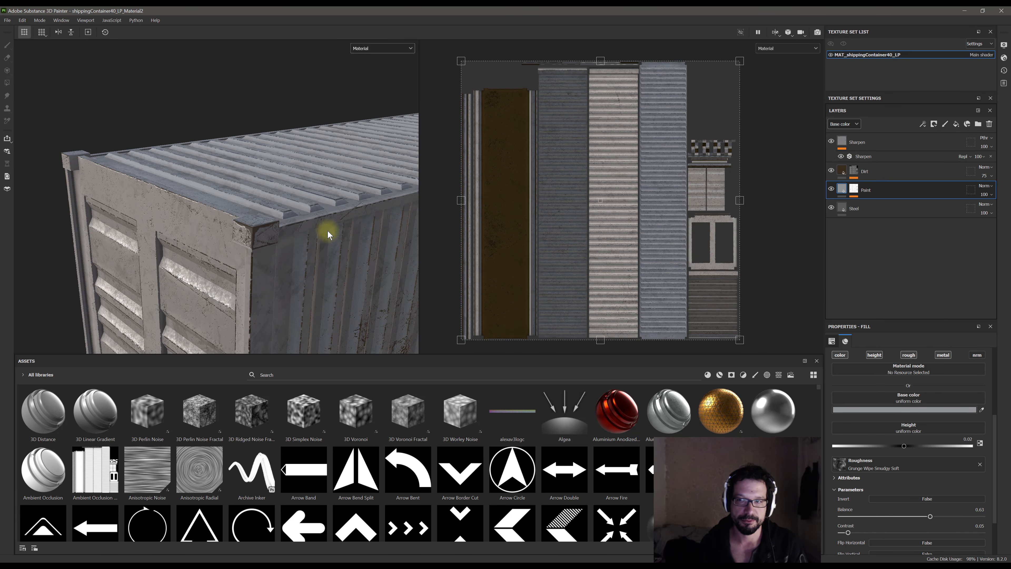
left_click(850, 122)
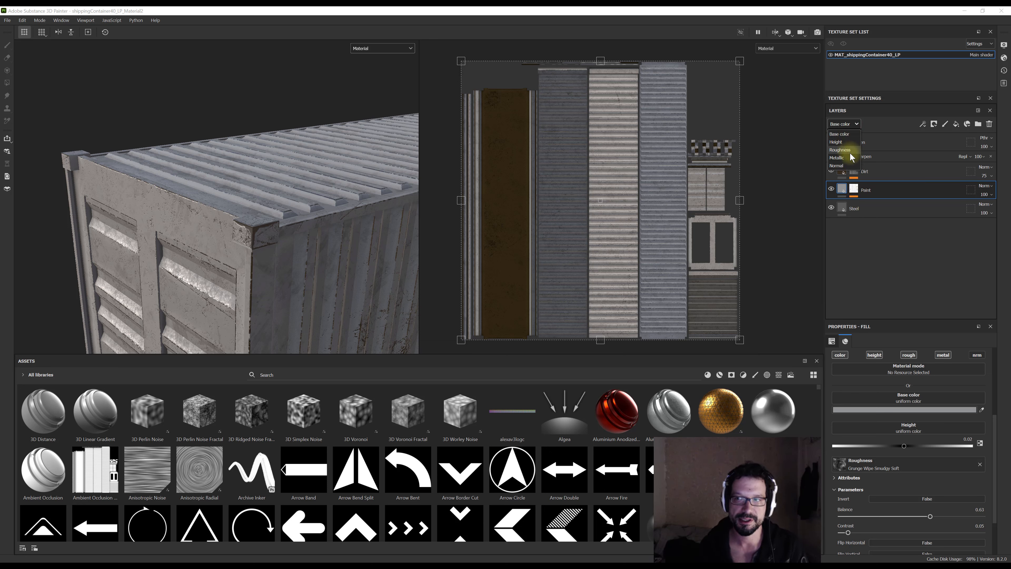
left_click(911, 246)
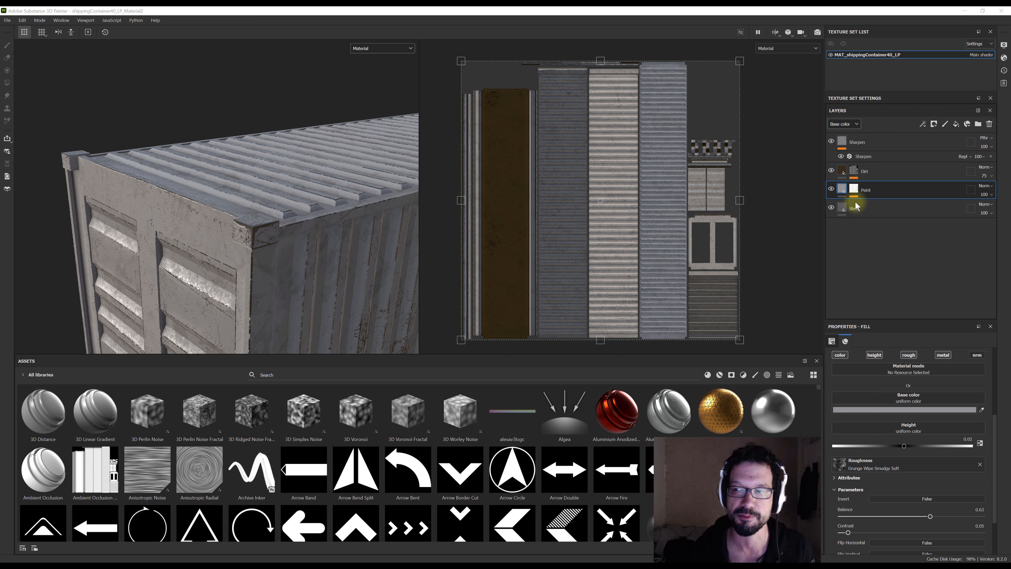
Delete all existing layers from the container's layer stack: Sharpen, Dirt, Paint and Steel
left_click_drag(204, 179, 335, 179, "alt")
left_click(873, 208)
left_click(879, 144, "shift")
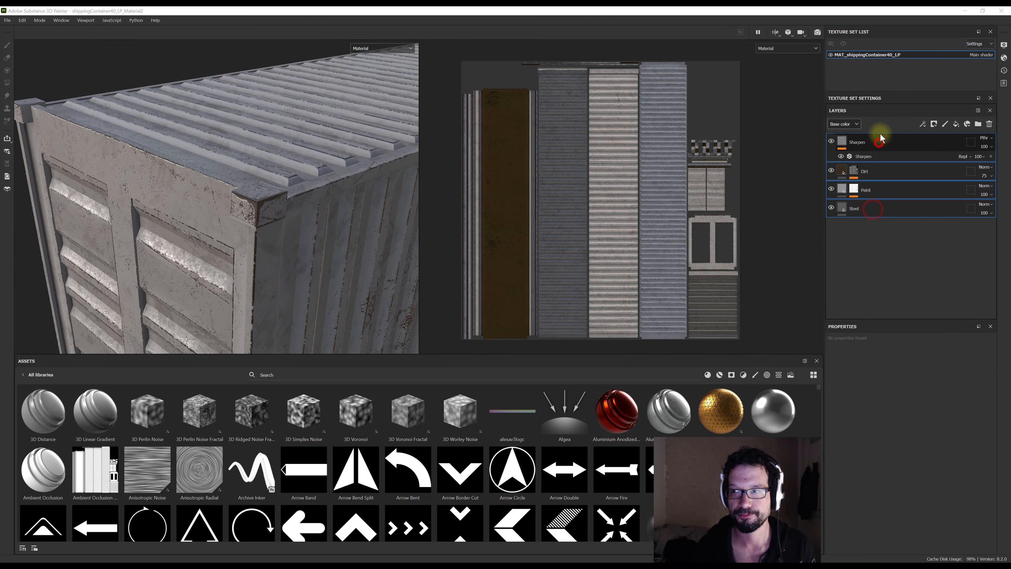
left_click(989, 124)
Inspect the container's Normal, World space normal and ID mesh maps one after another in the viewport
left_click_drag(242, 215, 219, 215, "alt")
left_click(389, 50)
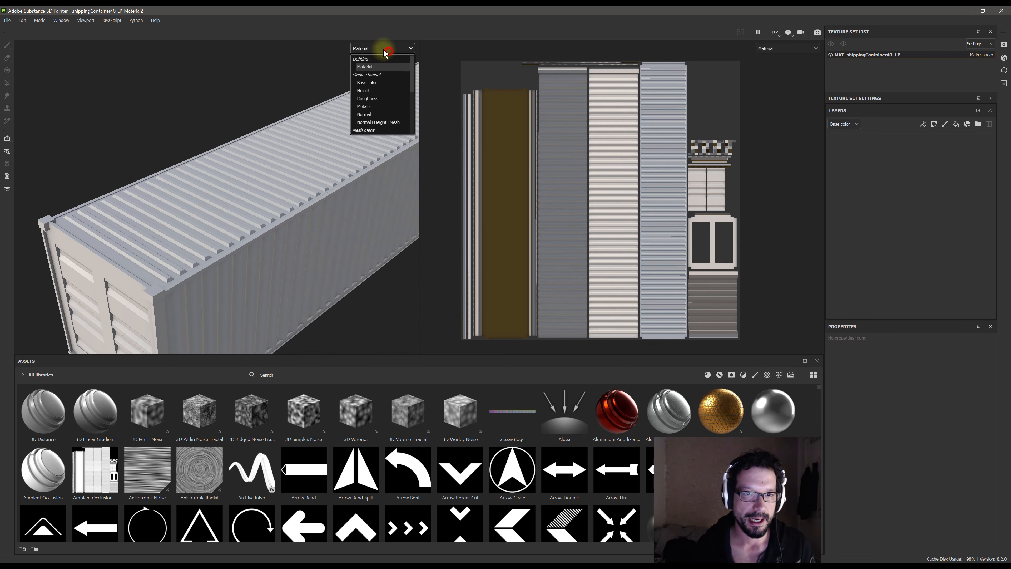
scroll(379, 106, "down", 2)
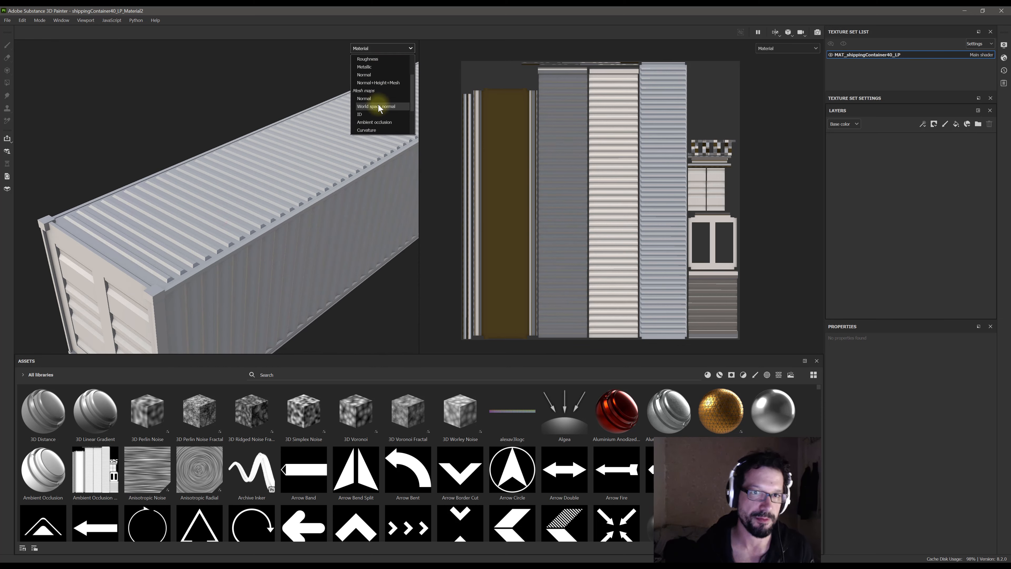
left_click(380, 99)
left_click(376, 48)
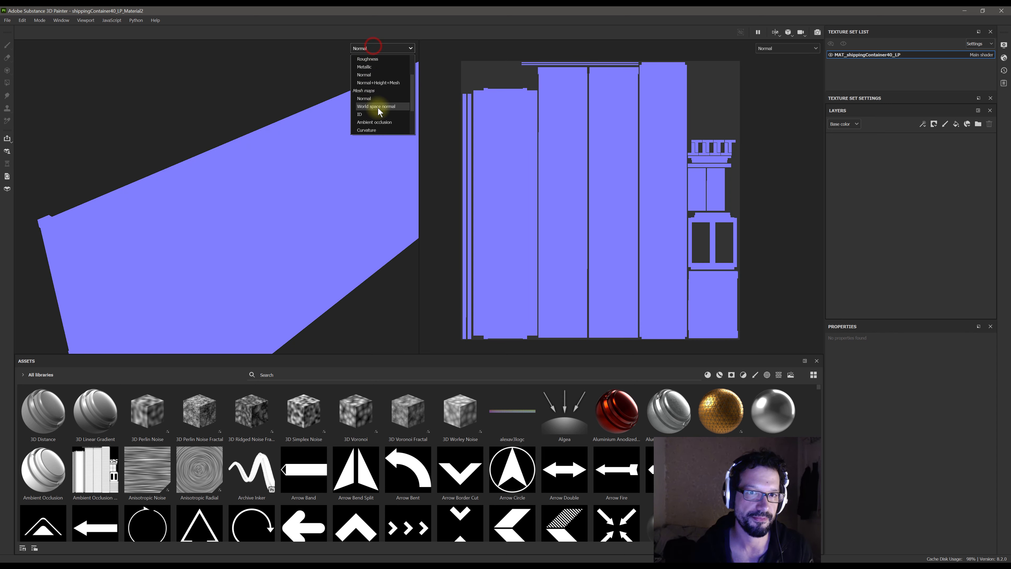
left_click(378, 106)
left_click(378, 48)
left_click(375, 114)
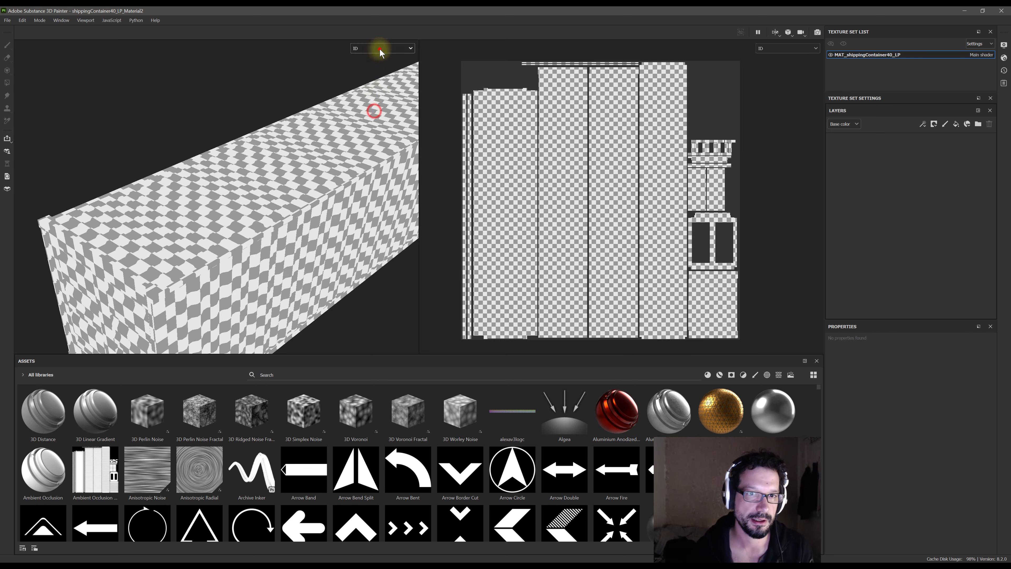
Inspect the container's Ambient occlusion, Curvature, Position and Thickness mesh maps in the viewport
left_click(379, 48)
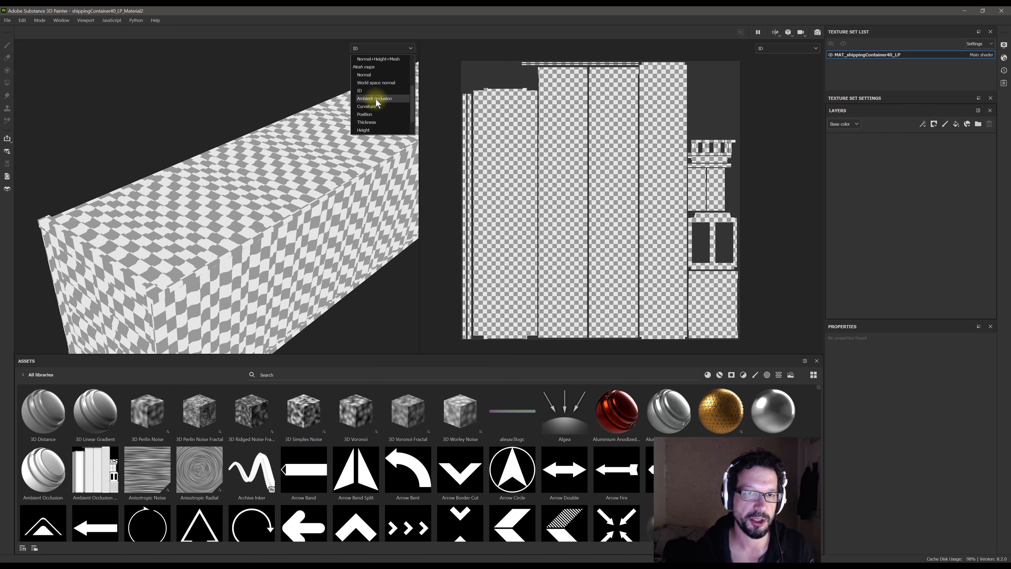
left_click(375, 99)
left_click(378, 48)
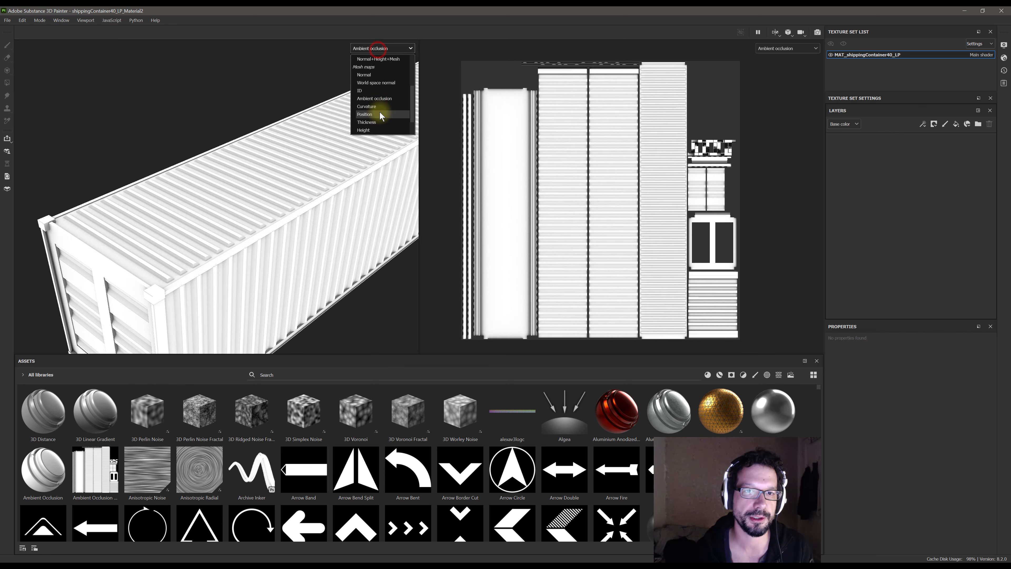
left_click(378, 106)
left_click(378, 49)
left_click(381, 120)
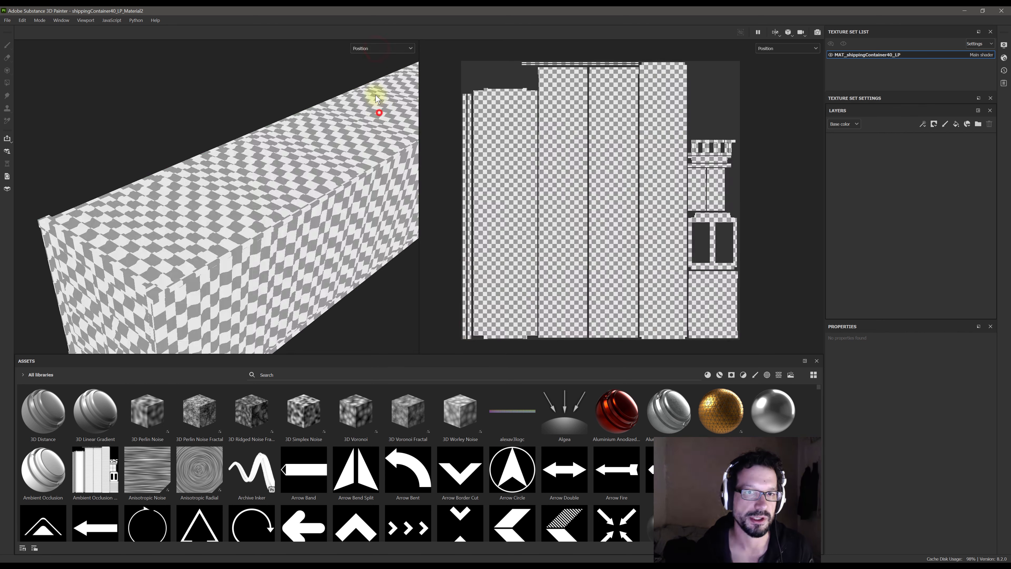
left_click(377, 51)
left_click(378, 128)
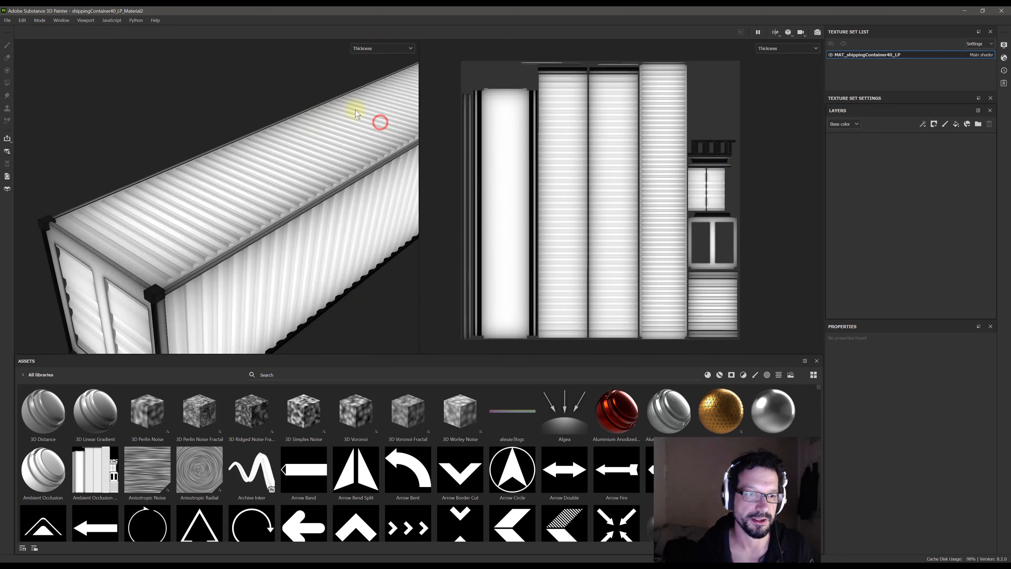
Return the viewport display to the lit Material view of the container
left_click(380, 49)
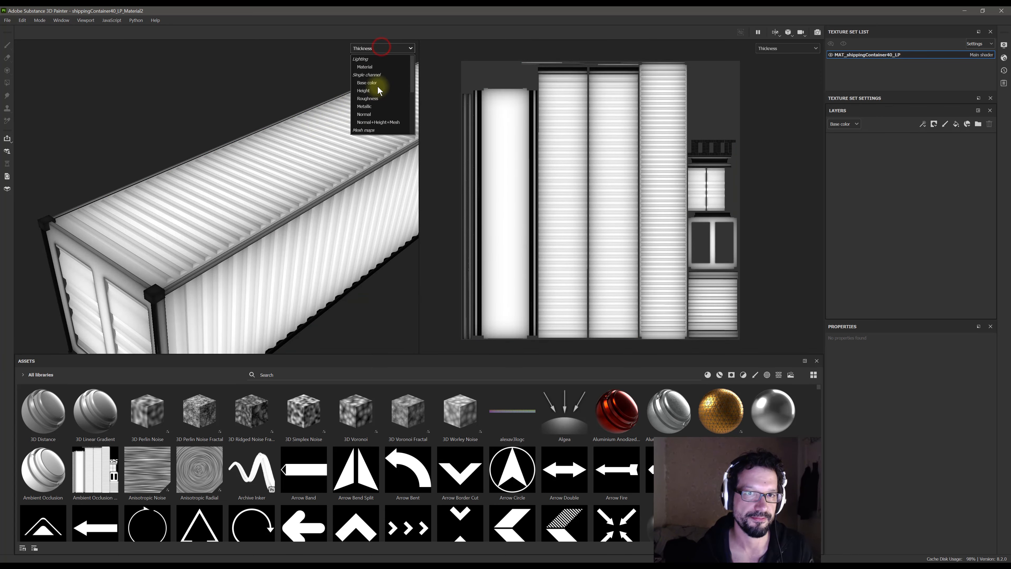
left_click(374, 69)
mouse_move(209, 178)
left_mouse_down("alt")
mouse_move(242, 162)
mouse_move(199, 214)
mouse_move(263, 237)
mouse_move(280, 204)
mouse_move(203, 196)
left_mouse_up("alt")
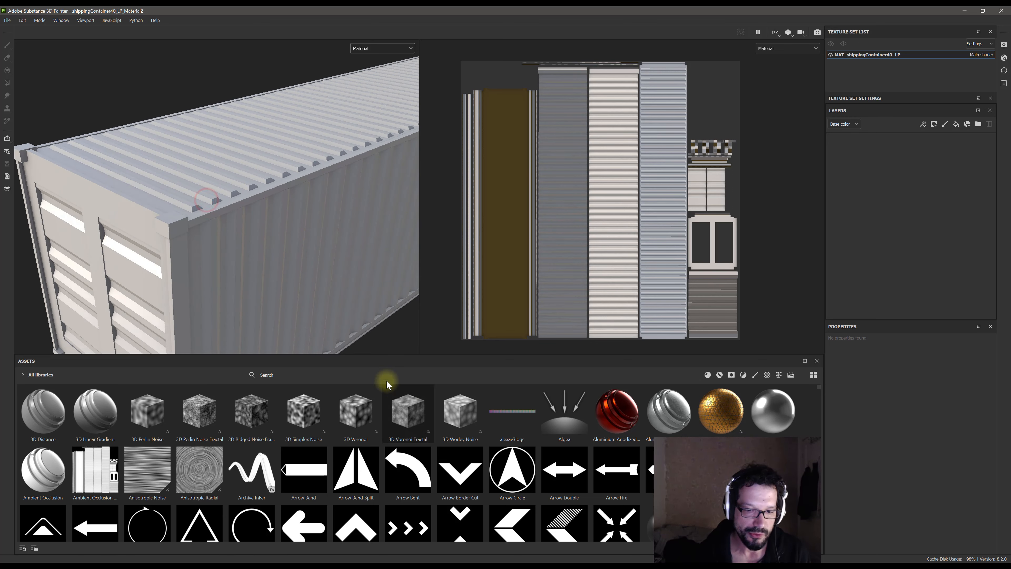
Switch to the browser and examine the container surface before and during painting in the YouTube manufacturing video
left_click(426, 567)
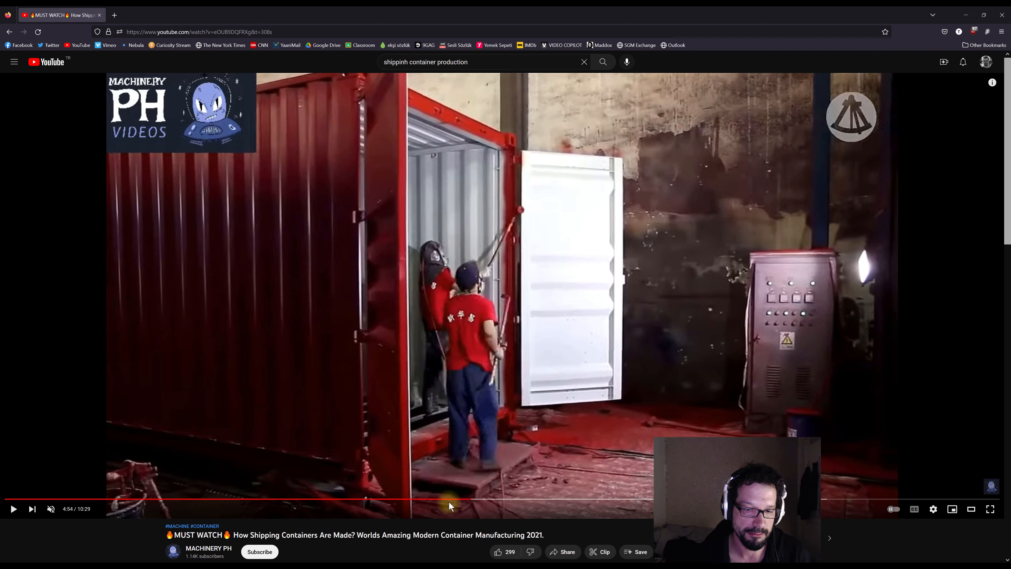
left_click(438, 500)
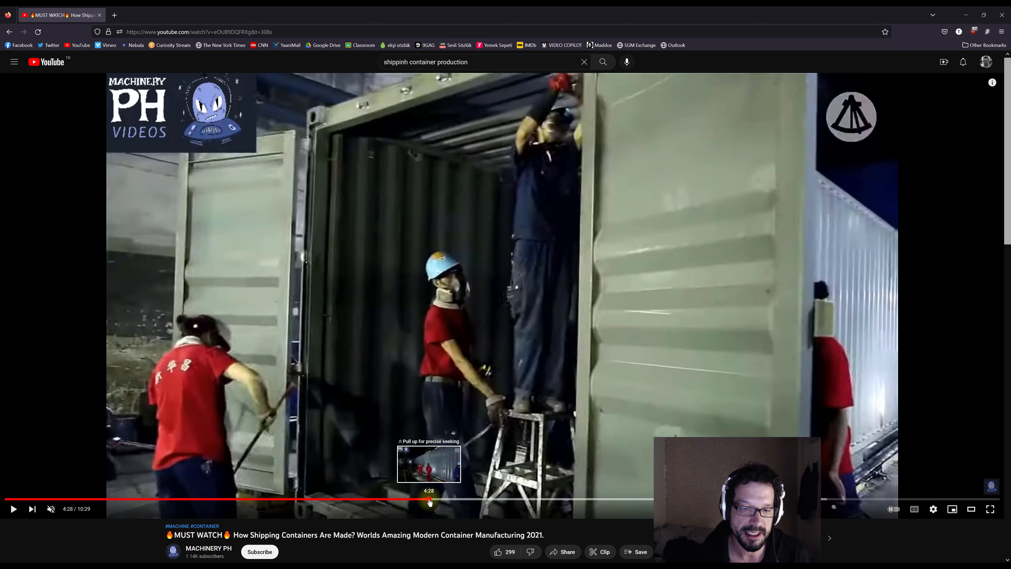
left_click(429, 500)
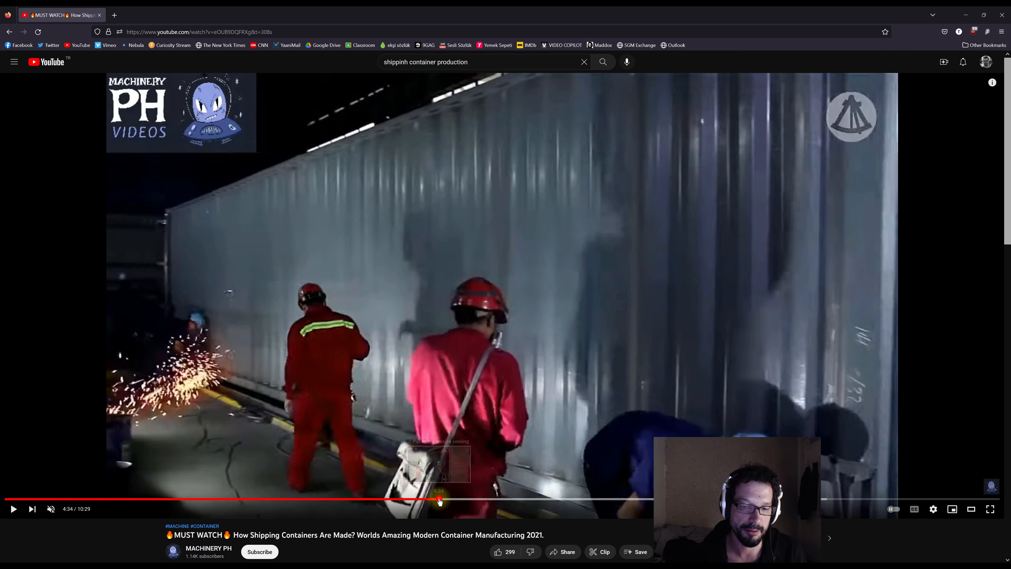
left_click_drag(437, 499, 476, 501)
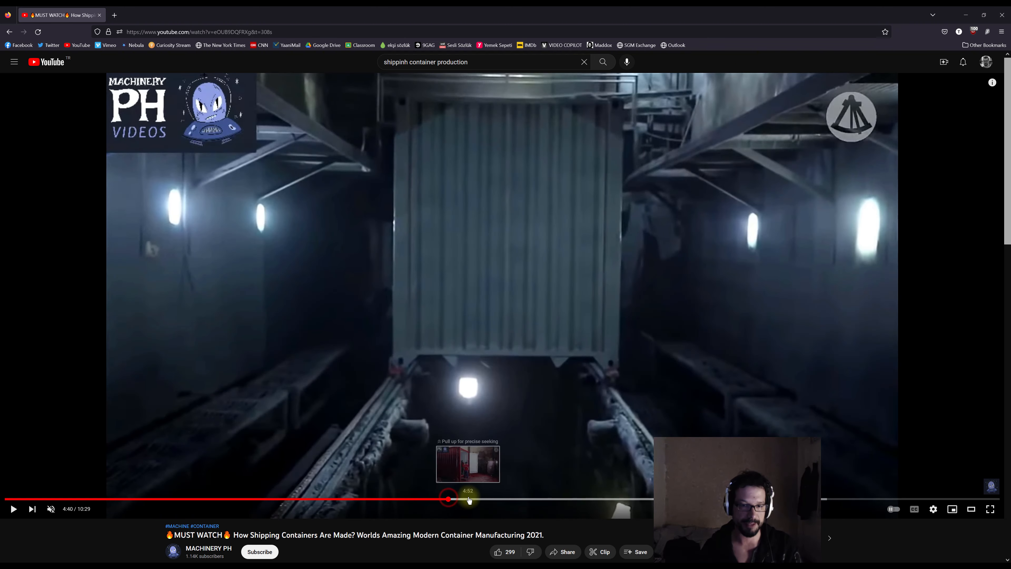
left_click(465, 500)
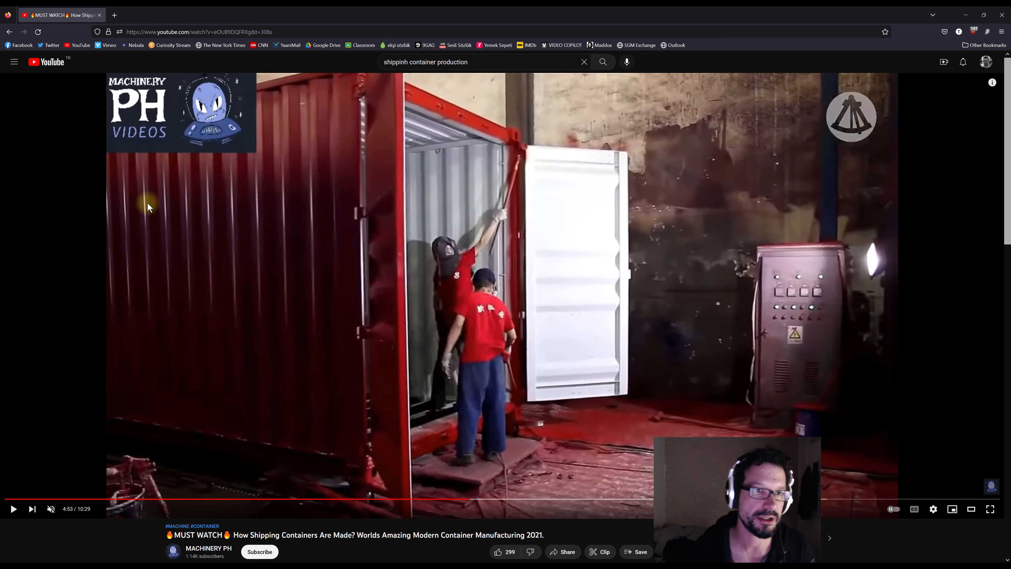
Search Google Images for "car paint damage" in a new browser tab
left_click(114, 15)
left_click(153, 33)
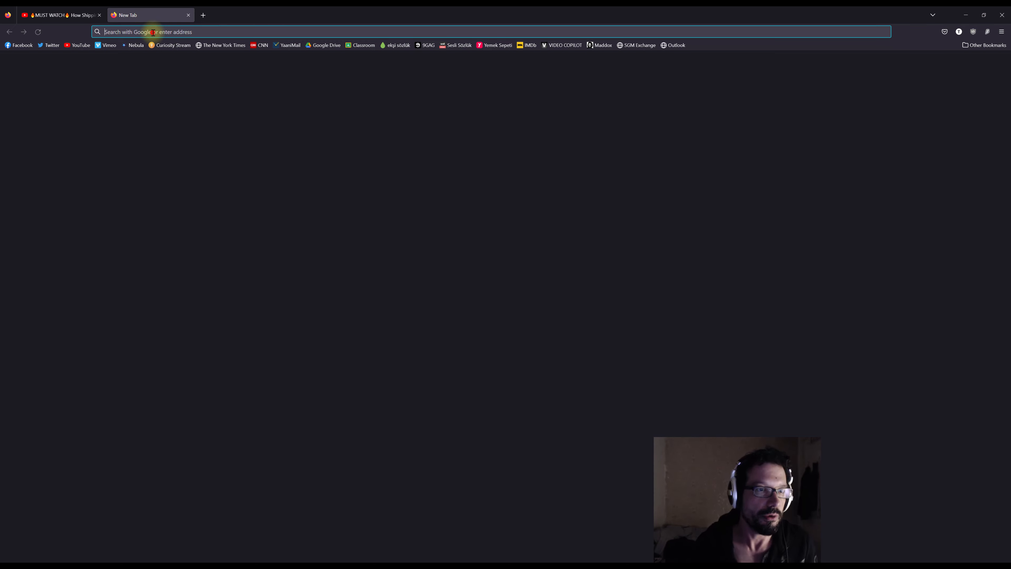
type("car paint d")
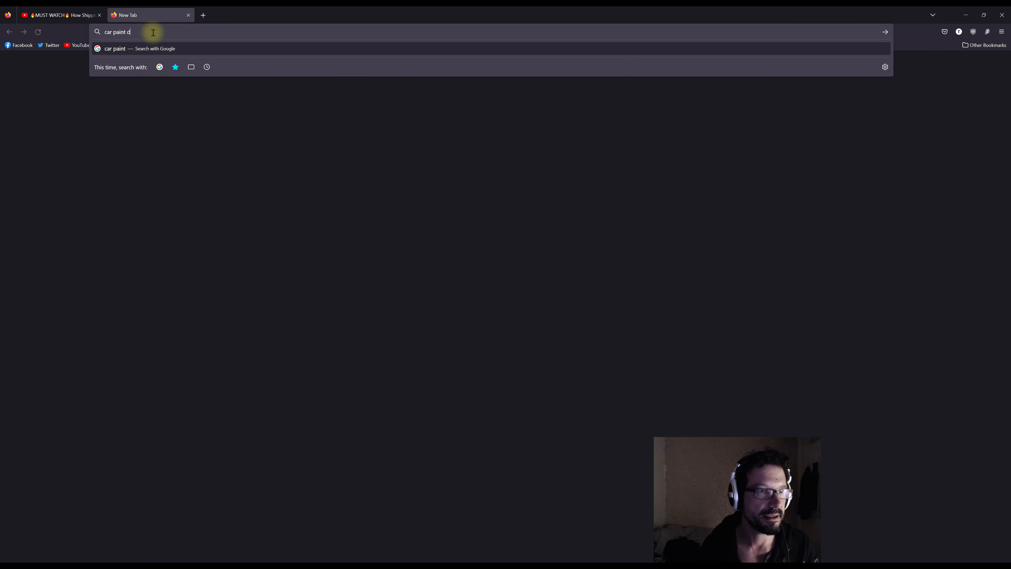
type("amage")
key("Return")
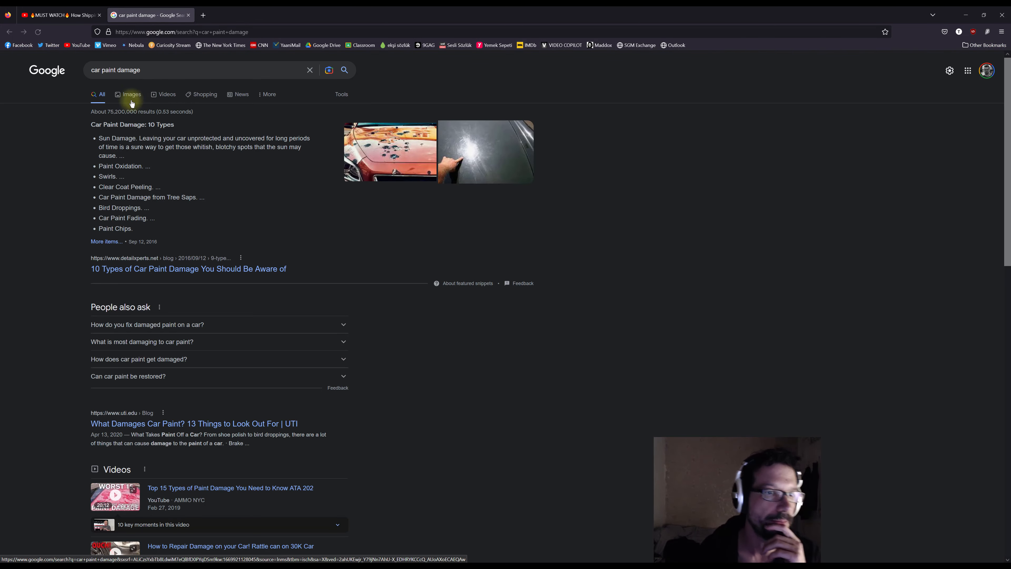
left_click(133, 96)
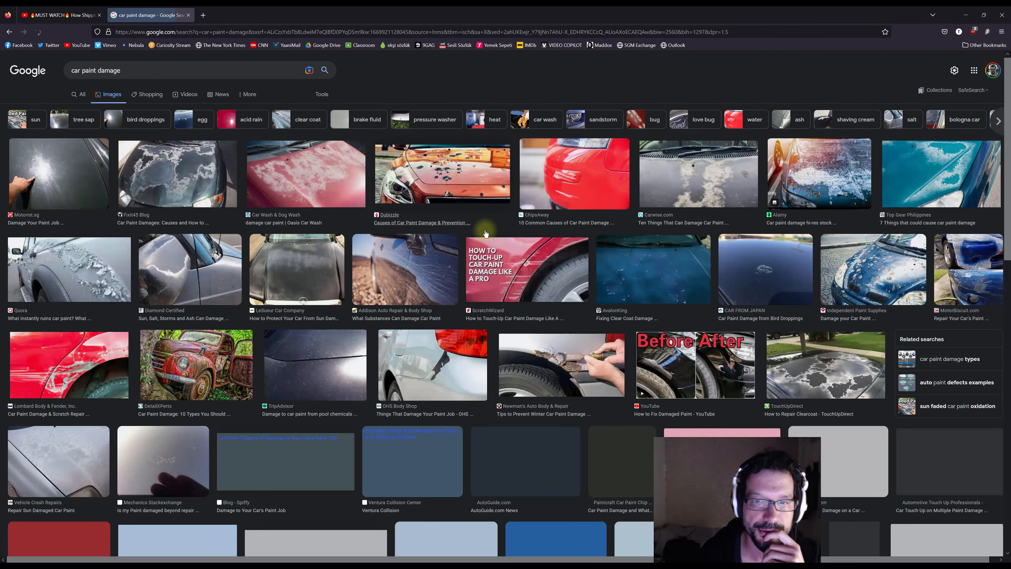
Examine the ScratchWizard and Lombard Body & Fender photos of scratched red car paint, then close the search tab
left_click(561, 273)
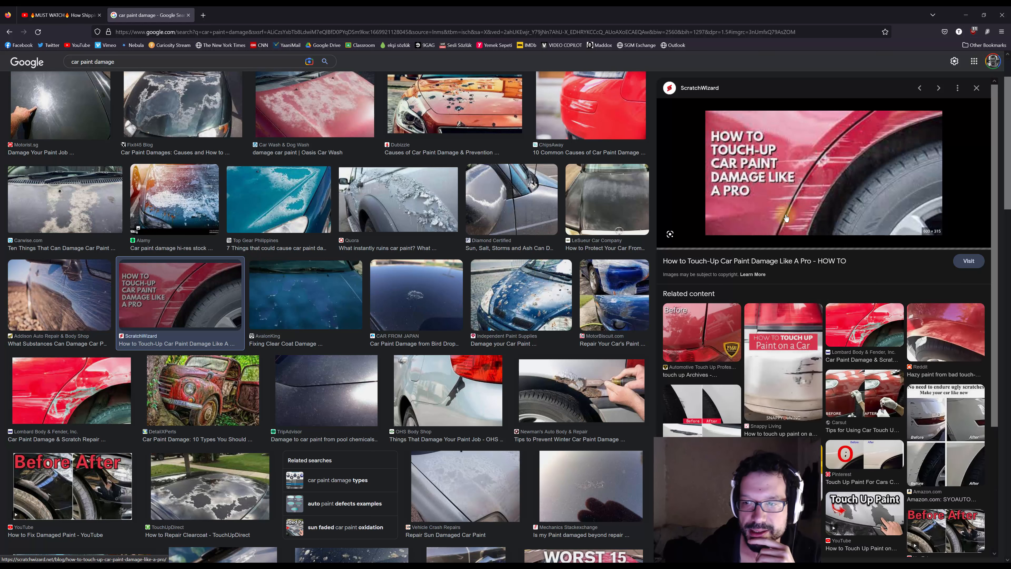
left_click(863, 324)
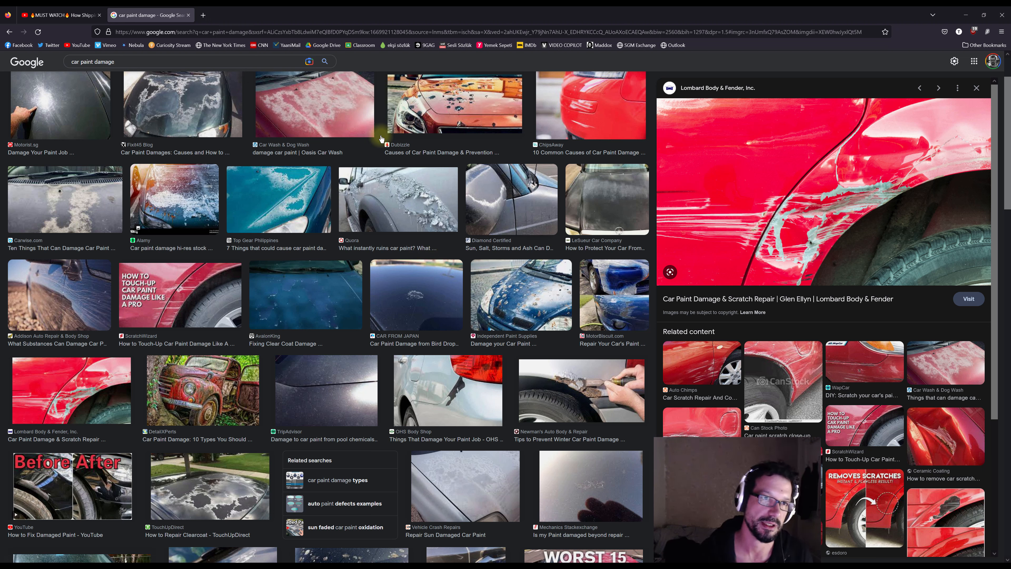
left_click(189, 15)
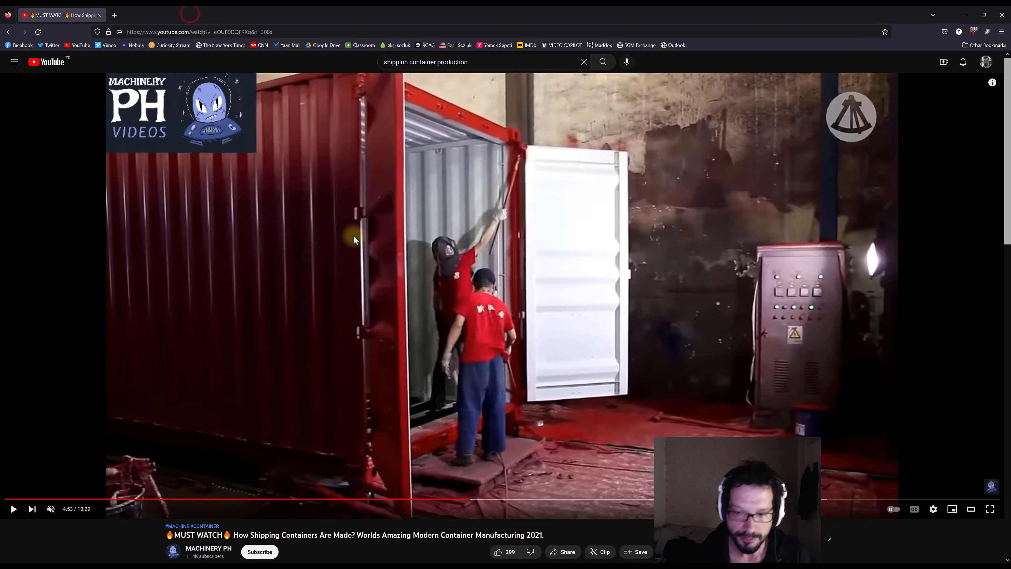
Switch back to Substance 3D Painter, add a fill layer and enlarge the display area for its properties
key("alt+Tab")
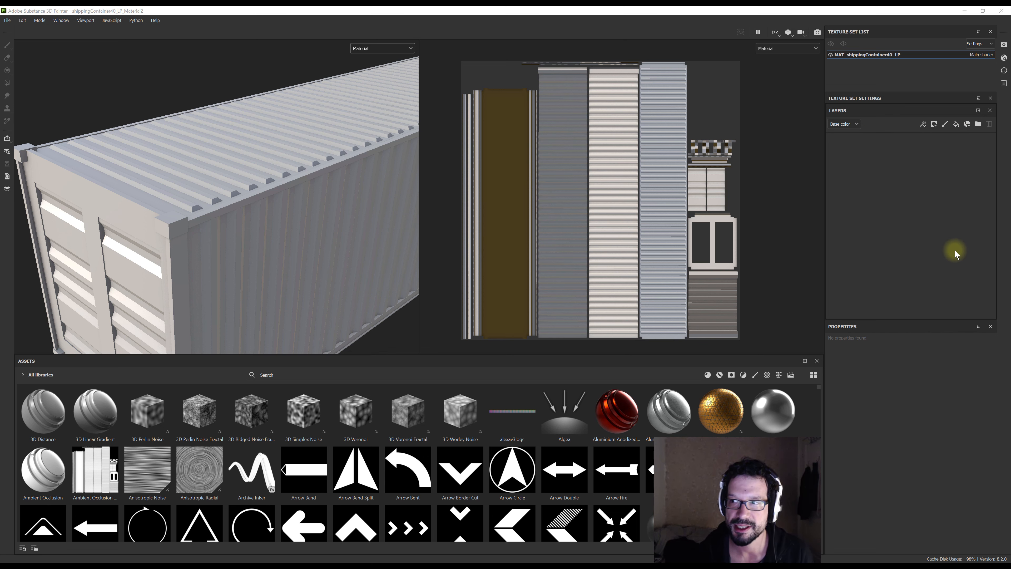
left_click(956, 125)
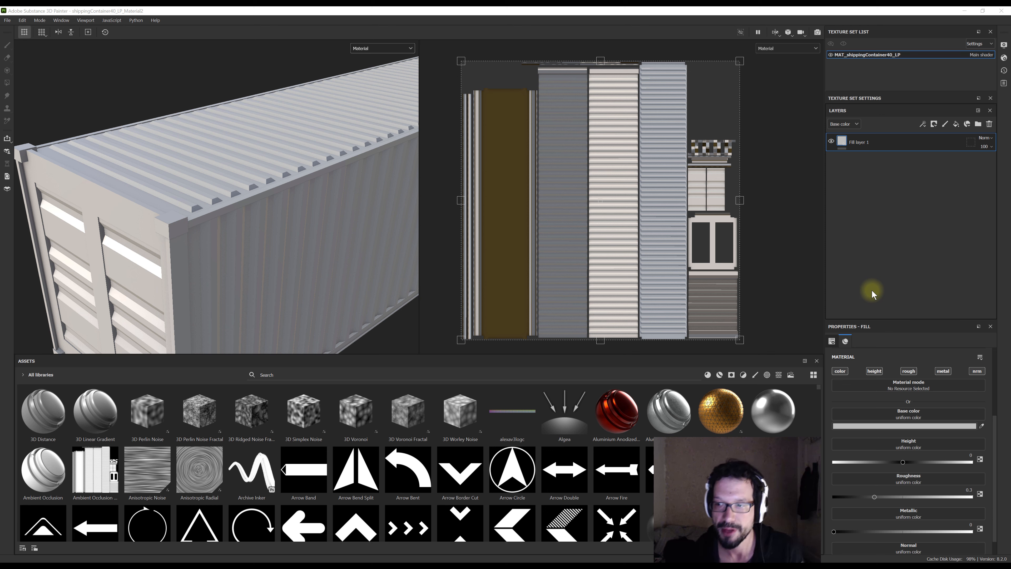
mouse_move(886, 319)
left_mouse_down()
mouse_move(886, 220)
mouse_move(895, 353)
mouse_move(899, 232)
mouse_move(899, 252)
left_mouse_up()
left_click(894, 319)
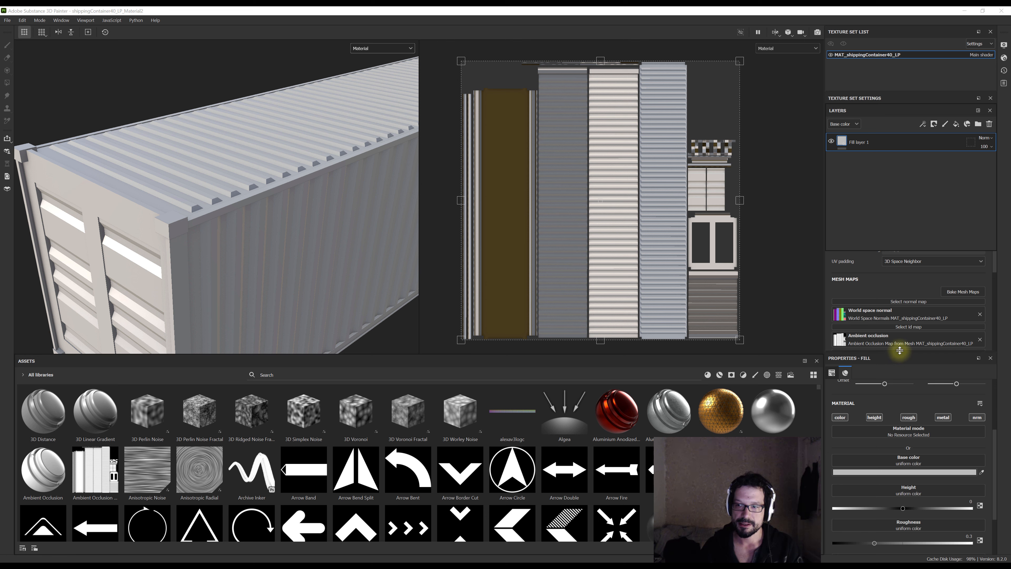
left_click_drag(899, 352, 901, 265)
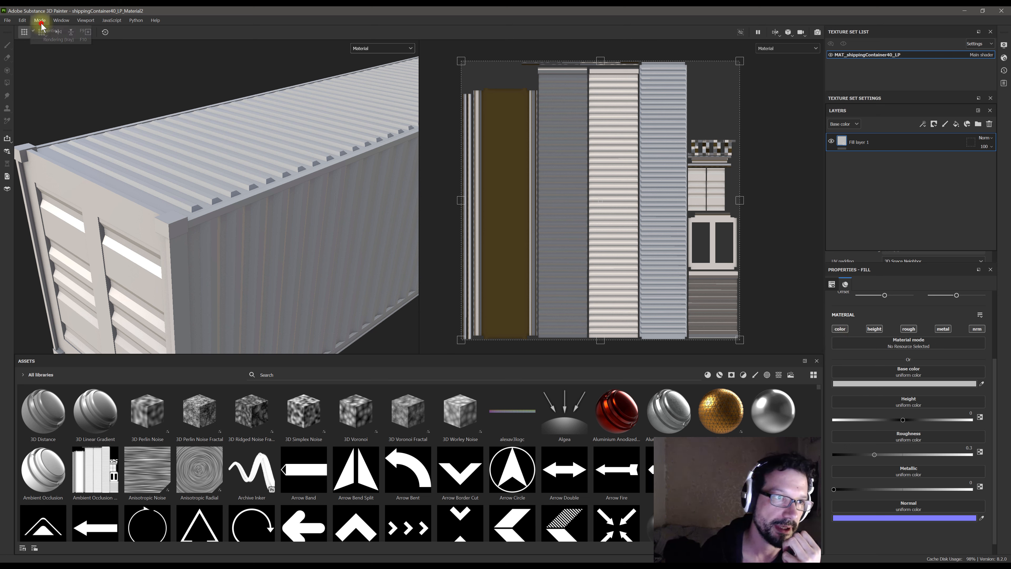
Review the normal map format, tangent space and import settings in the project configuration without changing them
left_click(22, 20)
left_click(33, 49)
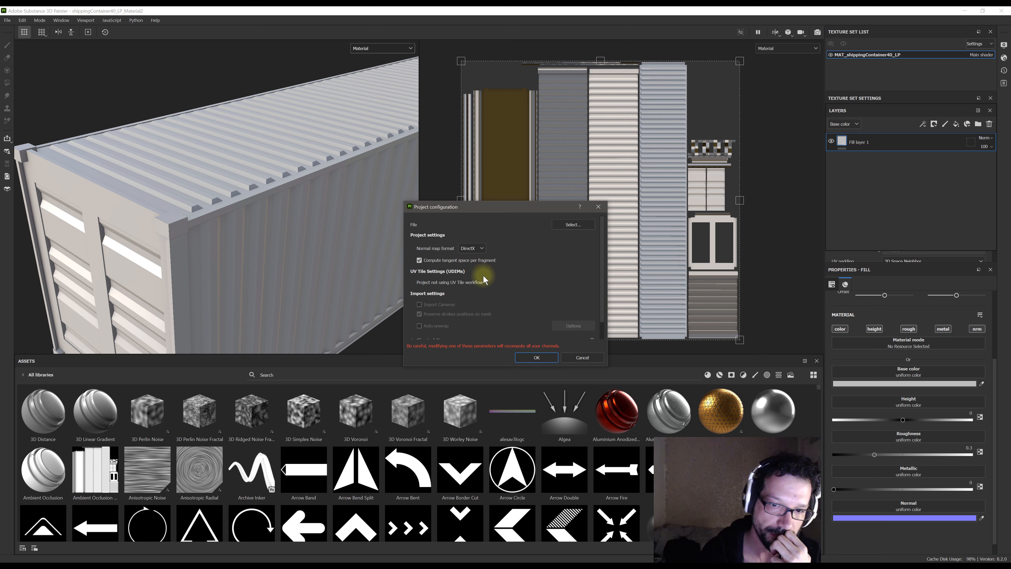
scroll(482, 275, "down", 1)
scroll(483, 278, "up", 1)
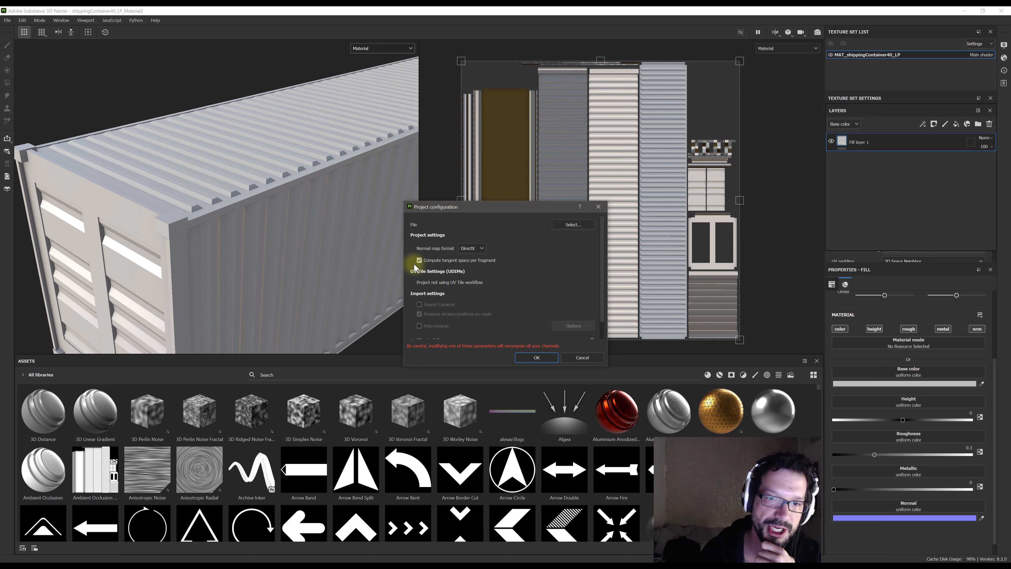
left_click(570, 357)
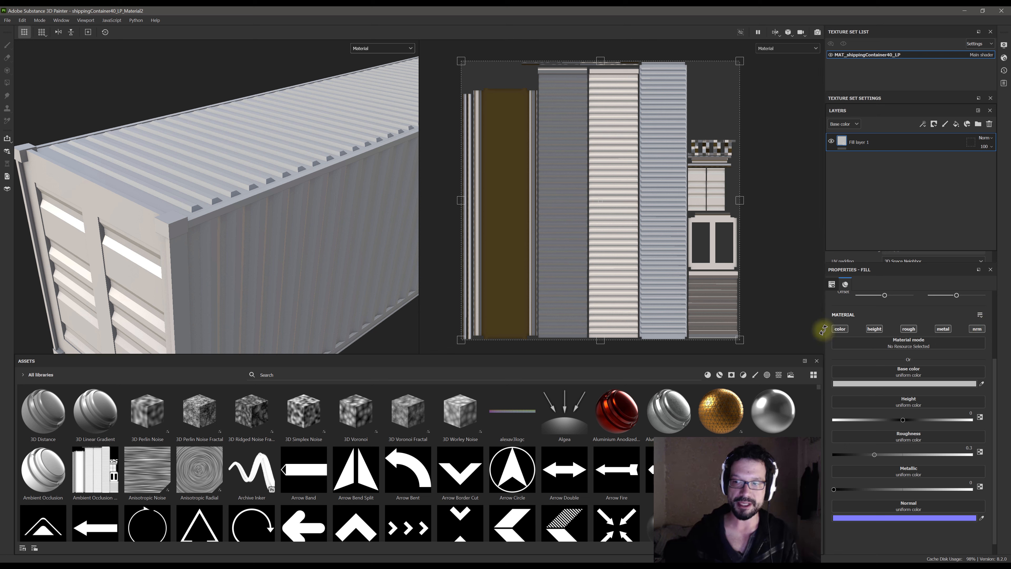
Turn off the color, height, roughness, metallic and normal channels of the fill layer
left_click(841, 330)
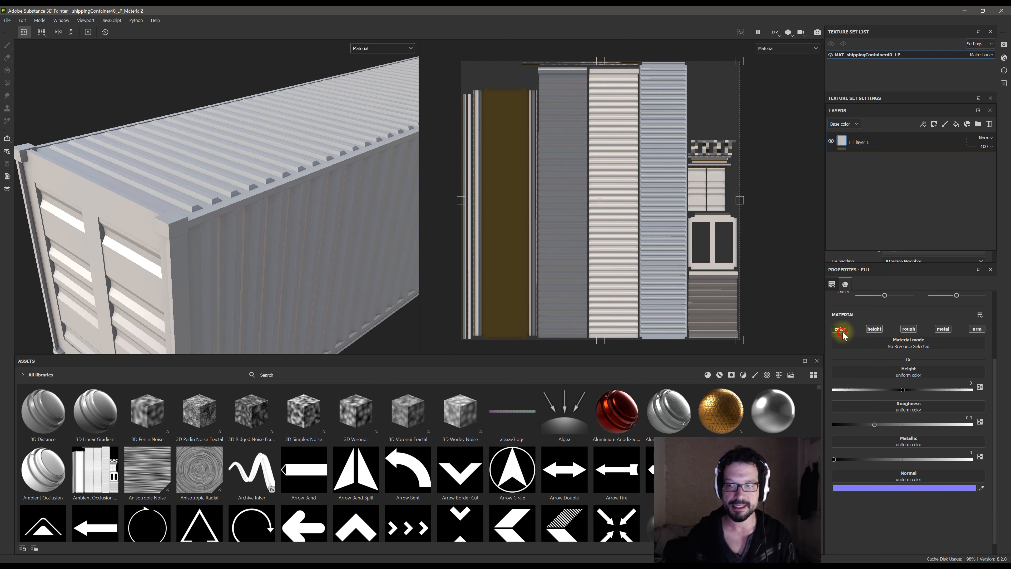
left_click(875, 329)
left_click(908, 329)
left_click(943, 329)
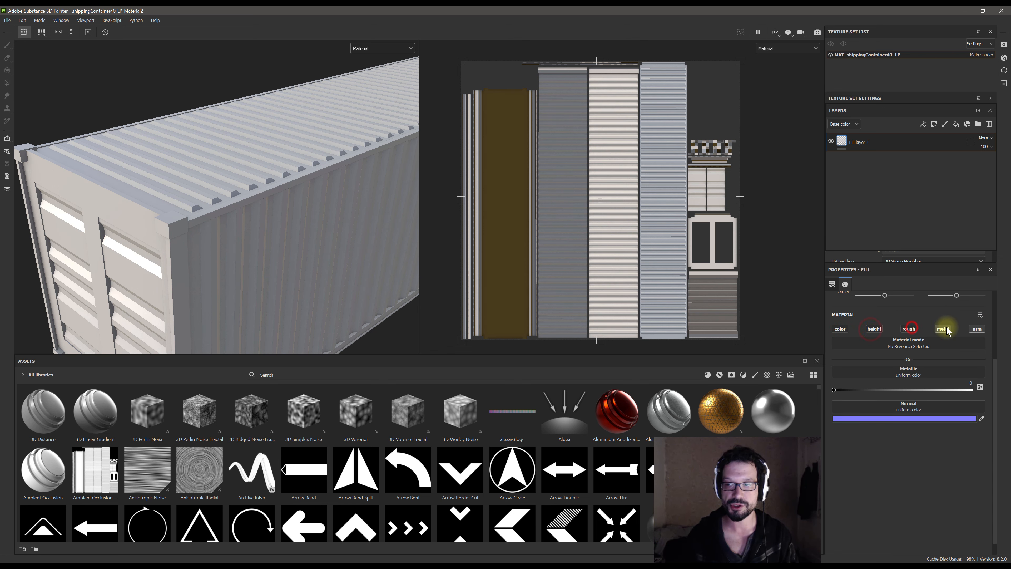
left_click(977, 329)
Turn the color, height, roughness, metallic and normal channels of the fill layer back on
left_click(841, 329)
left_click(873, 330)
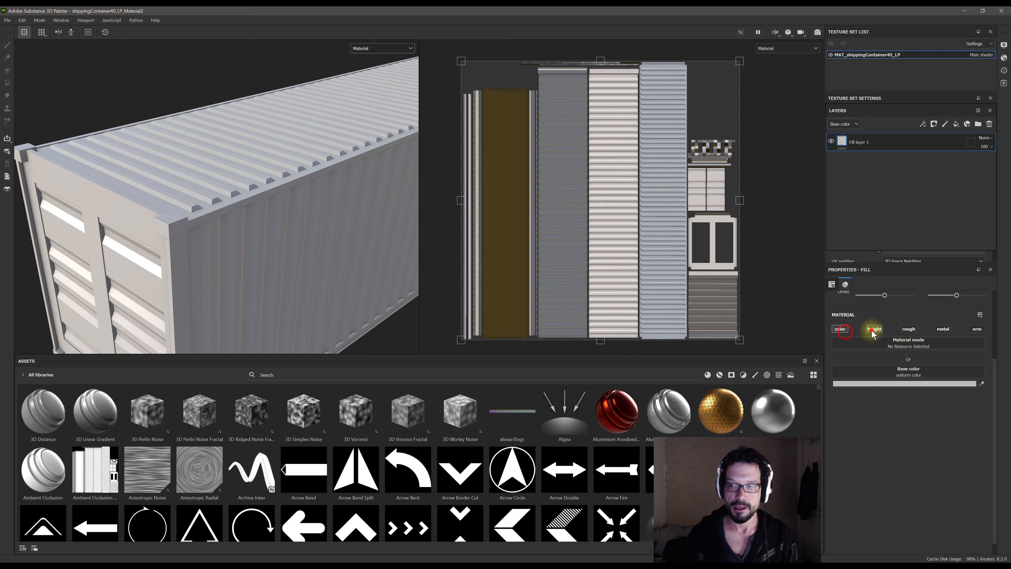
left_click(908, 329)
left_click(944, 329)
left_click(976, 329)
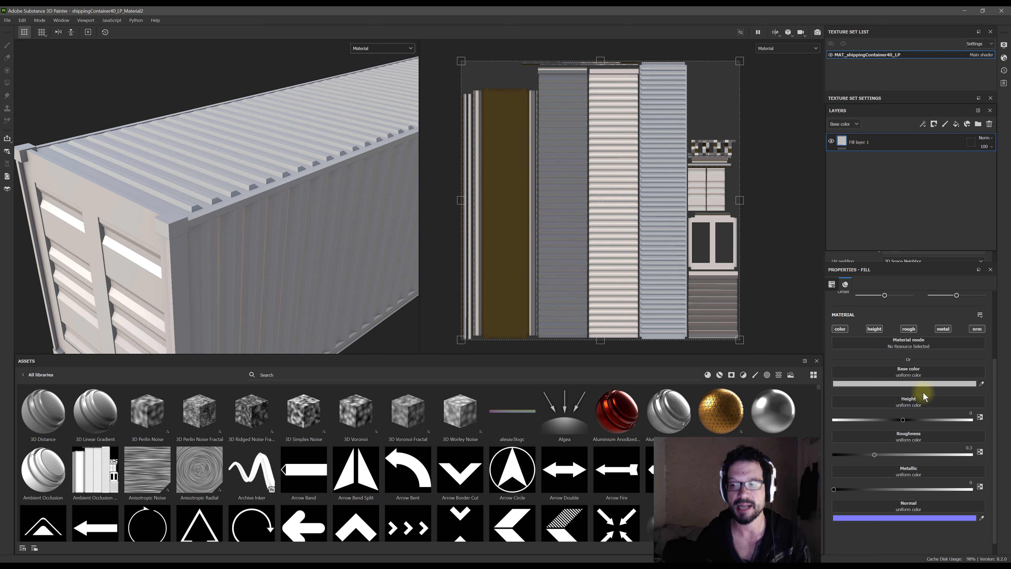
Set the fill layer's base color to the neutral mid-grey 646464
left_click(903, 385)
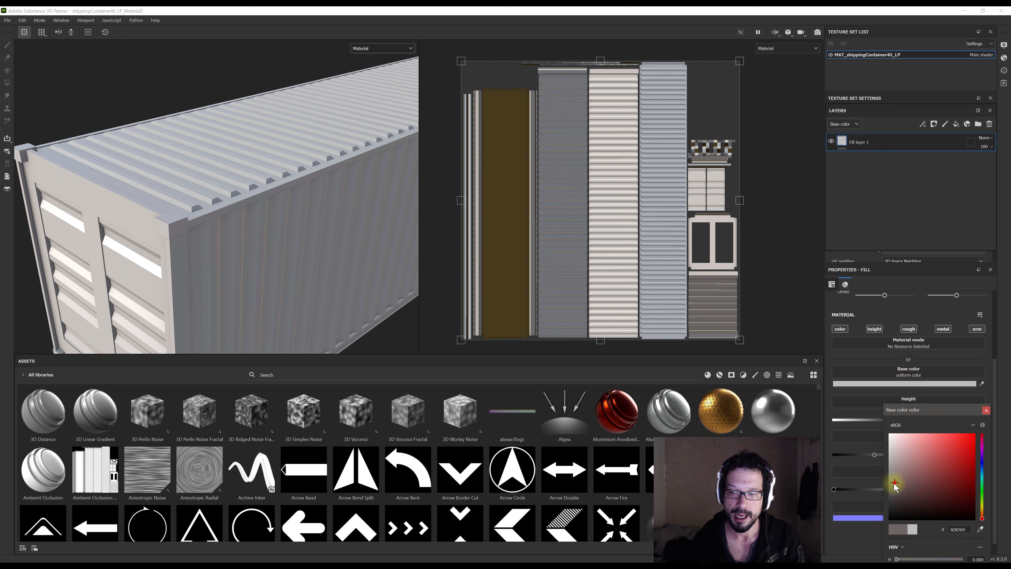
left_click(890, 483)
left_click_drag(887, 482, 883, 486)
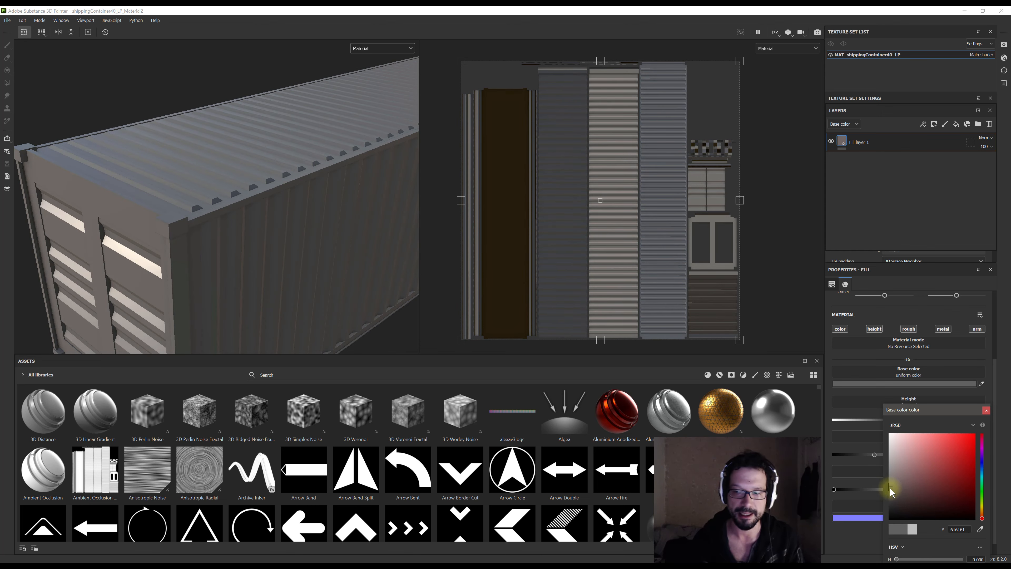
left_click(891, 486)
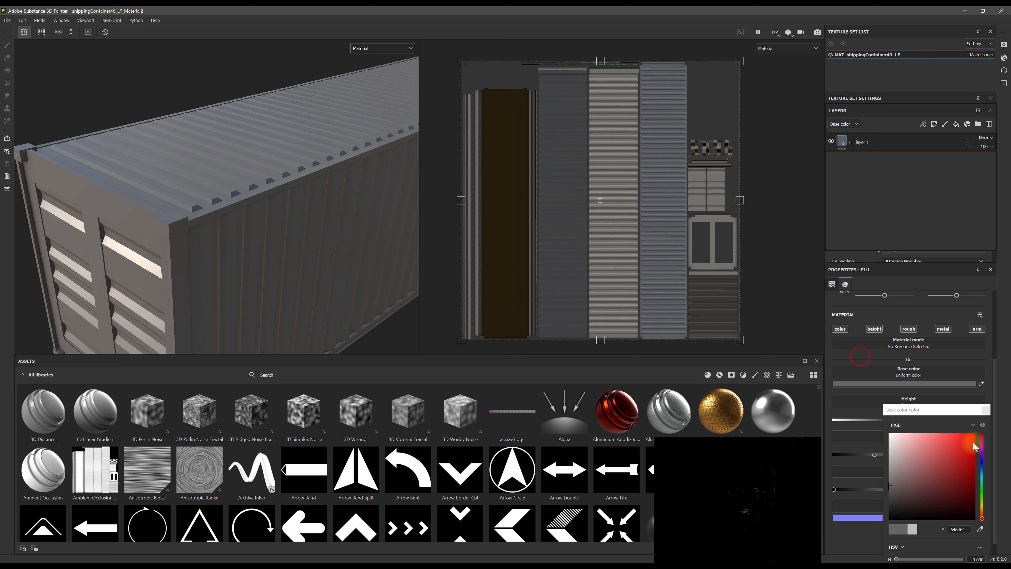
left_click(986, 410)
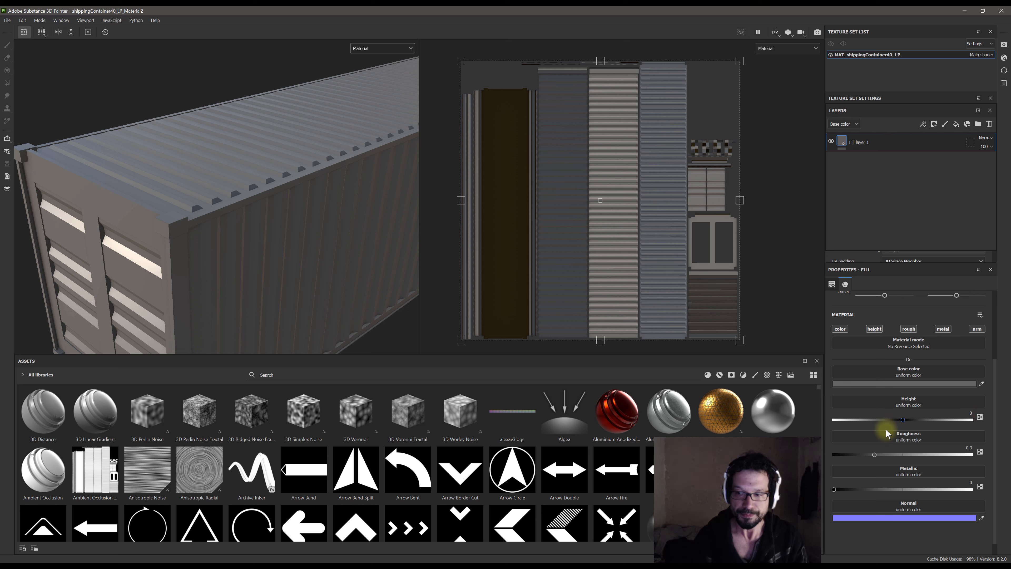
Make the grey fill layer a shiny metal with roughness 0.12 and metallic 1
left_click_drag(875, 453, 858, 456)
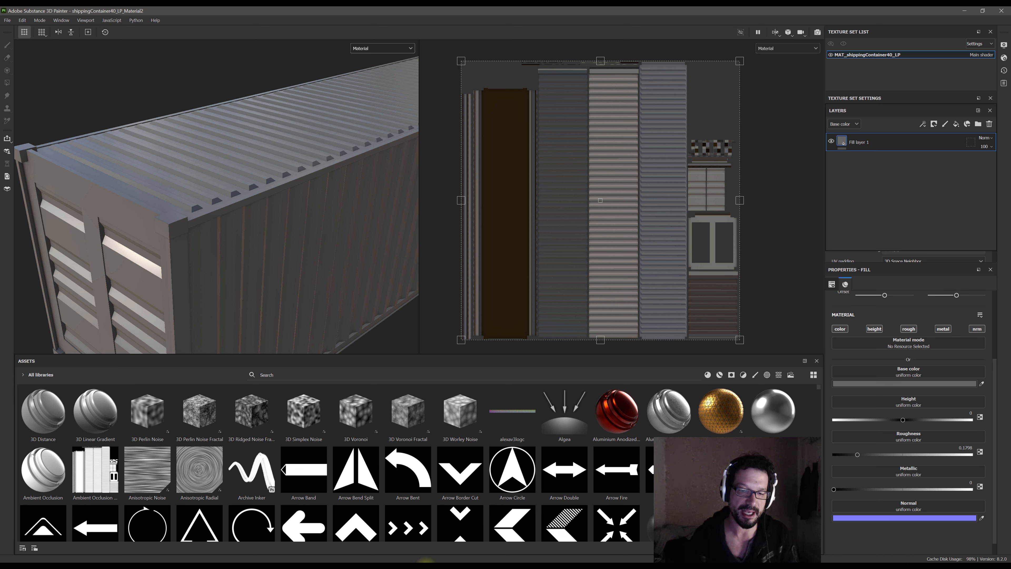
mouse_move(422, 563)
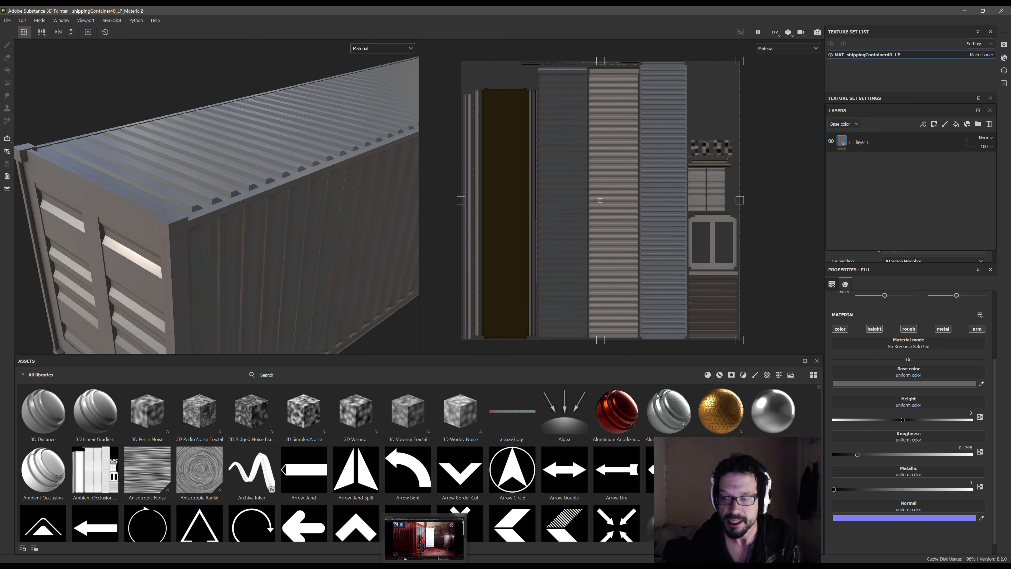
double_click(968, 448)
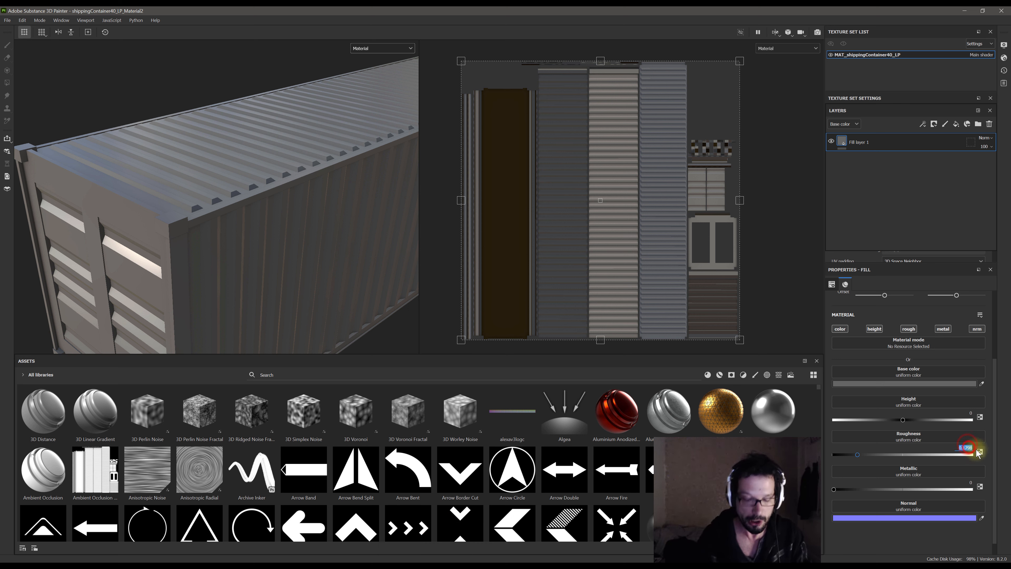
type("0.12")
key("Return")
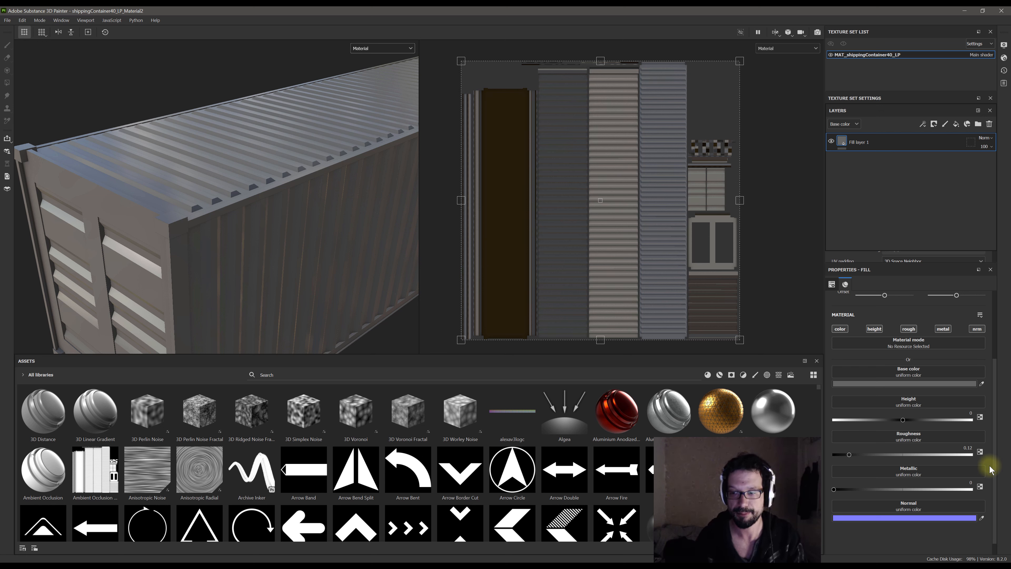
left_click_drag(834, 489, 1003, 496)
left_click_drag(352, 199, 389, 479, "alt")
Switch to the browser's shipping container manufacturing video and examine the bare metal containers between 4:37 and 4:19
key("alt+Tab")
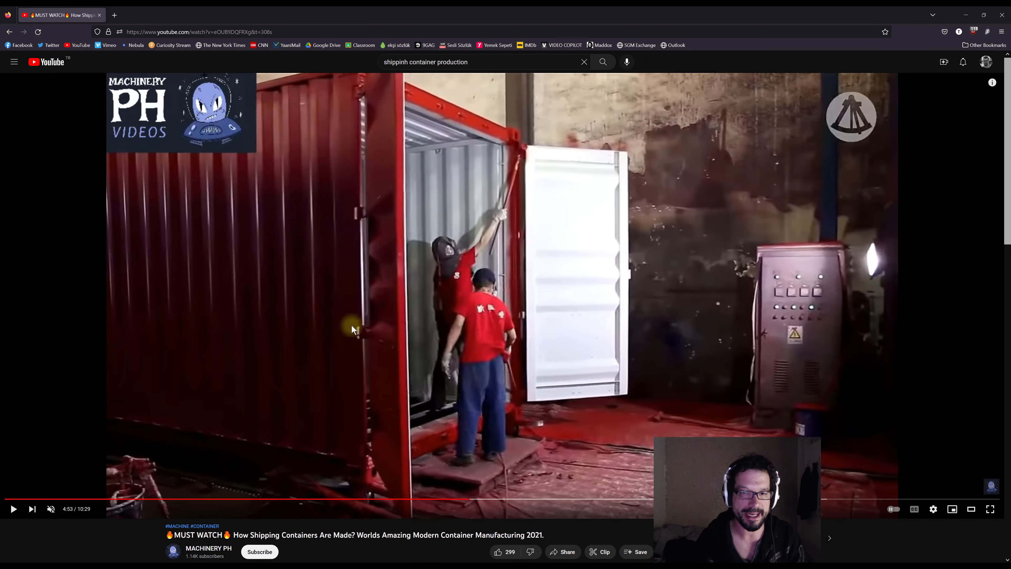
left_click(444, 499)
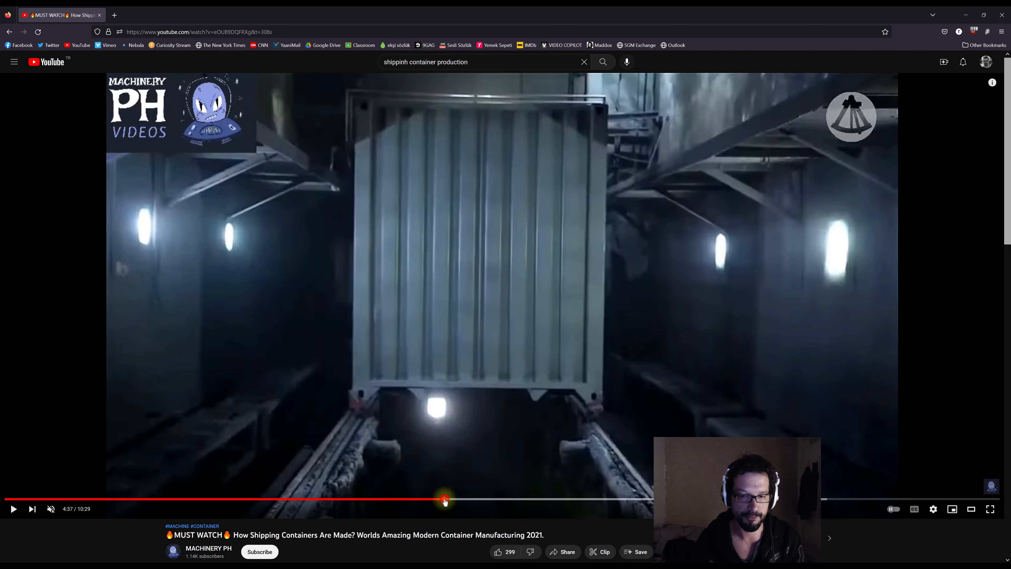
left_click(436, 500)
left_click(422, 499)
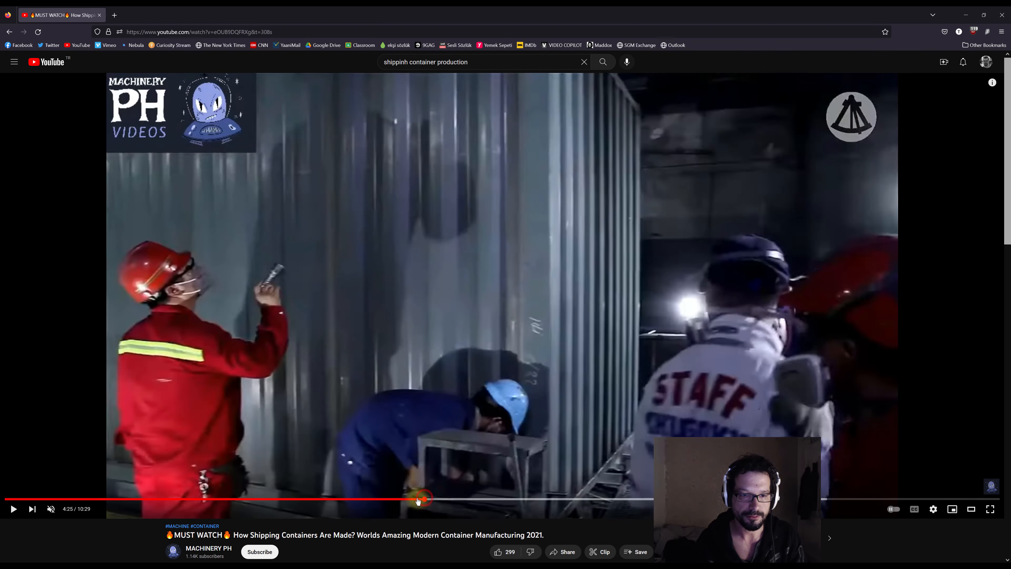
left_click(416, 499)
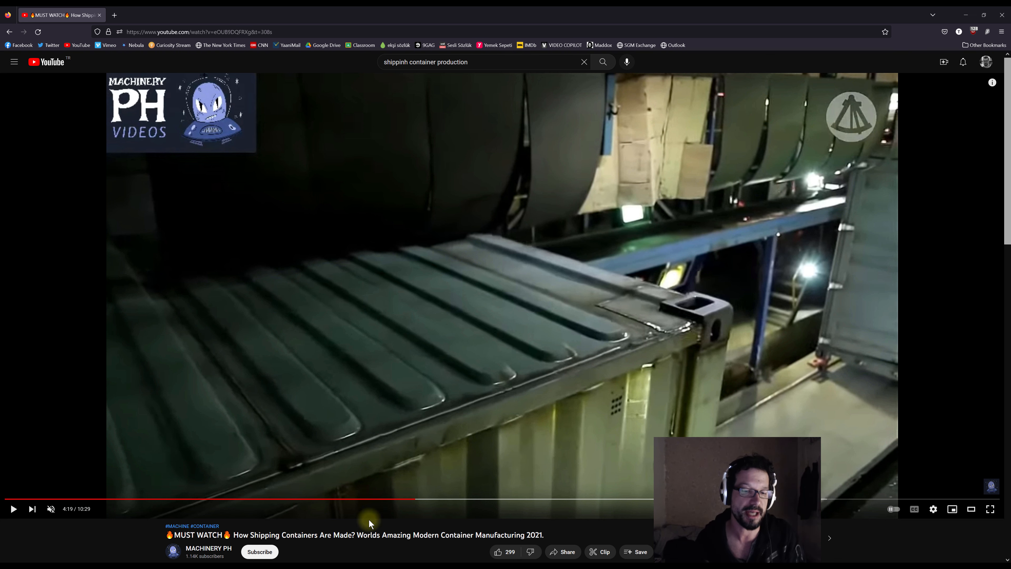
Switch back to Substance 3D Painter and set the metal fill layer's roughness to 0.15
key("alt+Tab")
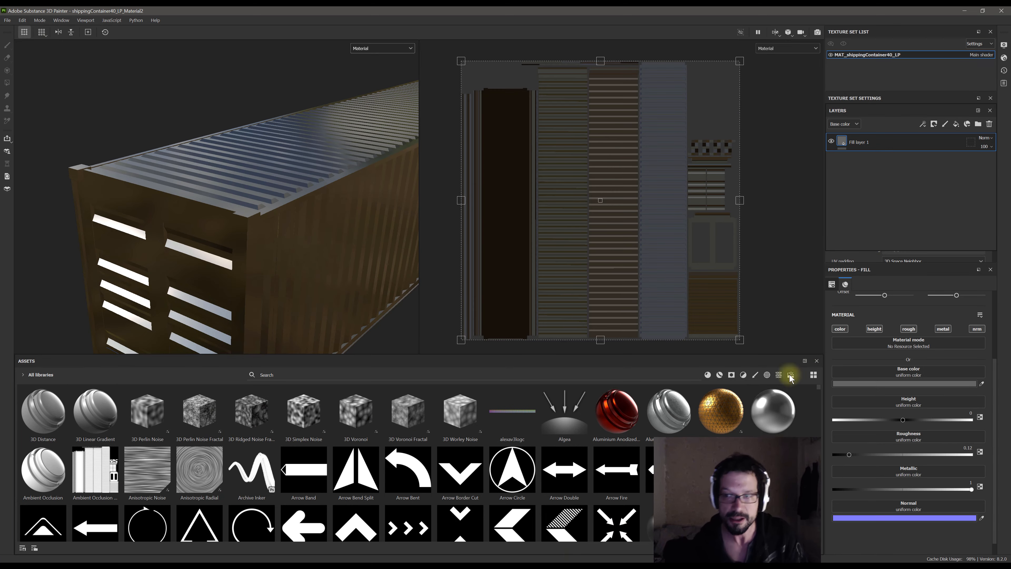
scroll(247, 223, "down", 3)
mouse_move(256, 234)
left_mouse_down("alt")
mouse_move(254, 265)
mouse_move(233, 232)
mouse_move(284, 248)
mouse_move(287, 262)
mouse_move(285, 231)
left_mouse_up("alt")
scroll(230, 257, "up", 3)
scroll(301, 275, "up", 2)
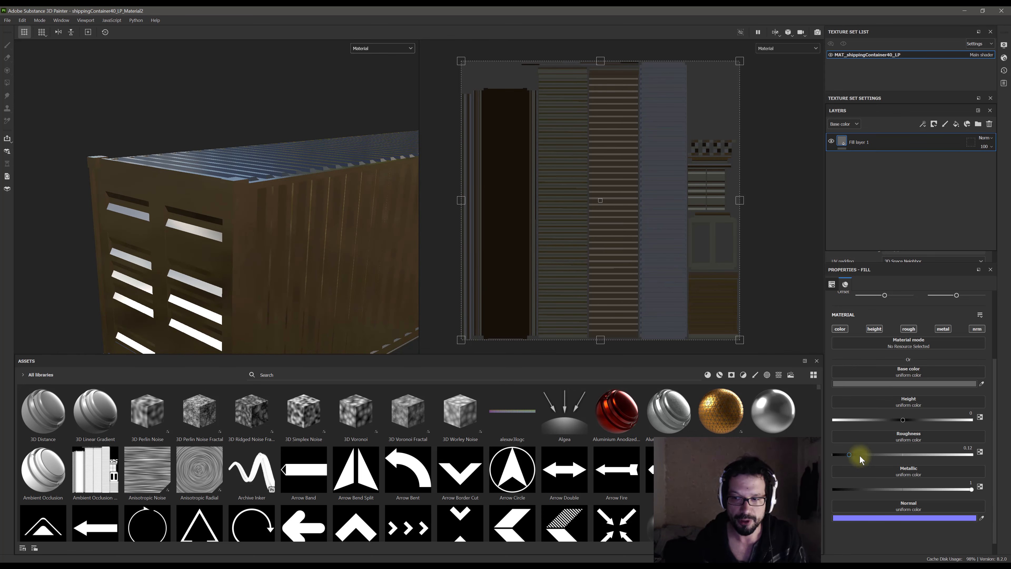
mouse_move(849, 455)
left_mouse_down()
mouse_move(827, 461)
mouse_move(852, 460)
left_mouse_up()
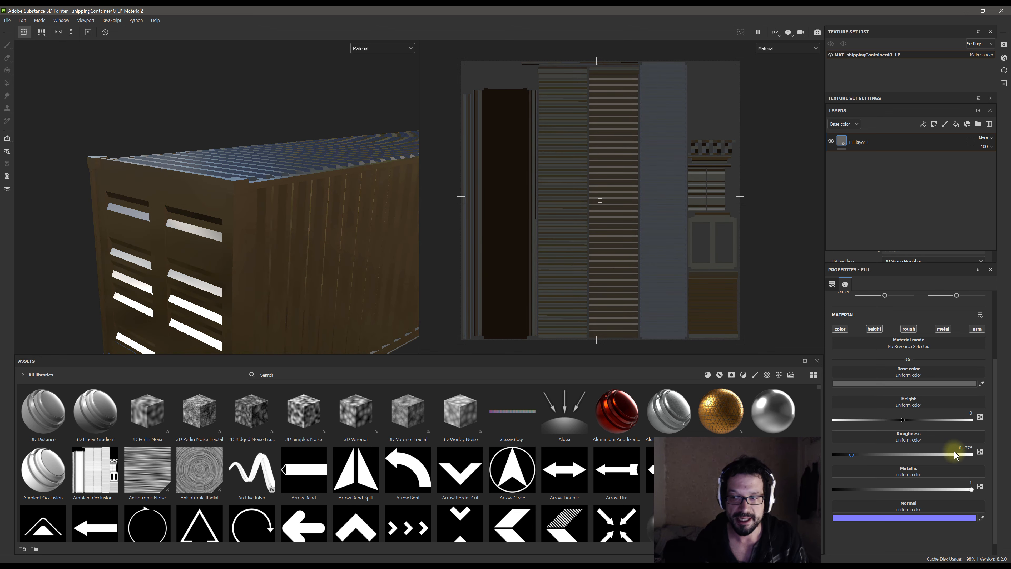
double_click(967, 447)
type(".")
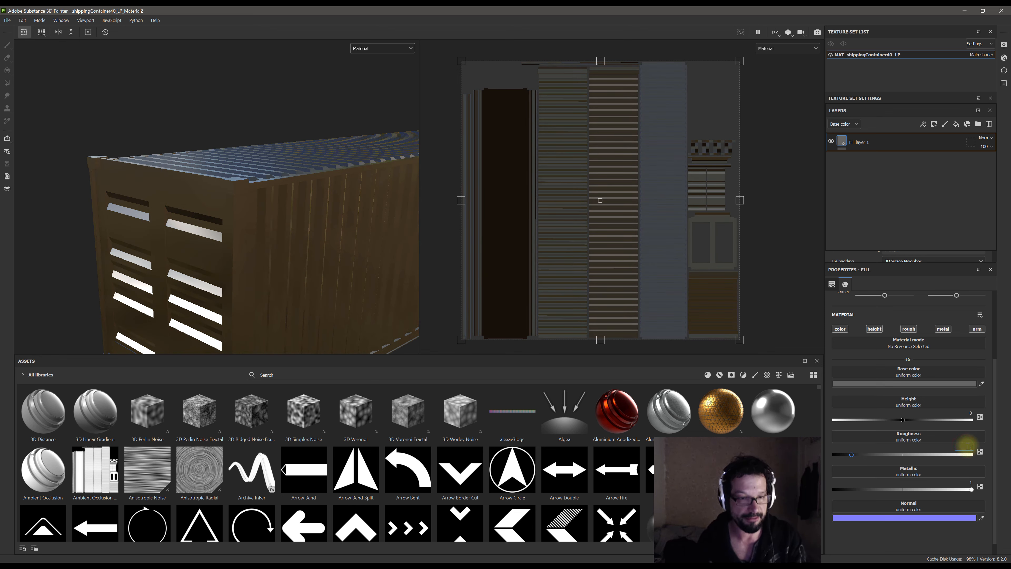
type("15")
key("Return")
scroll(247, 179, "up", 3)
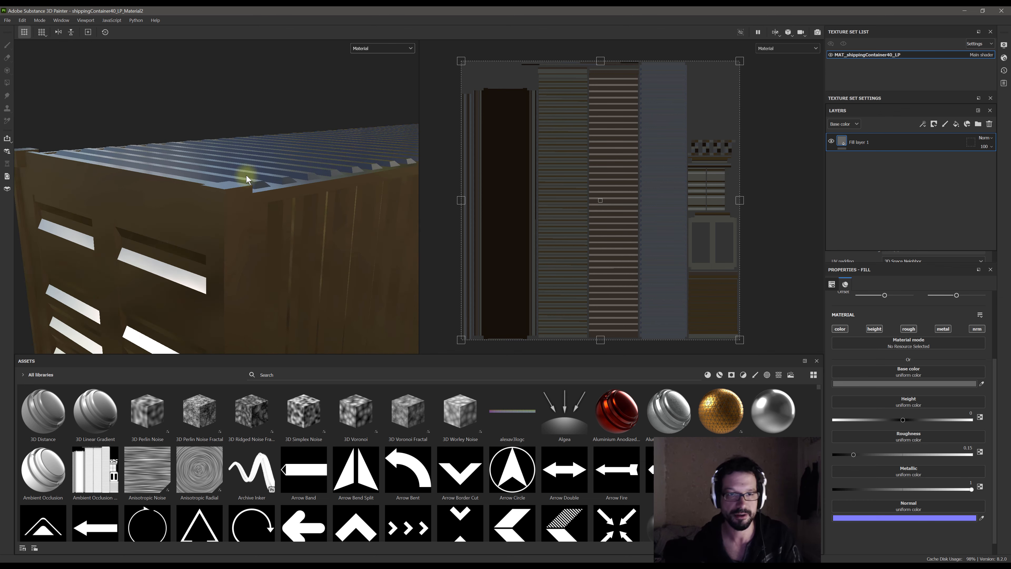
left_click_drag(247, 180, 285, 195, "alt")
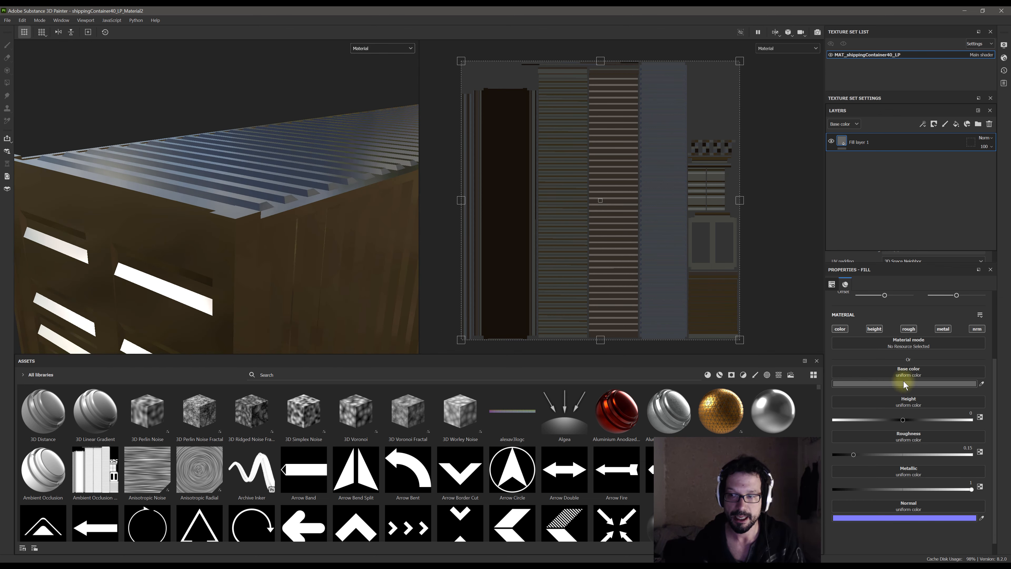
left_click(894, 385)
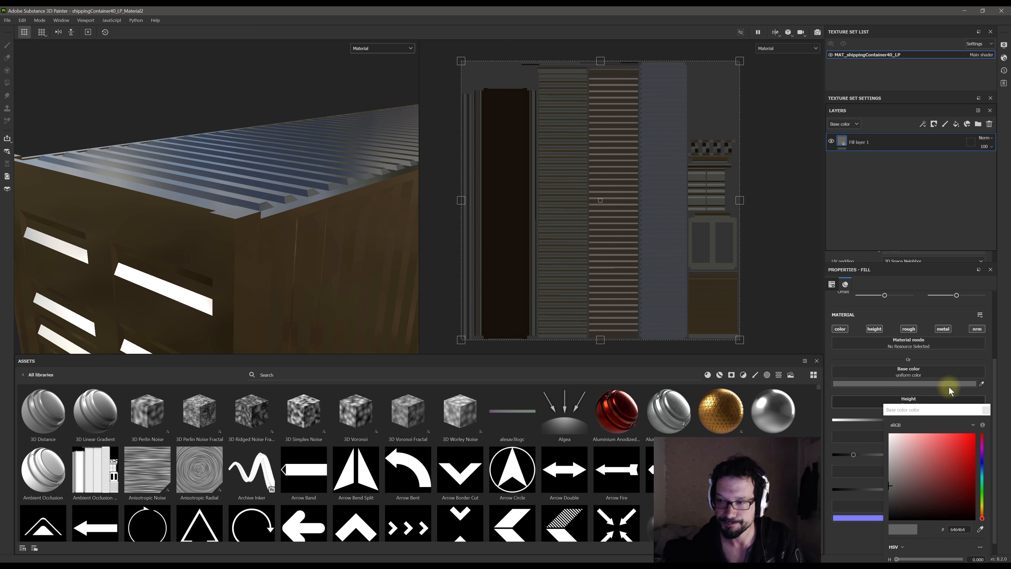
left_click(953, 356)
left_click(847, 544)
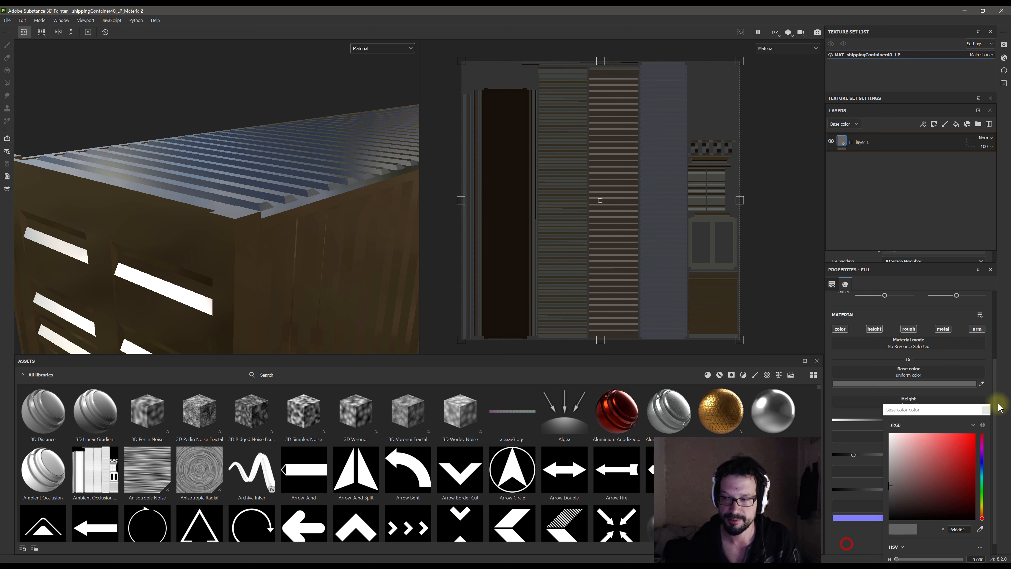
left_click(984, 411)
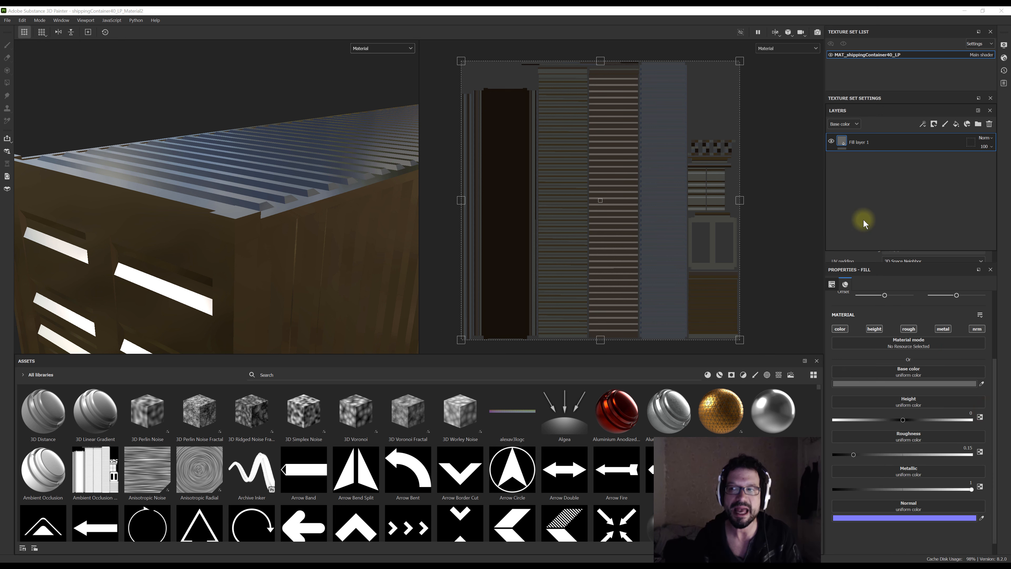
Add a second fill layer above the metal layer and set its base color to dark red 660808
left_click(956, 124)
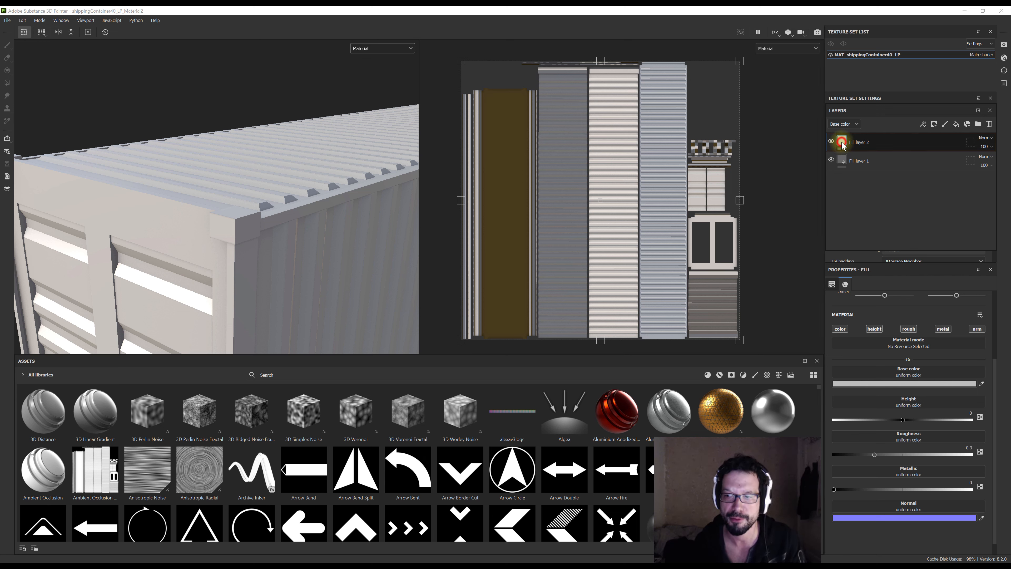
left_click(880, 384)
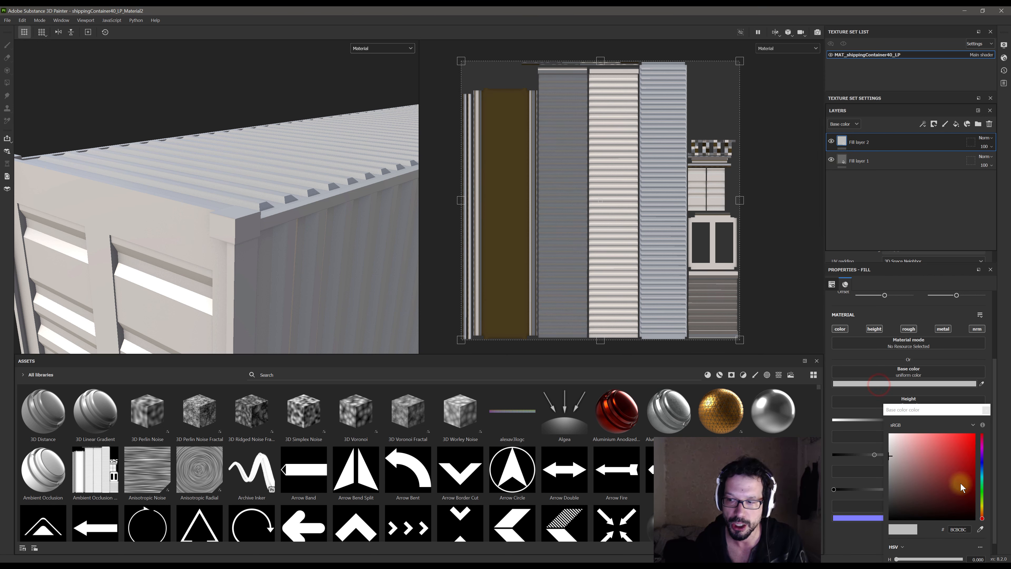
left_click(960, 479)
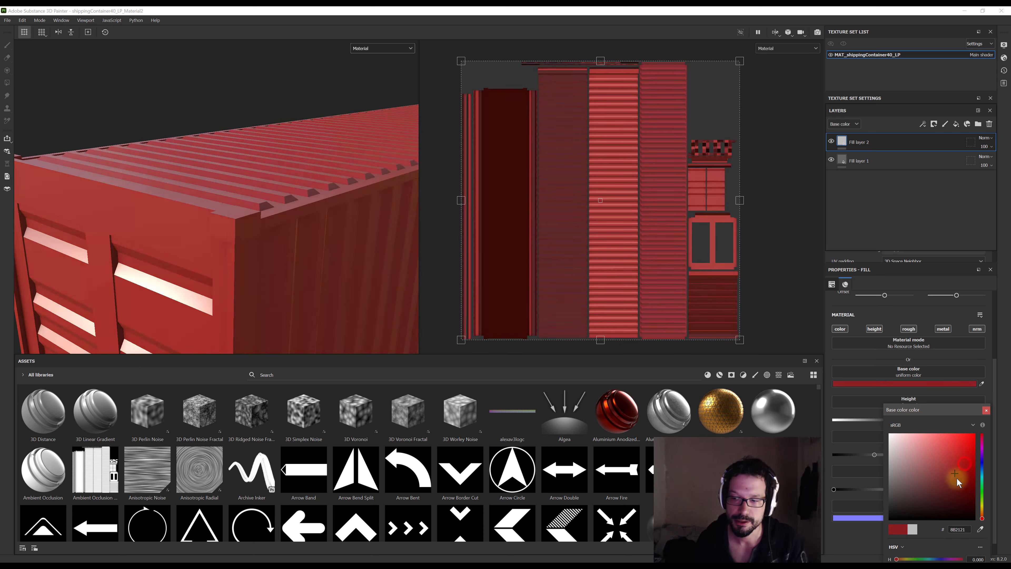
left_click(964, 484)
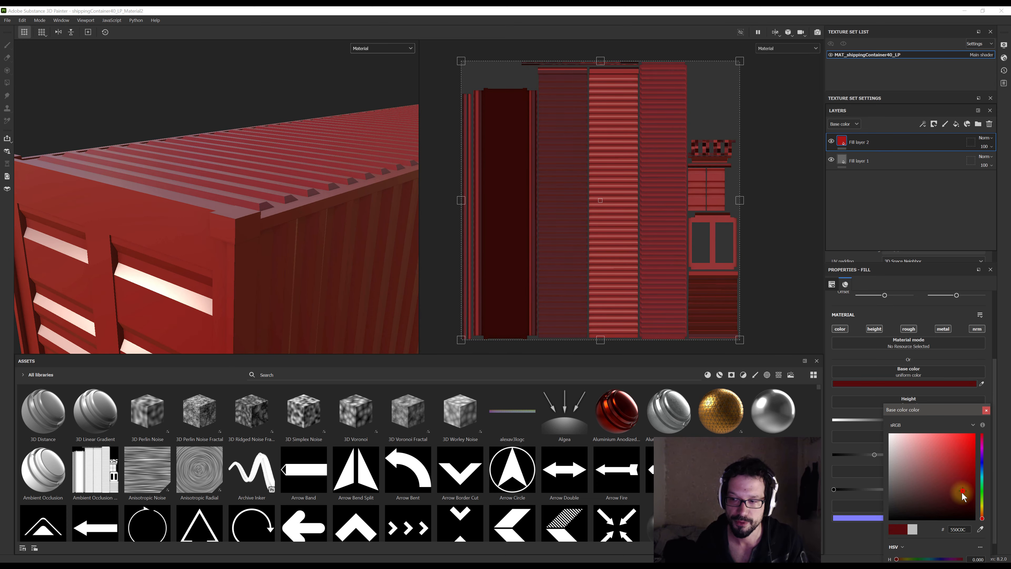
left_click_drag(965, 486, 968, 485)
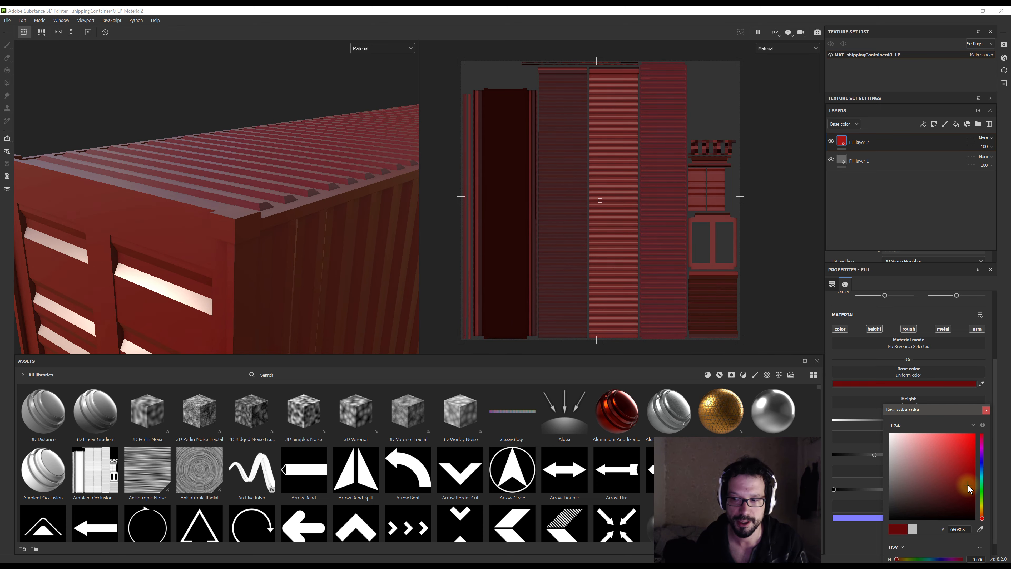
left_click_drag(234, 221, 294, 258, "alt")
left_click(859, 538)
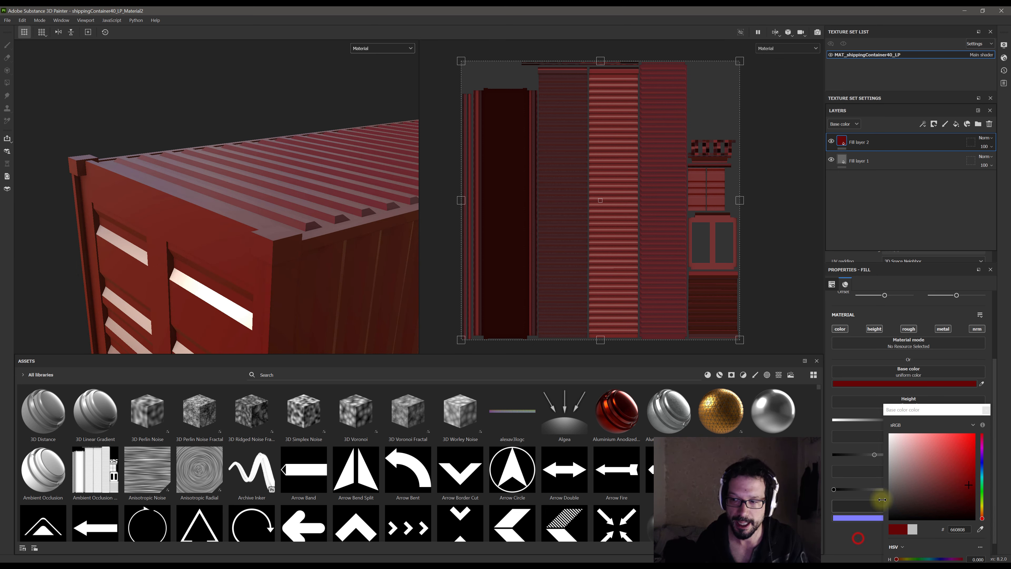
left_click(987, 410)
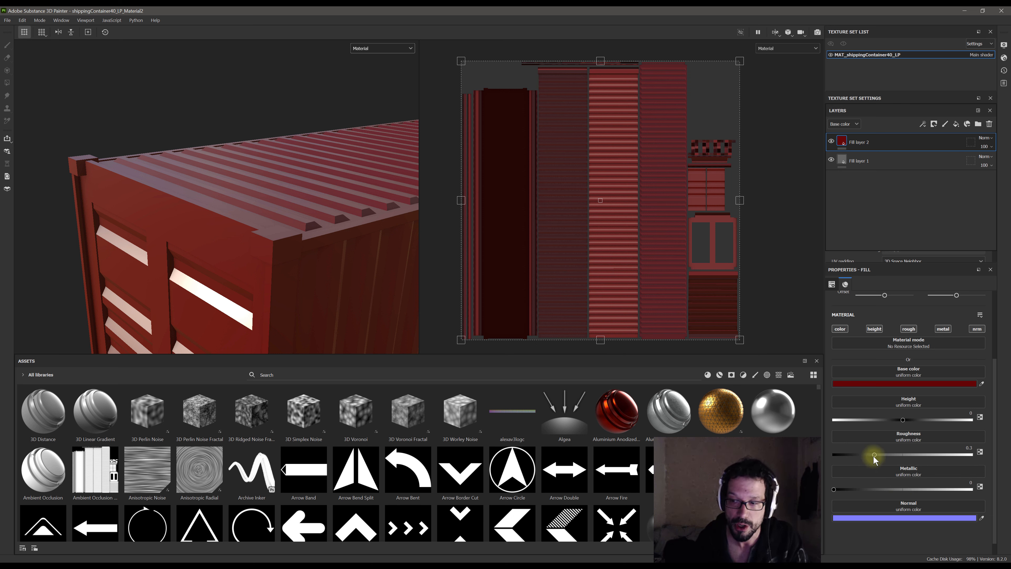
Set the red paint layer's roughness to 0.2 and inspect the container's reflections
left_click_drag(874, 455, 859, 454)
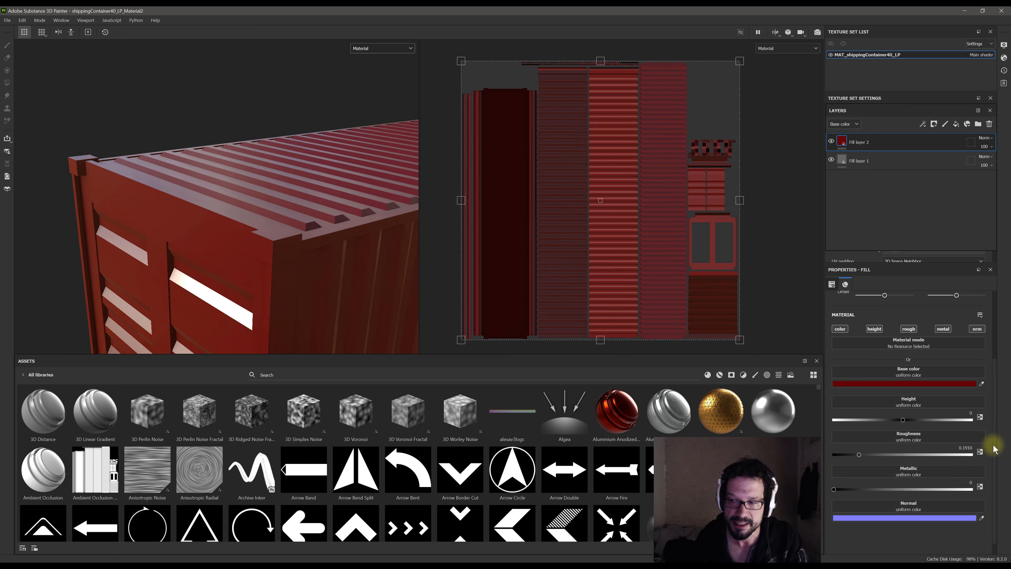
left_click(968, 448)
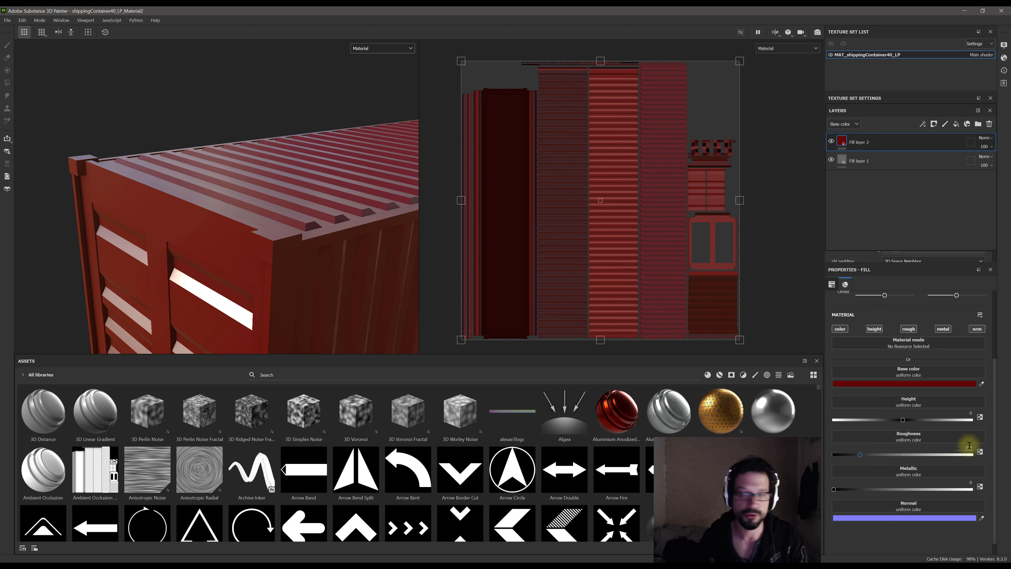
type("0.2")
key("Return")
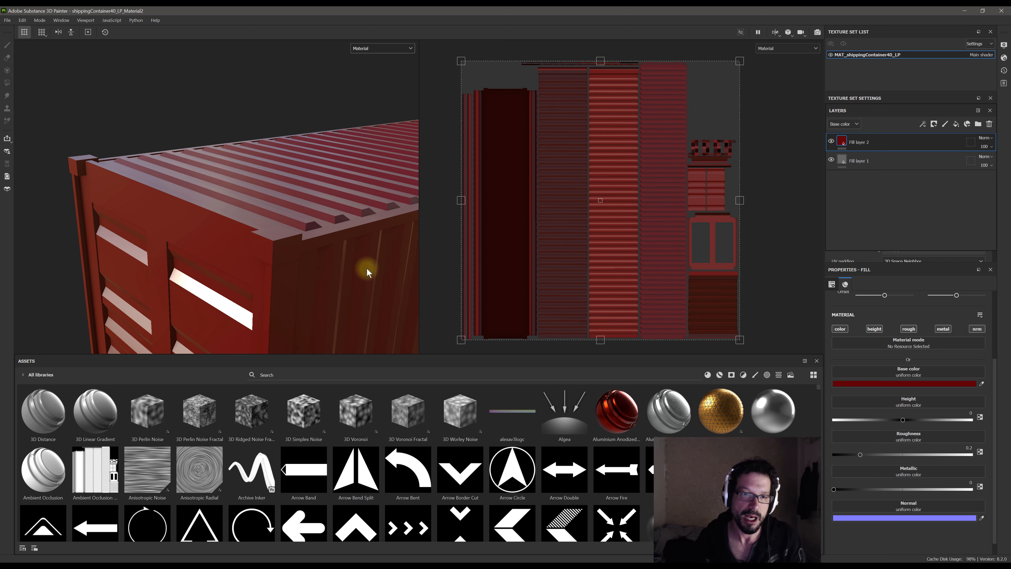
left_click_drag(367, 272, 291, 255, "alt")
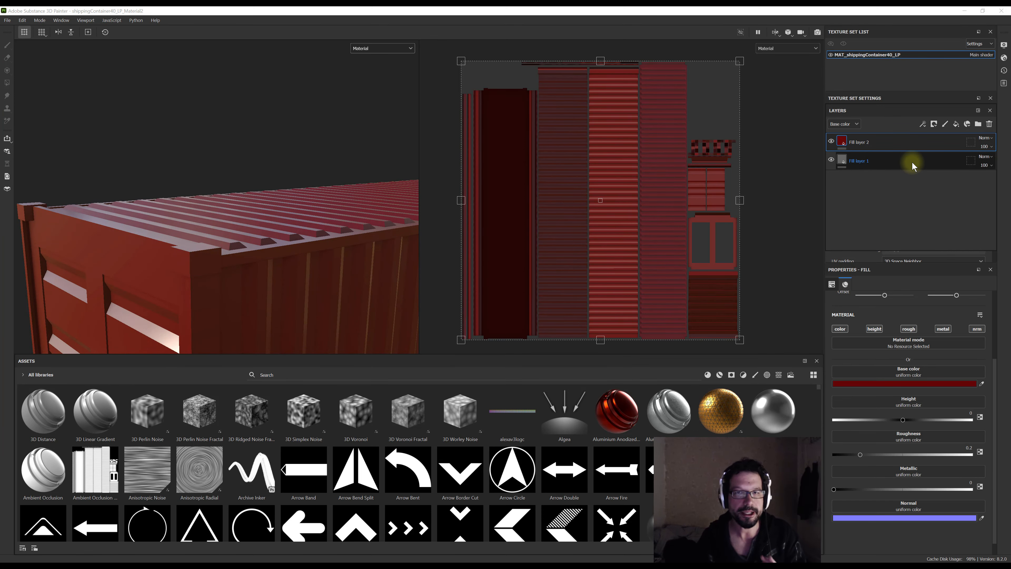
right_click_drag(265, 208, 218, 185, "alt")
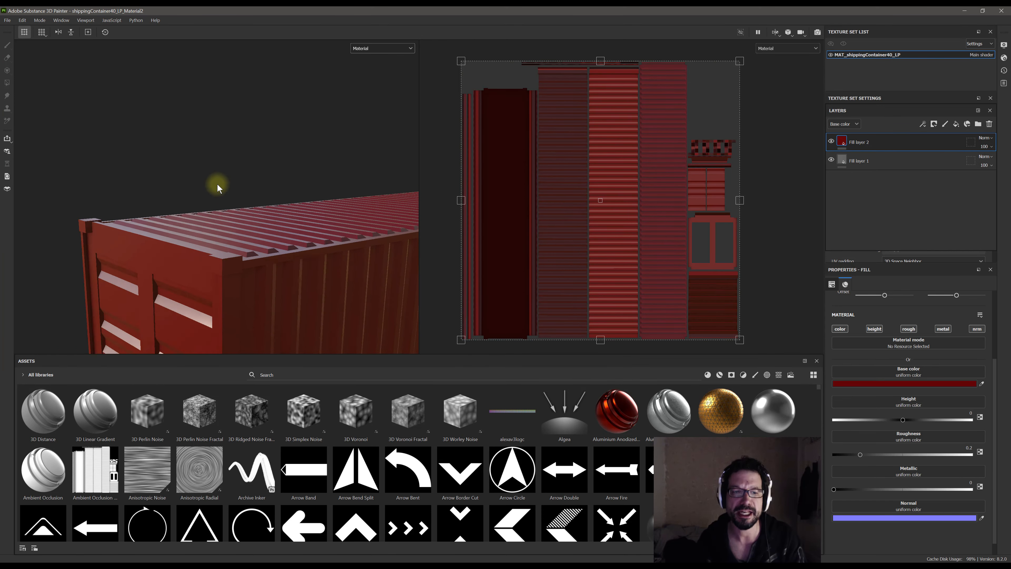
Turn the red paint layer's visibility off and on to compare it with the bare metal layer underneath
middle_click_drag(235, 183, 274, 184, "alt")
left_click_drag(274, 184, 278, 260, "alt")
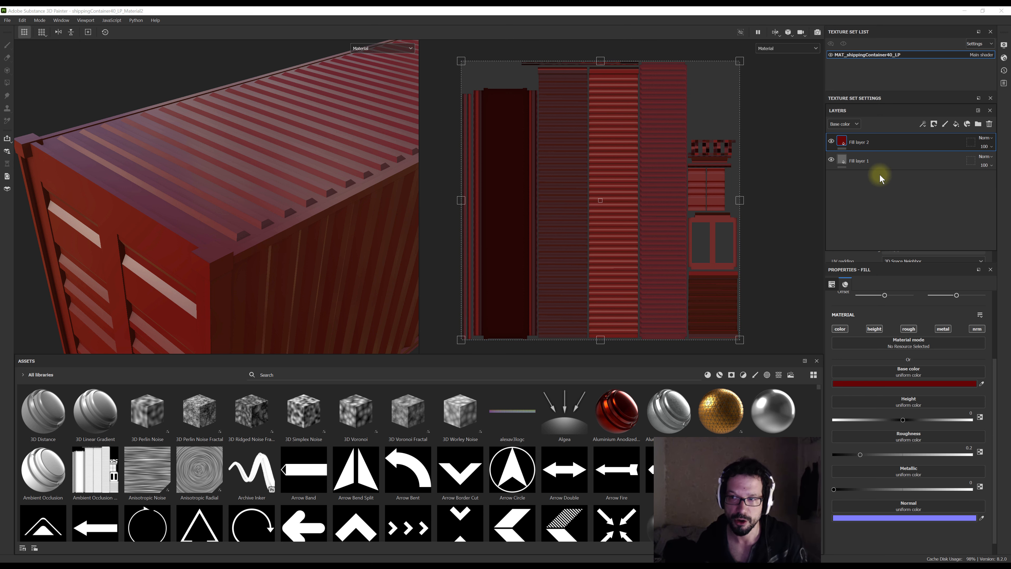
left_click(832, 141)
left_click(872, 160)
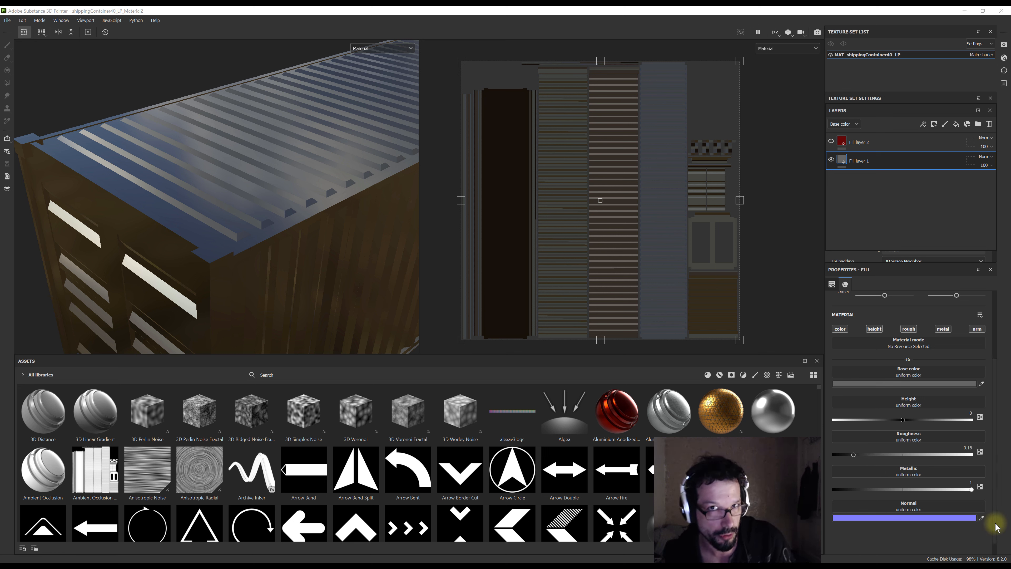
left_click(832, 141)
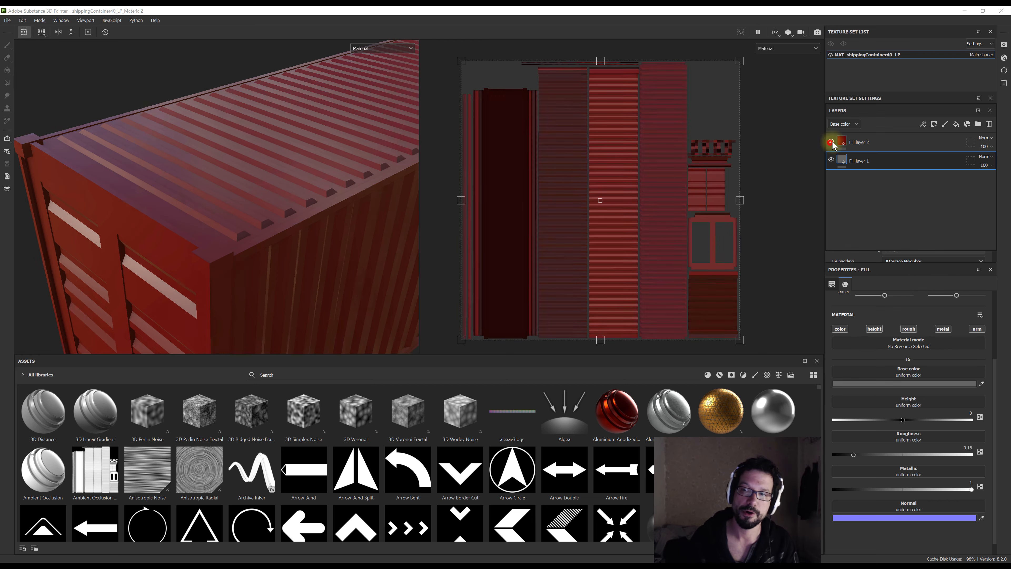
Add a white mask to the red paint fill layer
left_click(869, 144)
left_click_drag(208, 226, 256, 232, "alt")
scroll(256, 232, "up", 2)
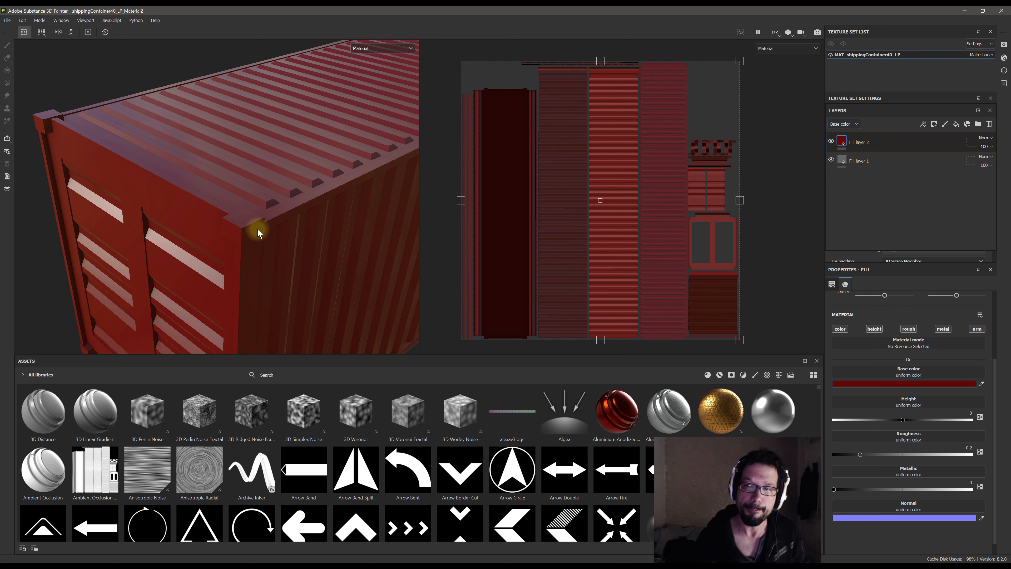
scroll(238, 207, "up", 2)
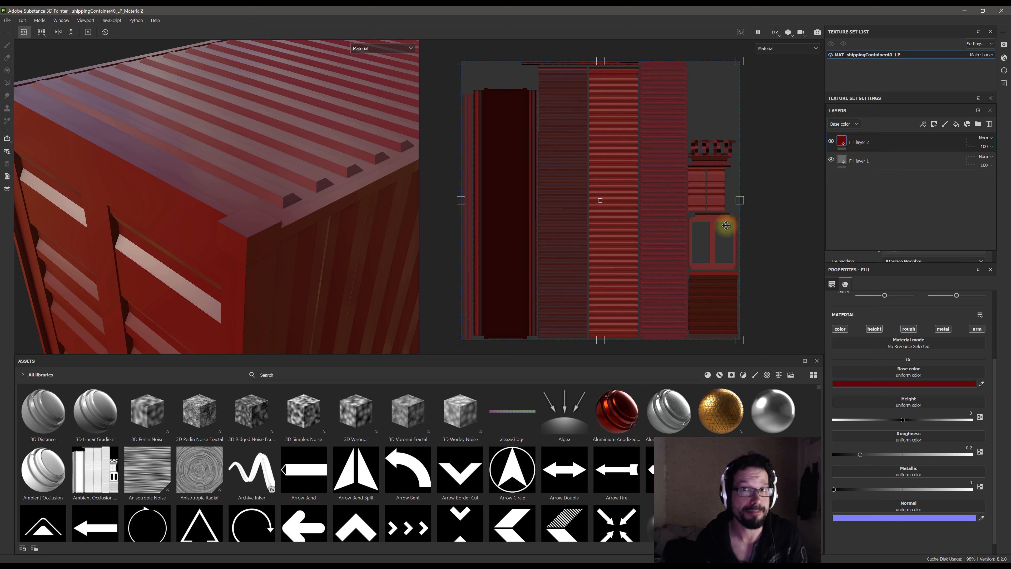
right_click(853, 143)
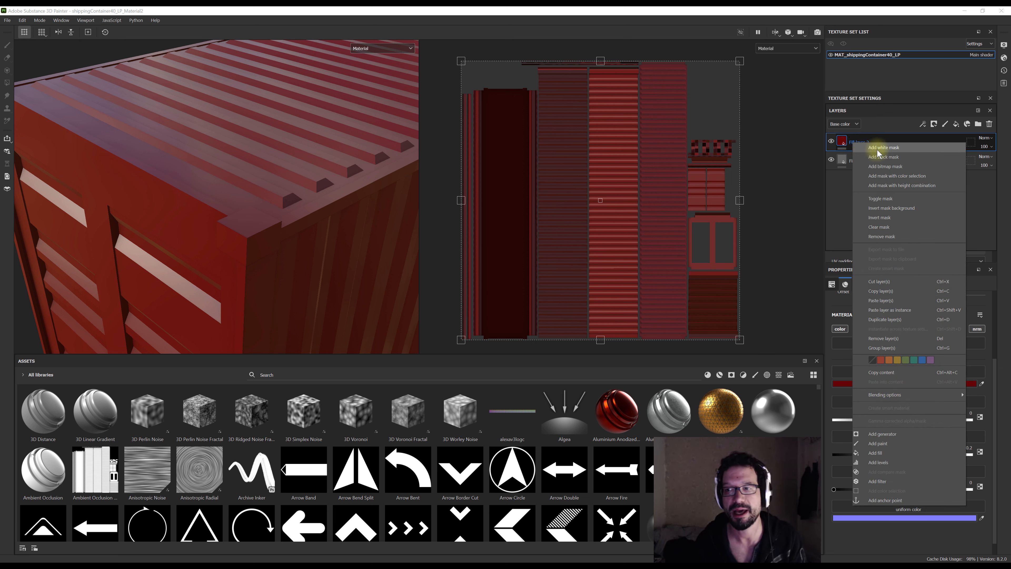
left_click(866, 148)
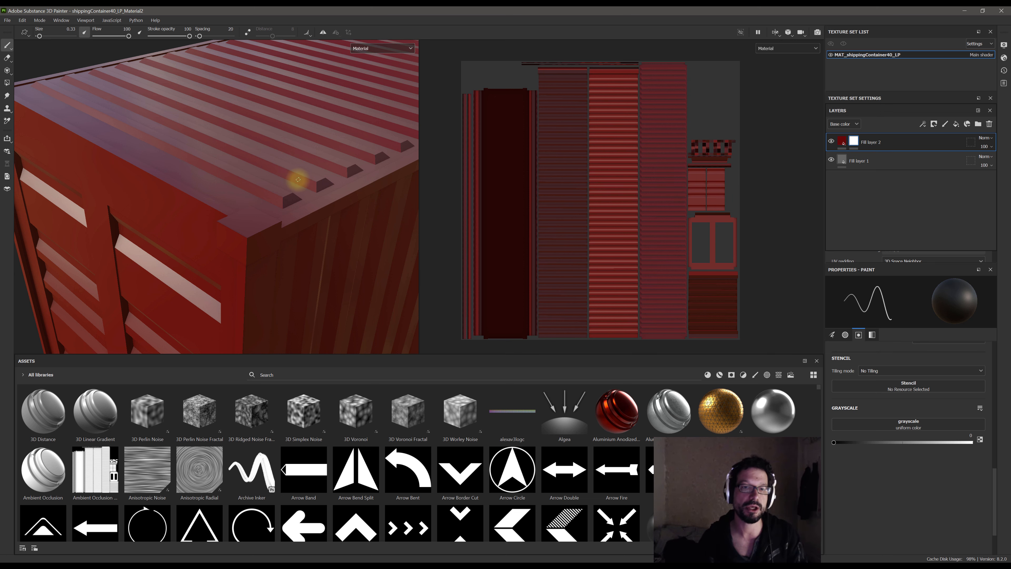
scroll(297, 180, "down", 3)
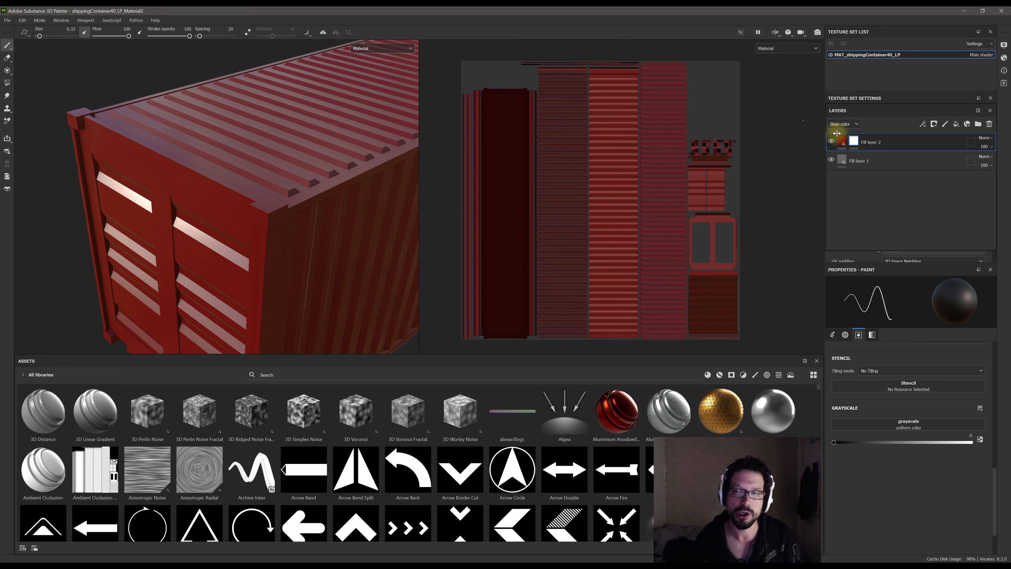
mouse_move(852, 140)
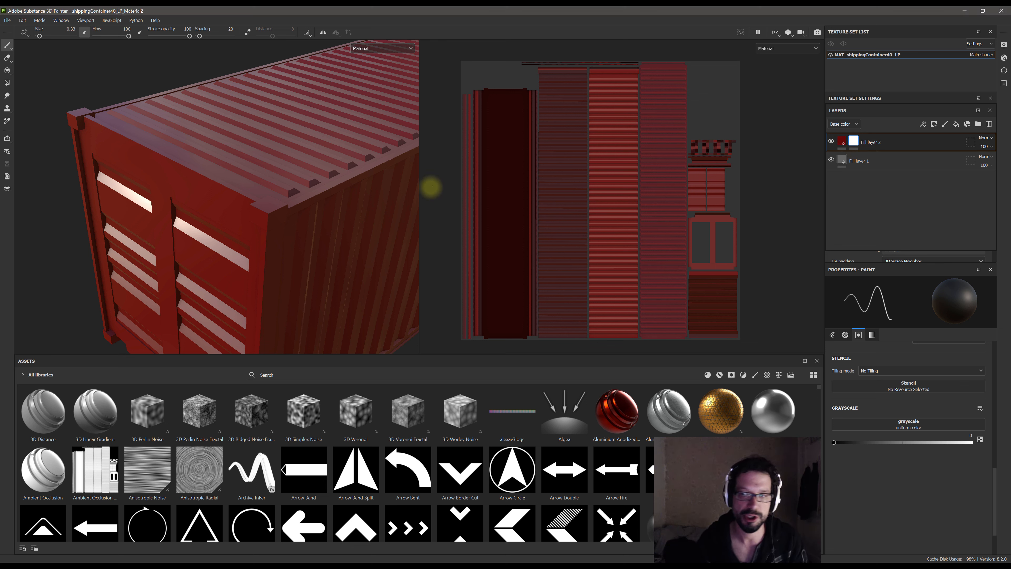
Set the mask brush size to 4.59 and open the brush's alpha hardness settings
left_click(833, 335)
left_click_drag(845, 380, 868, 380)
right_click(343, 88)
left_click(363, 149)
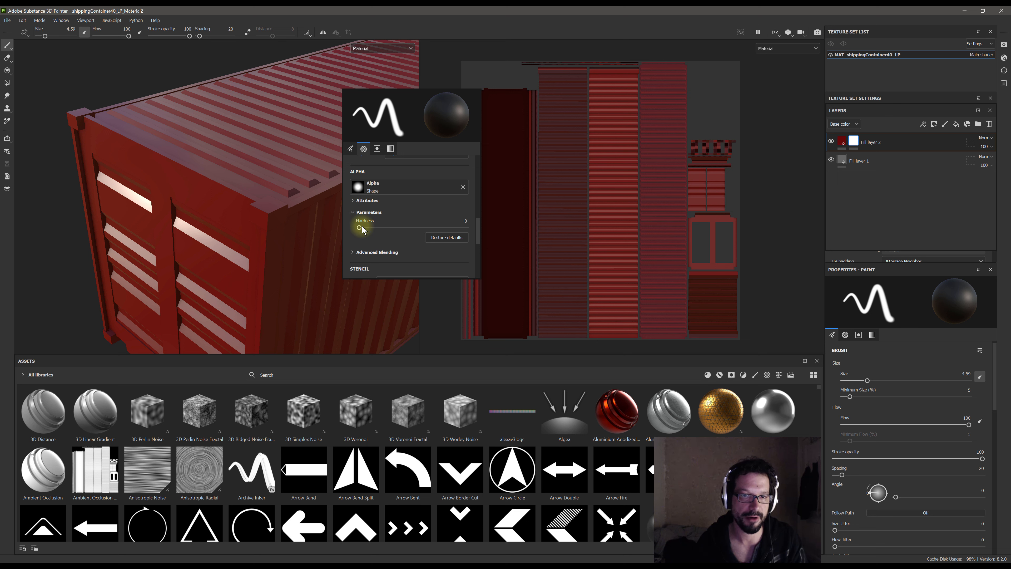
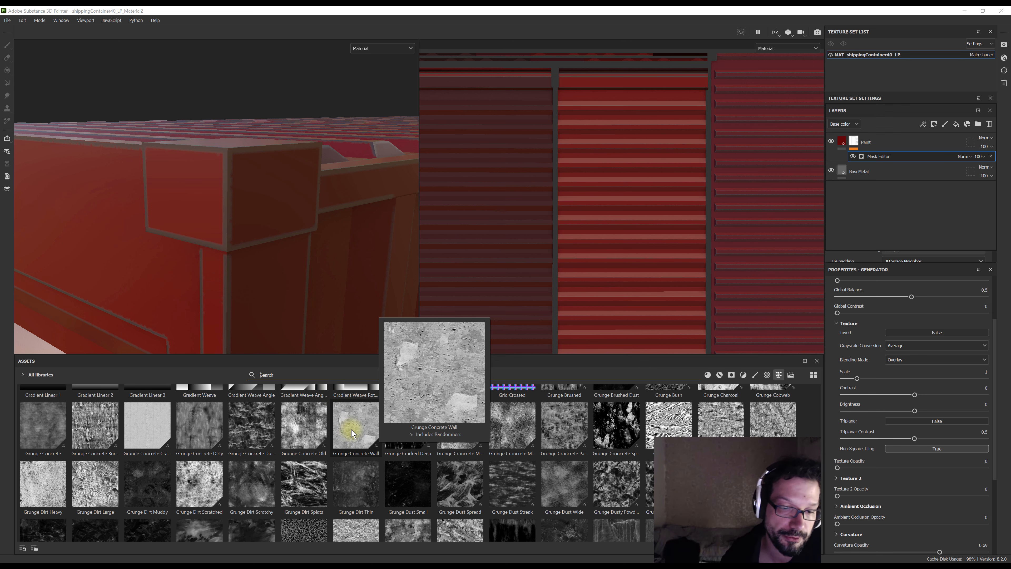
Assign the Grunge Concrete Dusty texture to the texture image input of the paint mask's Mask Editor generator
left_click(542, 373)
scroll(472, 417, "down", 5)
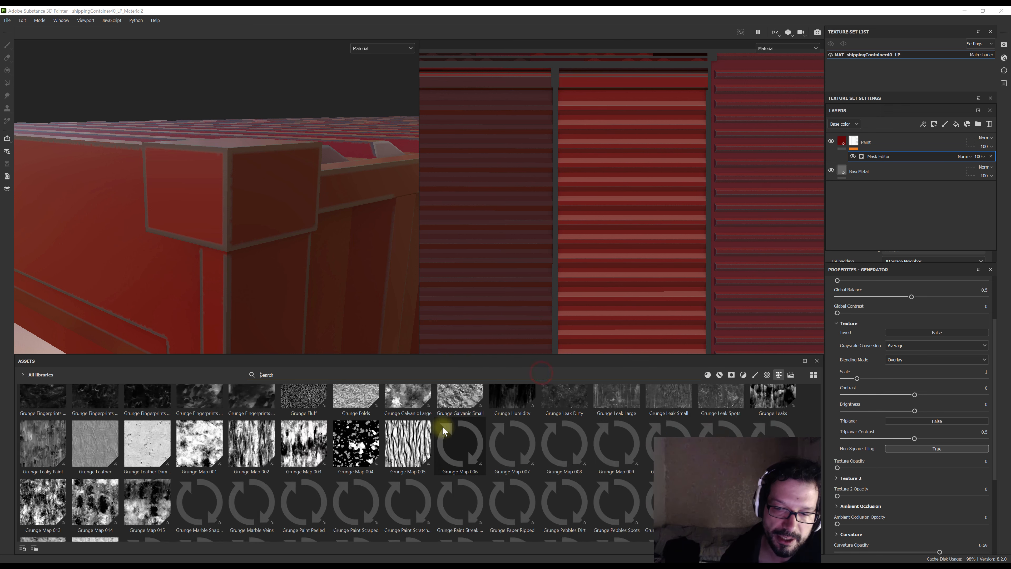
scroll(411, 488, "up", 5)
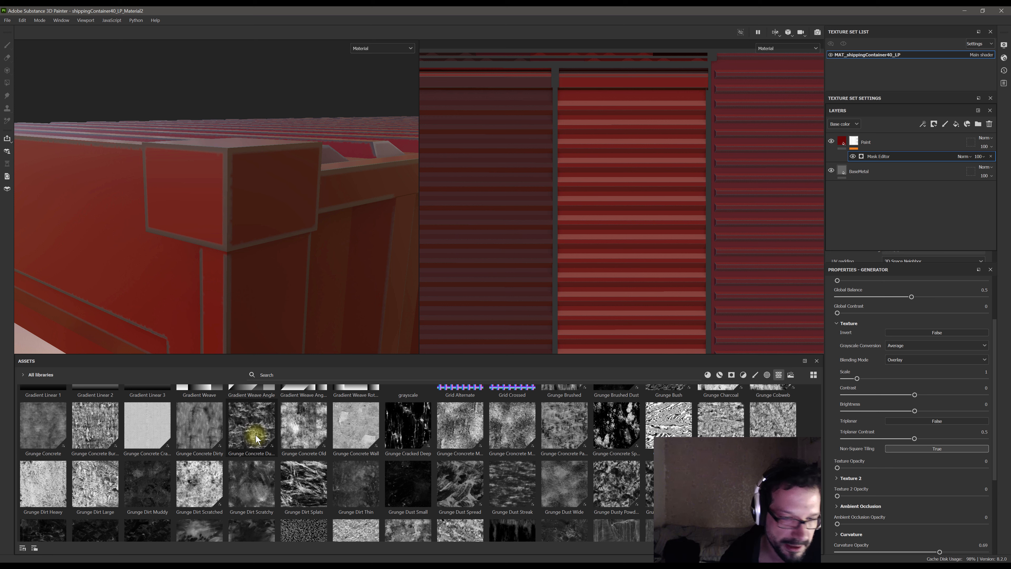
left_click_drag(244, 429, 934, 421)
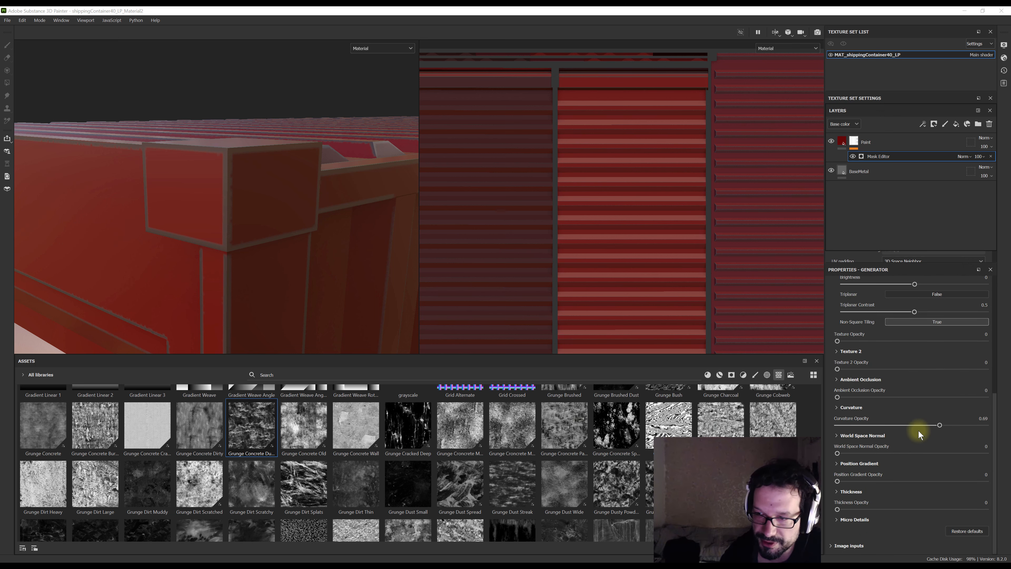
scroll(905, 434, "up", 3)
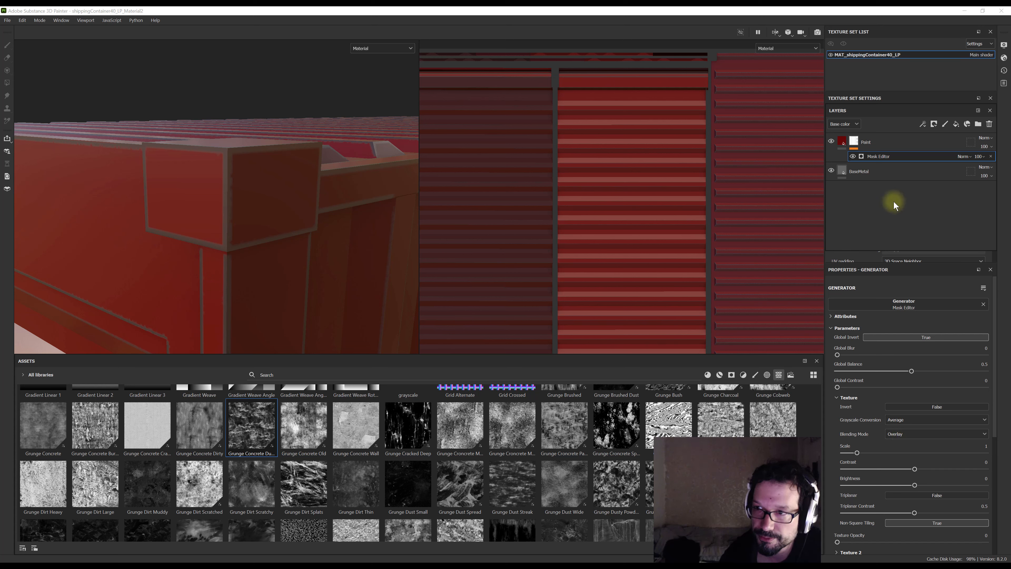
left_click(840, 397)
scroll(888, 403, "down", 3)
left_click(831, 546)
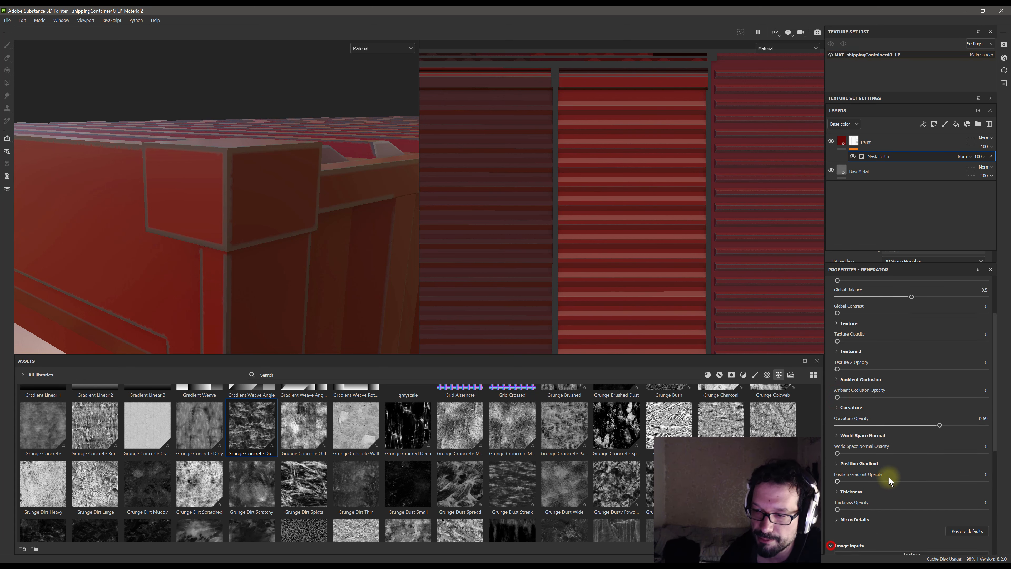
scroll(889, 476, "down", 5)
left_click_drag(178, 481, 911, 353)
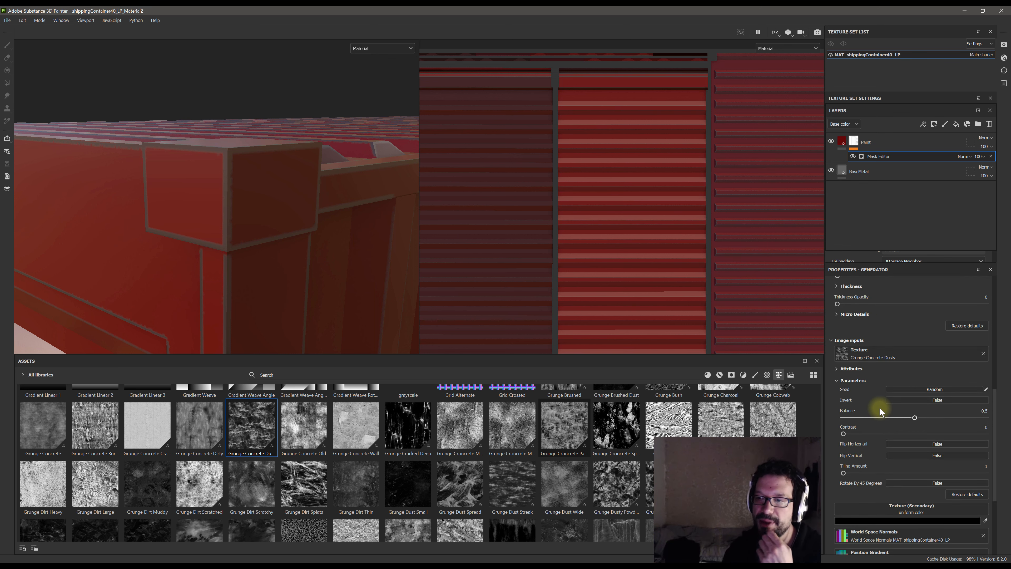
Set the Mask Editor's curvature opacity to 0
scroll(879, 411, "up", 10)
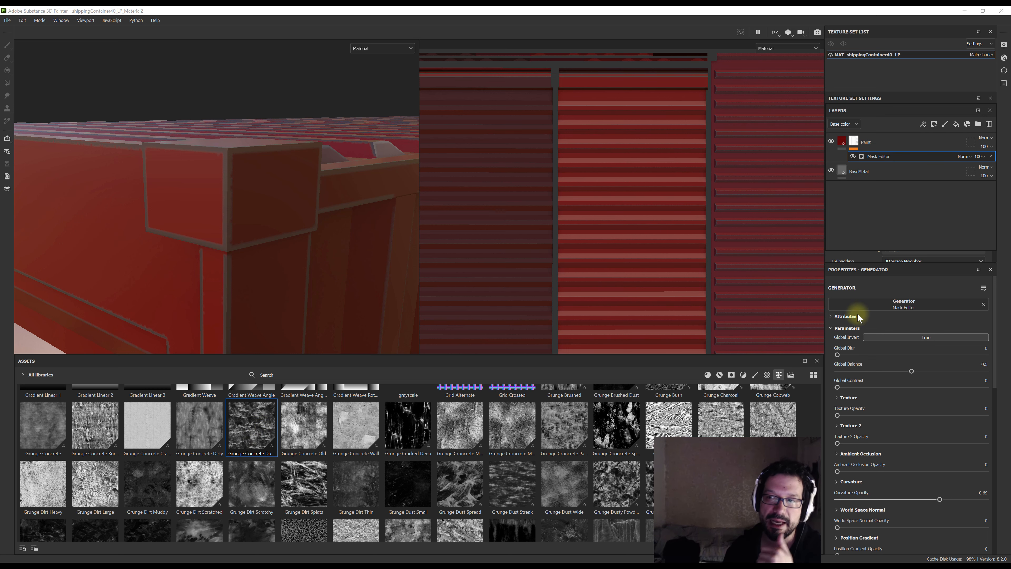
scroll(955, 478, "down", 1)
left_click_drag(978, 468, 1006, 467)
key("BackSpace")
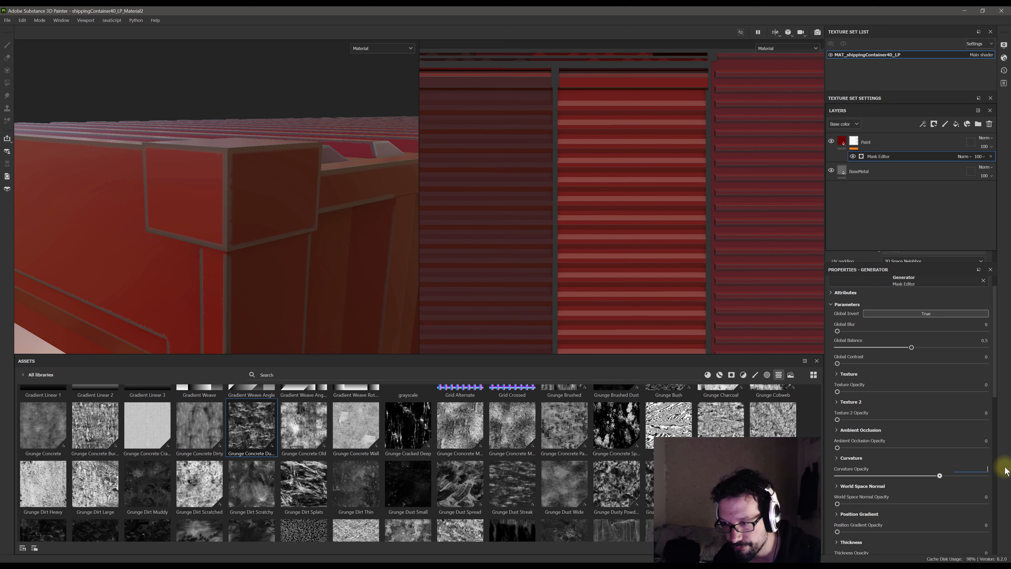
type("7")
key("Return")
left_click_drag(908, 477, 835, 476)
scroll(875, 390, "up", 1)
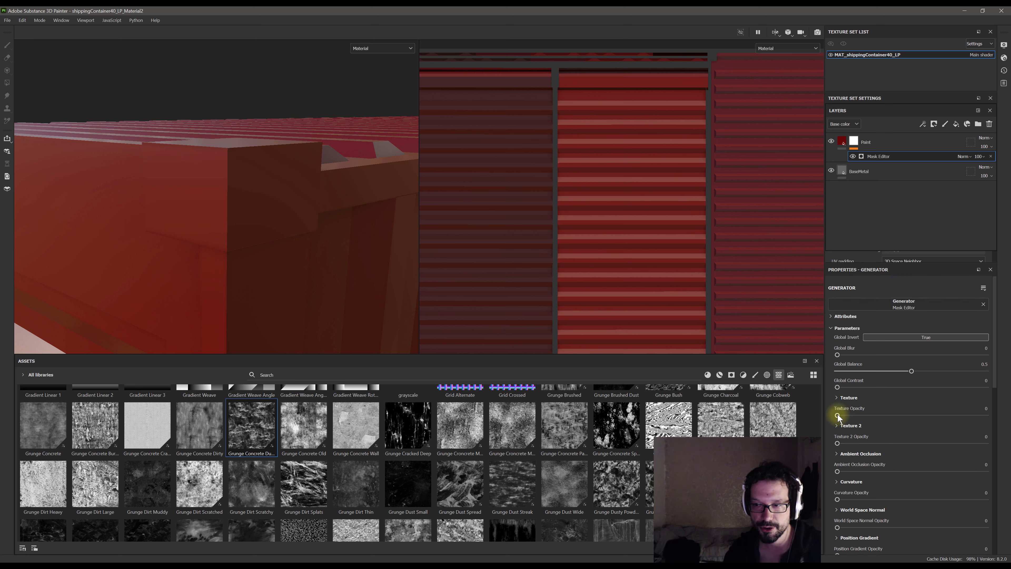
Set the Mask Editor's texture opacity to 1 and the texture's blending mode to Normal
left_click_drag(838, 416, 1003, 416)
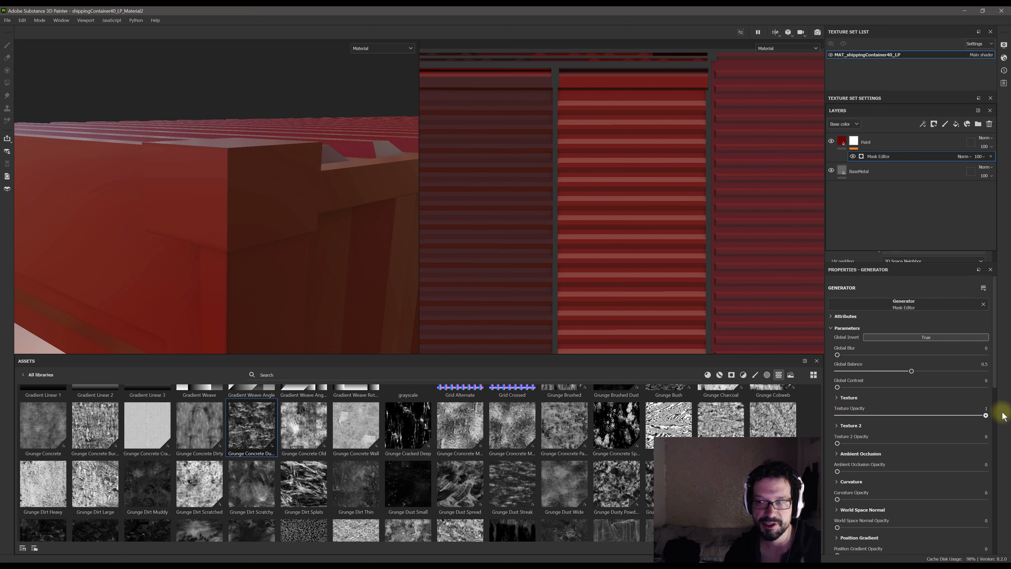
left_click(837, 397)
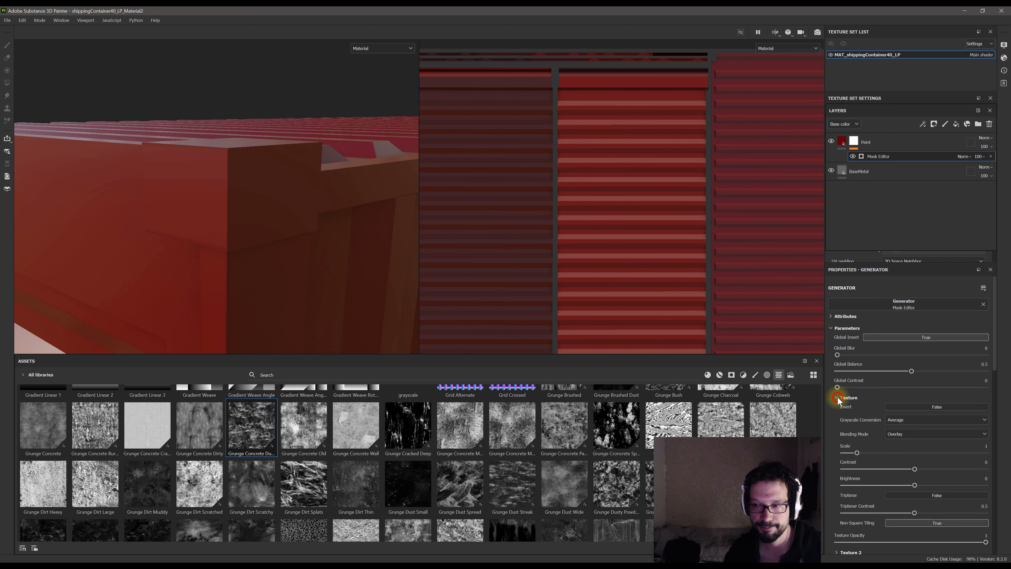
left_click(911, 434)
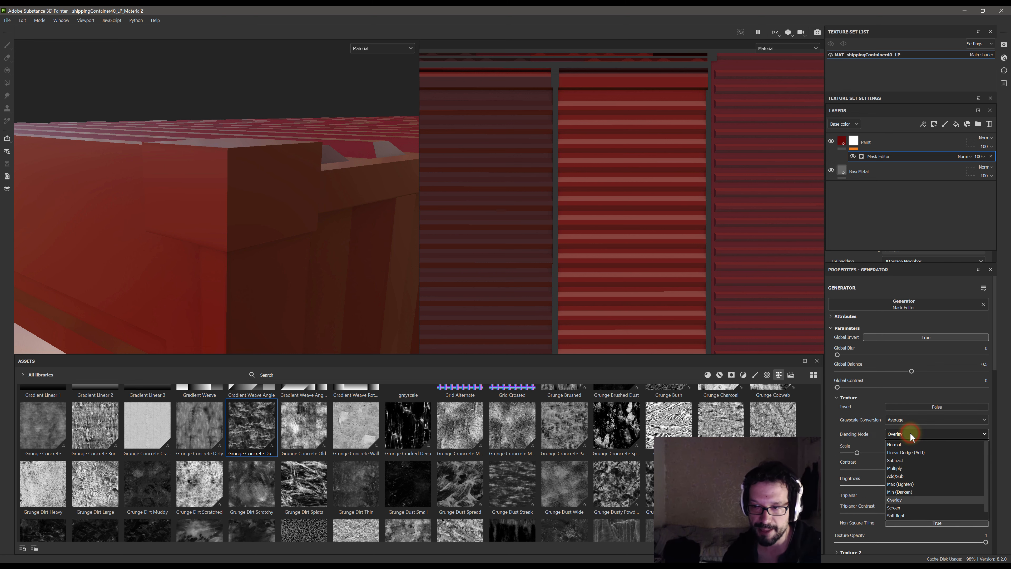
left_click(905, 444)
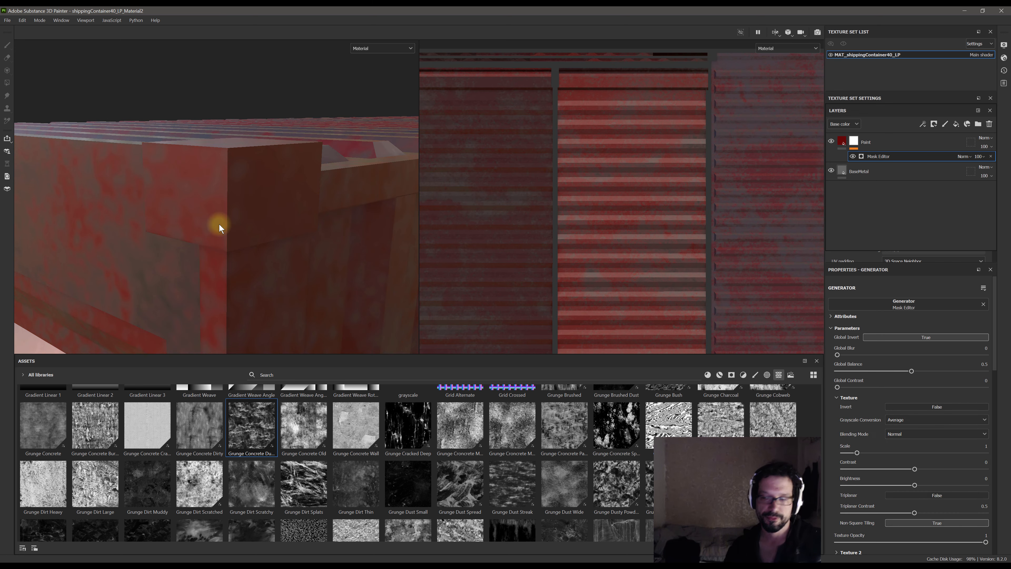
Examine the grunge pattern on the container's corner, its whole body and the UV layout
scroll(248, 238, "down", 3)
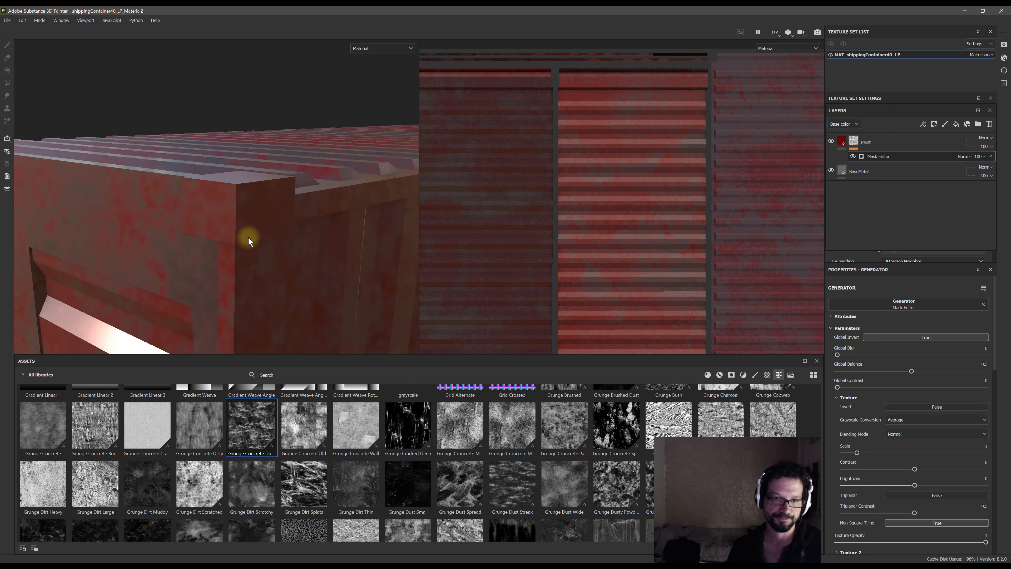
scroll(248, 234, "down", 5)
left_click_drag(248, 233, 279, 275, "alt")
scroll(223, 239, "up", 5)
scroll(565, 252, "down", 6)
scroll(888, 383, "down", 8)
scroll(876, 365, "down", 4)
Set the grunge texture's tiling amount to 4 and check the pattern along the whole container
scroll(852, 328, "down", 5)
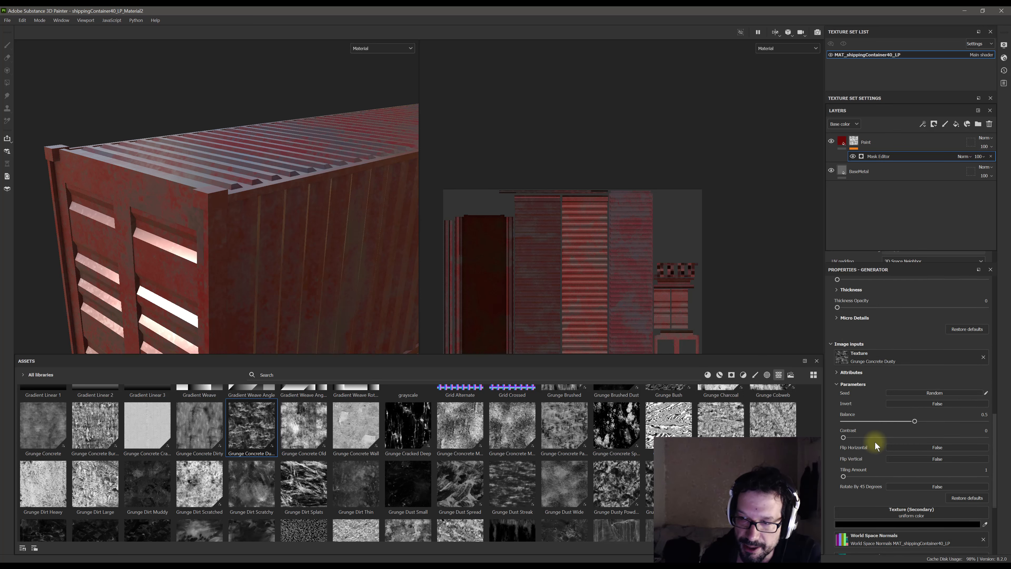
scroll(896, 426, "down", 2)
scroll(679, 300, "down", 1)
middle_click_drag(679, 300, 680, 229, "alt")
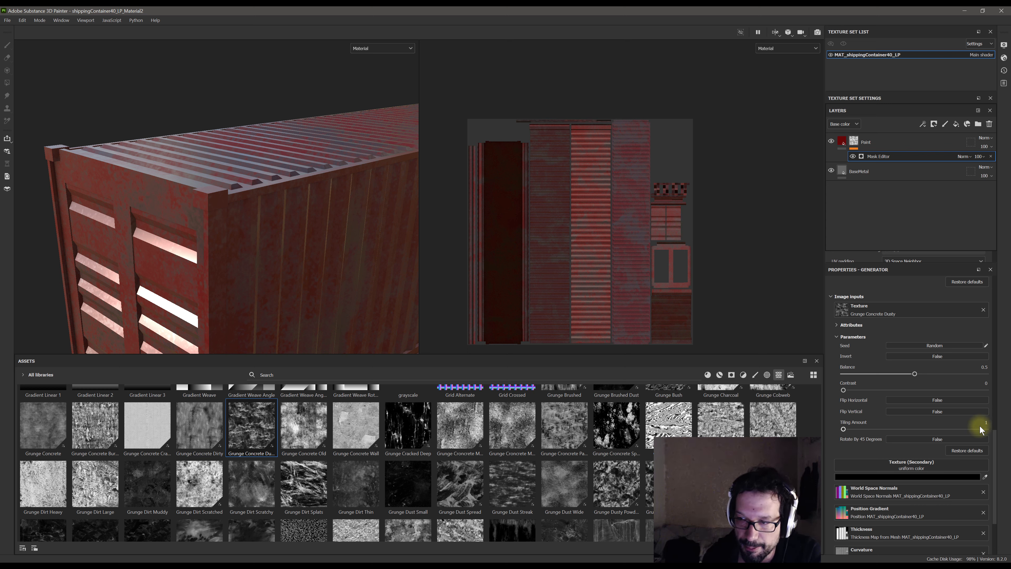
left_click(986, 422)
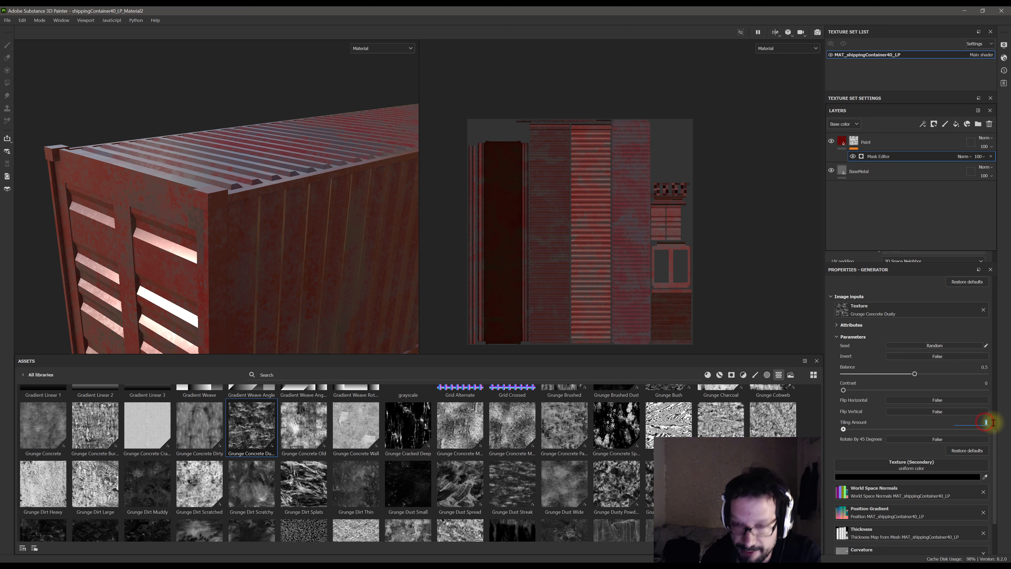
type("4")
key("Return")
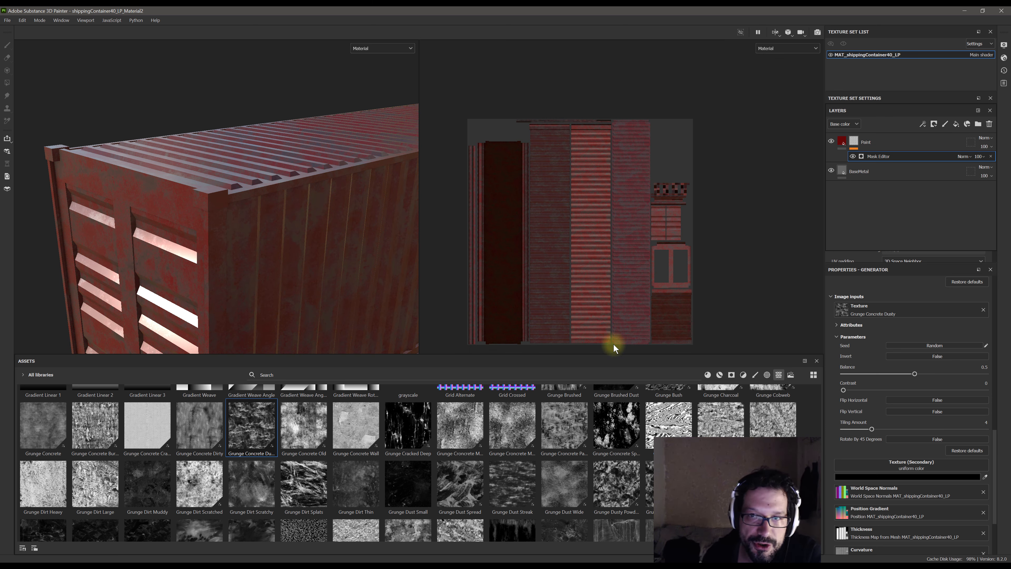
scroll(290, 216, "down", 5)
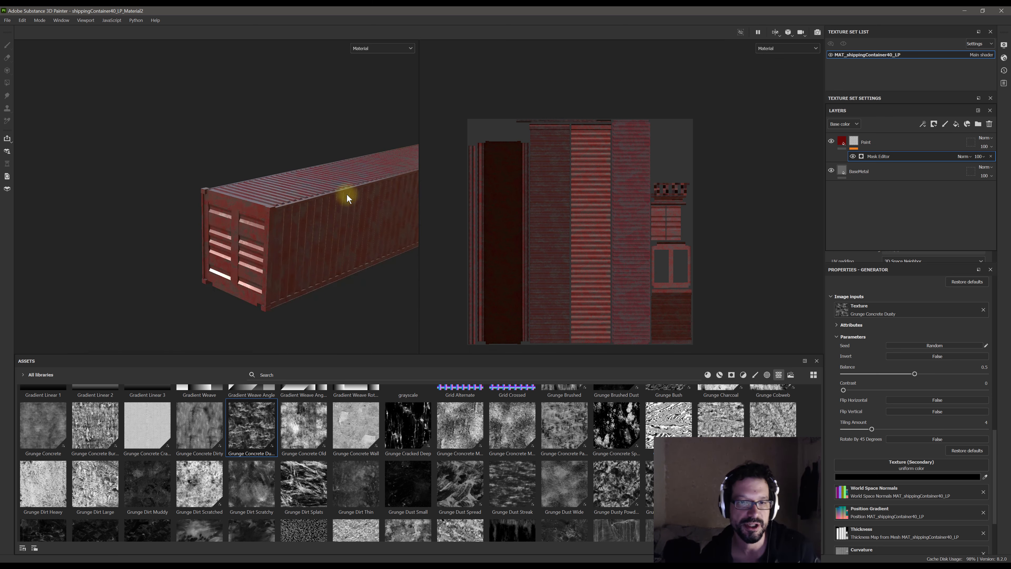
left_click_drag(347, 194, 367, 273, "alt")
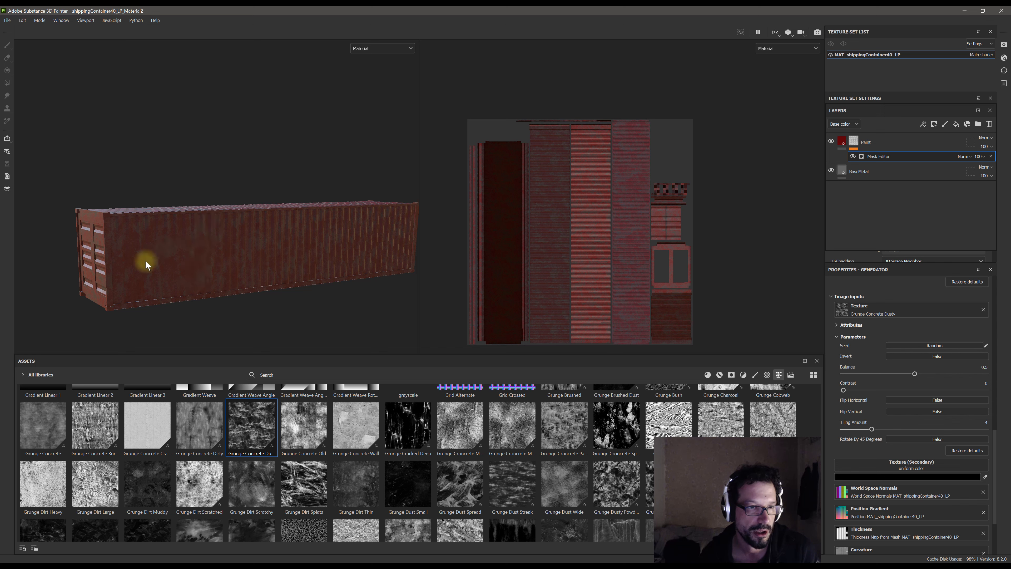
left_click_drag(173, 237, 226, 276, "alt")
scroll(204, 225, "up", 5)
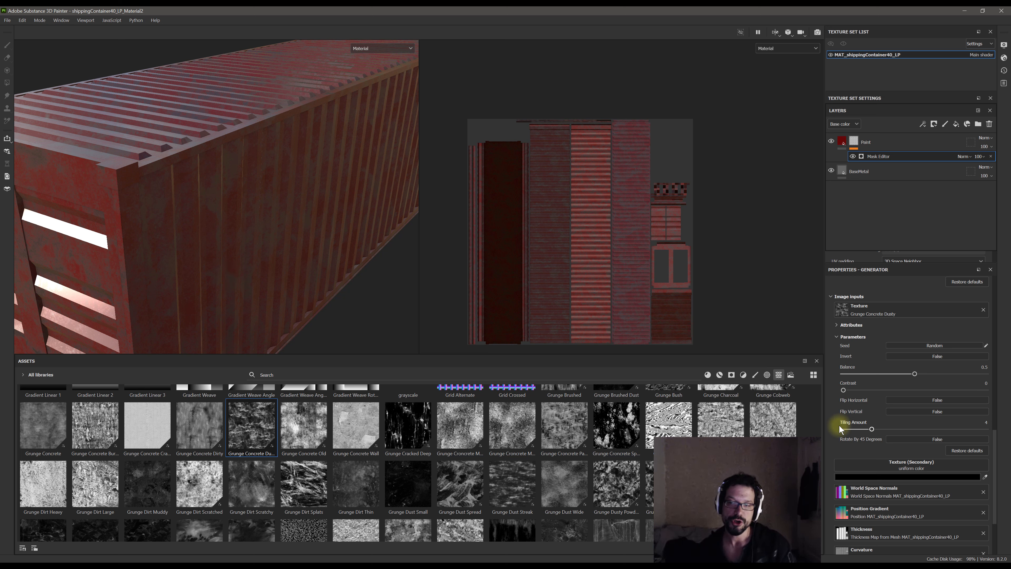
Restore the grunge texture's tiling amount to 1
left_click(982, 423)
type("1")
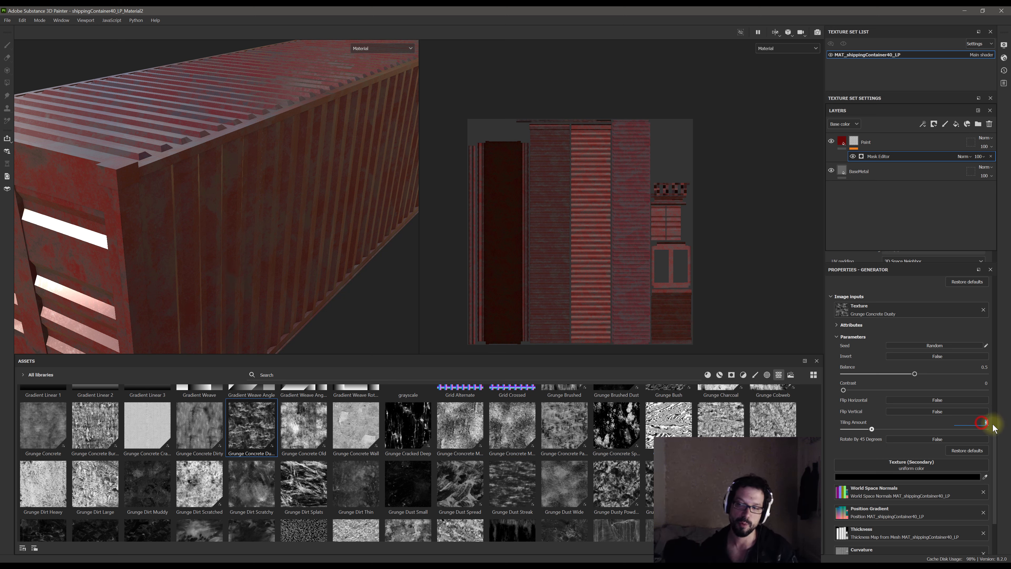
key("Return")
left_click_drag(302, 239, 421, 203, "alt")
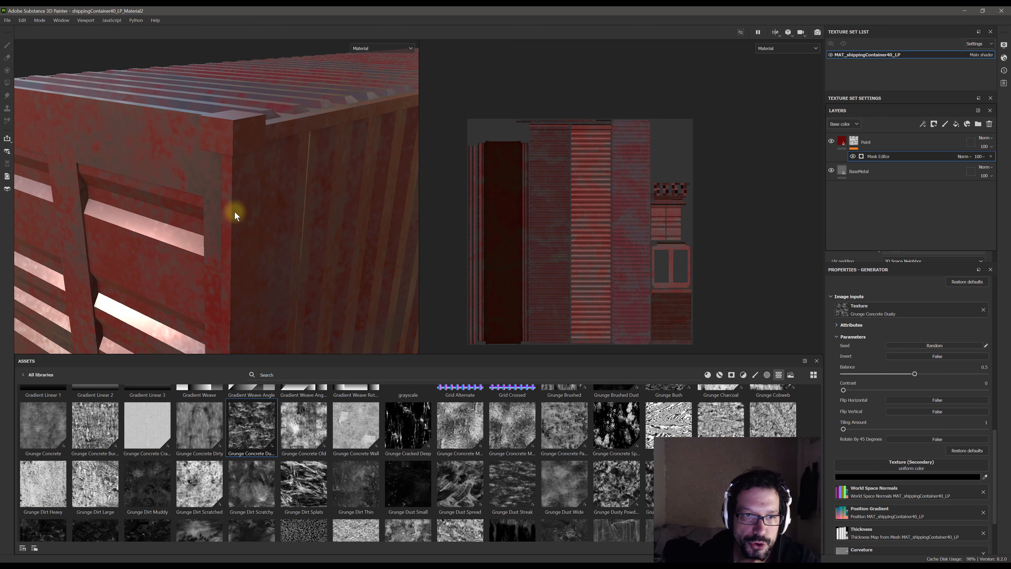
Display the paint layer's mask on its own and set the grunge texture's balance to 0.7
scroll(233, 211, "down", 3)
scroll(233, 212, "down", 2)
left_click(854, 140, "alt")
left_click_drag(915, 374, 943, 373)
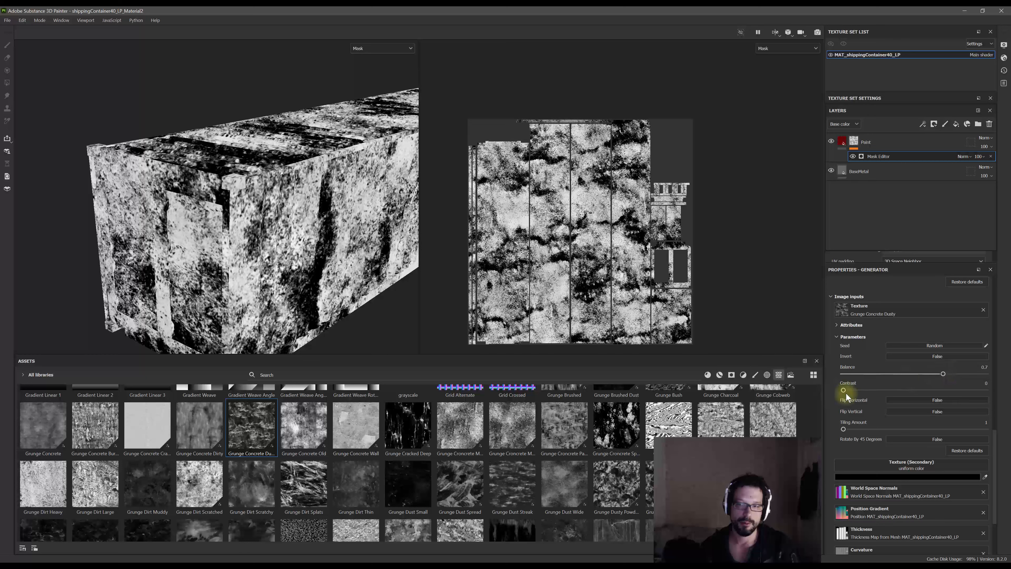
Set the grunge texture's balance to 0.86 and its contrast to 0.46
left_click_drag(845, 390, 887, 393)
left_click_drag(889, 390, 890, 390)
scroll(255, 223, "up", 2)
left_click_drag(943, 374, 966, 373)
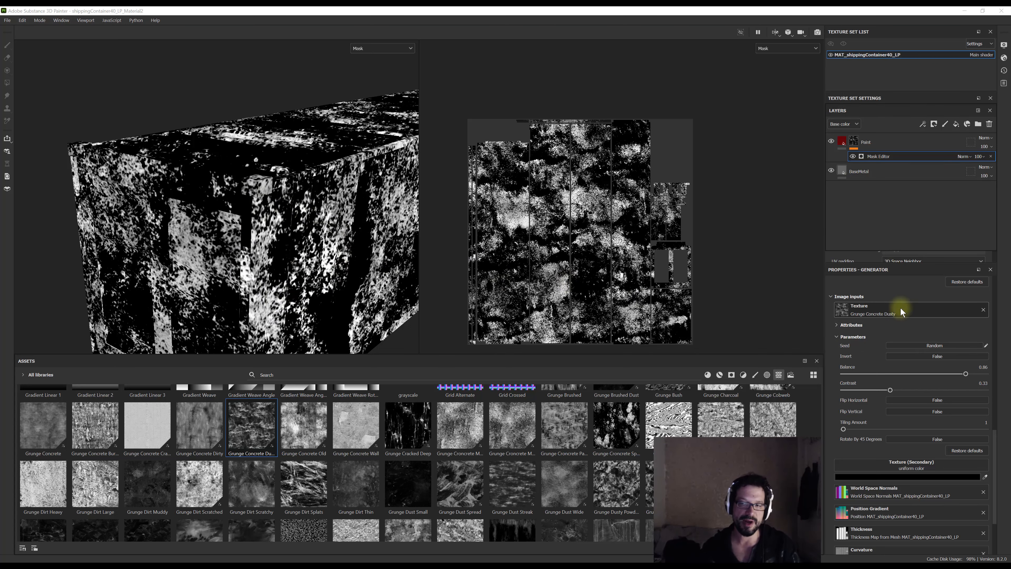
left_click(640, 241)
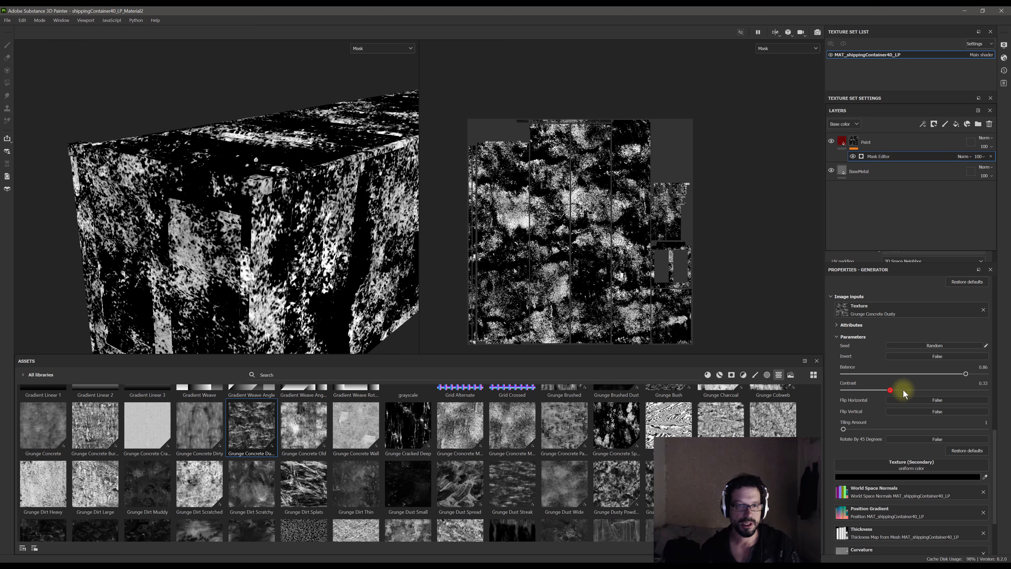
left_click_drag(903, 390, 909, 391)
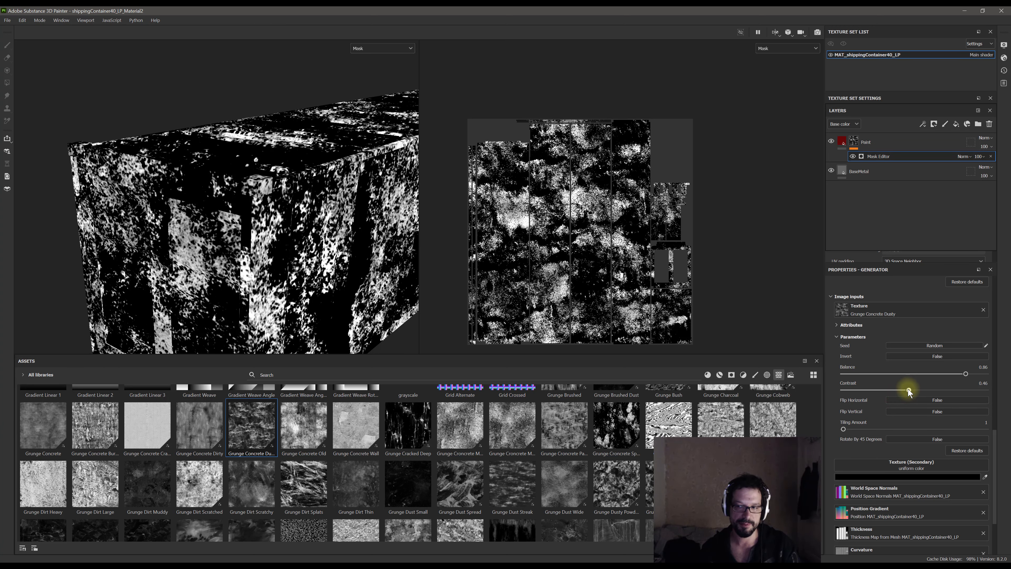
Set the mask generator's curvature opacity to 0.7
scroll(955, 438, "down", 15)
left_click(980, 478)
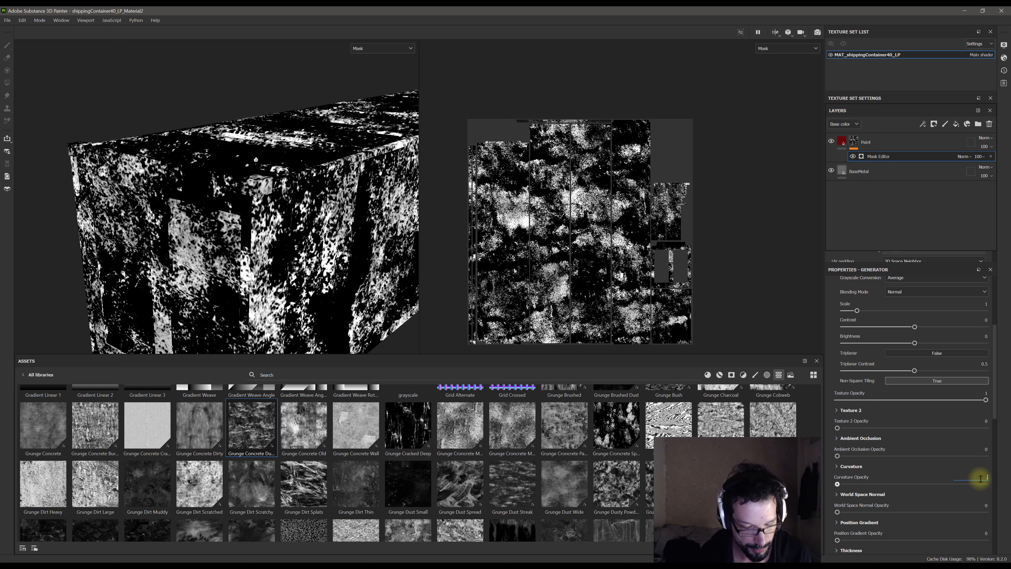
type("0.7")
key("Return")
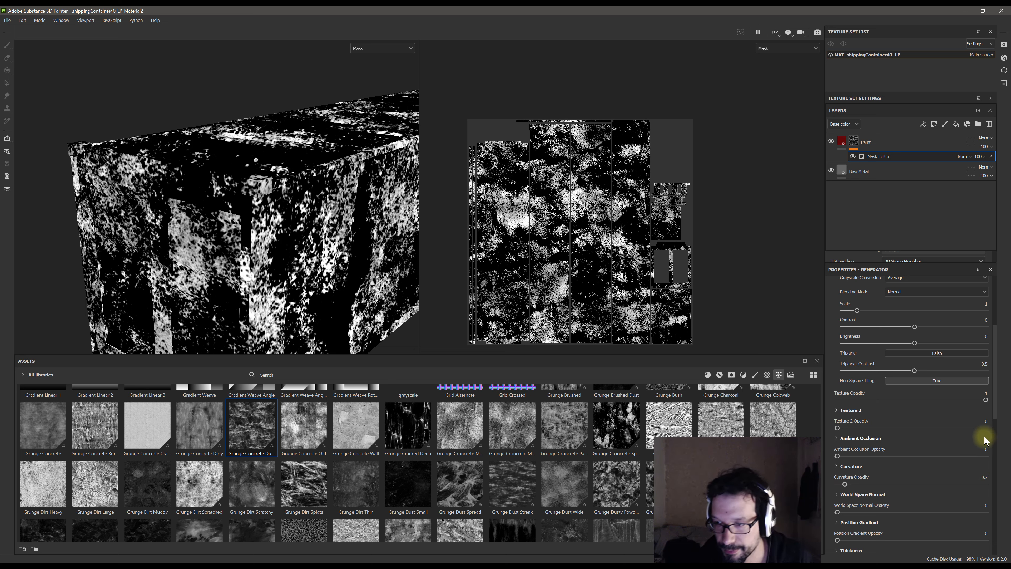
Try Linear Dodge (Add) as the mask texture's blending mode, and settle on Subtract
scroll(246, 239, "up", 10)
scroll(911, 384, "up", 3)
left_click(911, 386)
left_click(906, 404)
left_click(911, 383)
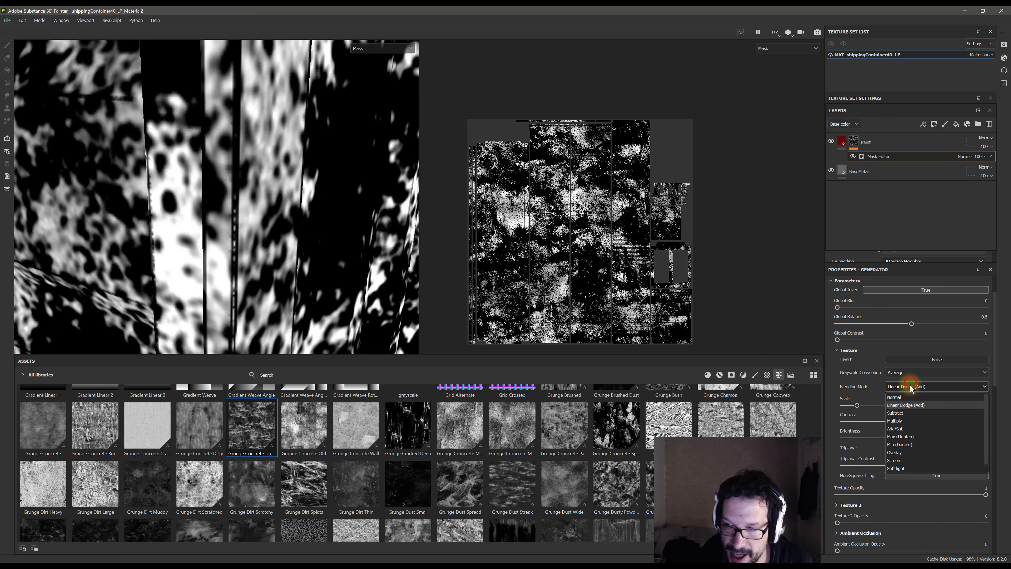
left_click(903, 413)
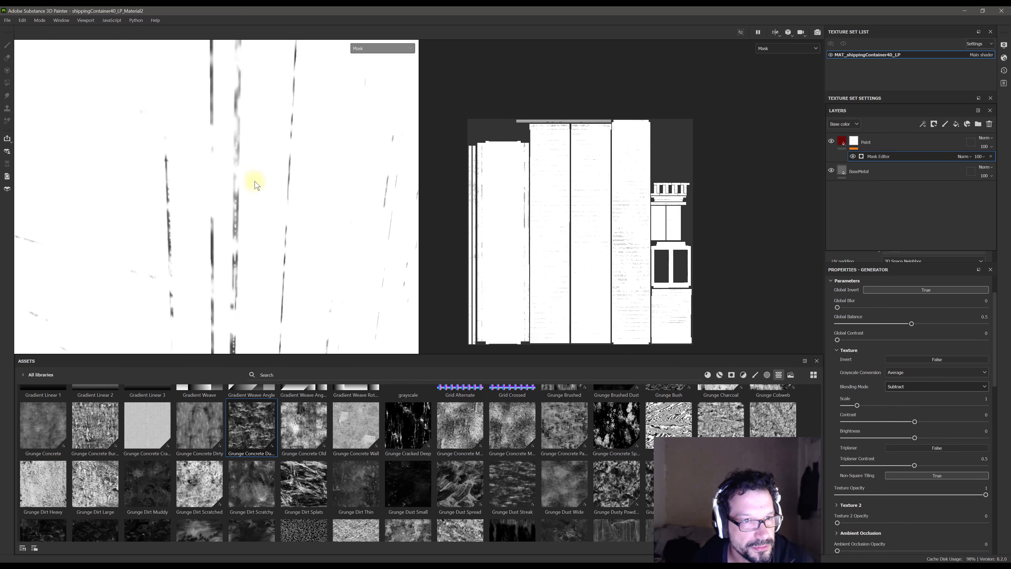
Examine the edge wear around the container's corner, first in the mask and again with the paint material displayed
scroll(255, 176, "down", 10)
middle_click_drag(258, 153, 248, 193, "alt")
scroll(279, 203, "up", 4)
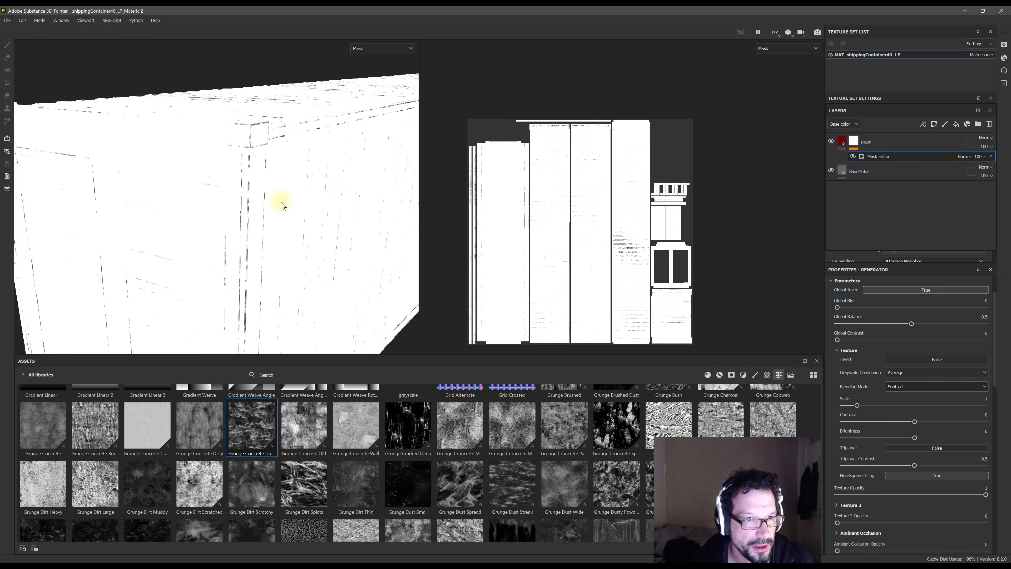
left_click_drag(280, 203, 282, 180, "alt")
middle_click_drag(282, 180, 263, 169, "alt")
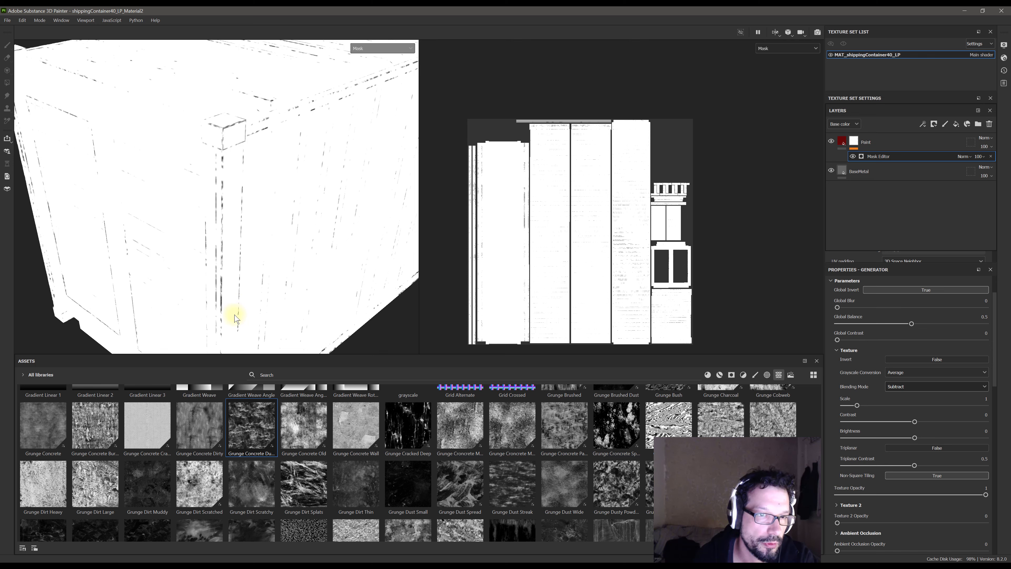
left_click(843, 142)
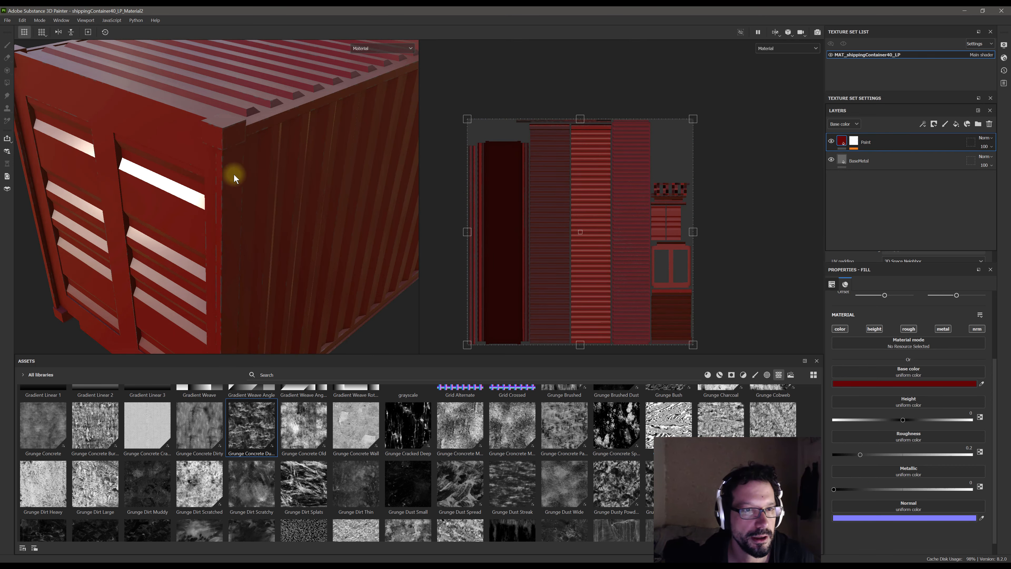
left_click_drag(233, 174, 224, 96, "alt")
Raise the curvature opacity in the paint layer's Mask Editor to its maximum of 14
left_click(853, 141)
left_click(879, 156)
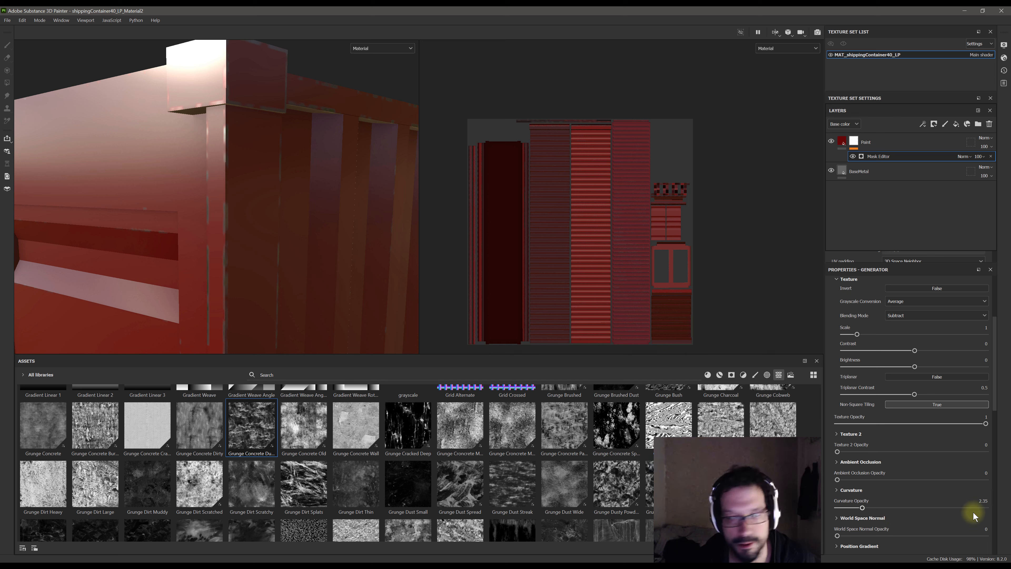
left_click(985, 501)
type("1")
key("Return")
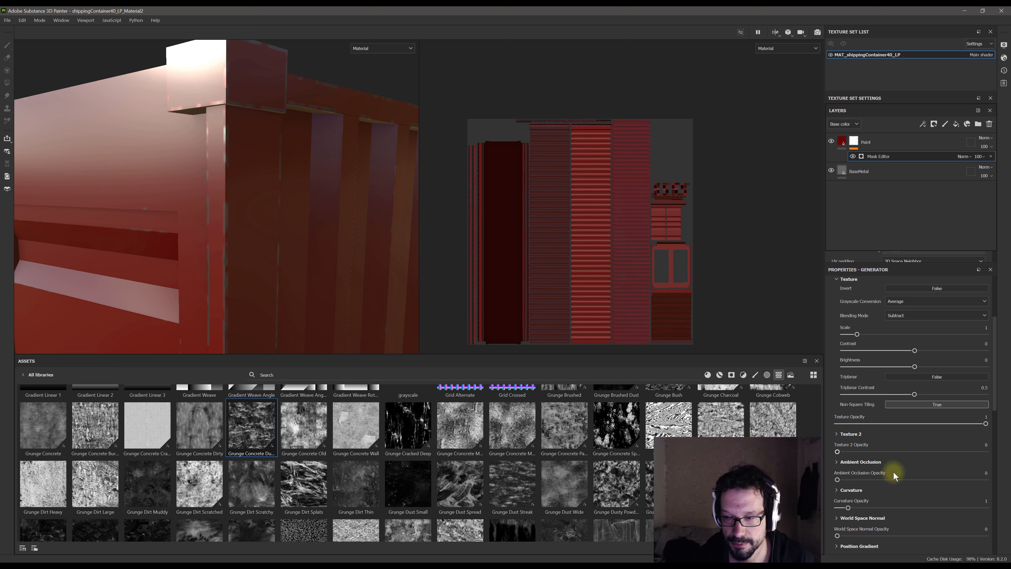
left_click_drag(848, 508, 1008, 511)
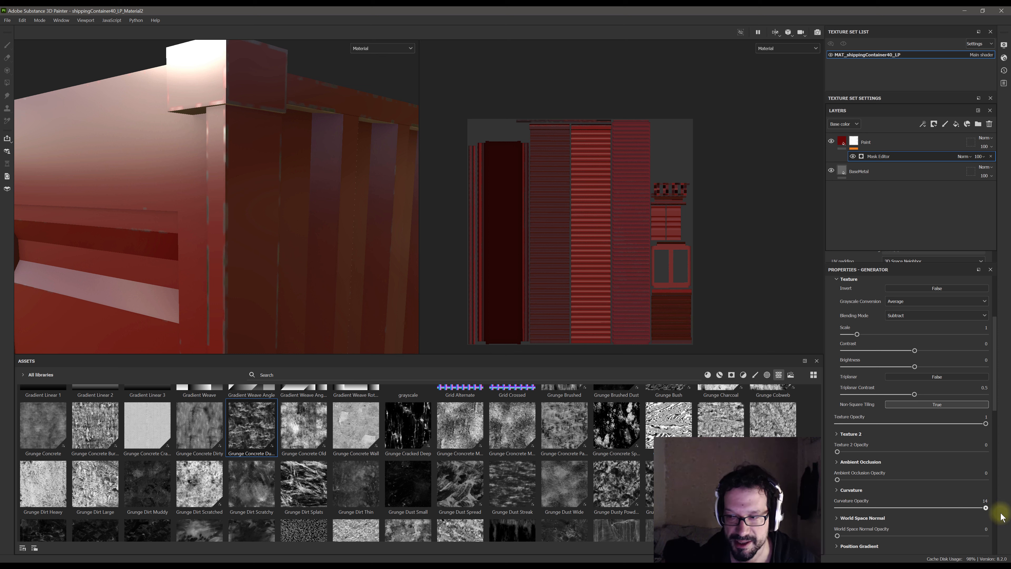
Set the mask's grunge texture contrast to 0.59 and its balance to 0.58
right_click_drag(191, 191, 279, 191, "shift")
scroll(223, 191, "down", 5)
mouse_move(270, 175)
left_mouse_down("alt")
mouse_move(216, 181)
mouse_move(186, 200)
mouse_move(325, 206)
mouse_move(297, 145)
mouse_move(290, 229)
mouse_move(296, 177)
mouse_move(307, 216)
mouse_move(267, 226)
mouse_move(269, 194)
mouse_move(239, 241)
mouse_move(298, 187)
mouse_move(253, 181)
mouse_move(257, 149)
mouse_move(185, 230)
mouse_move(296, 242)
mouse_move(243, 233)
mouse_move(349, 269)
mouse_move(352, 254)
mouse_move(305, 264)
mouse_move(235, 245)
left_mouse_up("alt")
scroll(912, 414, "down", 10)
scroll(257, 249, "up", 4)
scroll(235, 245, "up", 3)
left_click_drag(909, 342, 927, 342)
left_click_drag(943, 327, 926, 329)
left_click_drag(223, 239, 263, 263, "alt")
scroll(912, 398, "up", 8)
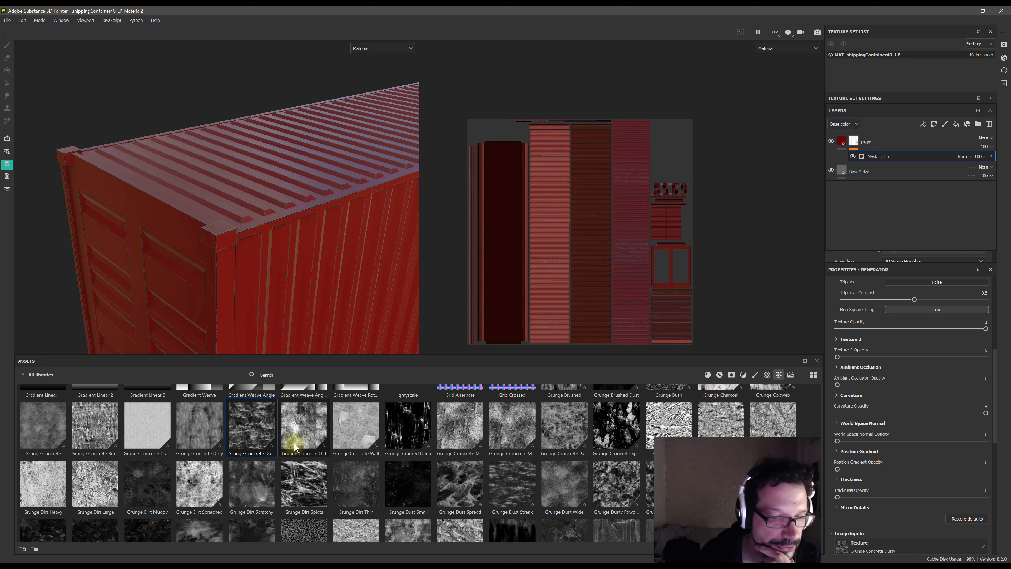
Search the asset library for "scratch" textures
scroll(306, 442, "down", 5)
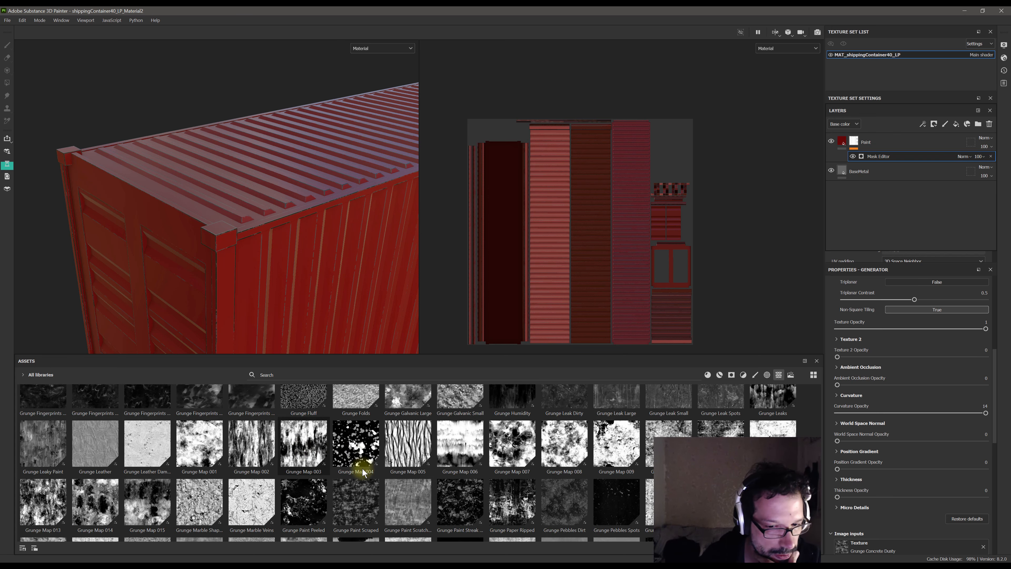
left_click(281, 376)
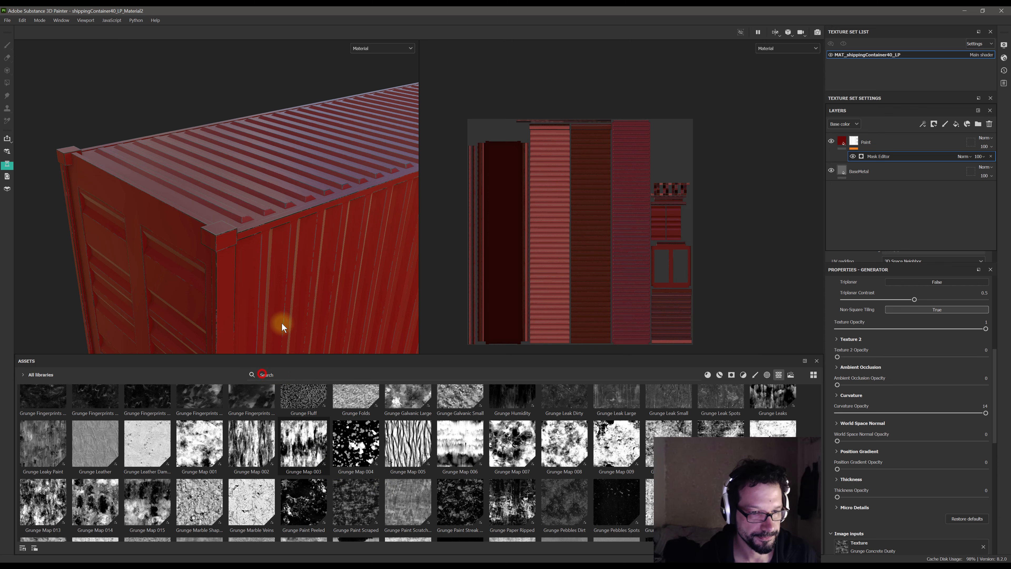
type("scratch")
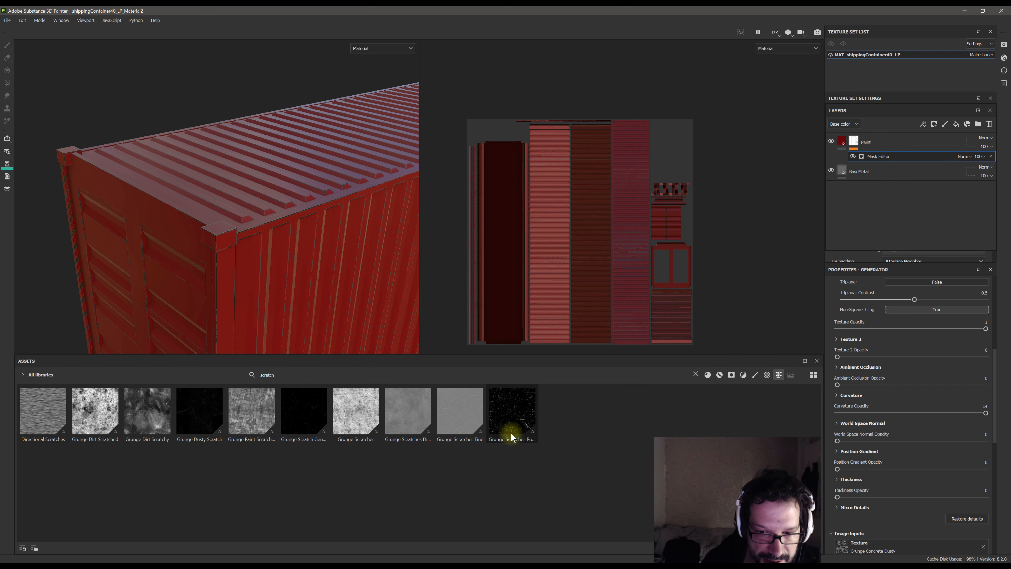
Save the project
scroll(911, 398, "down", 5)
left_click(7, 20)
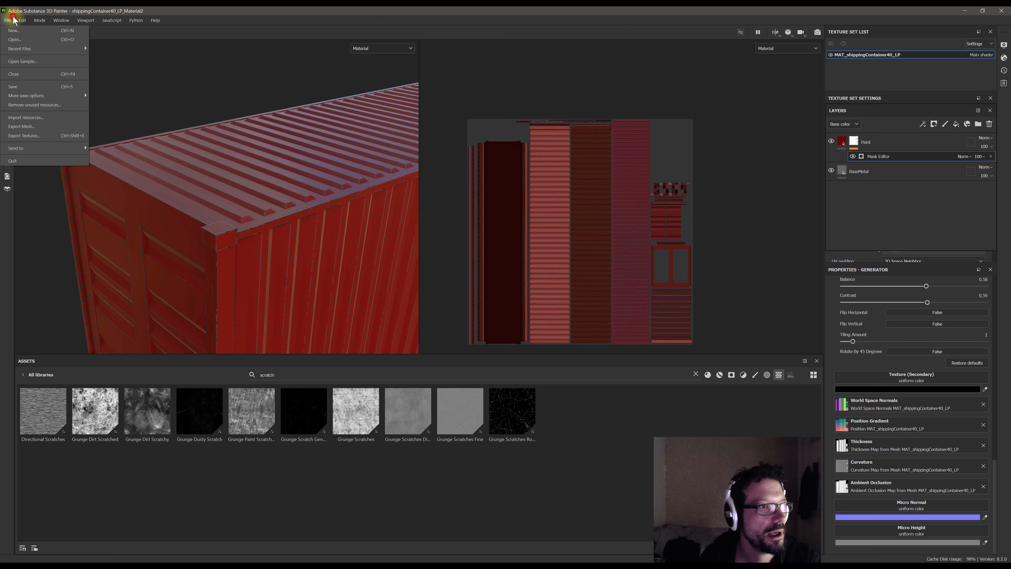
left_click(19, 88)
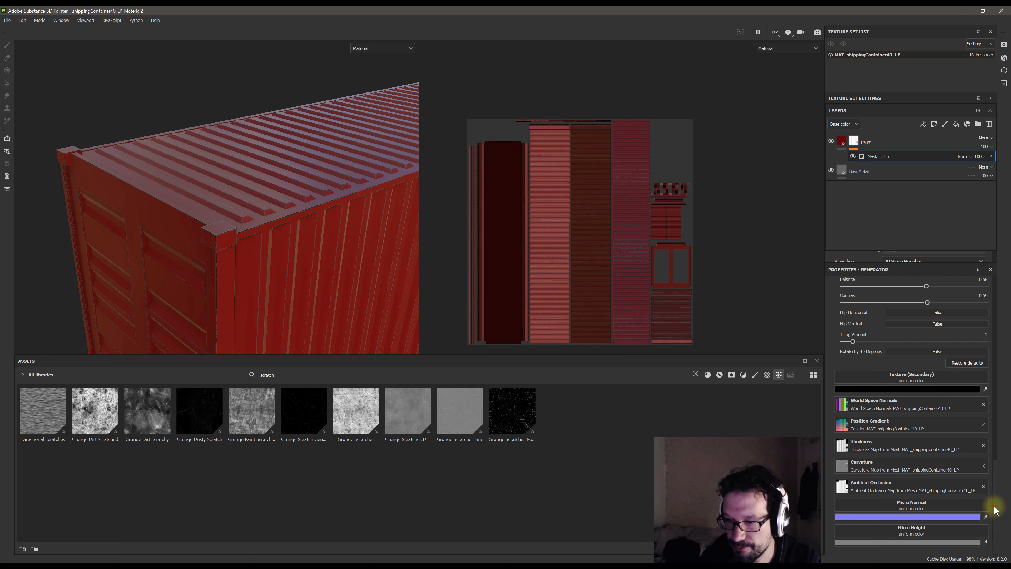
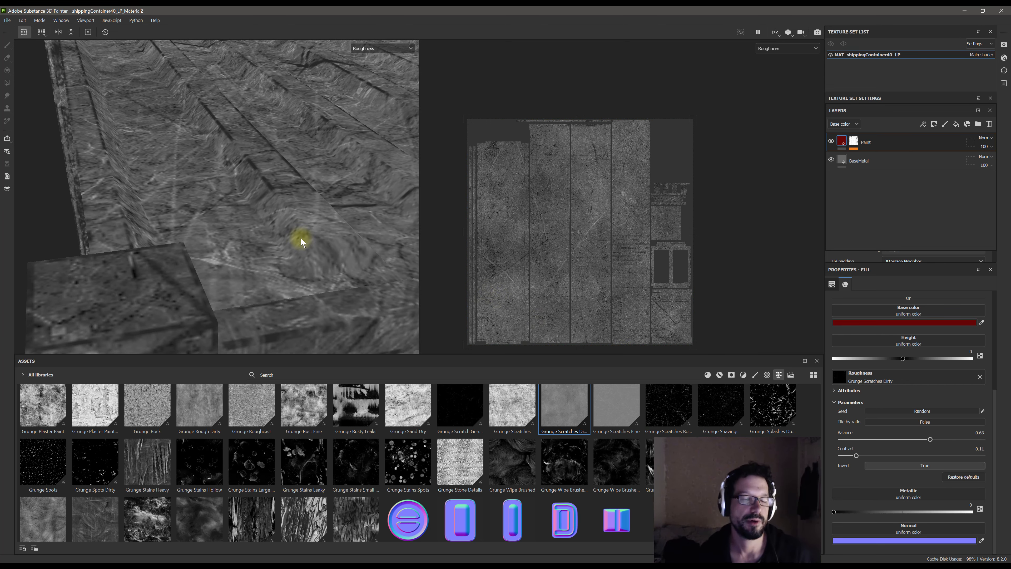
Set the BaseMetal layer's uniform roughness to 0.08
left_click_drag(300, 238, 223, 231, "alt")
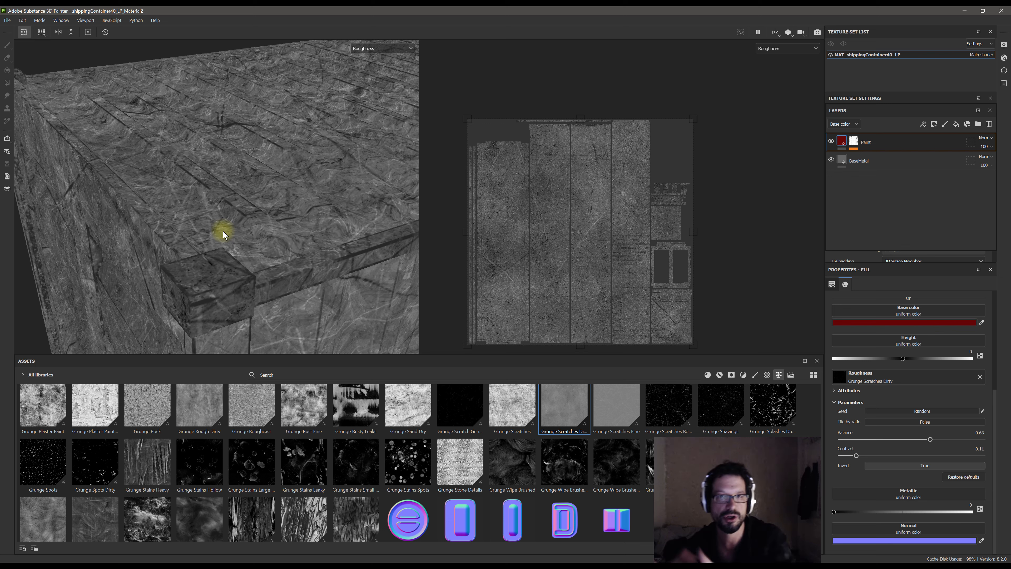
left_click_drag(223, 231, 255, 217, "alt")
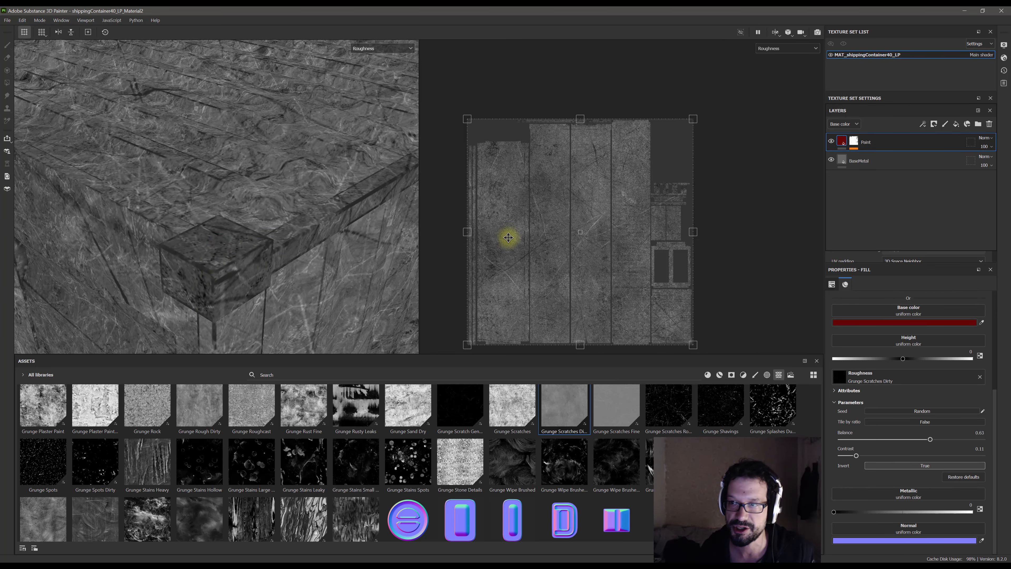
left_click(855, 141)
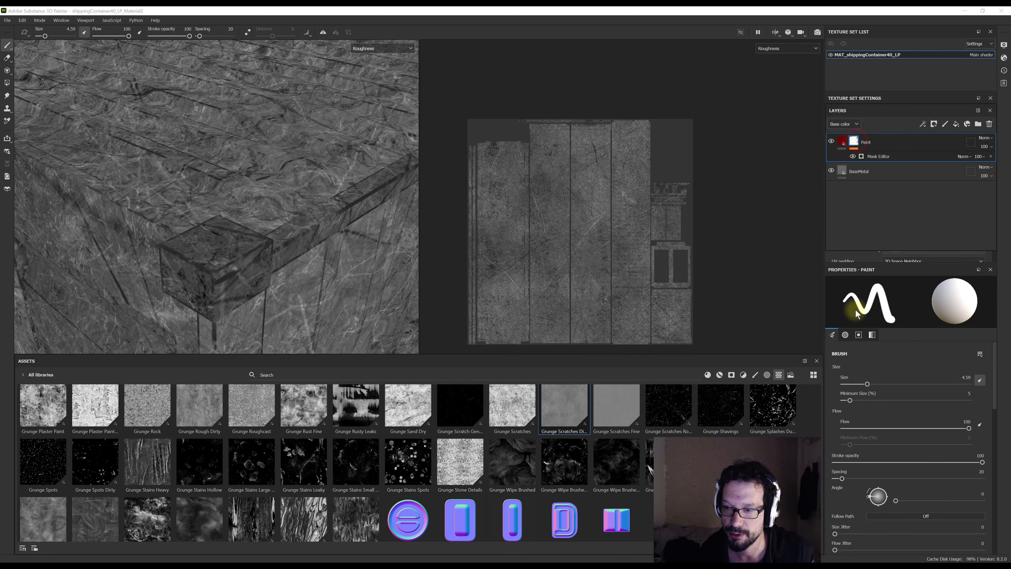
left_click(832, 141)
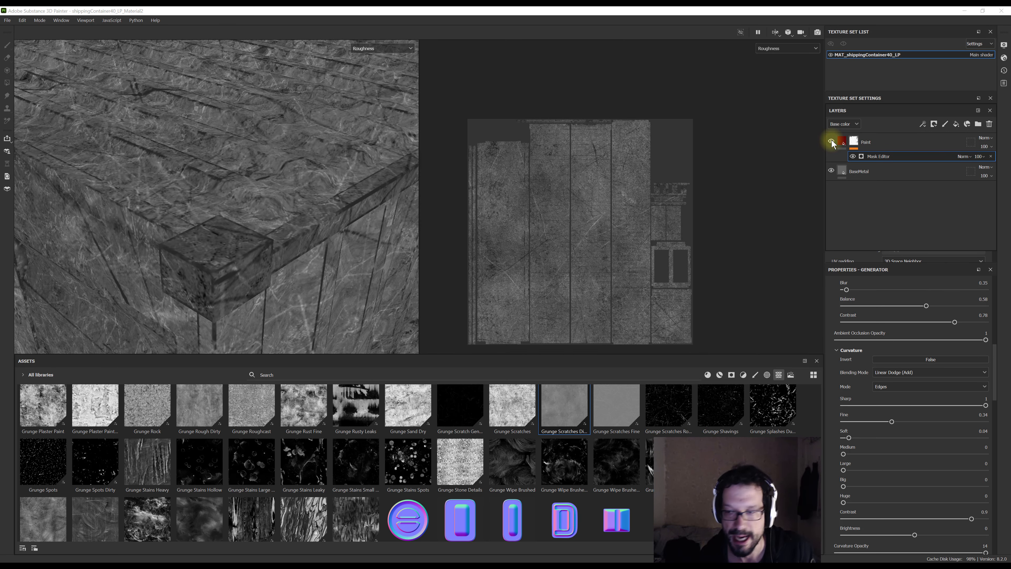
left_click(860, 171)
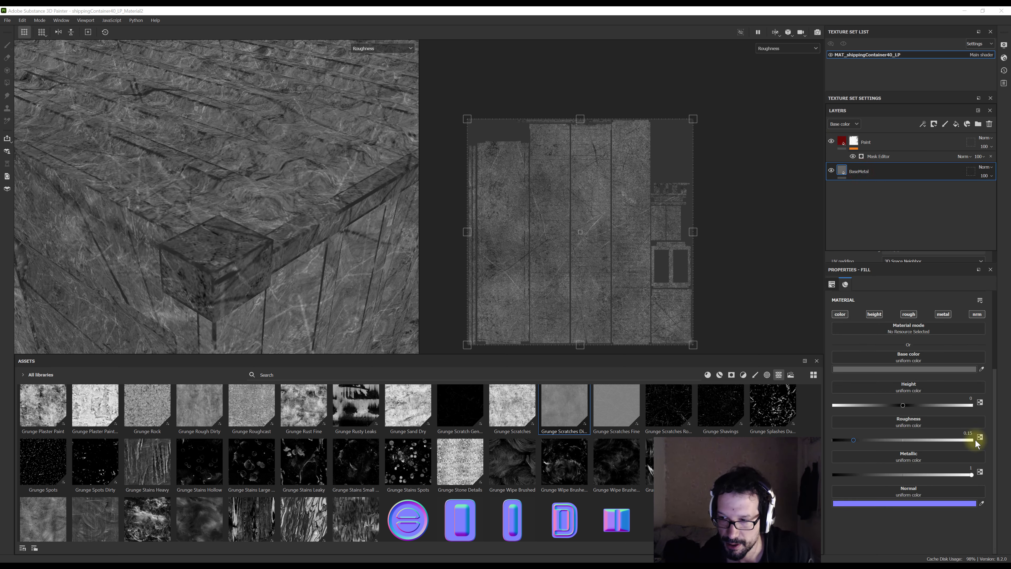
left_click(967, 433)
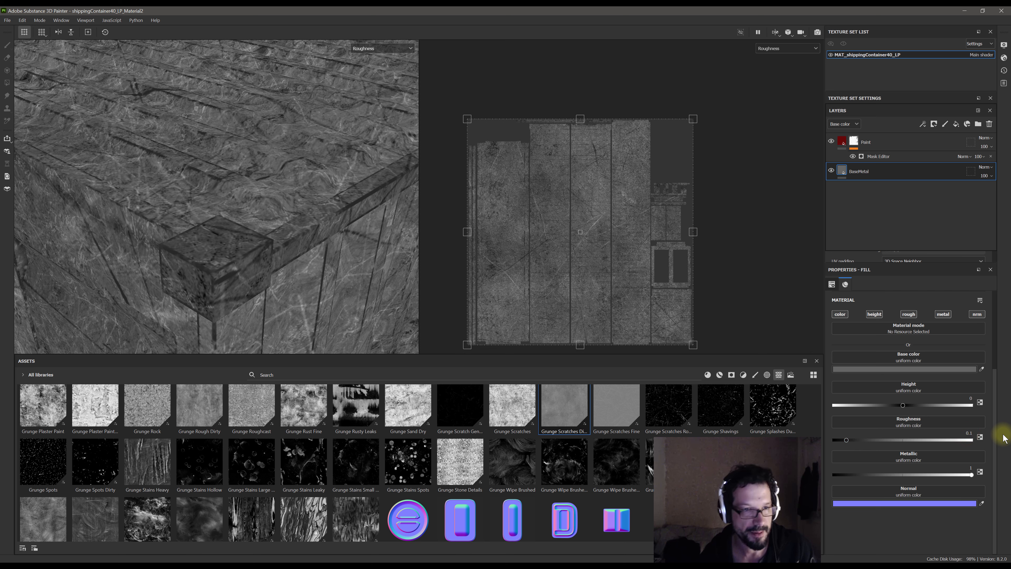
left_click(970, 433)
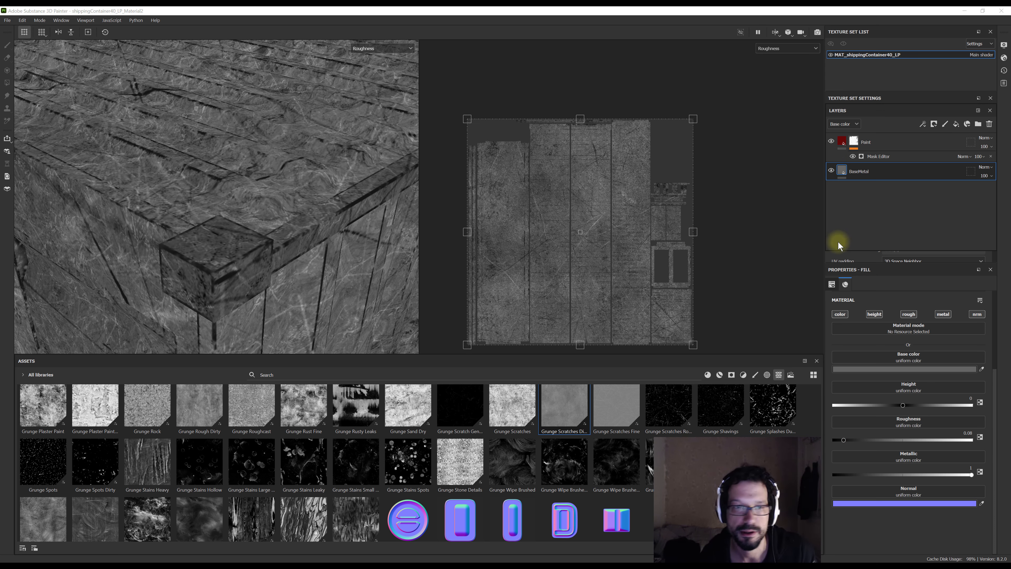
Display the full material and examine the worn edges around the container's upper corner
left_click_drag(292, 190, 286, 123, "alt")
left_click(361, 49)
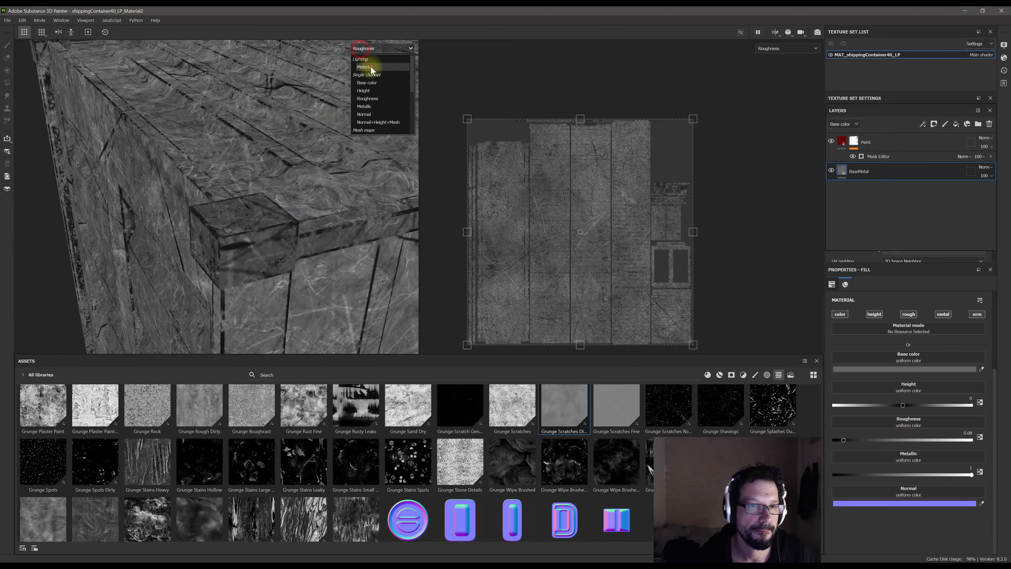
left_click(364, 67)
left_click_drag(345, 253, 281, 258, "alt")
left_click_drag(281, 258, 268, 238, "alt")
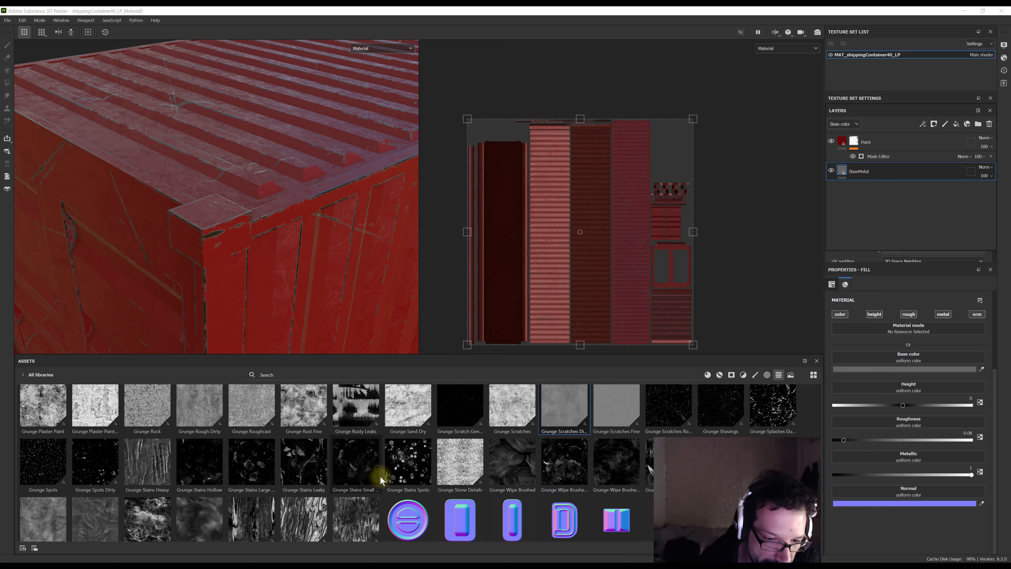
Apply the Fractal Sum Base texture to the BaseMetal layer's roughness channel
scroll(398, 482, "up", 15)
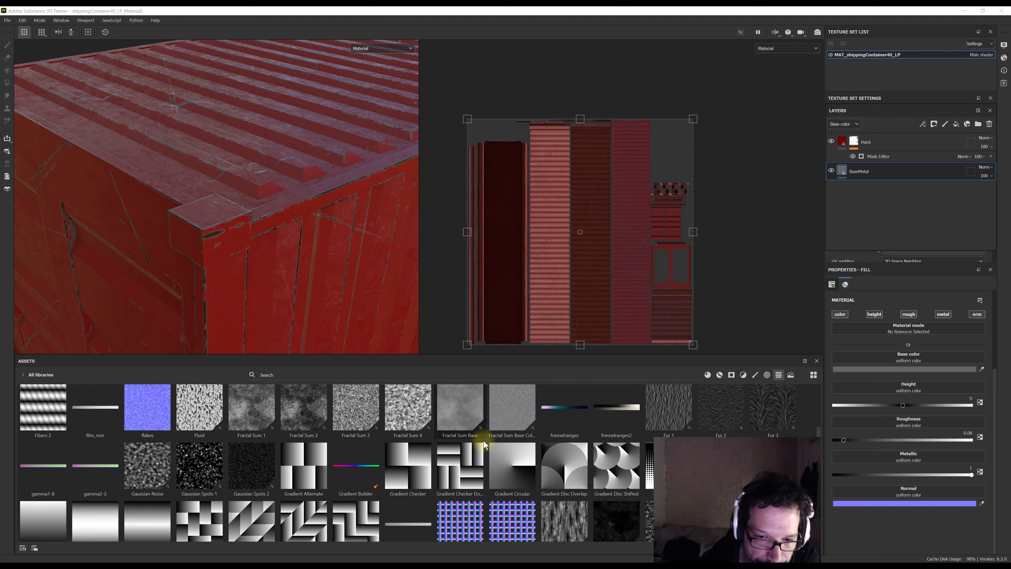
left_click(456, 409)
left_click_drag(468, 418, 842, 439)
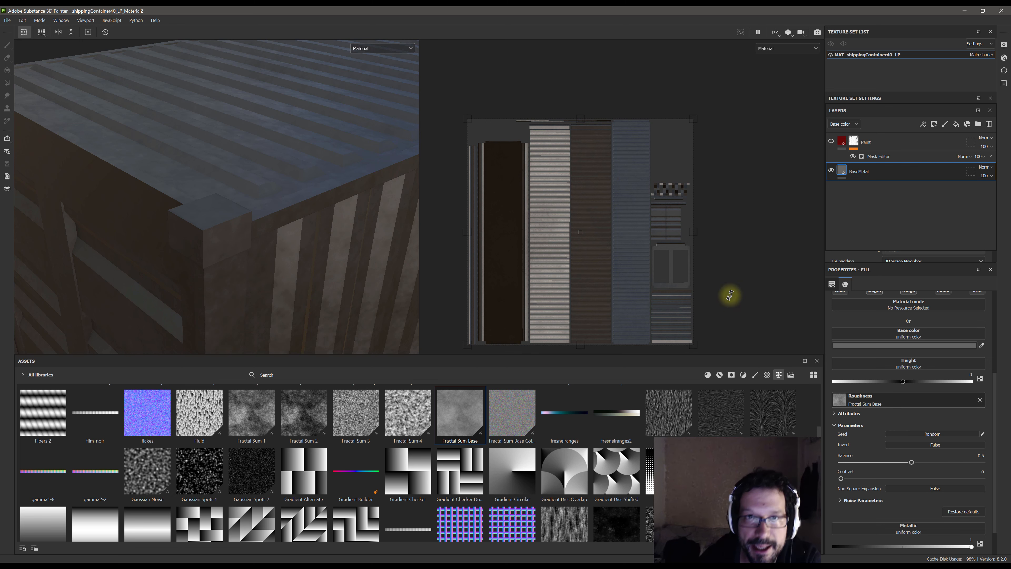
Display the roughness channel and set the Fractal Sum Base texture's balance to 0.08 and contrast to 0.34
left_click(389, 49)
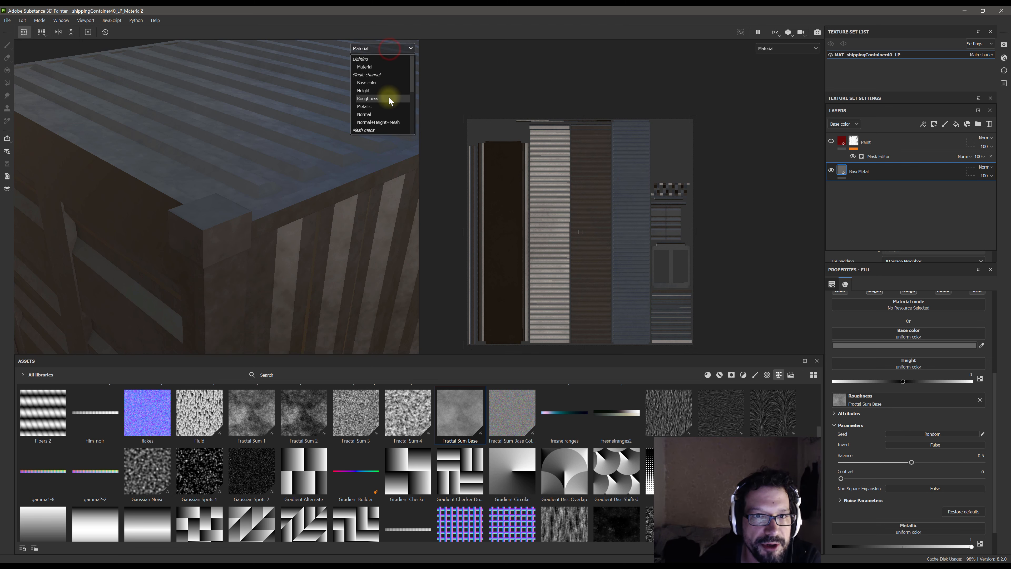
left_click(368, 98)
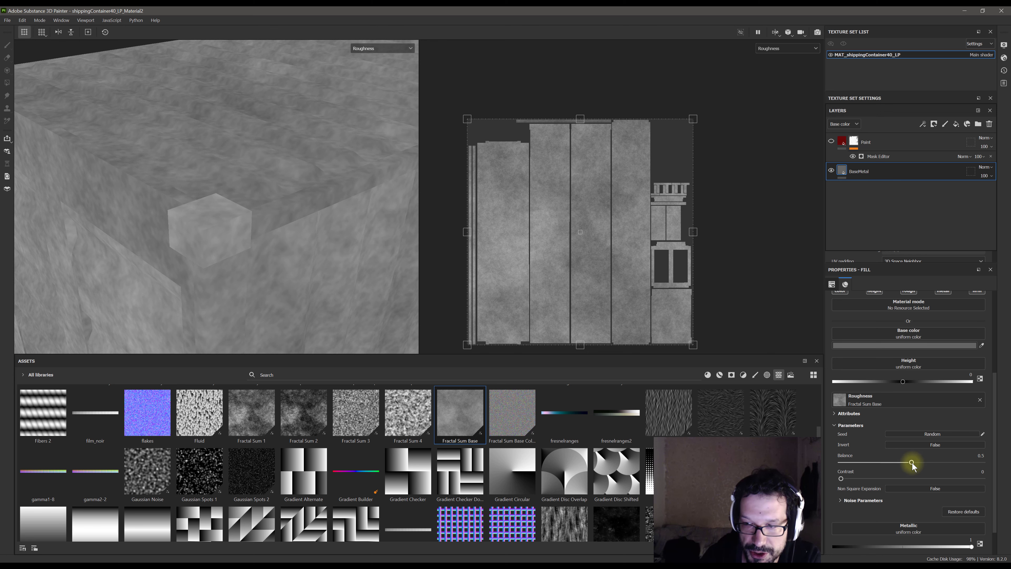
left_click_drag(913, 467, 876, 468)
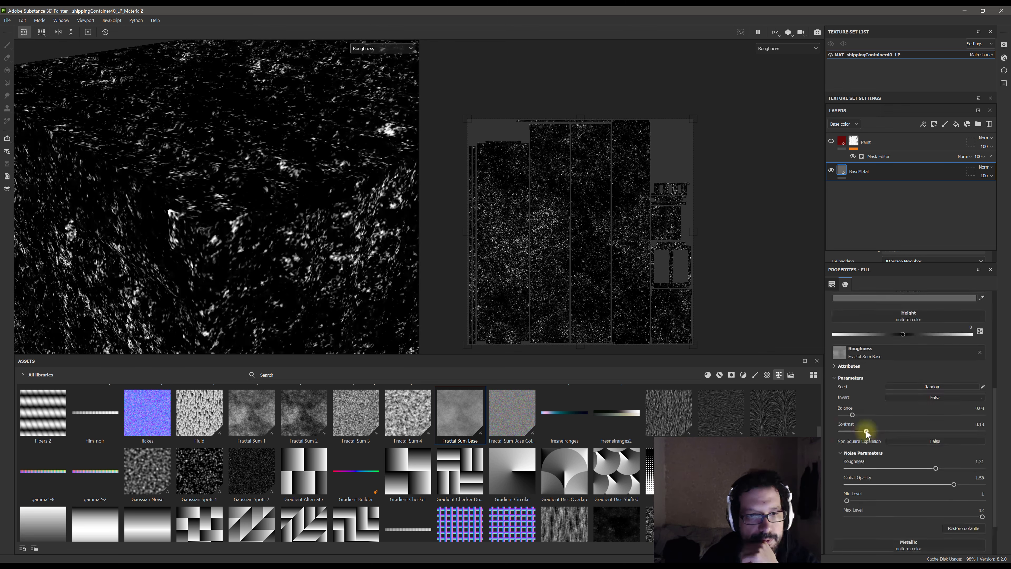
left_click_drag(866, 431, 889, 431)
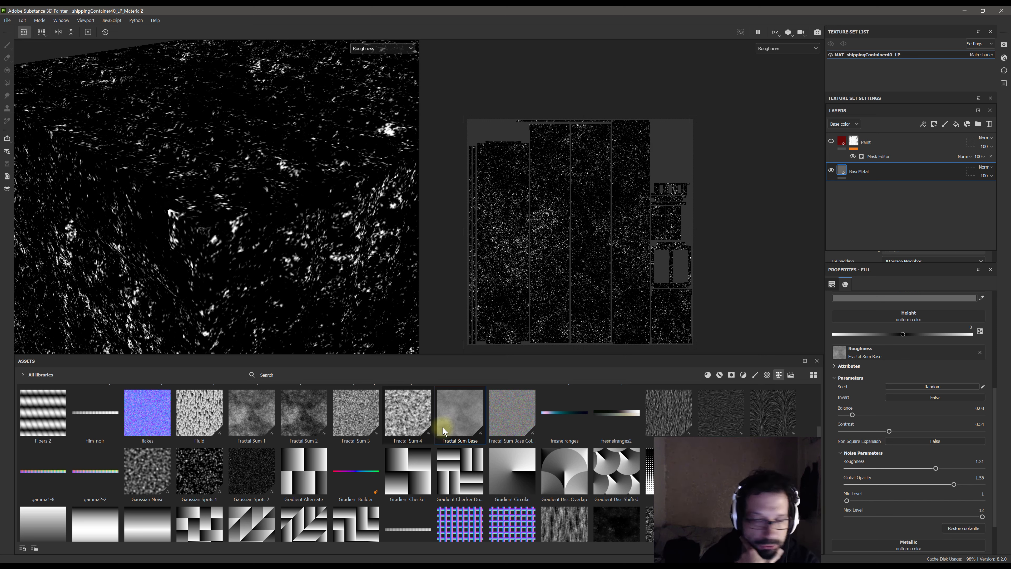
Replace the Fractal Sum Base texture in the BaseMetal layer's roughness channel with the Grunge Wipe Smudgy Soft texture
left_click(980, 352)
scroll(500, 487, "down", 5)
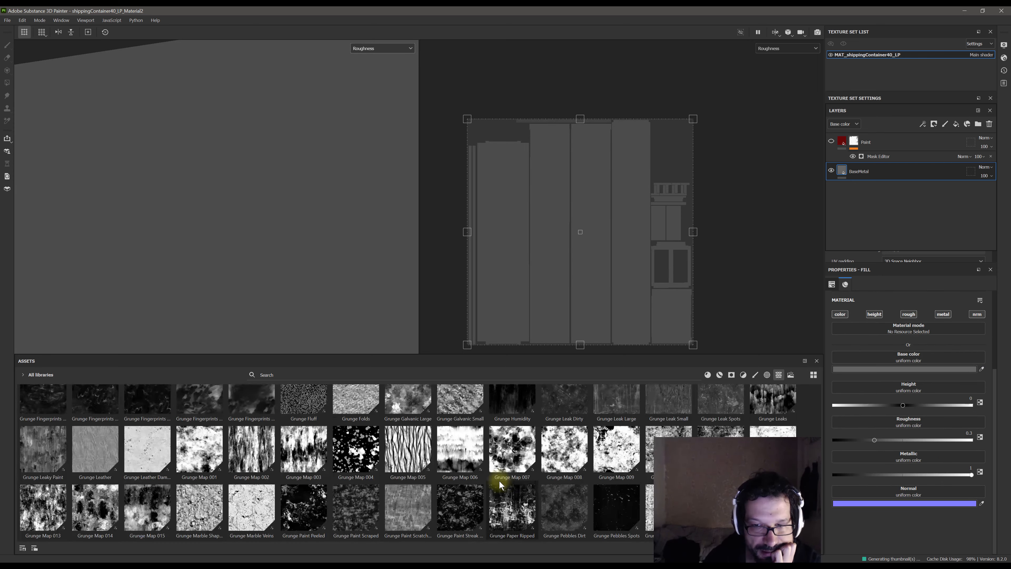
scroll(500, 487, "down", 3)
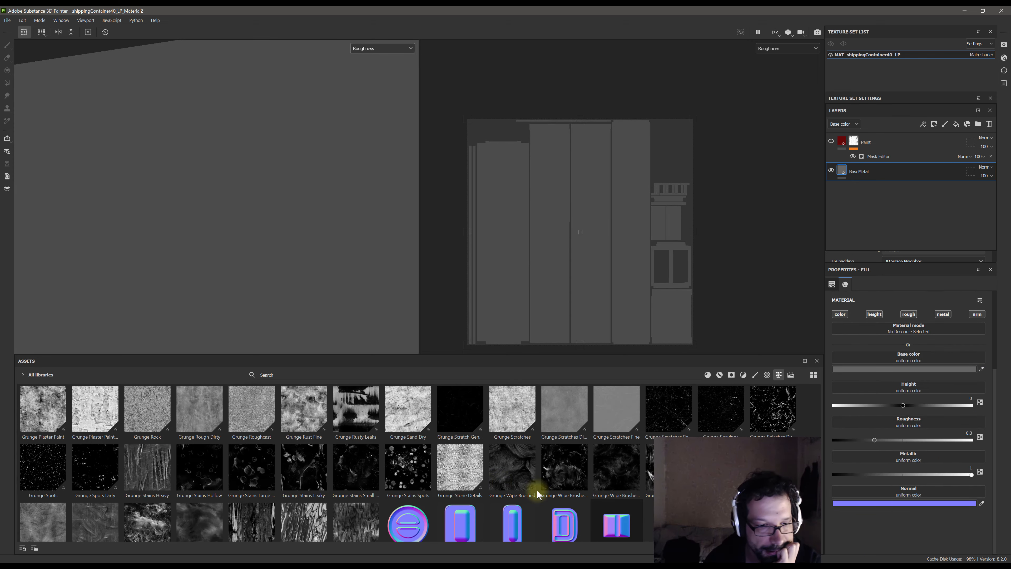
scroll(487, 485, "down", 3)
scroll(260, 467, "up", 3)
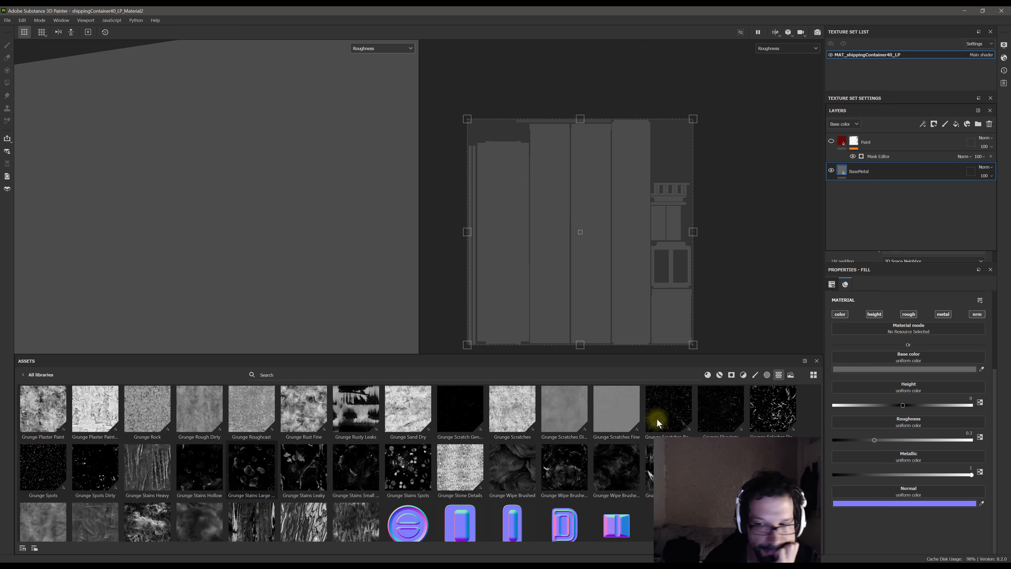
scroll(191, 470, "down", 1)
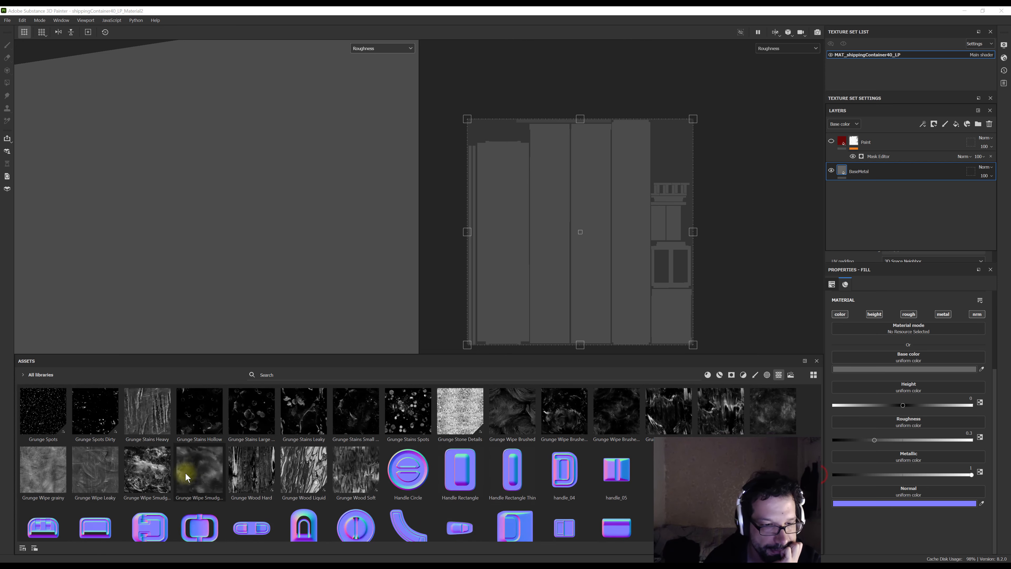
mouse_move(194, 472)
left_mouse_down()
mouse_move(831, 438)
mouse_move(903, 422)
left_mouse_up()
Set the Grunge Wipe Smudgy Soft texture's balance to 0.46 and contrast to 0, and show the Paint layer
scroll(908, 442, "down", 1)
mouse_move(911, 452)
left_mouse_down()
mouse_move(889, 451)
mouse_move(906, 452)
left_mouse_up()
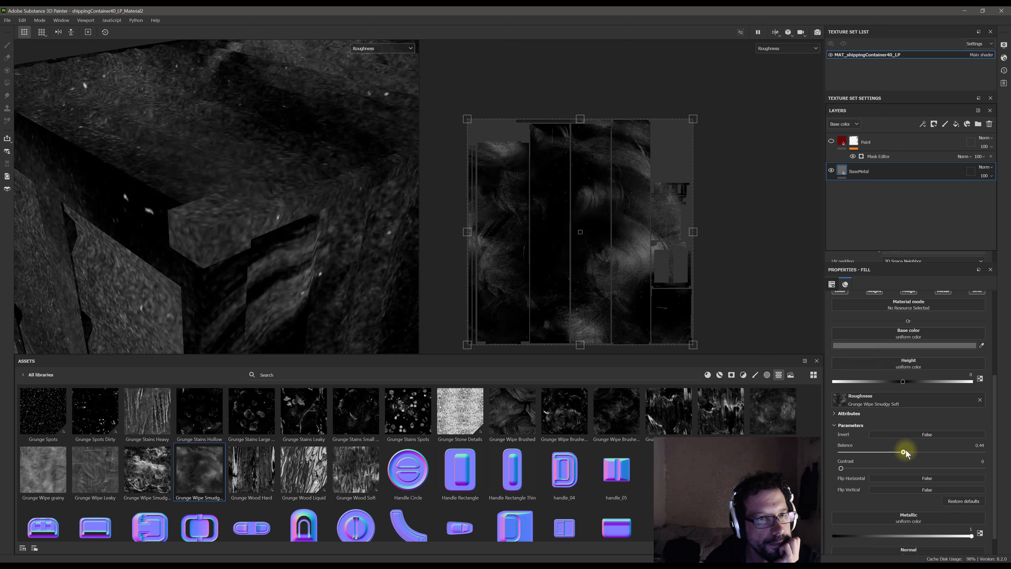
mouse_move(842, 468)
left_mouse_down()
mouse_move(863, 468)
mouse_move(833, 472)
left_mouse_up()
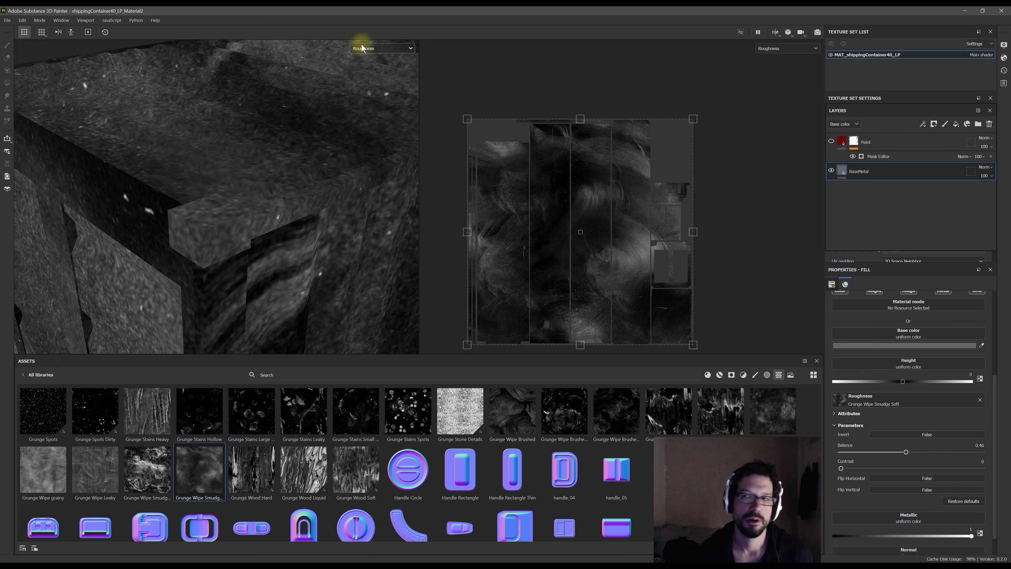
left_click(832, 142)
left_click(831, 142)
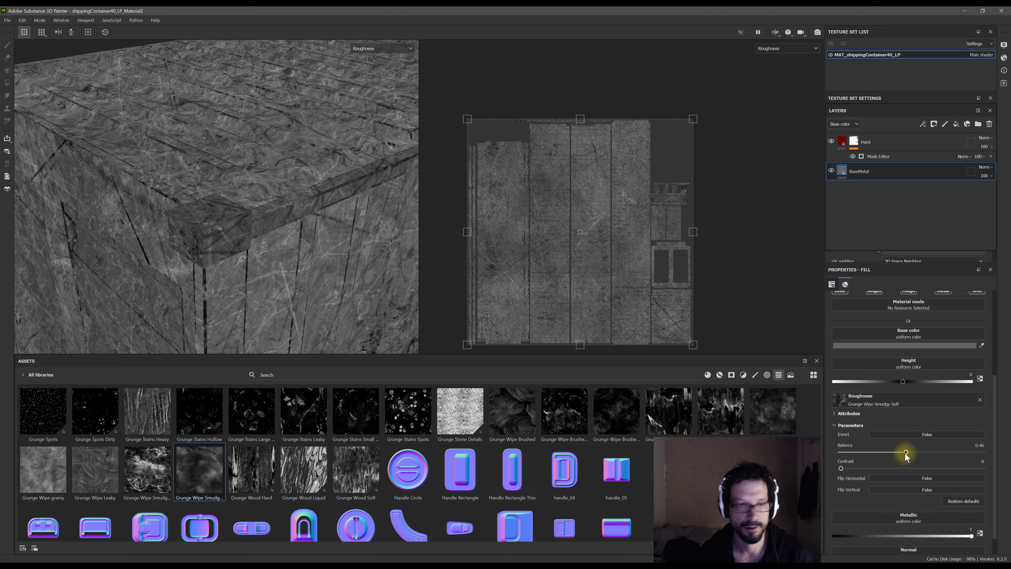
Lower the Grunge Wipe Smudgy Soft balance to 0.37, comparing the roughness with the Paint layer hidden and shown
left_click_drag(906, 452, 898, 451)
left_click(833, 141)
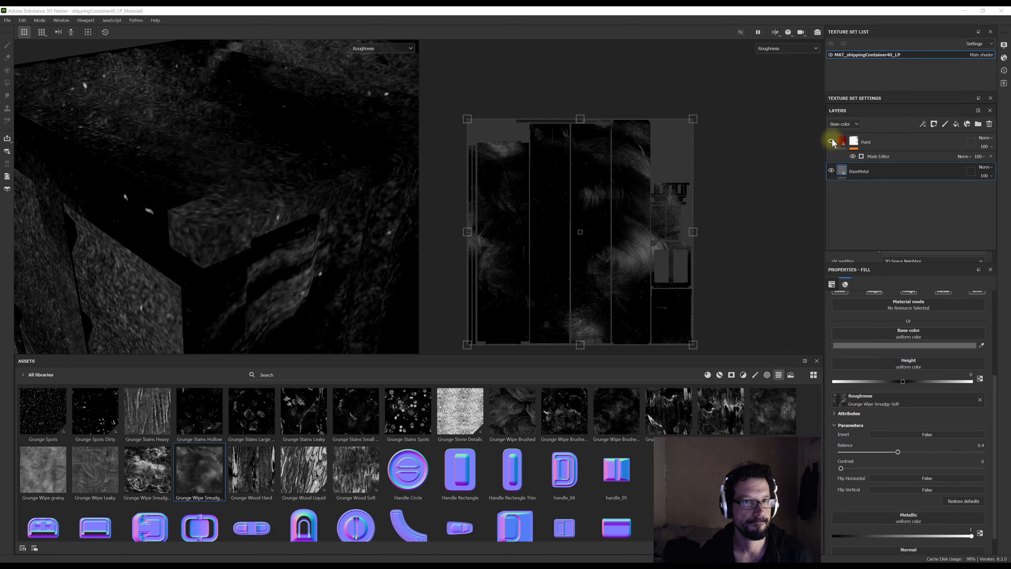
left_click(832, 141)
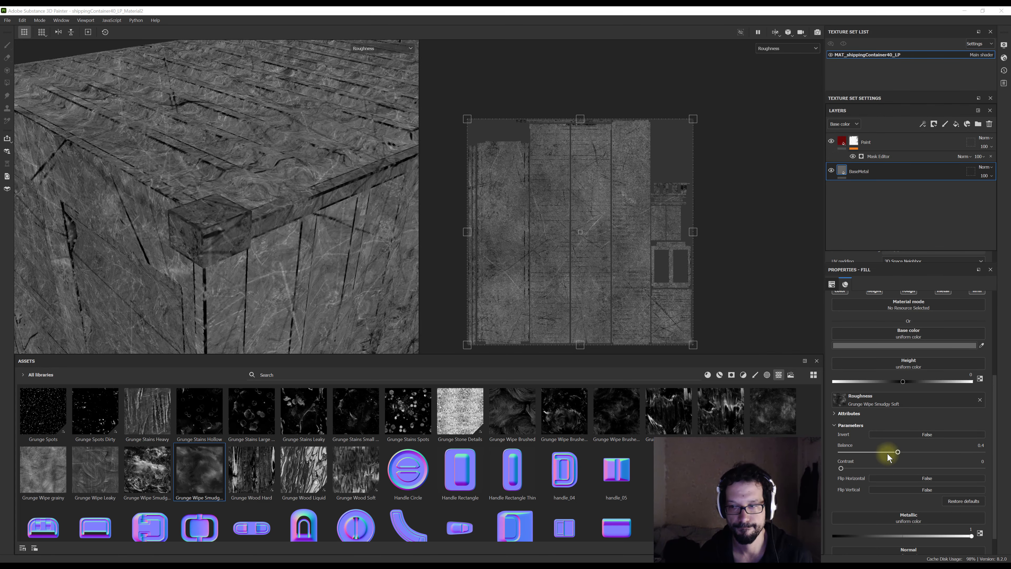
left_click_drag(898, 452, 894, 452)
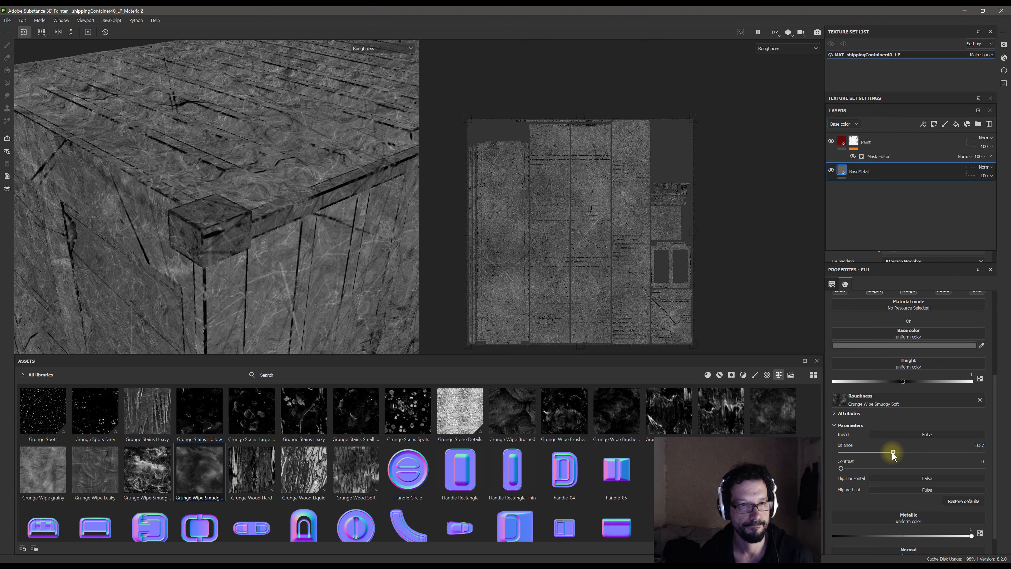
left_click(832, 142)
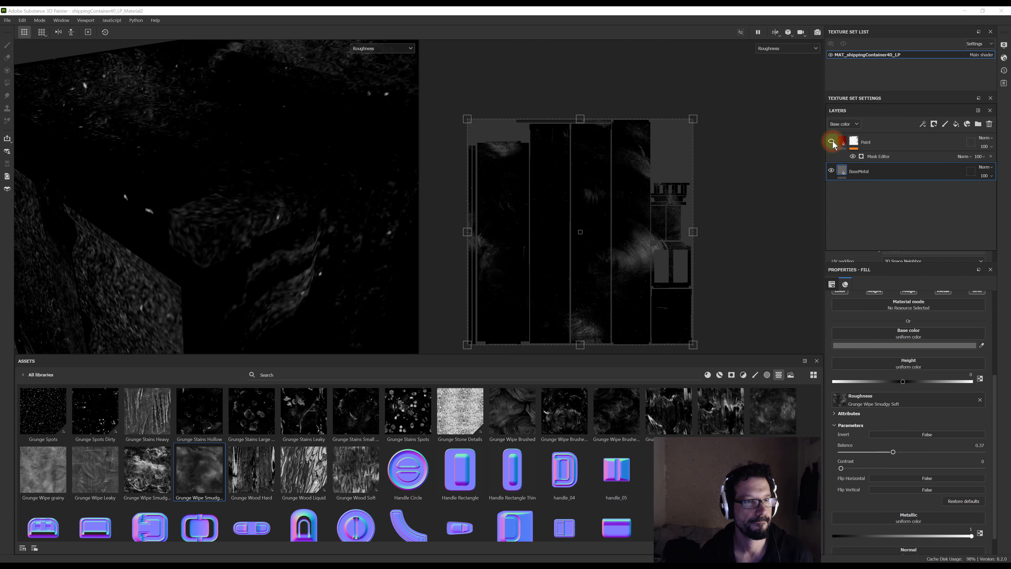
left_click(832, 142)
Display the full material and view the painted container from farther away
key("m")
scroll(911, 435, "up", 5)
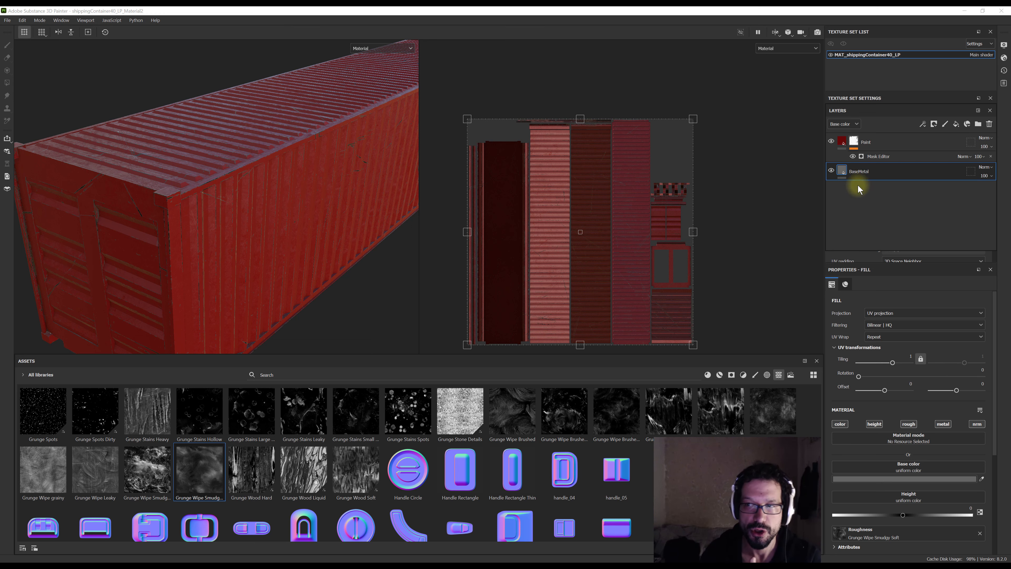
left_click_drag(868, 173, 878, 200)
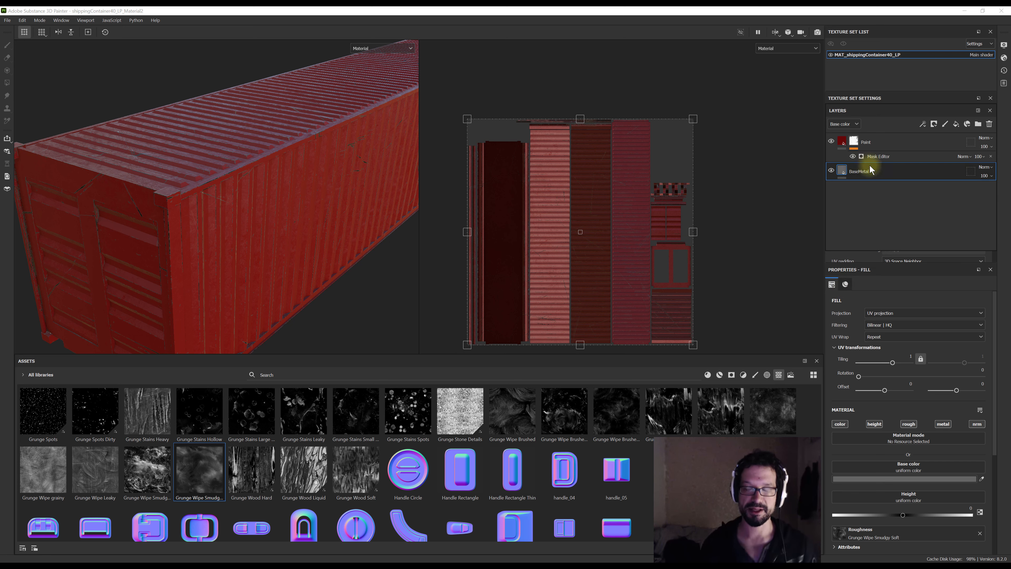
Hide the Paint layer, examine the bare metal's reflections across the container's roof and corner, and show the layer again
left_click(831, 141)
scroll(907, 400, "down", 3)
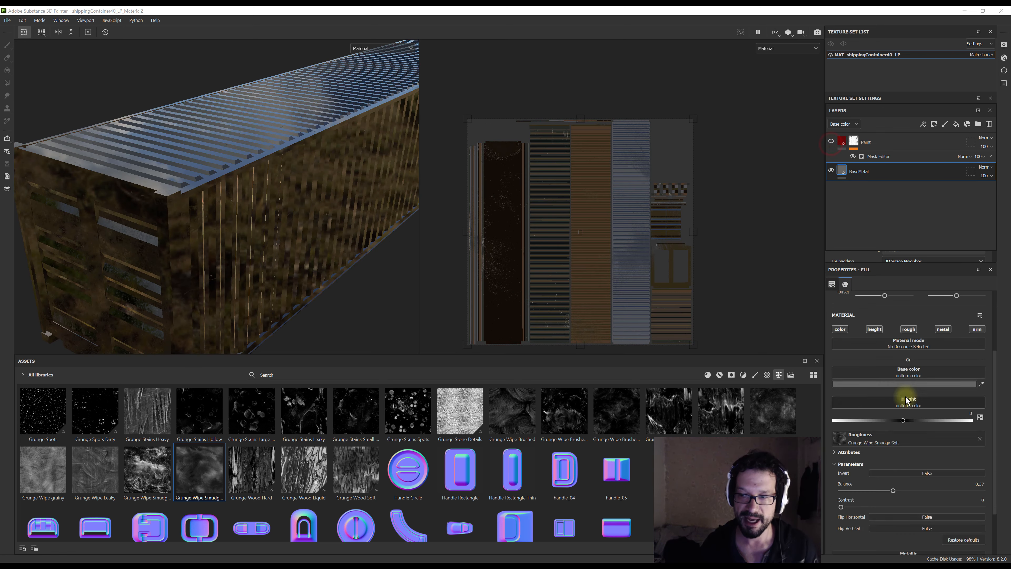
scroll(907, 401, "down", 1)
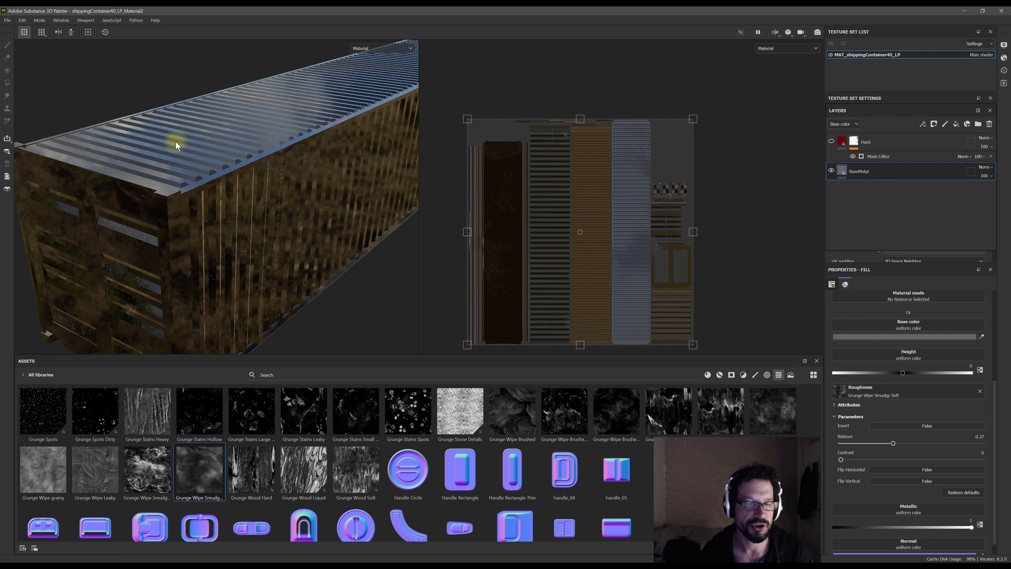
scroll(126, 166, "up", 3)
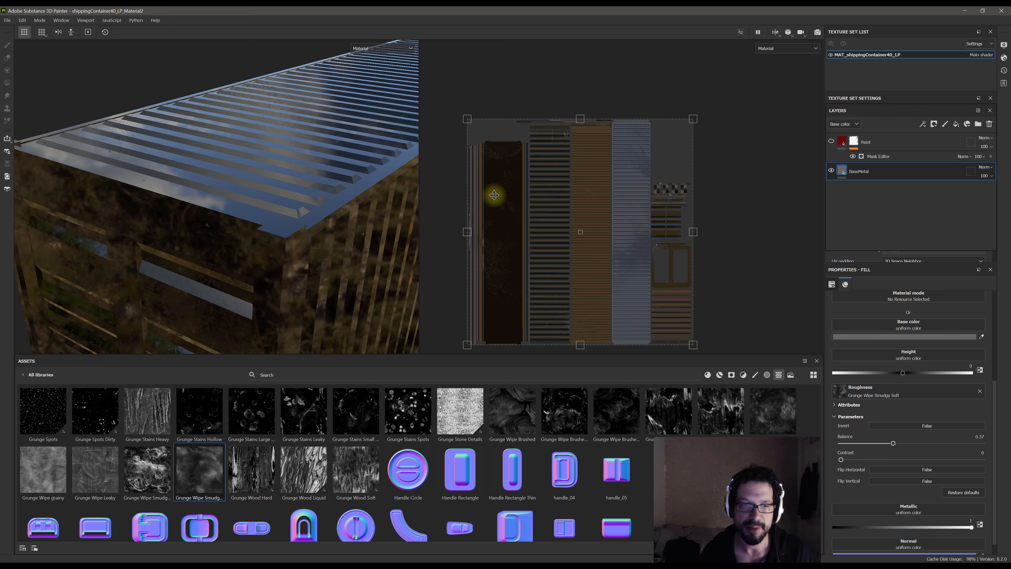
left_click_drag(405, 194, 377, 307, "alt")
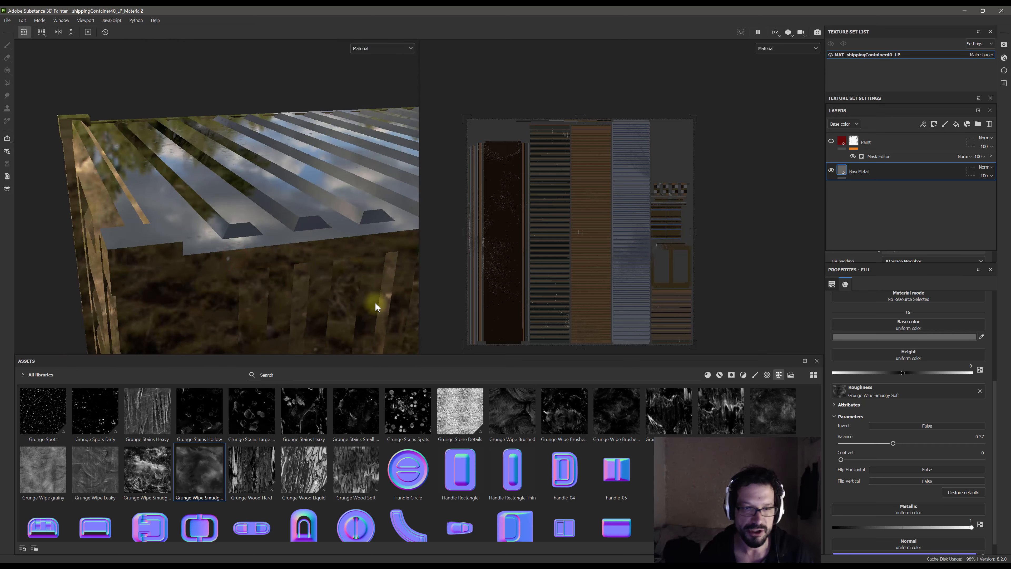
left_click_drag(204, 212, 267, 224, "alt")
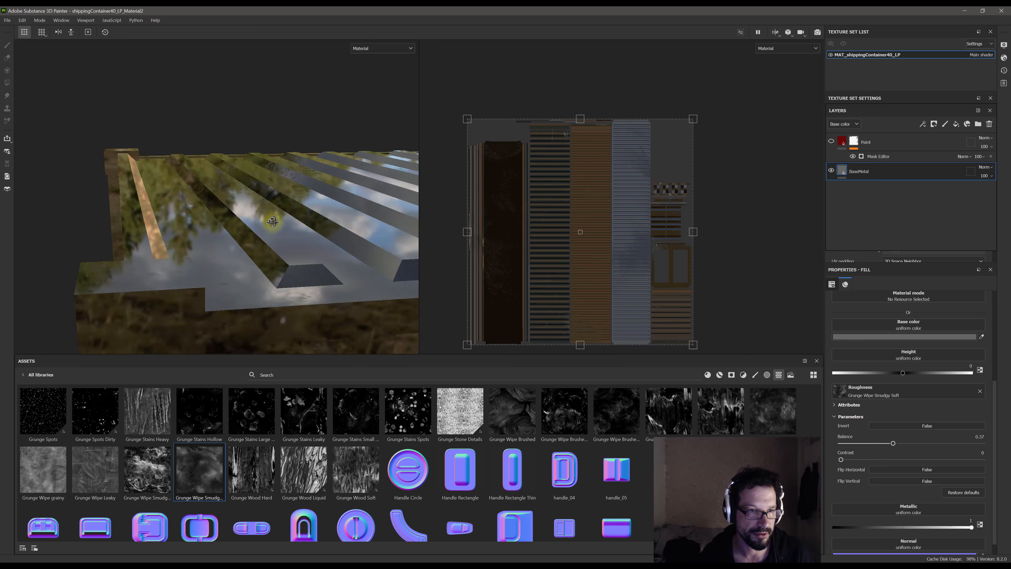
left_click_drag(281, 245, 634, 228, "alt")
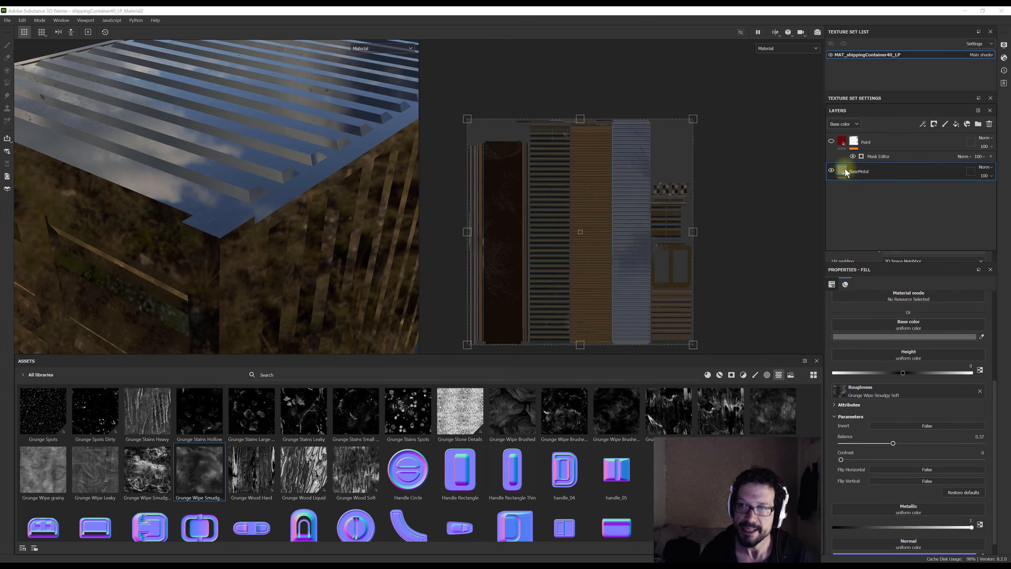
left_click(831, 142)
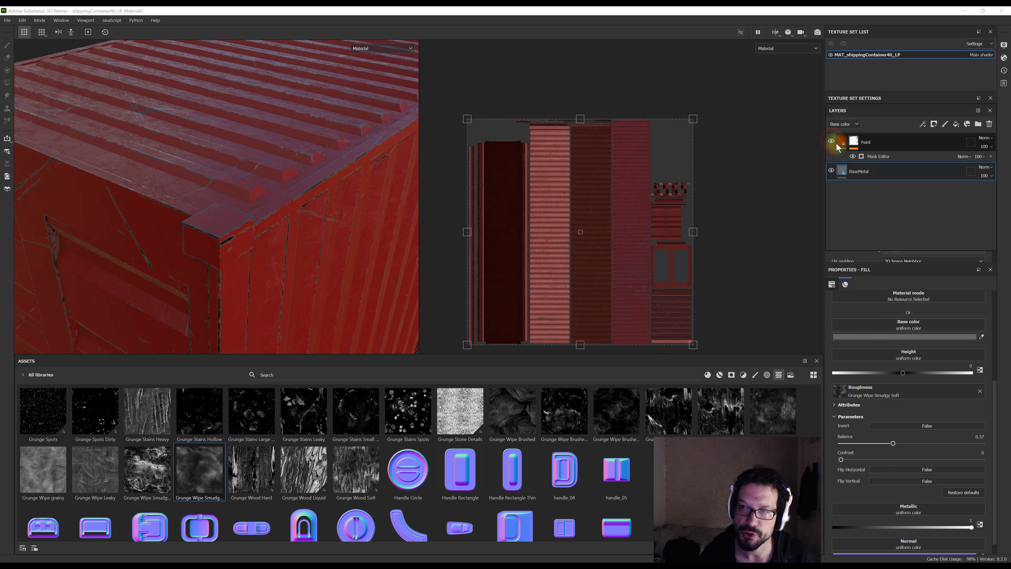
Select the Paint layer's fill and review its base color, roughness and metallic settings
left_click(839, 146)
scroll(914, 406, "up", 3)
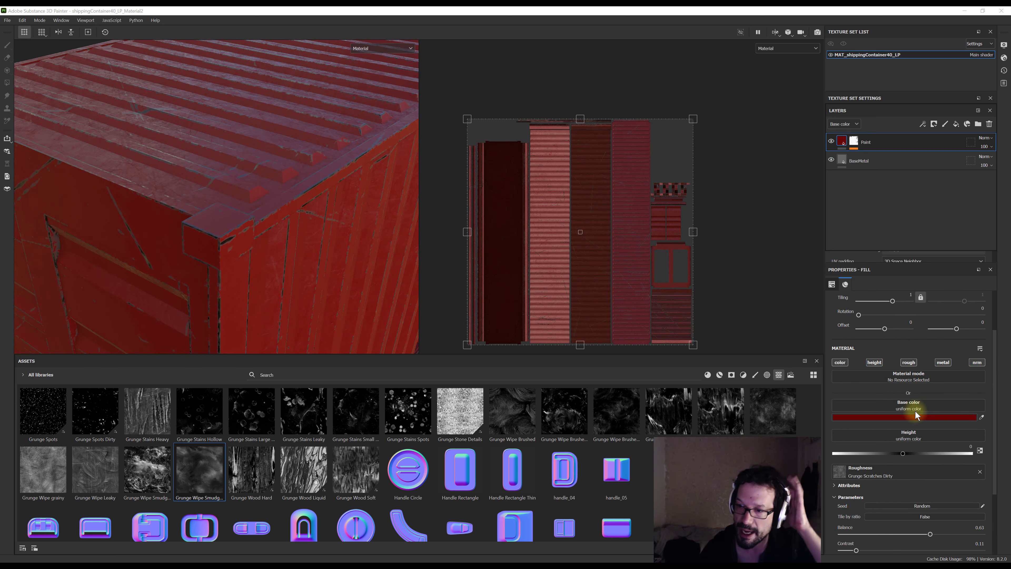
scroll(916, 430, "down", 3)
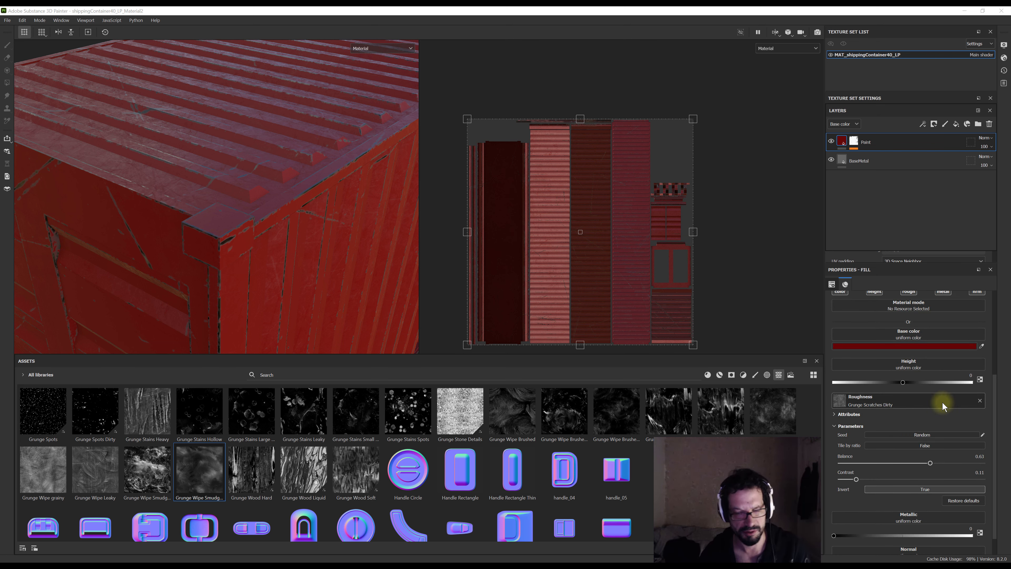
scroll(924, 404, "down", 1)
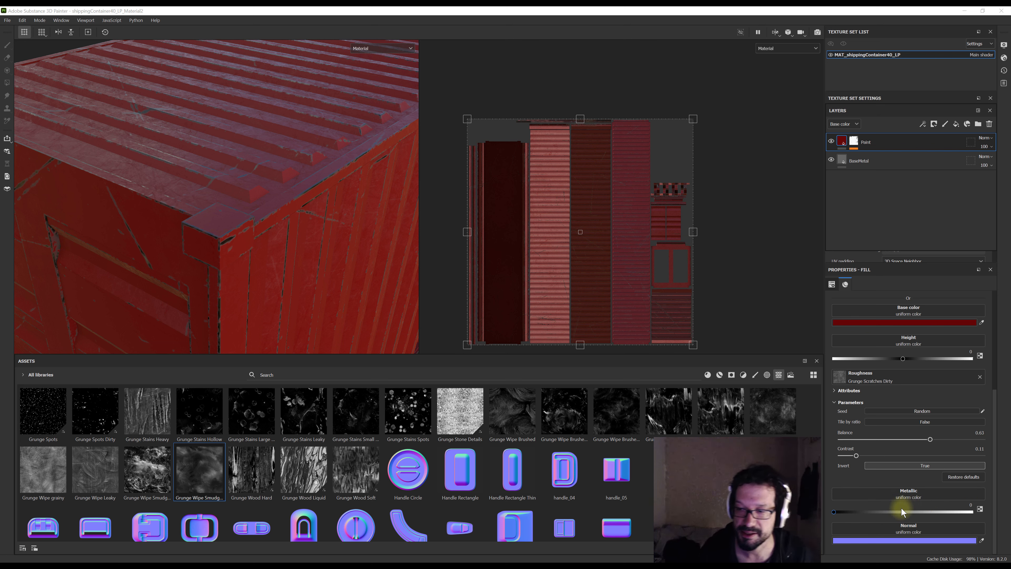
Inspect the Paint layer's mask, its Mask Editor generator and the effects that can be added to the mask
left_click(853, 141)
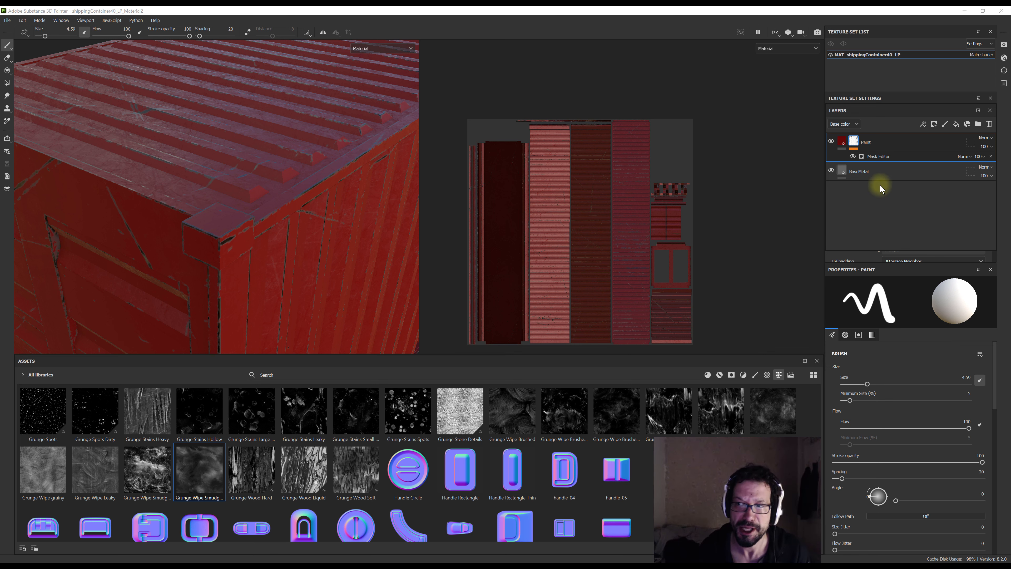
left_click(875, 161)
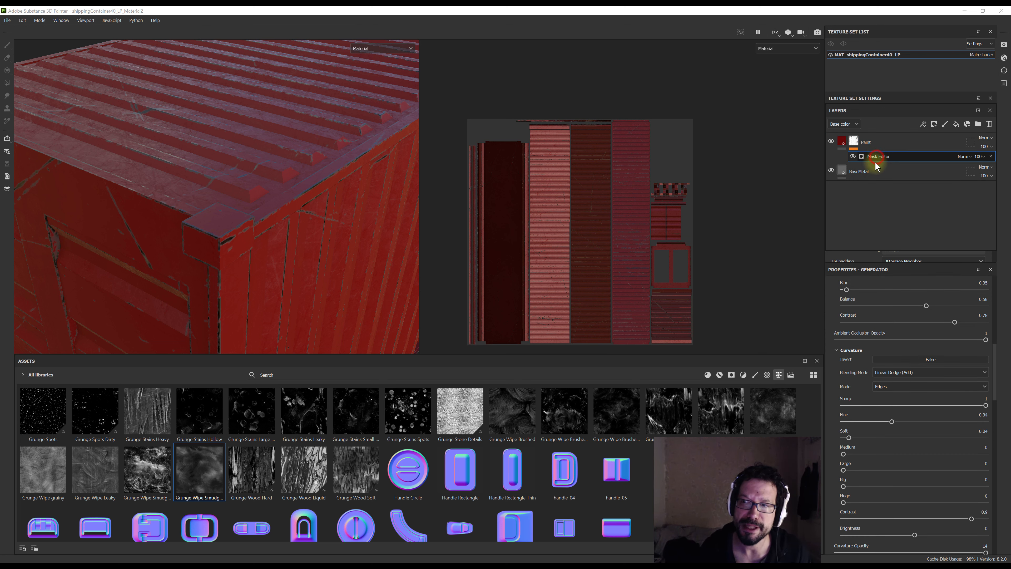
left_click(855, 143)
right_click(856, 144)
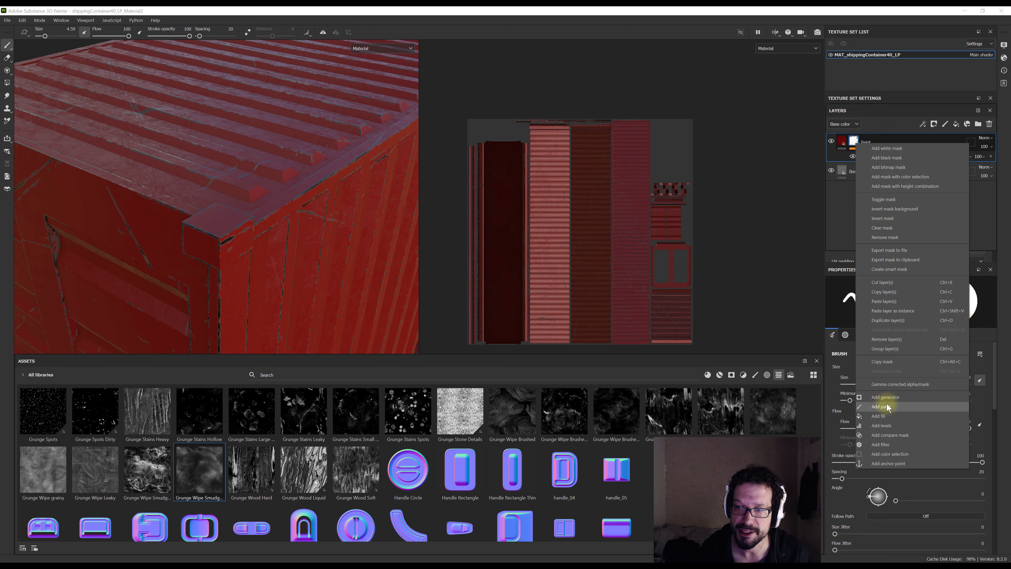
left_click(844, 247)
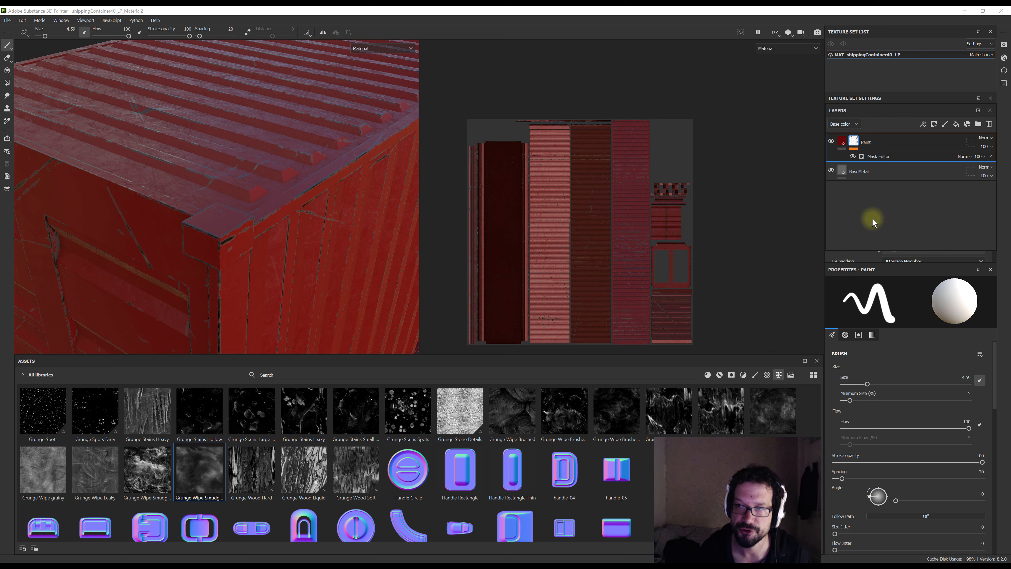
Collapse the Mask Editor's parameter groups, including Texture, Texture 2, Ambient Occlusion and Curvature
left_click(871, 155)
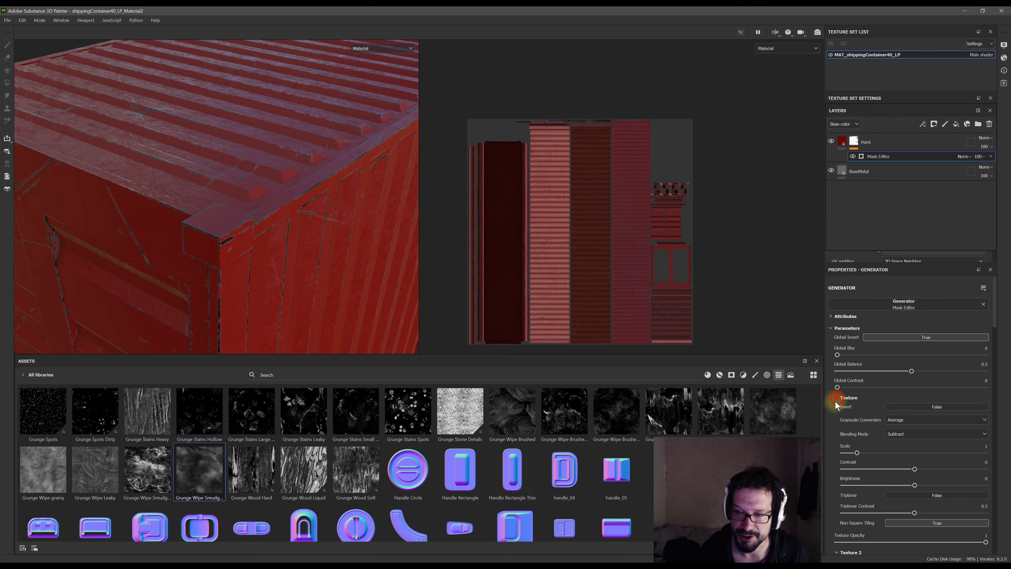
left_click(836, 424)
left_click(836, 453)
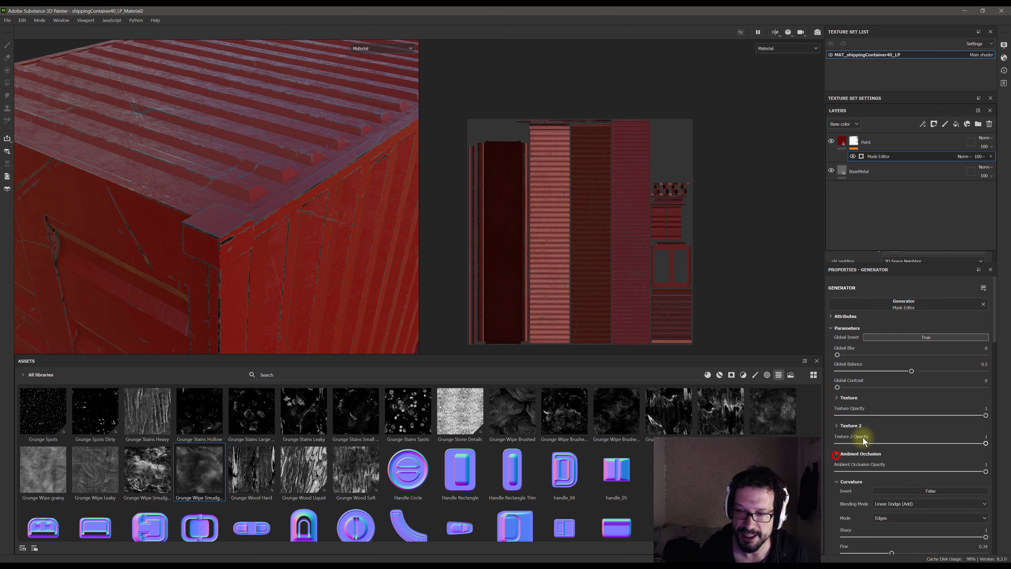
scroll(861, 439, "down", 3)
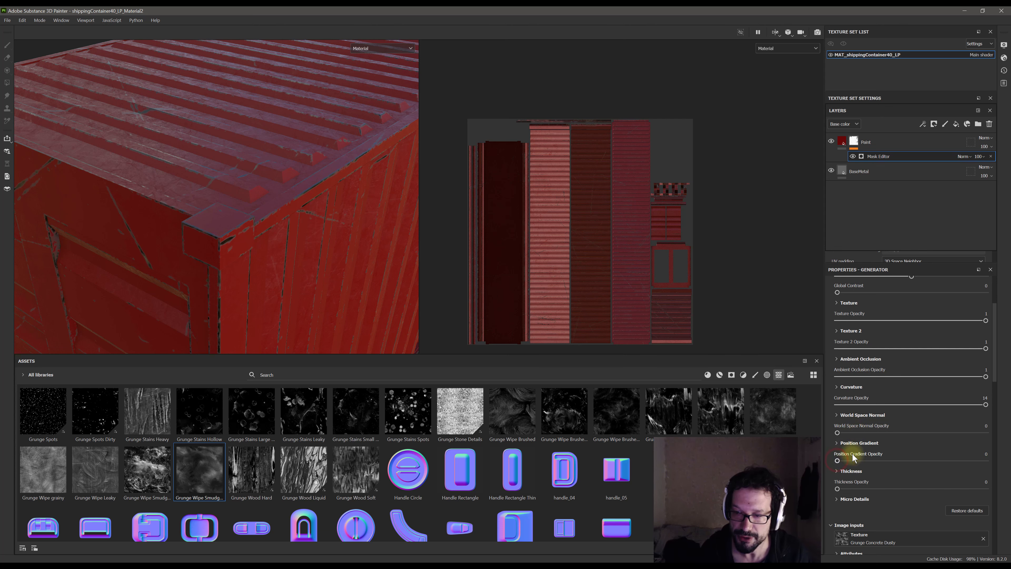
Review the Mask Editor's image inputs, collapse the secondary texture's parameters, and collapse the whole Image inputs section
scroll(860, 452, "down", 5)
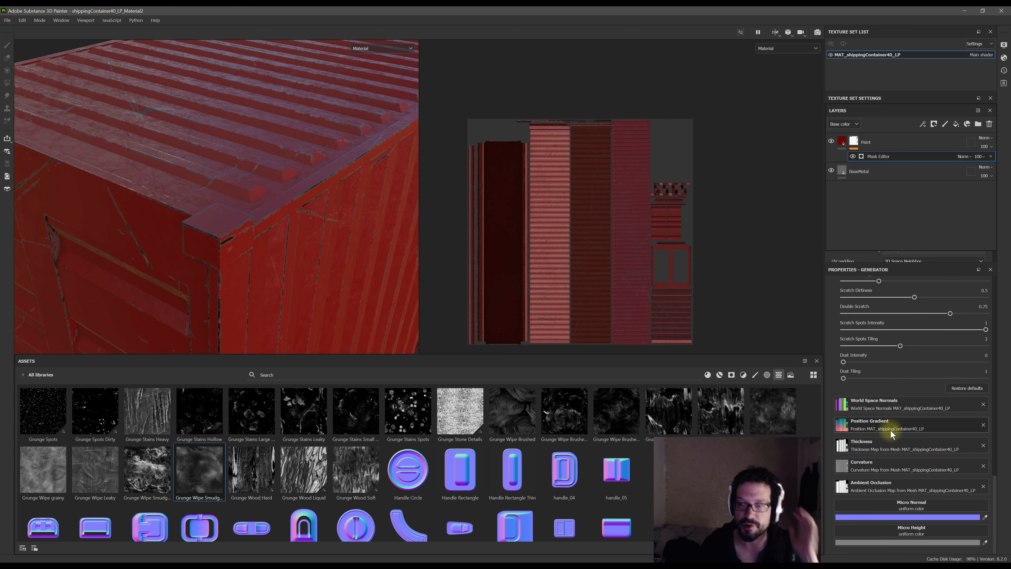
scroll(887, 440, "up", 3)
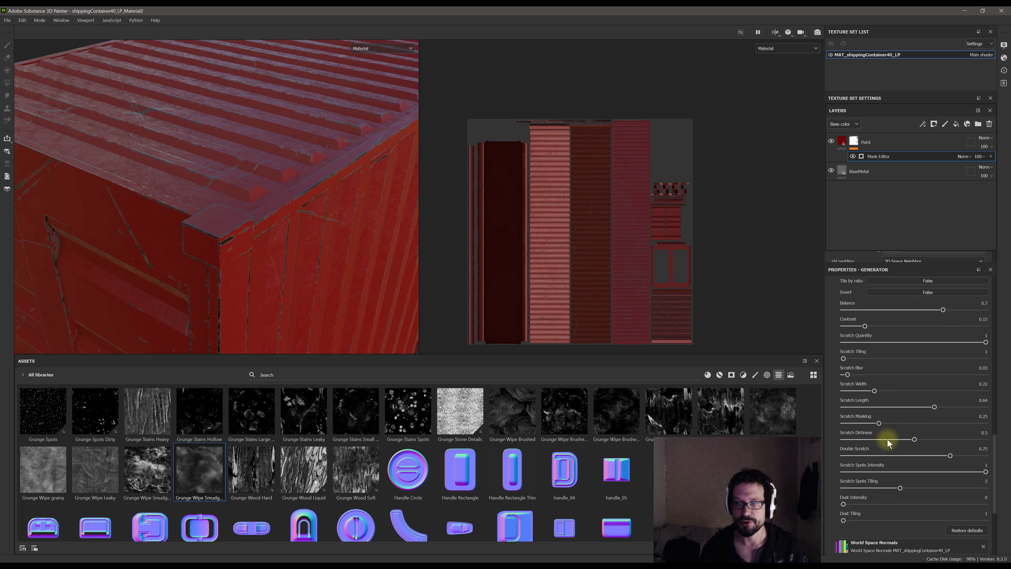
scroll(885, 426, "up", 3)
left_click(838, 451)
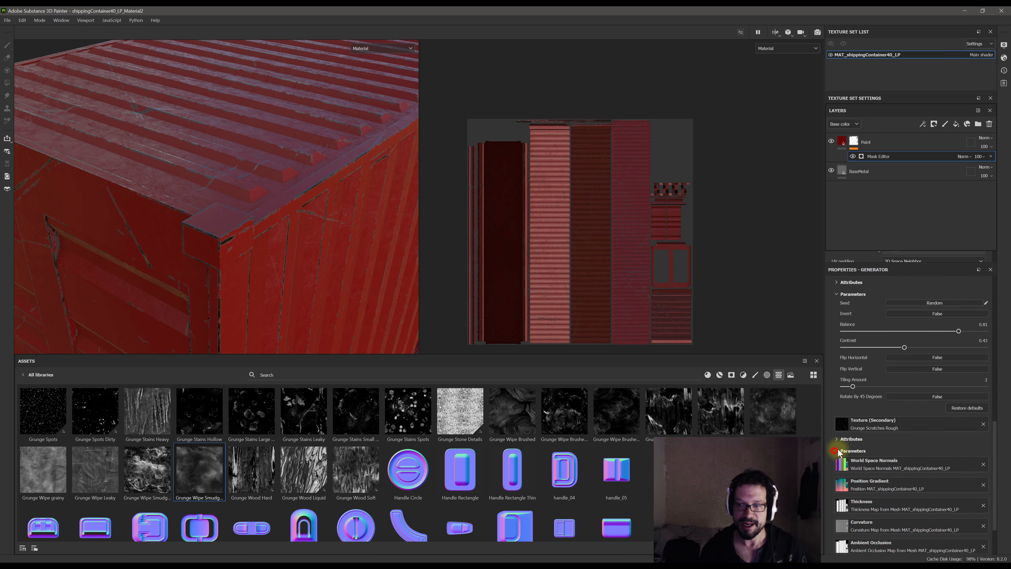
scroll(848, 421, "up", 3)
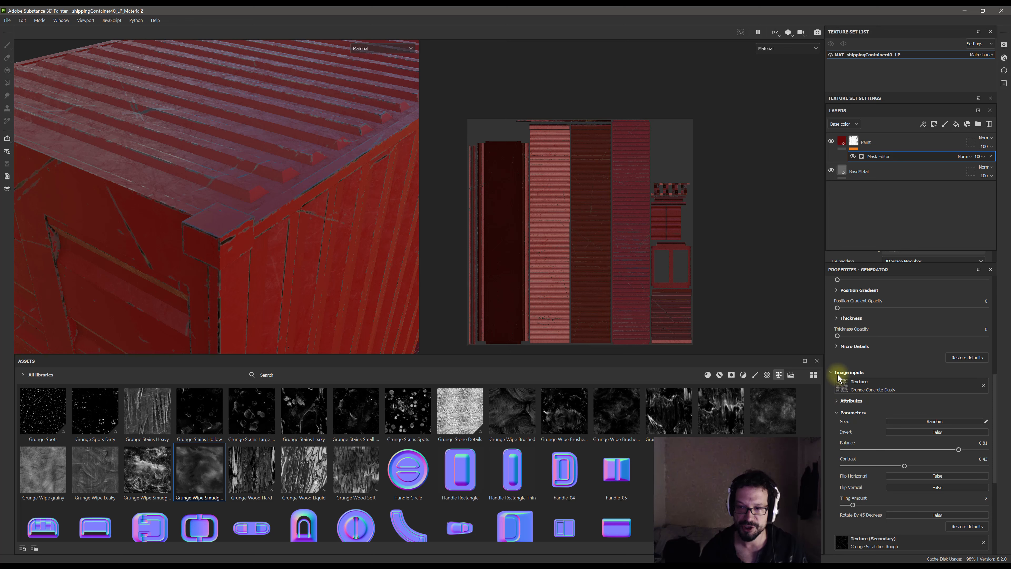
left_click(830, 371)
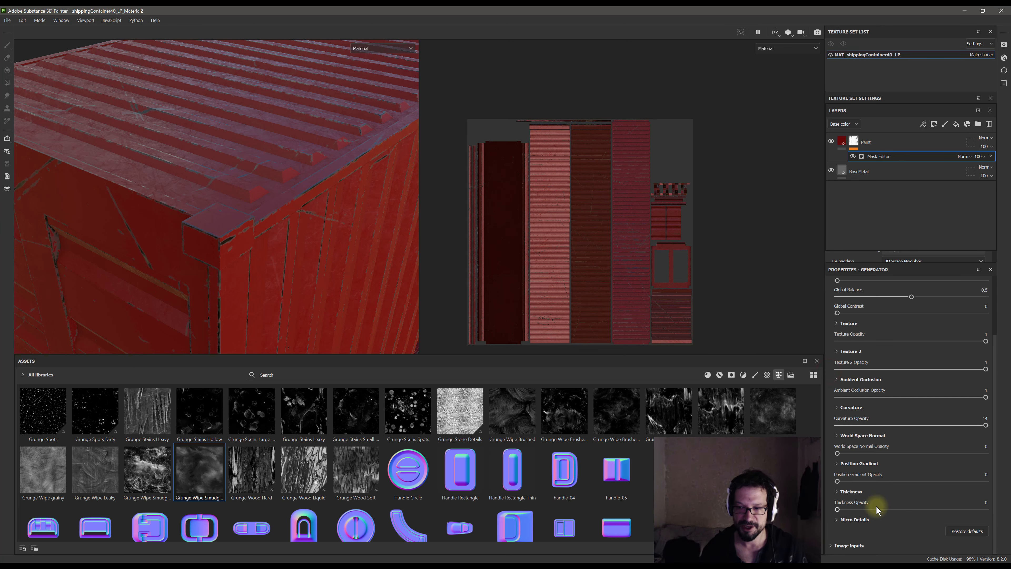
Expand the Mask Editor's Ambient Occlusion and Texture parameter groups to review their settings
scroll(865, 495, "up", 2)
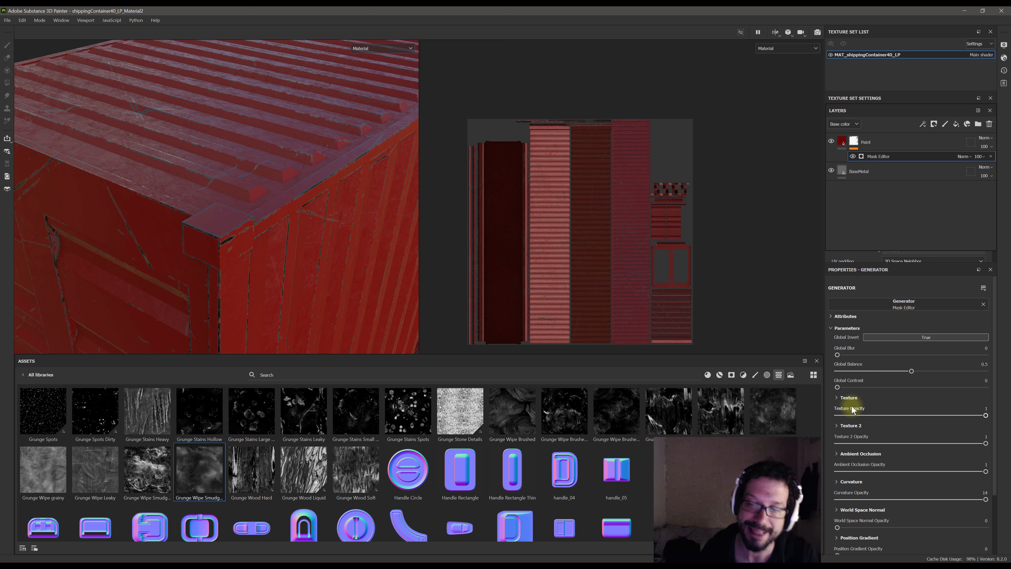
left_click(838, 453)
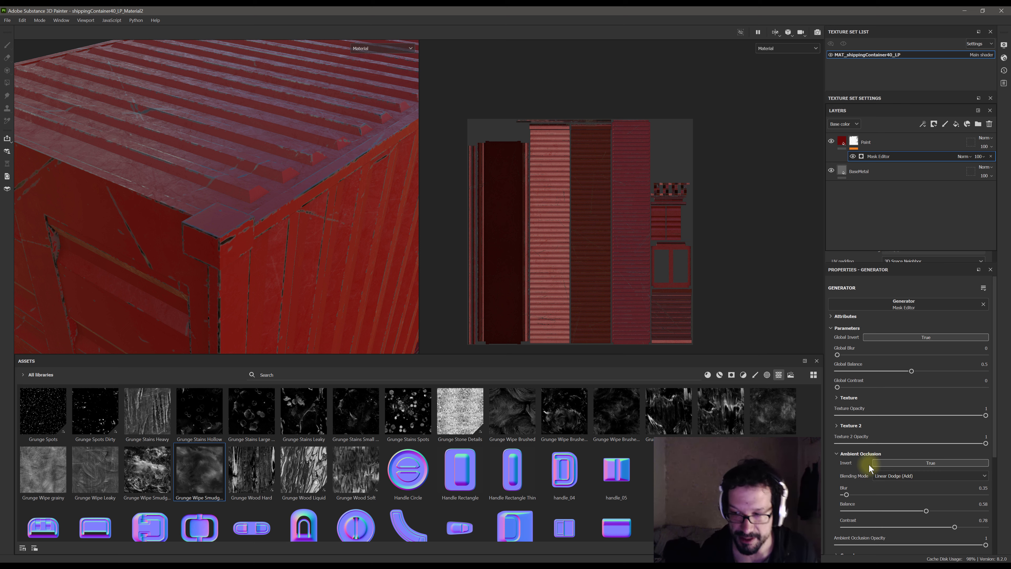
left_click(836, 398)
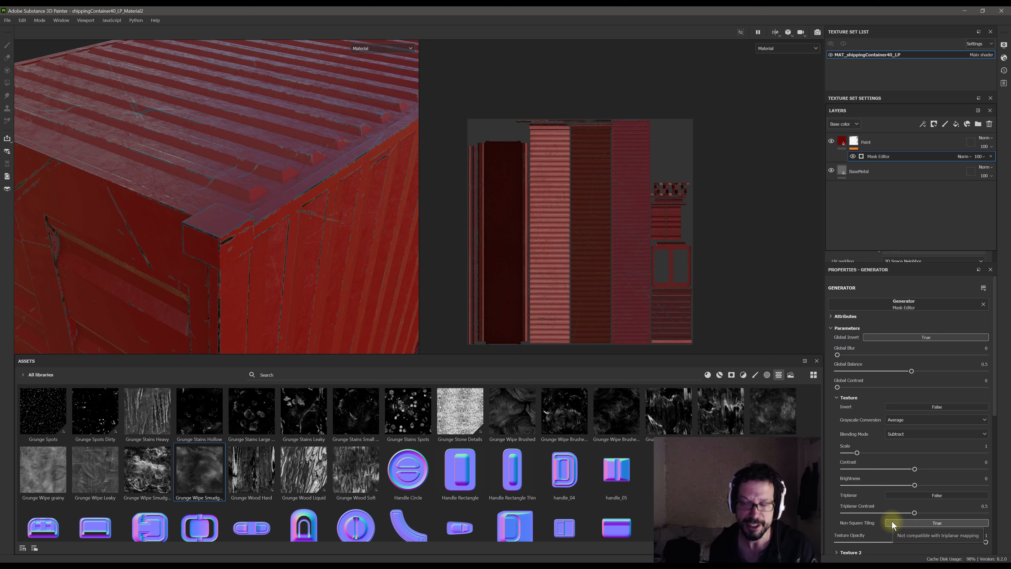
Display only the Paint layer's mask and examine its black-and-white wear pattern across the container
left_click(854, 141, "alt")
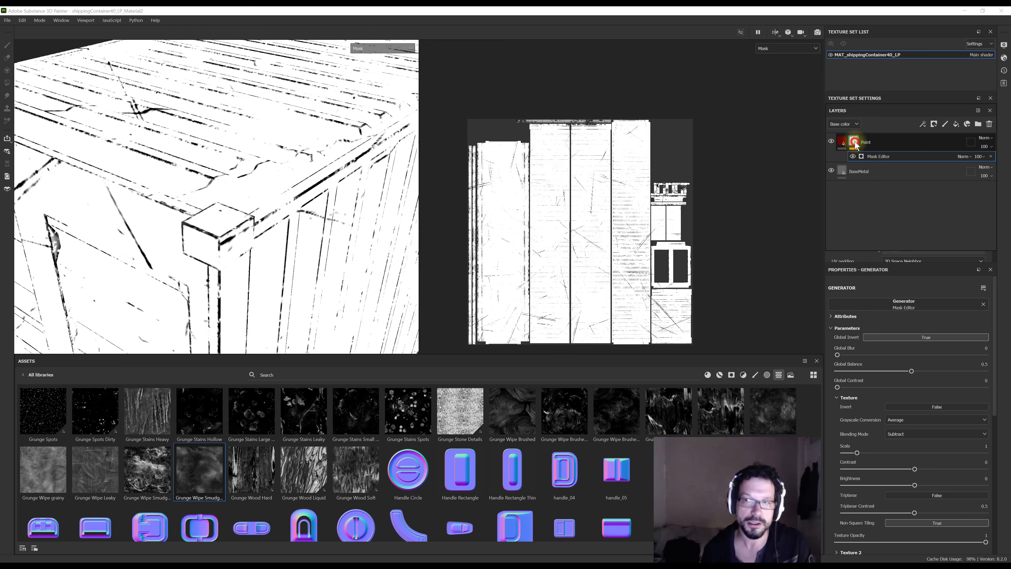
mouse_move(305, 158)
left_mouse_down("alt")
mouse_move(266, 192)
mouse_move(302, 193)
mouse_move(350, 226)
left_mouse_up("alt")
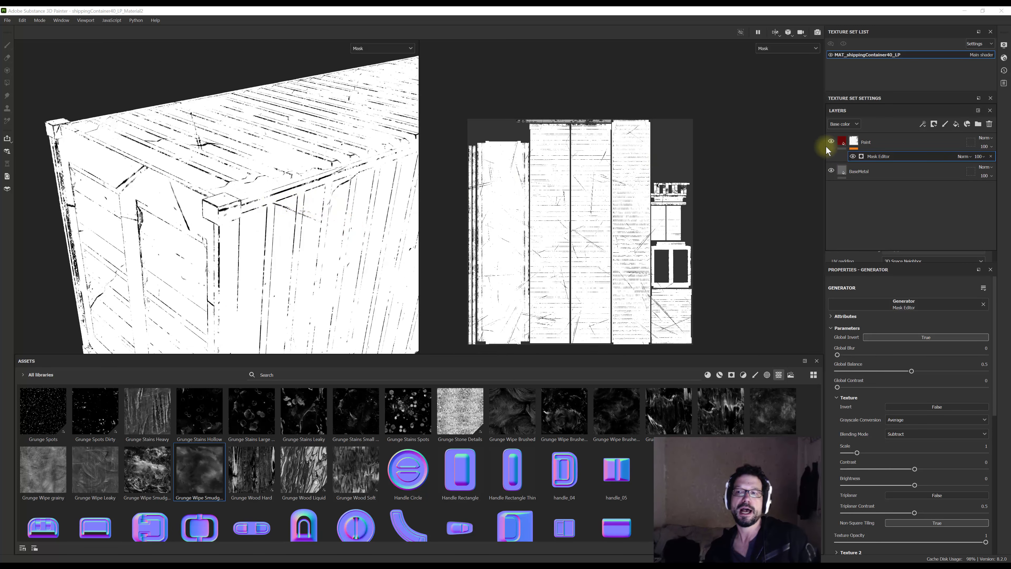
left_click(843, 143)
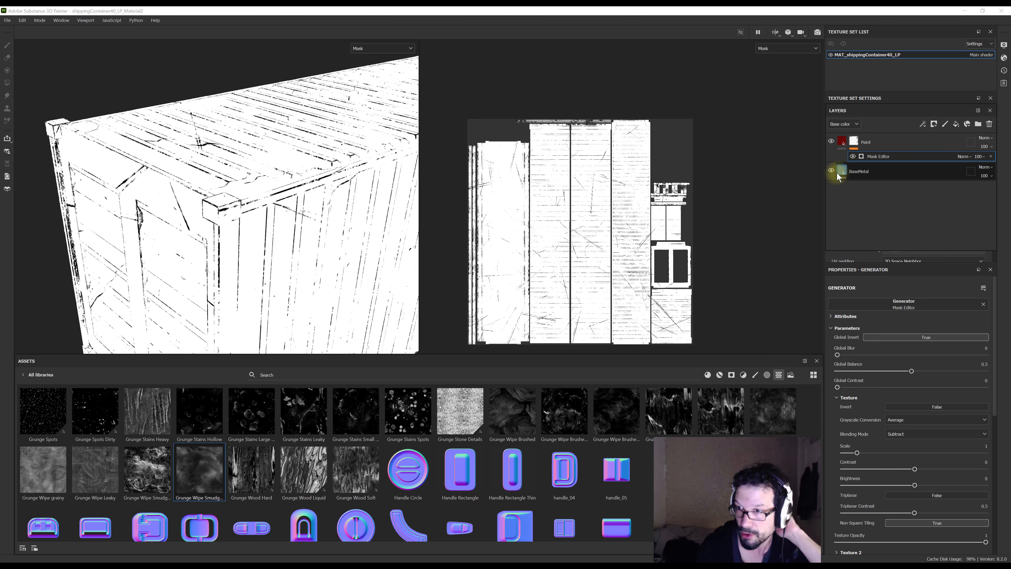
left_click_drag(279, 165, 328, 190, "alt")
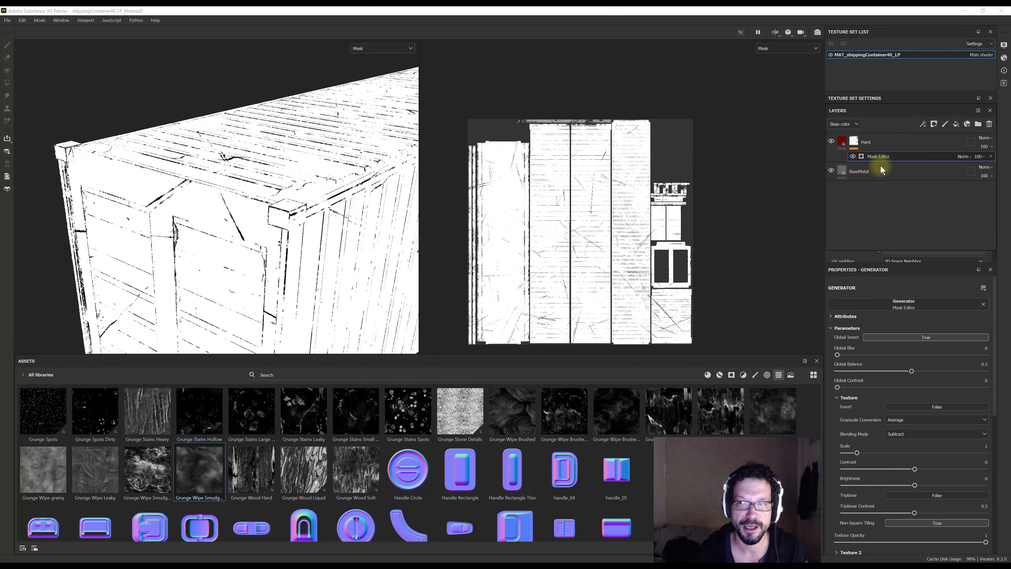
left_click(258, 153)
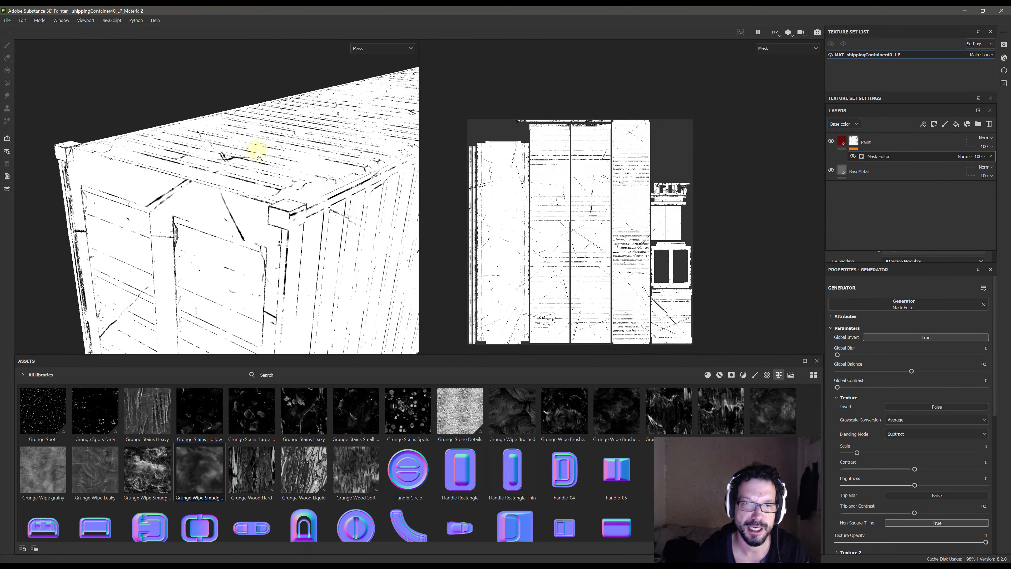
Return the viewports to the Material display and examine the container's upper corner up close
left_click(378, 49)
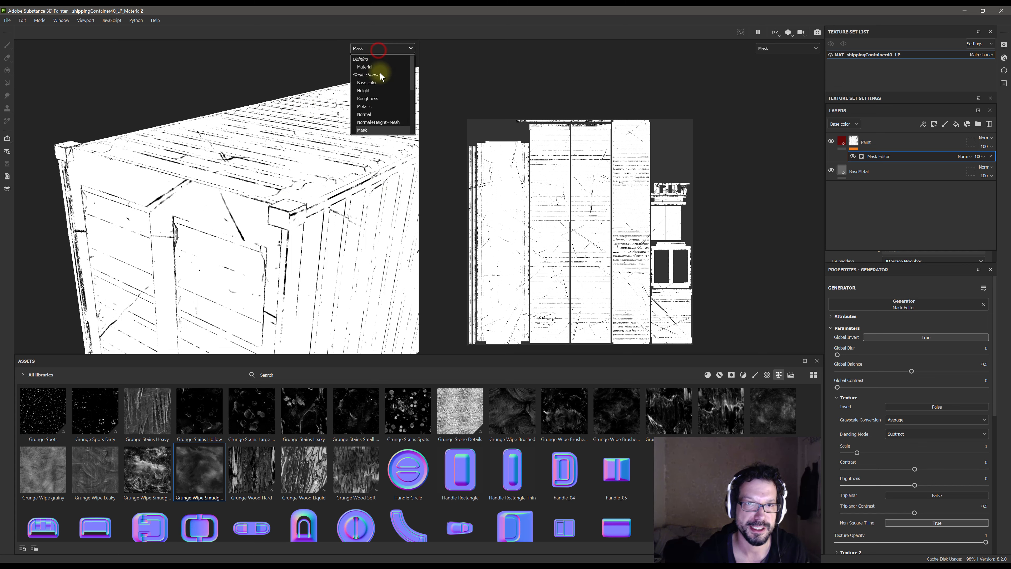
left_click(374, 69)
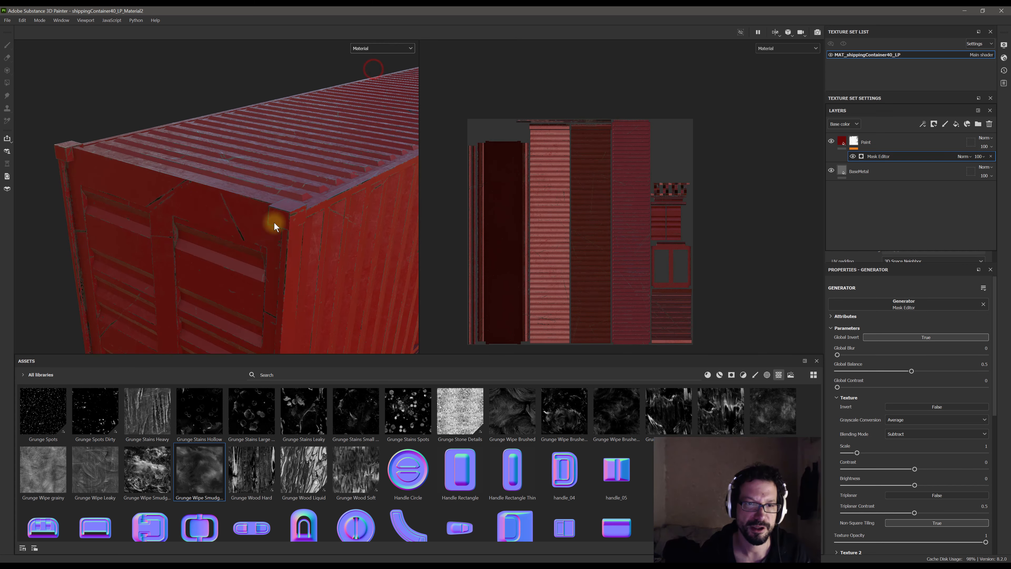
mouse_move(269, 221)
left_mouse_down("alt")
mouse_move(210, 223)
mouse_move(258, 245)
mouse_move(158, 233)
mouse_move(263, 231)
left_mouse_up("alt")
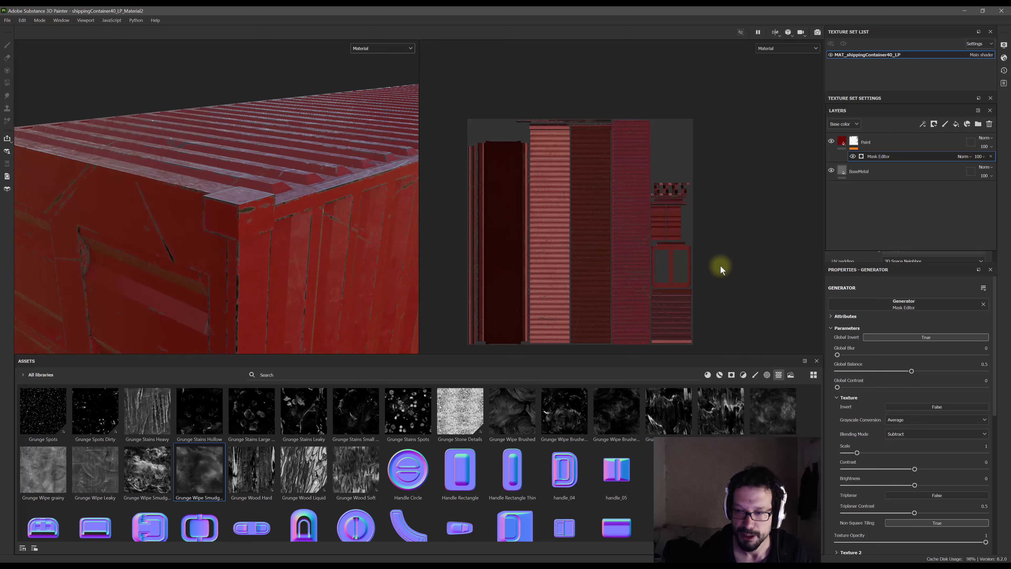
Collapse the Mask Editor's Texture and Ambient Occlusion groups and look over the remaining generator parameters
left_click(837, 397)
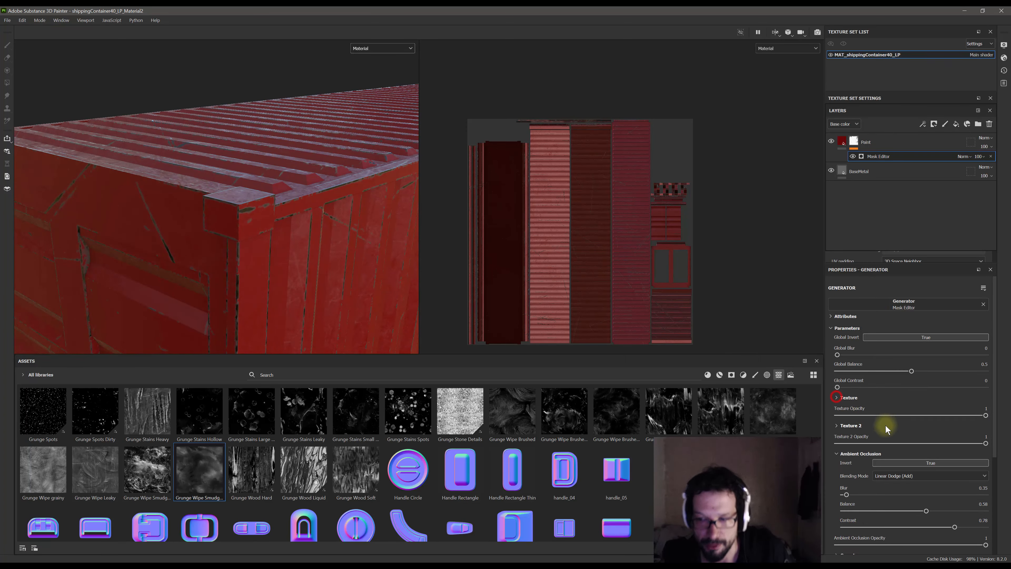
left_click(837, 454)
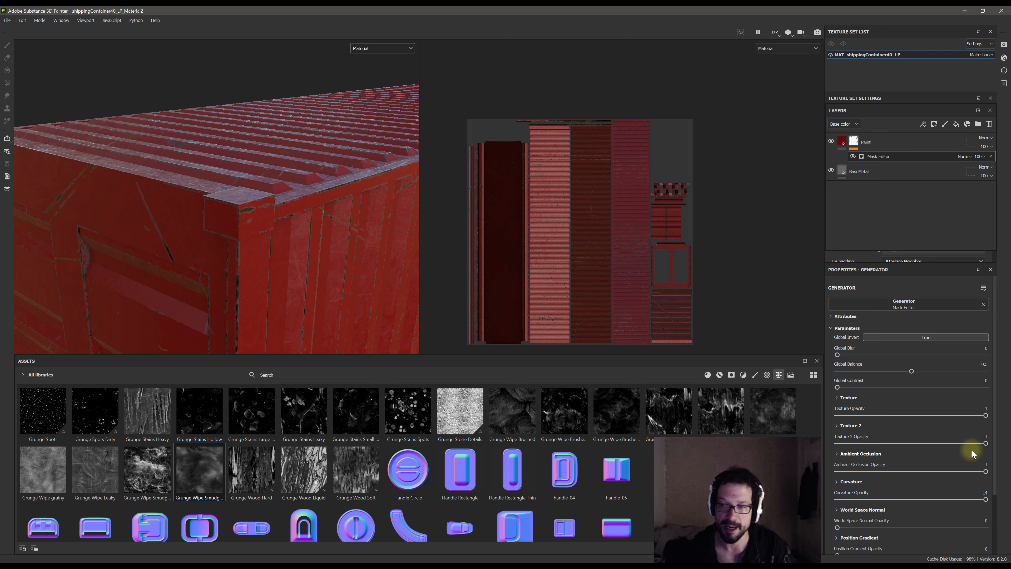
scroll(883, 408, "down", 3)
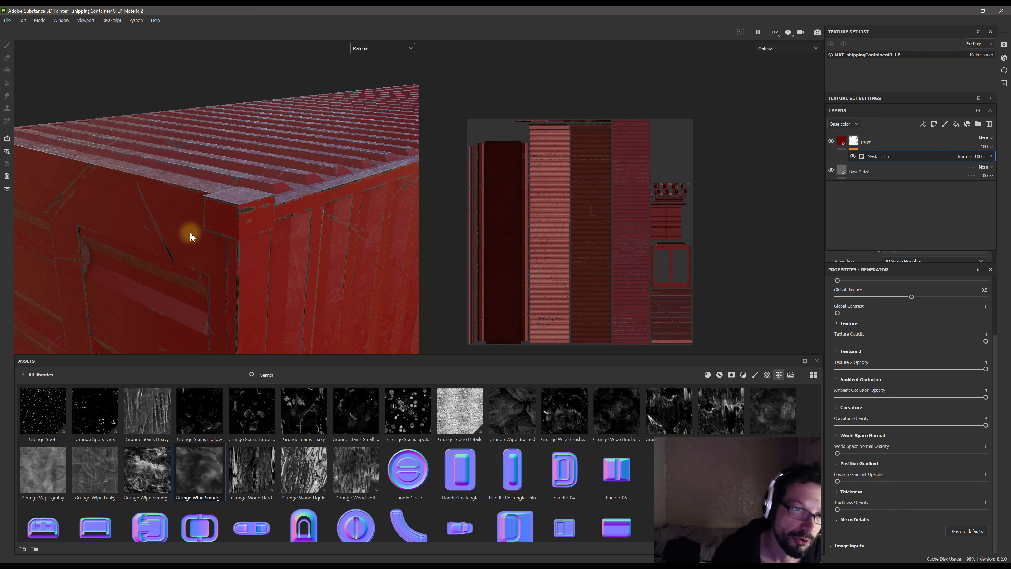
Examine the paint wear along the container's edges, from the overall shape down to the corner block
scroll(186, 230, "down", 6)
middle_click_drag(245, 215, 289, 219, "alt")
left_click_drag(285, 222, 287, 247, "alt")
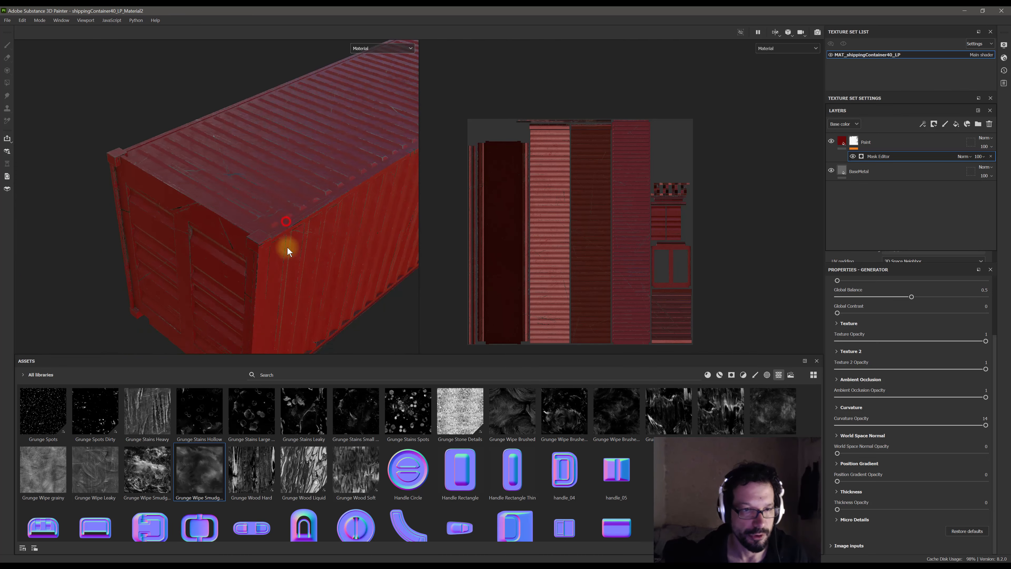
scroll(287, 247, "up", 10)
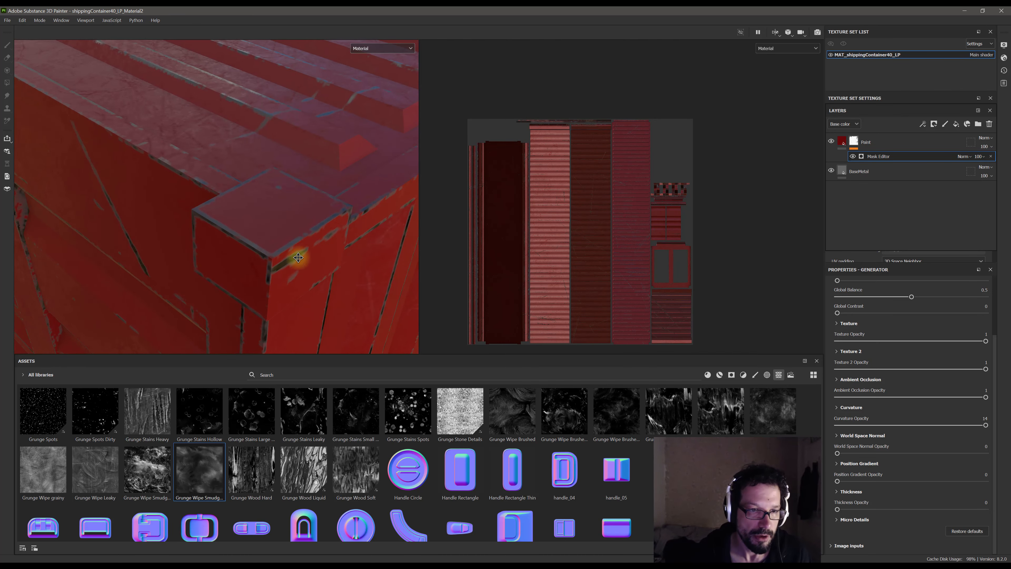
middle_click_drag(298, 258, 251, 271, "alt")
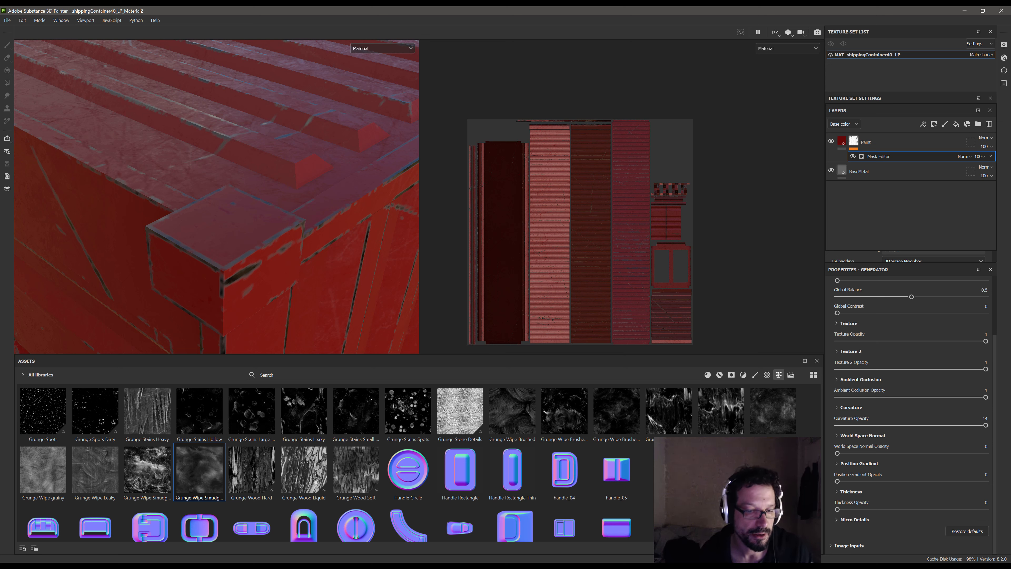
Switch to Firefox, reopen the "maersk shipping container" Google Images results in a new tab, and close the source page opened from the preview
left_click(442, 567)
left_click(116, 15)
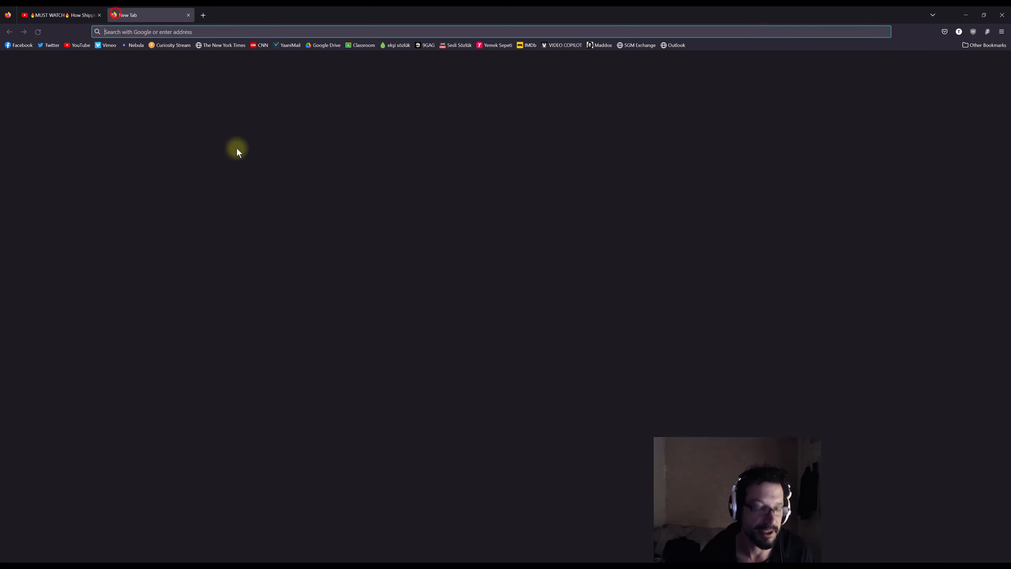
type("shipping")
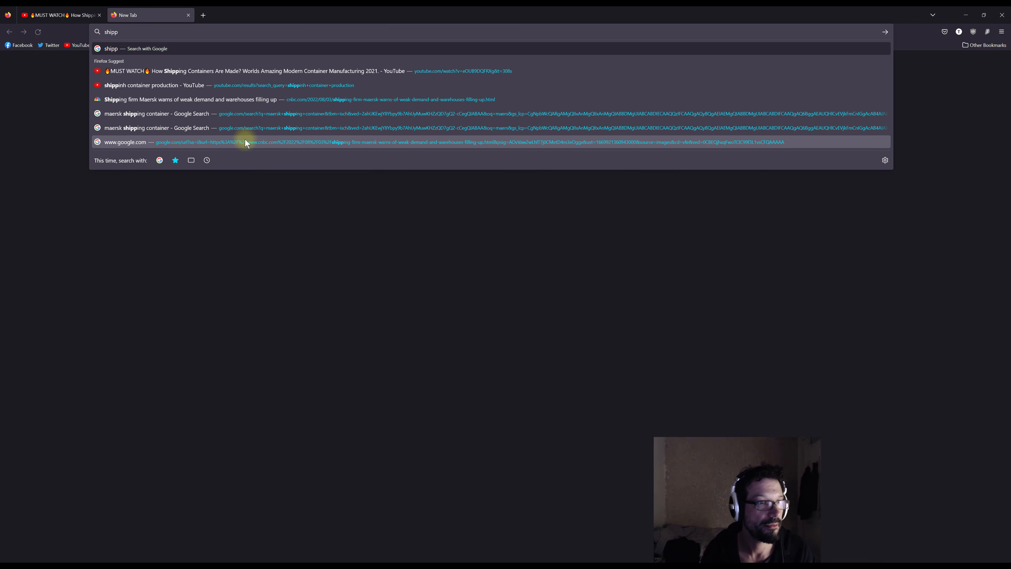
key("Down")
key("Down")
key("Down")
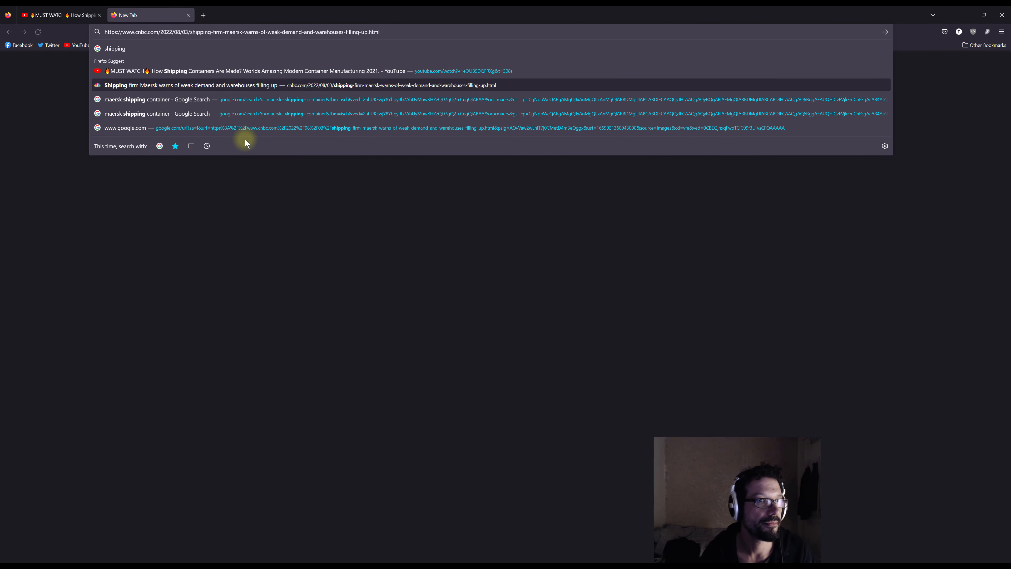
key("Return")
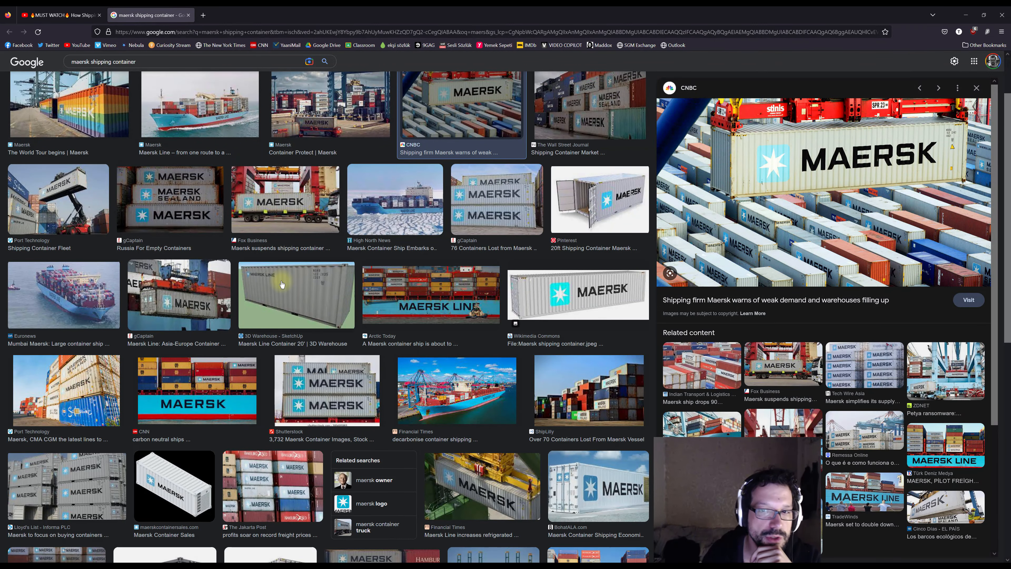
left_click(735, 139)
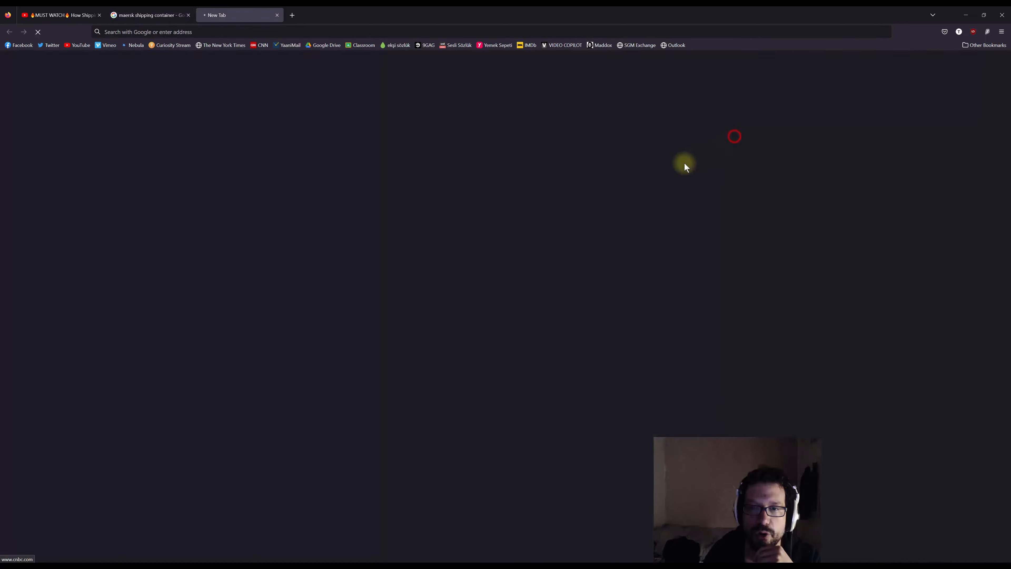
left_click(280, 14)
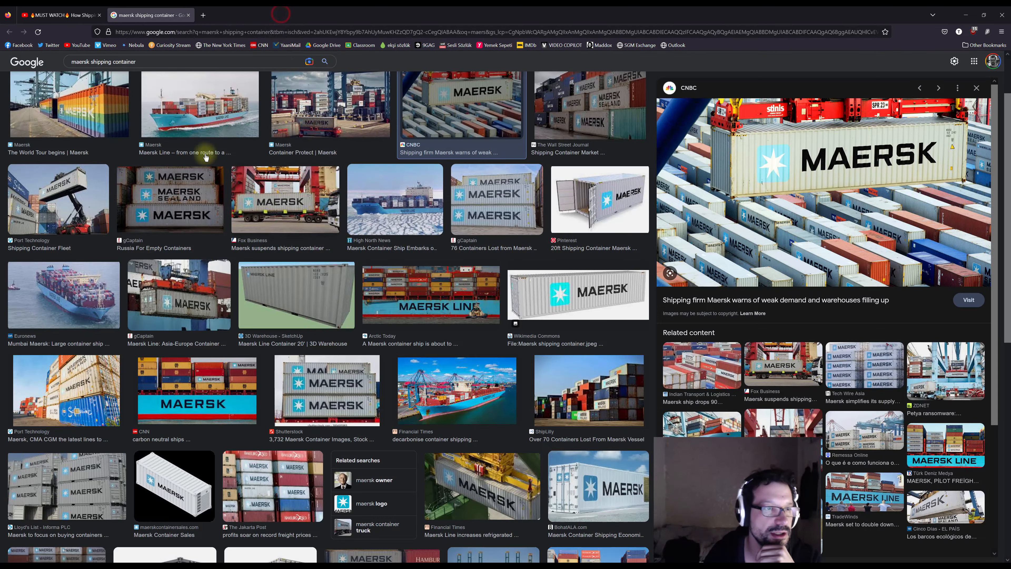
Extend the image search to "maersk shipping container corner"
scroll(206, 157, "up", 3)
left_click(156, 71)
type("c")
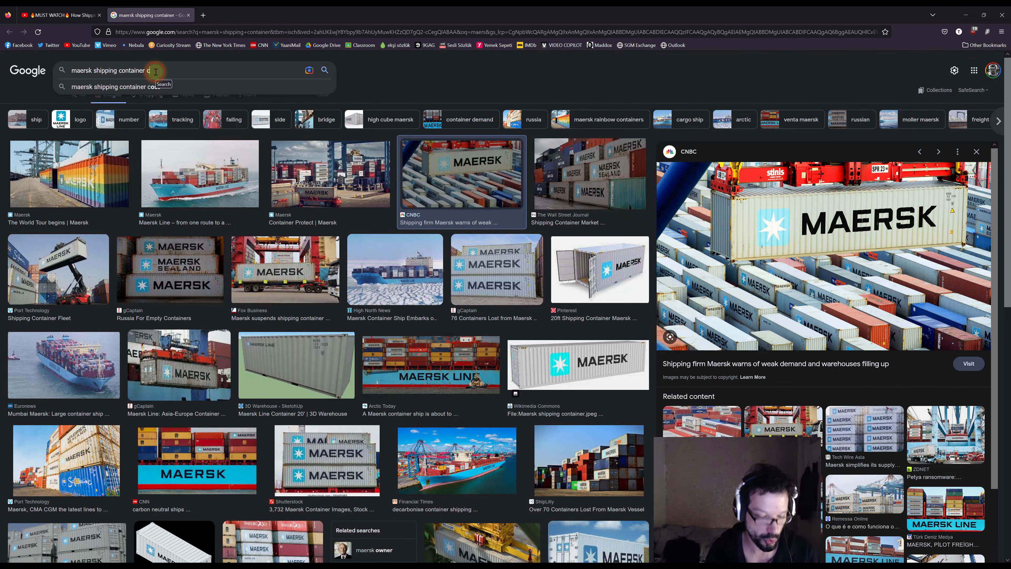
type("roner")
key("Return")
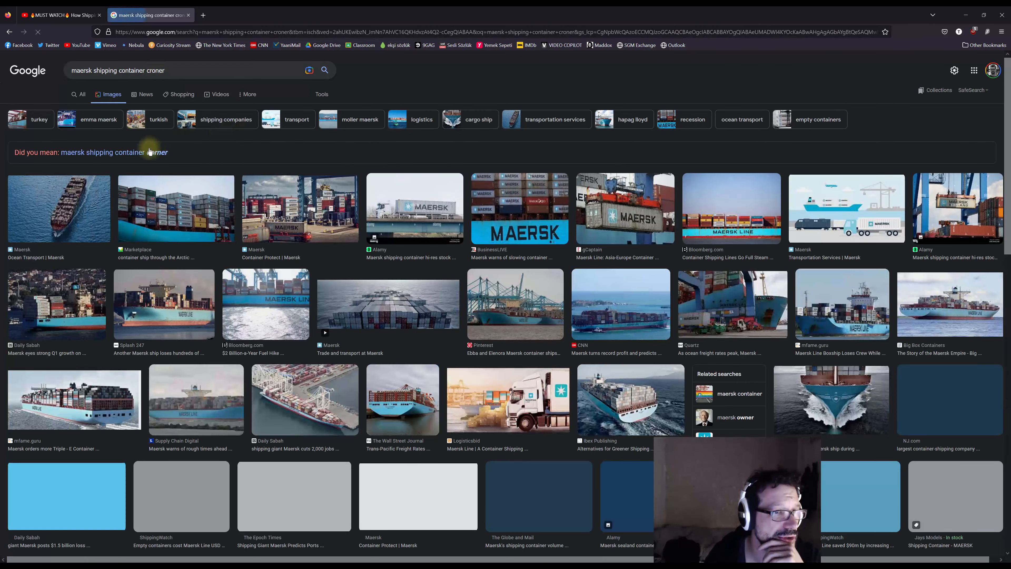
left_click(157, 153)
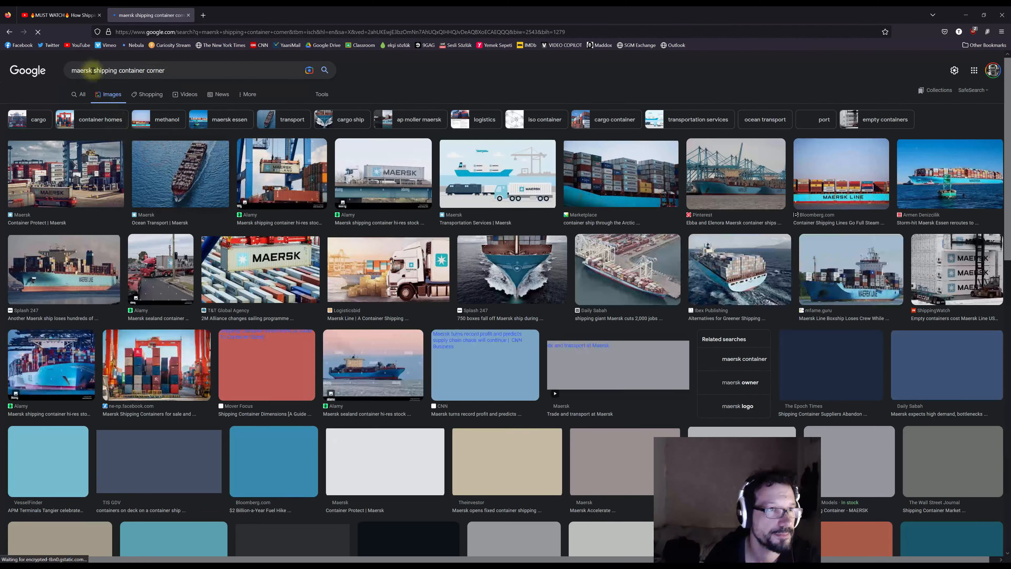
Remove "maersk" from the query and search the images for "shipping container corner"
double_click(93, 70)
key("BackSpace")
key("Return")
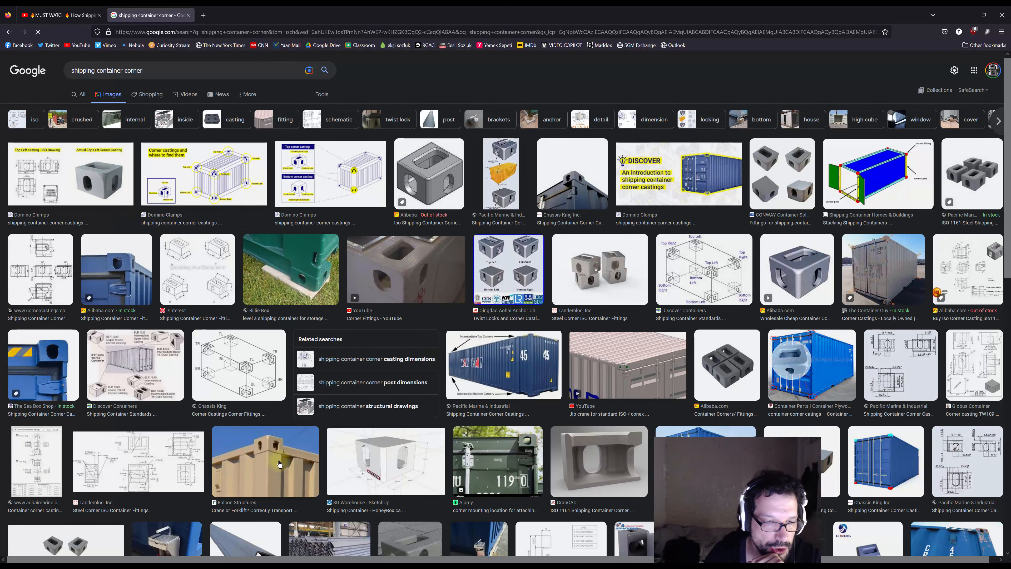
Browse the corner images and preview the photo of the small green ISO dry shipping container
scroll(288, 437, "down", 3)
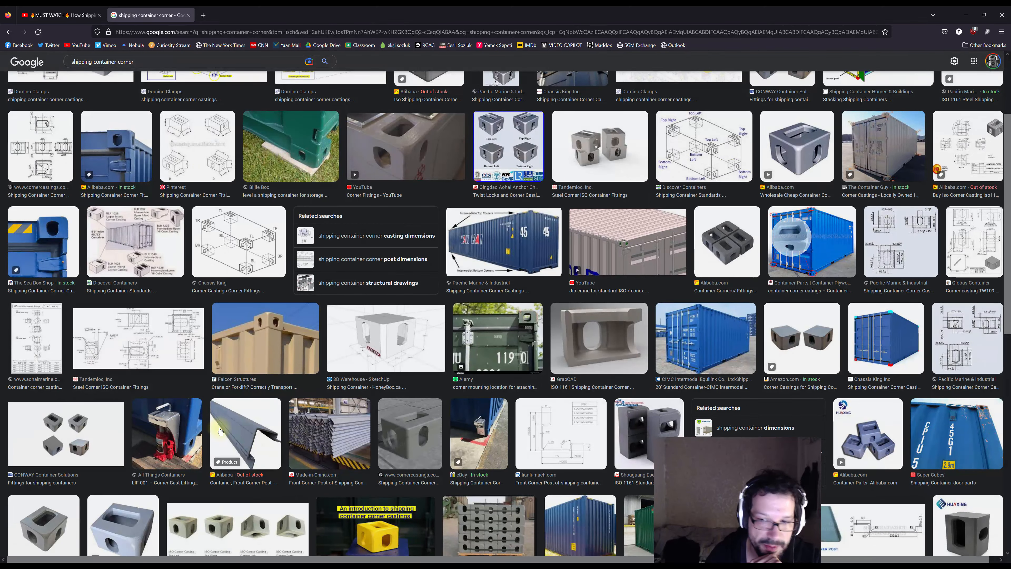
scroll(574, 469, "down", 1)
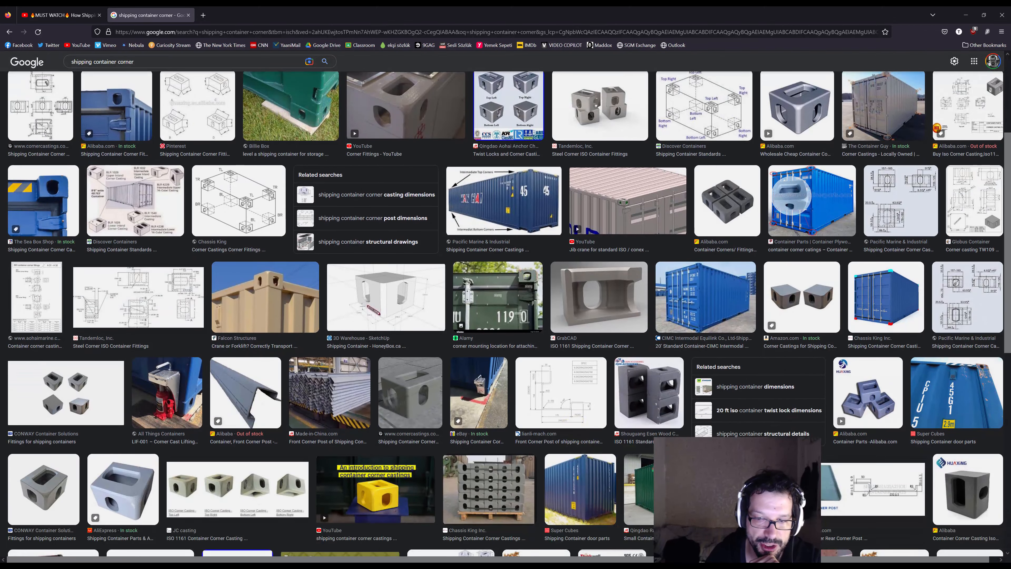
left_click(639, 490)
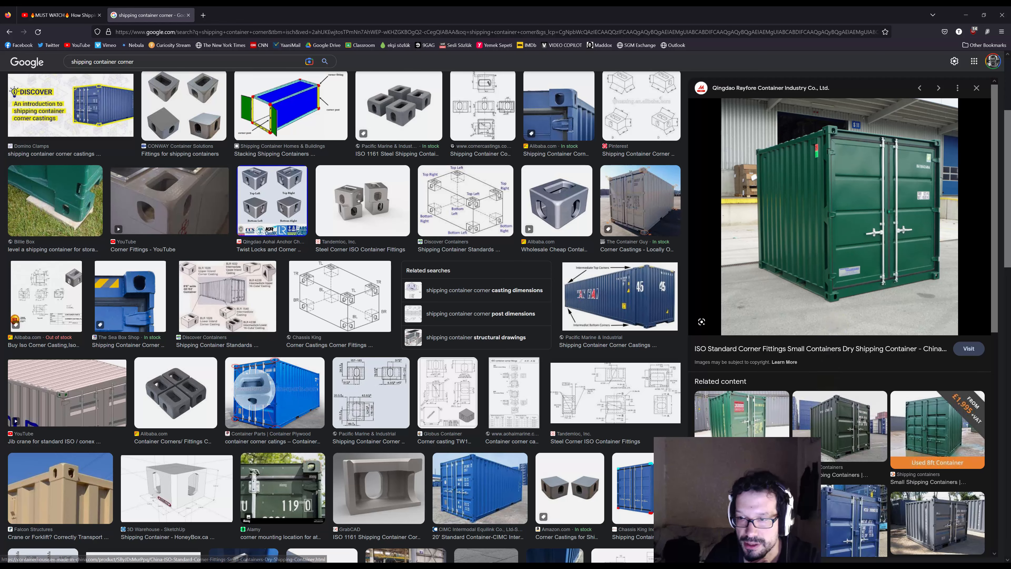
Browse further for worn corner references, previewing Metcon's damaged corner post photo and the Shutterstock photo of container lifting points
scroll(514, 472, "down", 5)
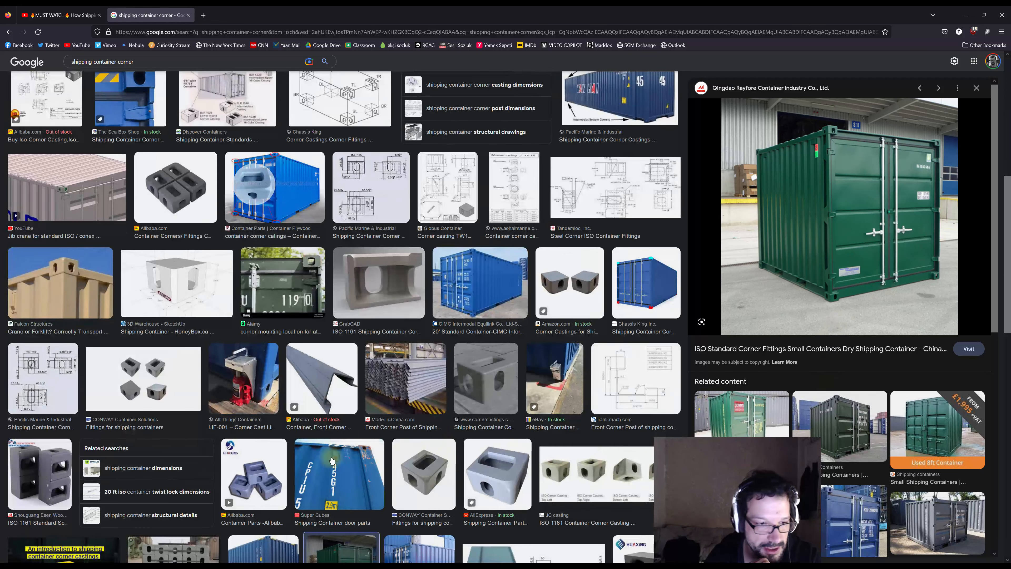
scroll(302, 409, "down", 10)
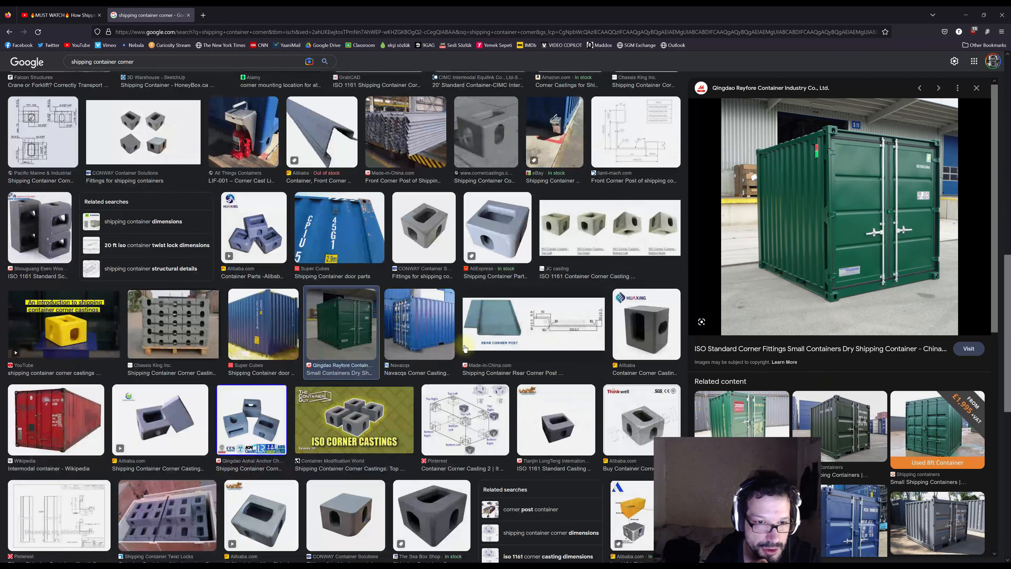
scroll(366, 404, "down", 5)
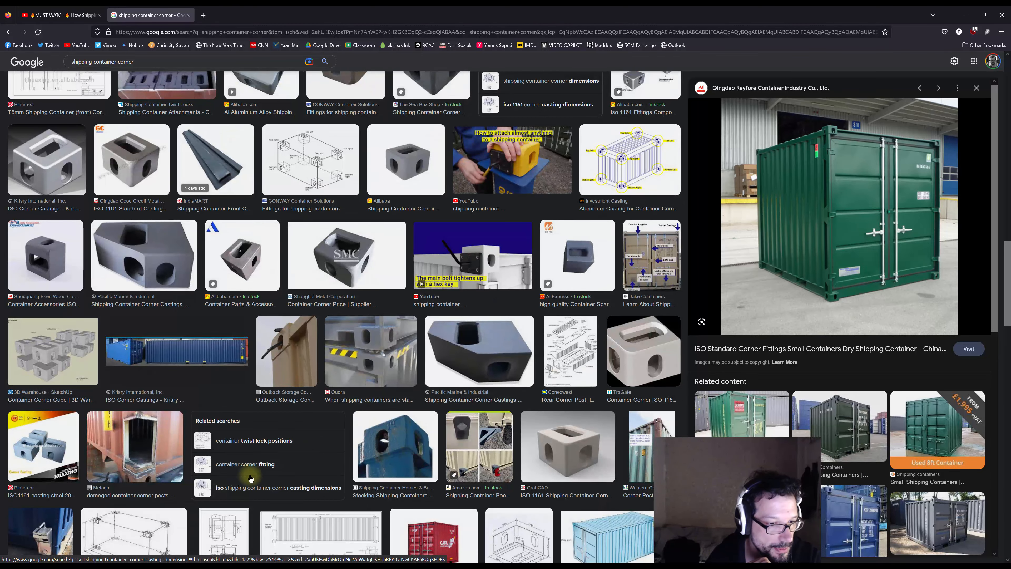
left_click(150, 463)
scroll(387, 457, "down", 3)
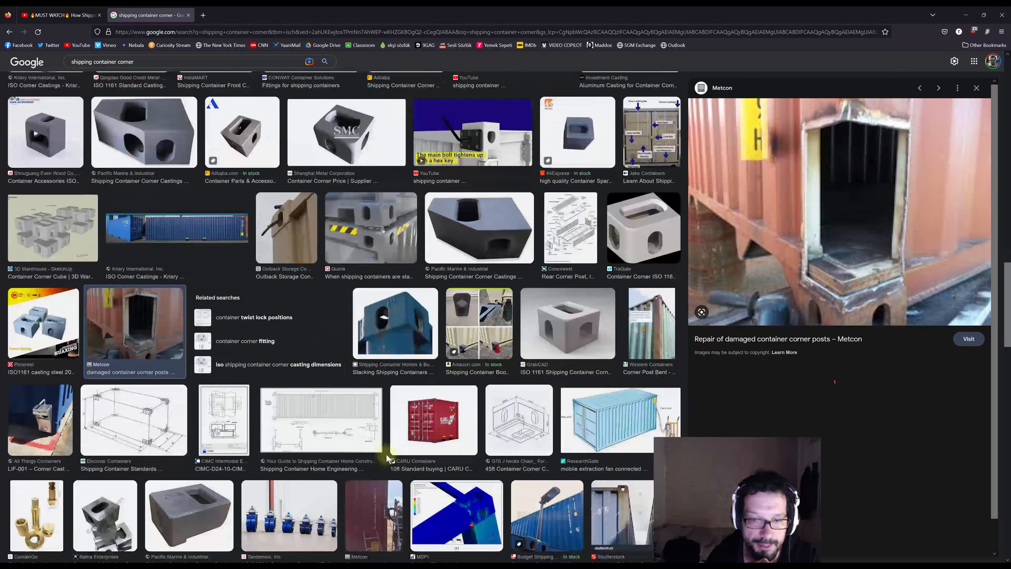
left_click(634, 519)
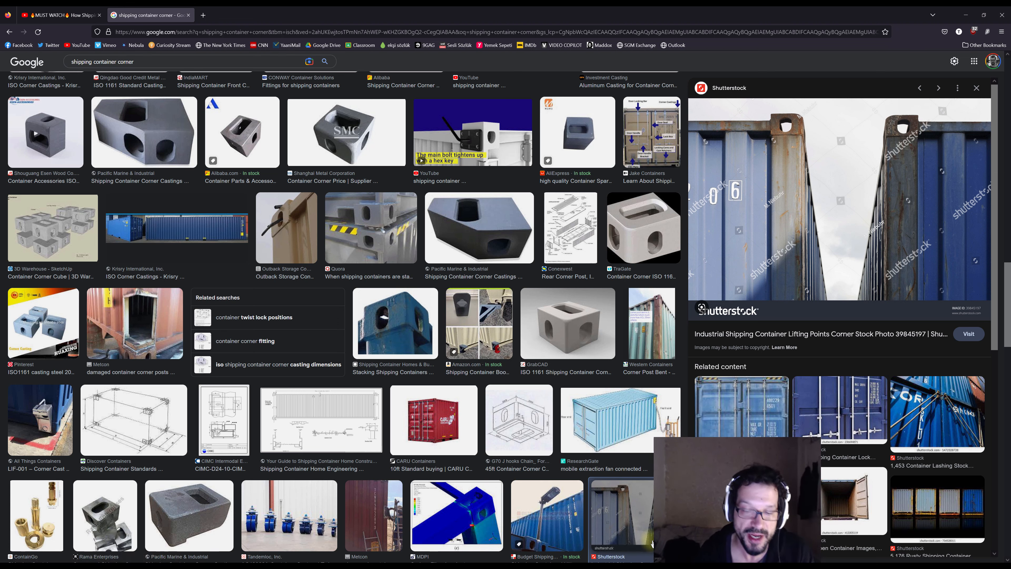
Switch back to Substance 3D Painter and add a paint effect above the Mask Editor in the Paint layer's mask
left_click(613, 566)
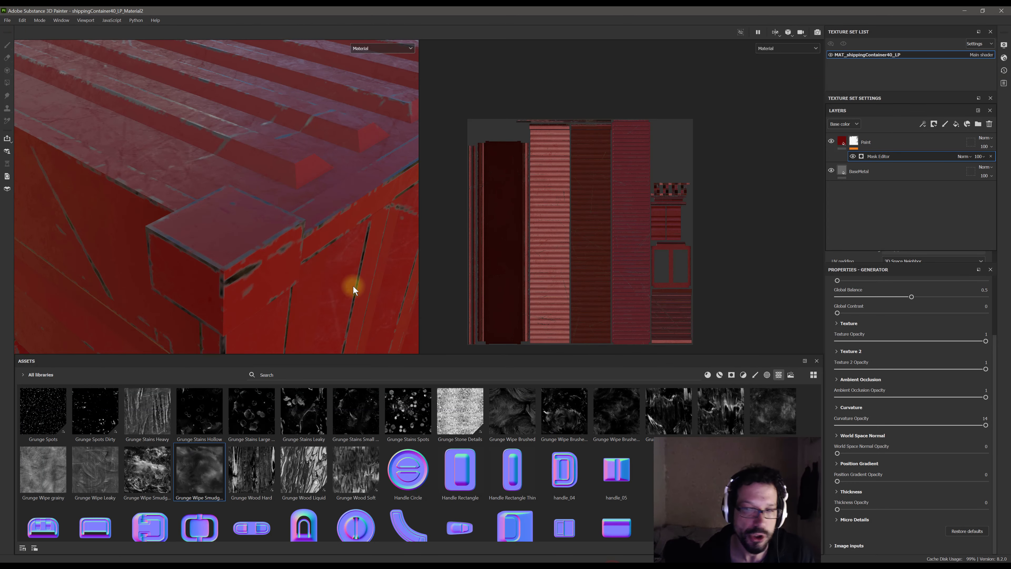
left_click(858, 144)
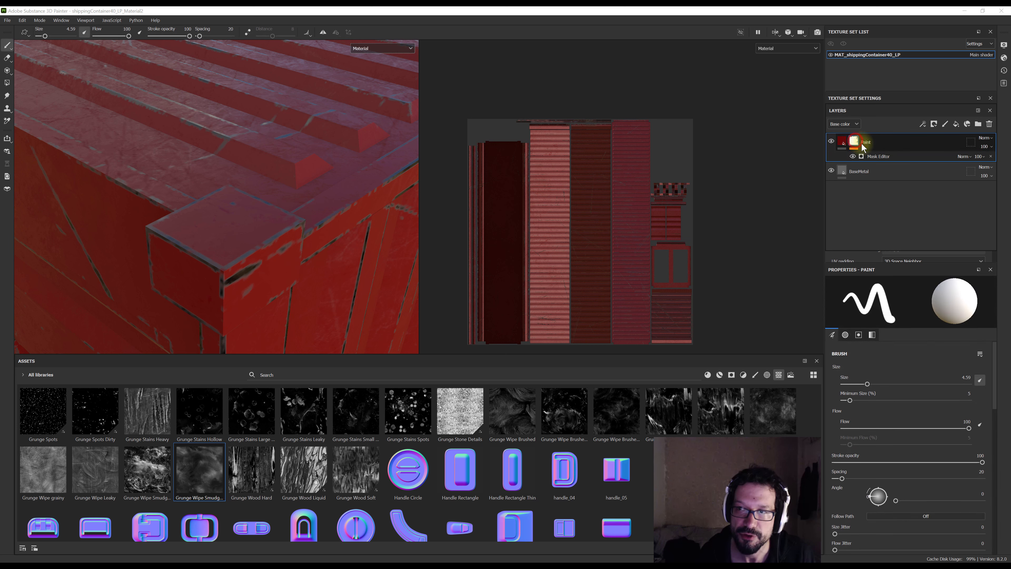
right_click(855, 141)
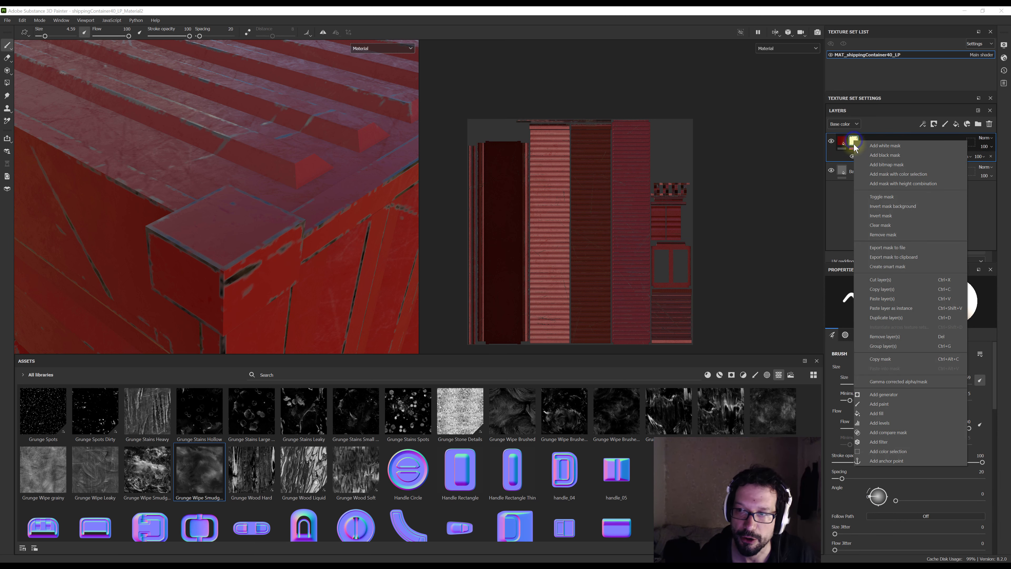
left_click(880, 404)
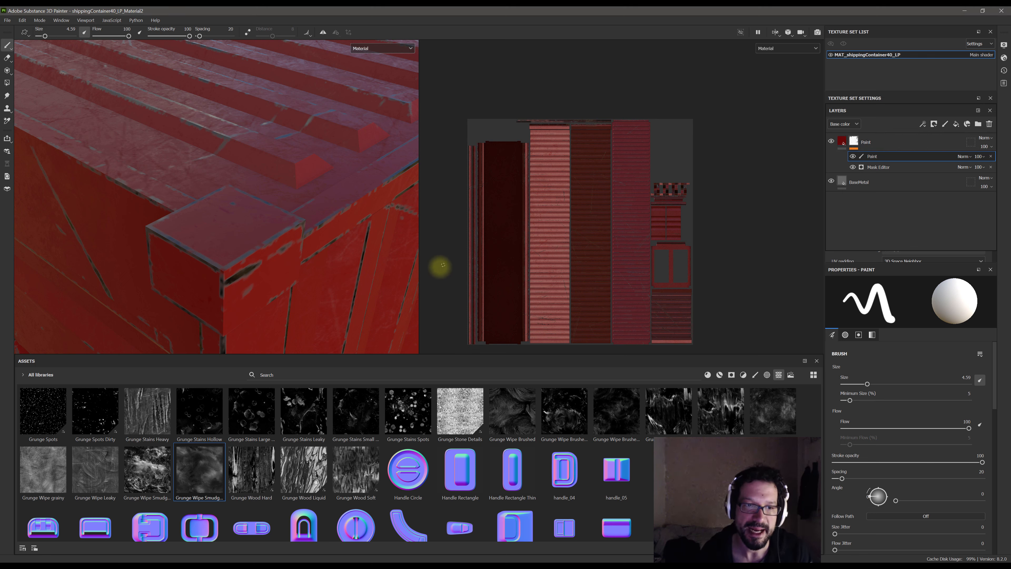
Adjust the brush alpha's hardness and set the brush size to 0.38 for painting the corner wear
scroll(237, 158, "down", 4)
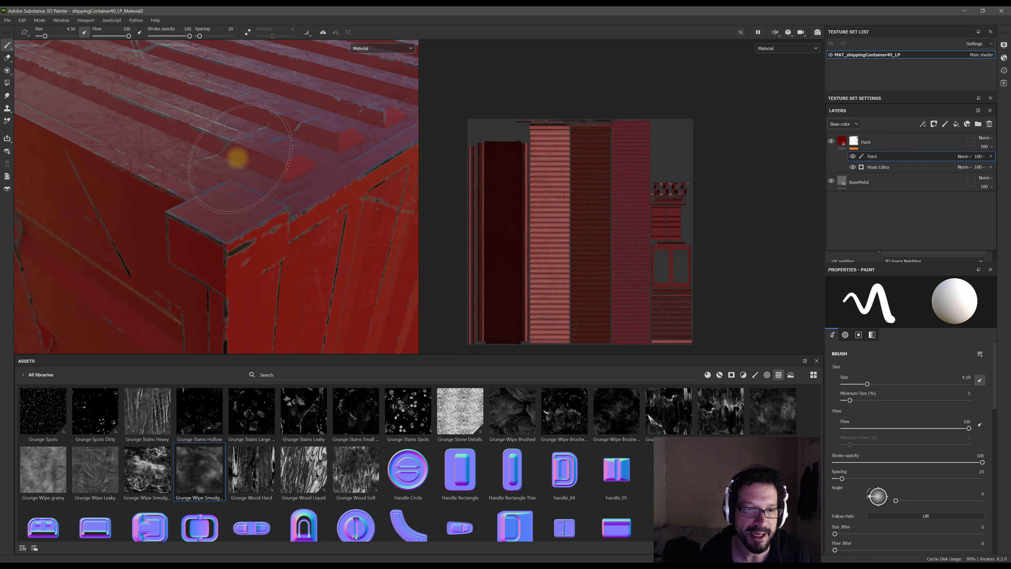
middle_click_drag(237, 158, 319, 130, "alt")
scroll(276, 185, "up", 3)
middle_click_drag(287, 180, 270, 183, "alt")
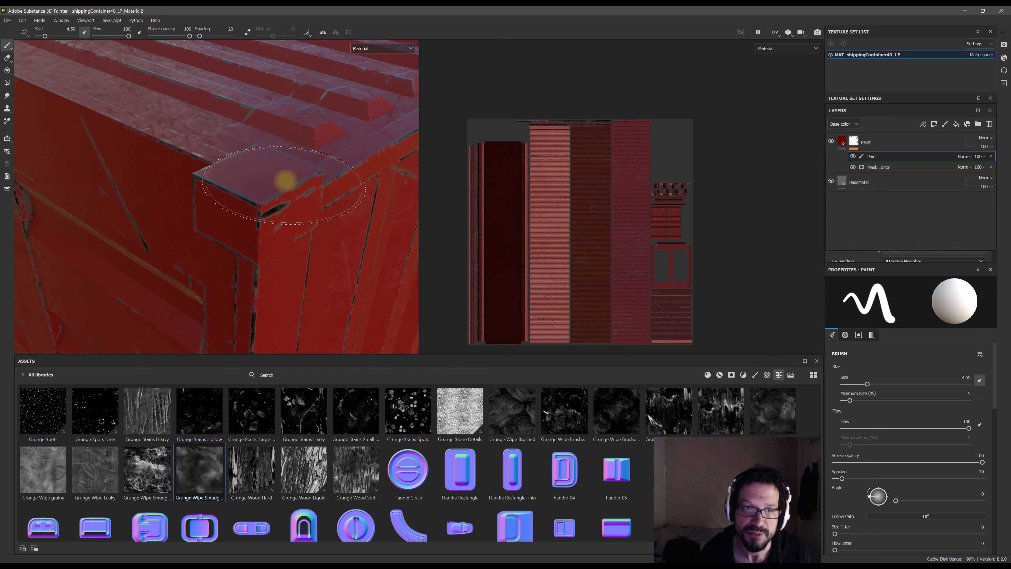
key("p")
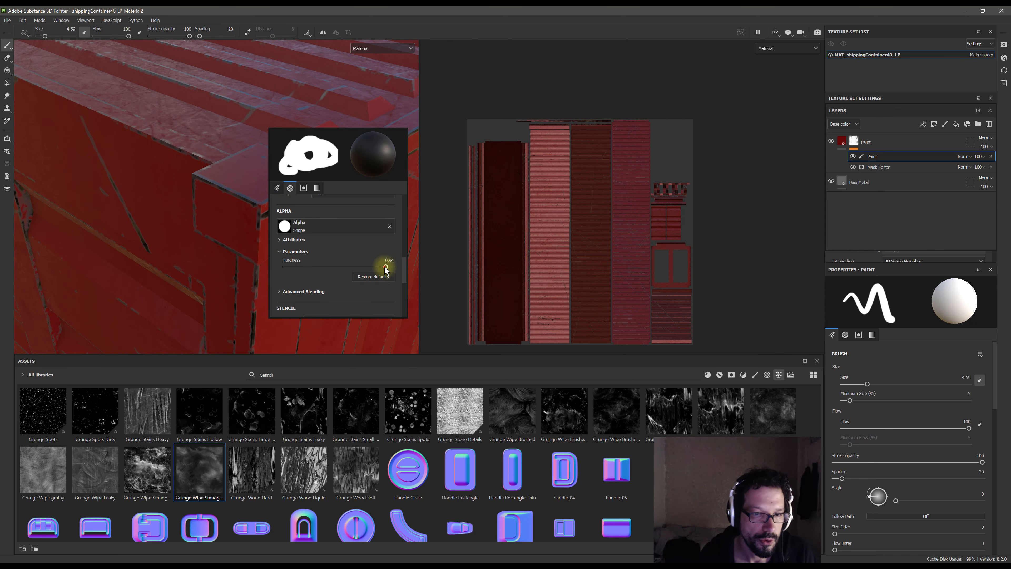
mouse_move(386, 267)
left_mouse_down()
mouse_move(375, 267)
mouse_move(413, 194)
left_mouse_up()
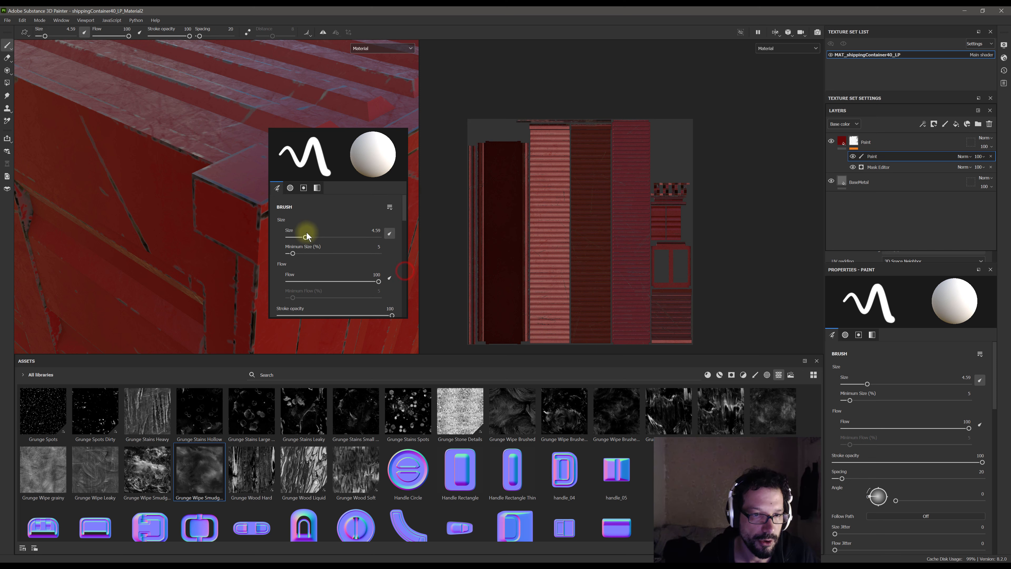
left_click_drag(306, 237, 292, 237)
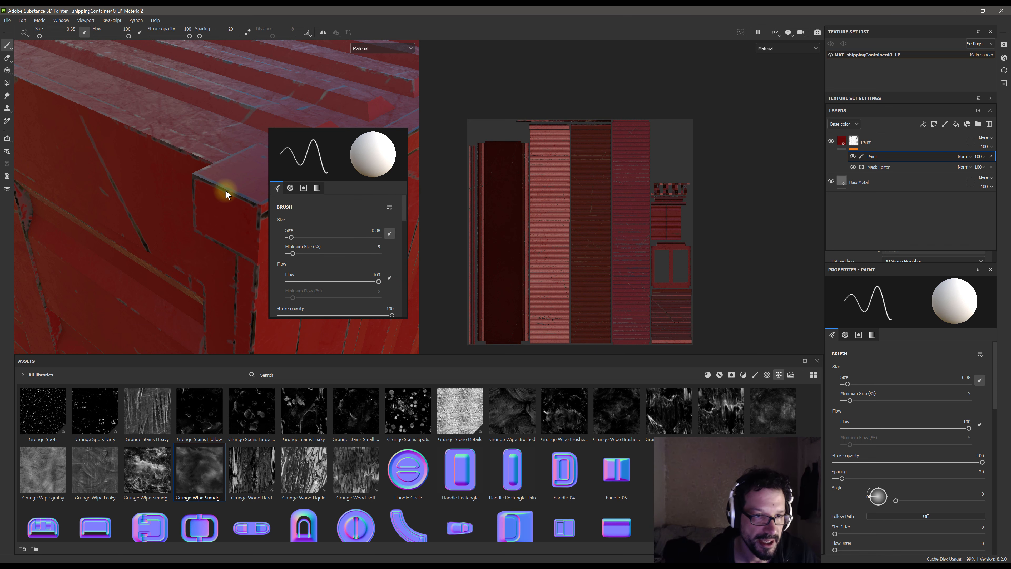
Set the brush's grayscale value to 0 so strokes remove paint from the mask
middle_click_drag(225, 190, 209, 201, "alt")
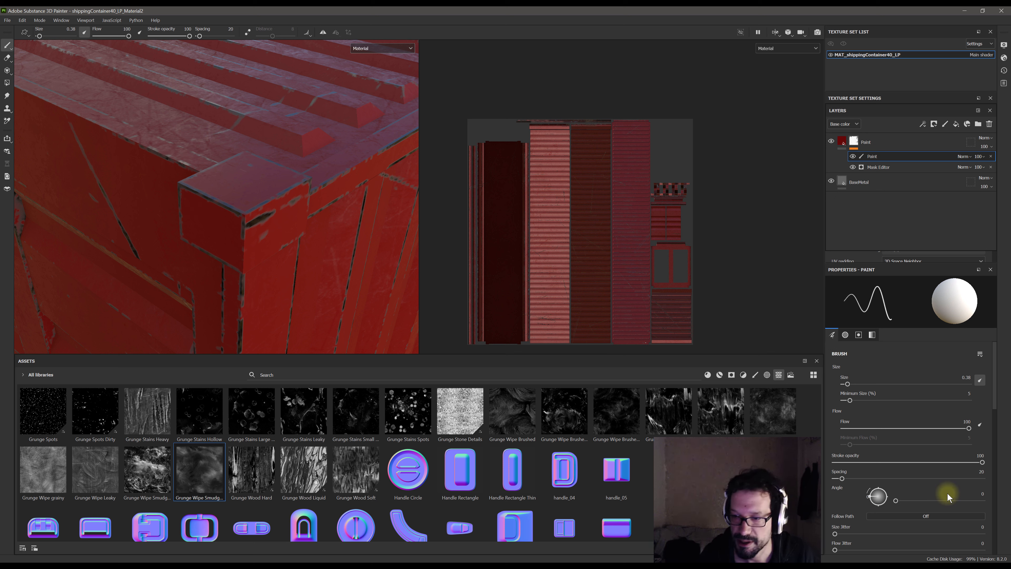
scroll(968, 498, "down", 10)
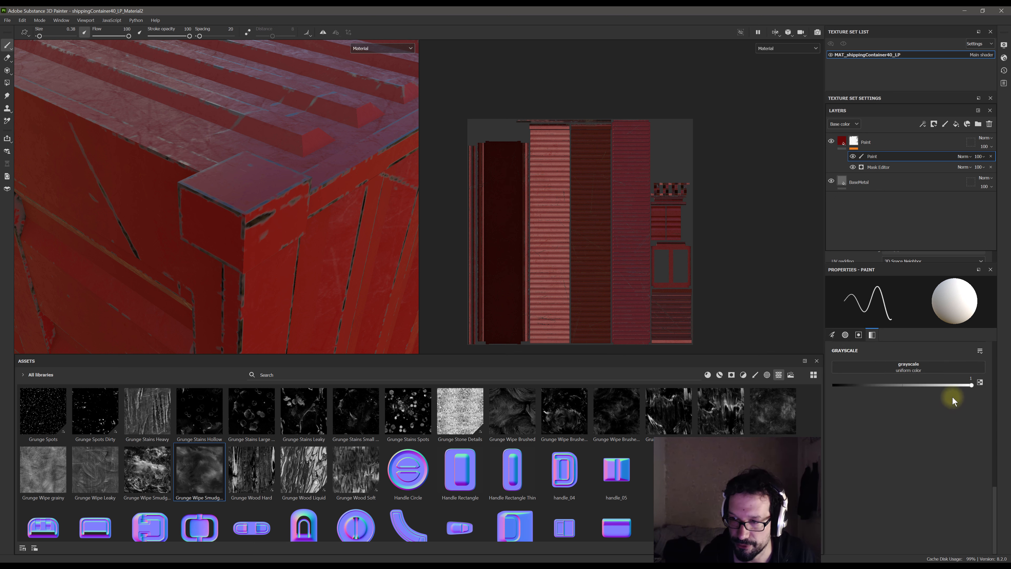
scroll(972, 422, "up", 1)
left_click_drag(972, 433, 820, 436)
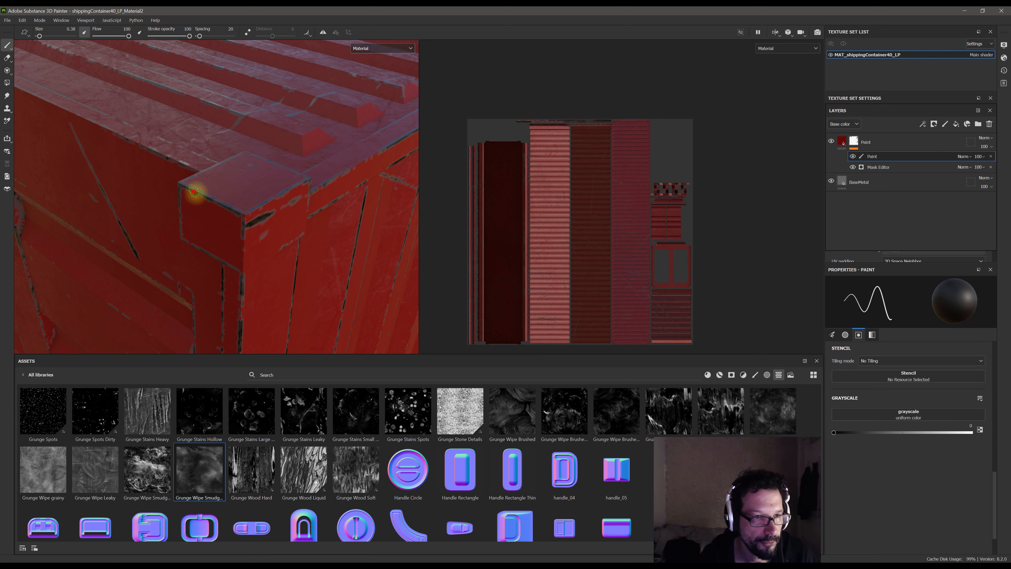
Paint bare-metal wear into the mask along the edges of the upper corner block and of a lower corner block
left_click_drag(194, 192, 217, 203)
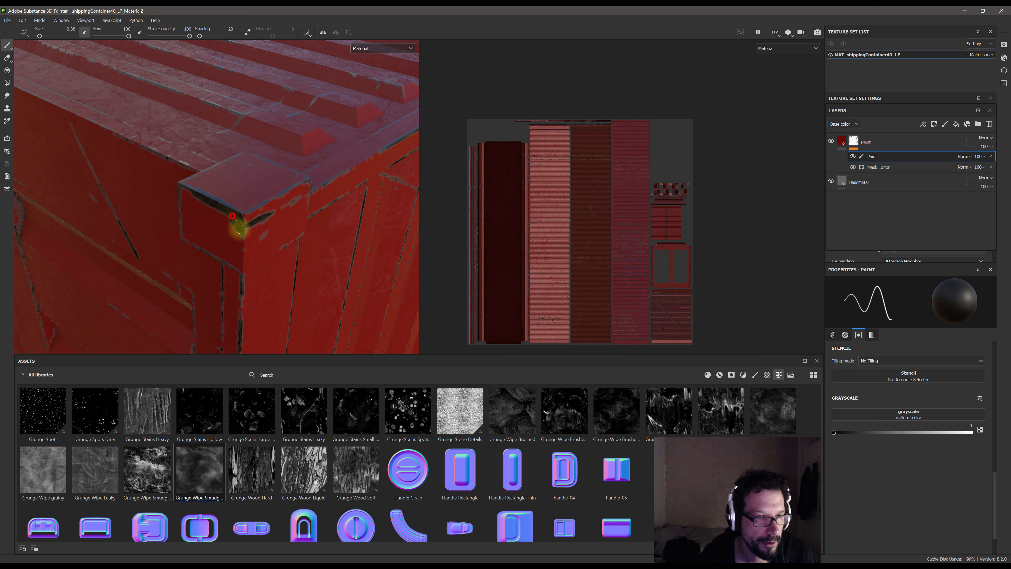
mouse_move(244, 250)
left_mouse_down()
mouse_move(244, 268)
mouse_move(250, 219)
mouse_move(292, 191)
left_mouse_up()
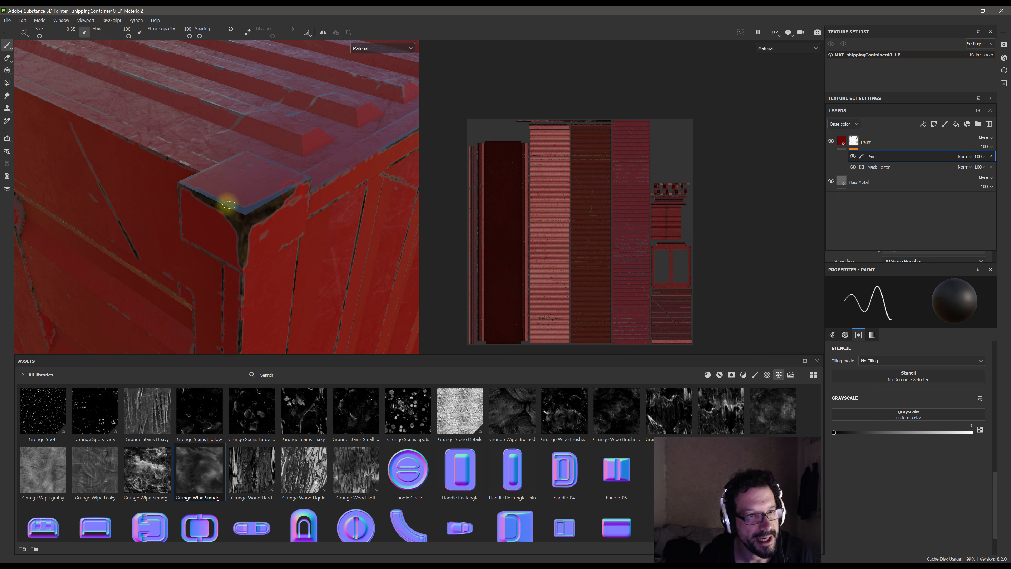
mouse_move(204, 195)
left_mouse_down()
mouse_move(249, 208)
mouse_move(301, 184)
left_mouse_up()
mouse_move(248, 273)
left_mouse_down("alt")
mouse_move(321, 230)
mouse_move(237, 232)
mouse_move(244, 206)
mouse_move(278, 257)
mouse_move(264, 219)
mouse_move(264, 232)
mouse_move(275, 257)
mouse_move(267, 160)
mouse_move(268, 303)
mouse_move(280, 267)
mouse_move(278, 280)
mouse_move(267, 266)
left_mouse_up("alt")
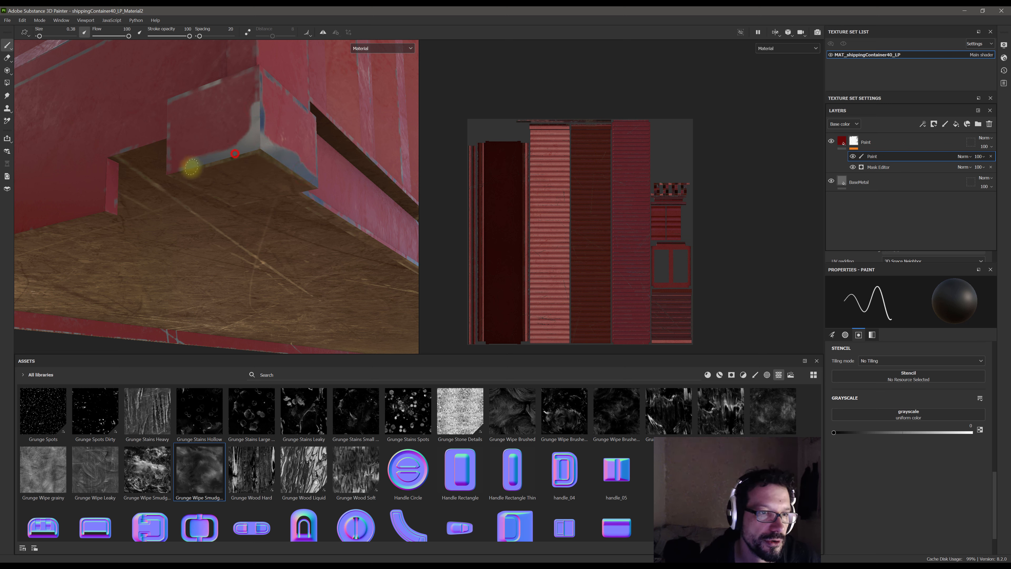
left_click_drag(186, 174, 230, 161)
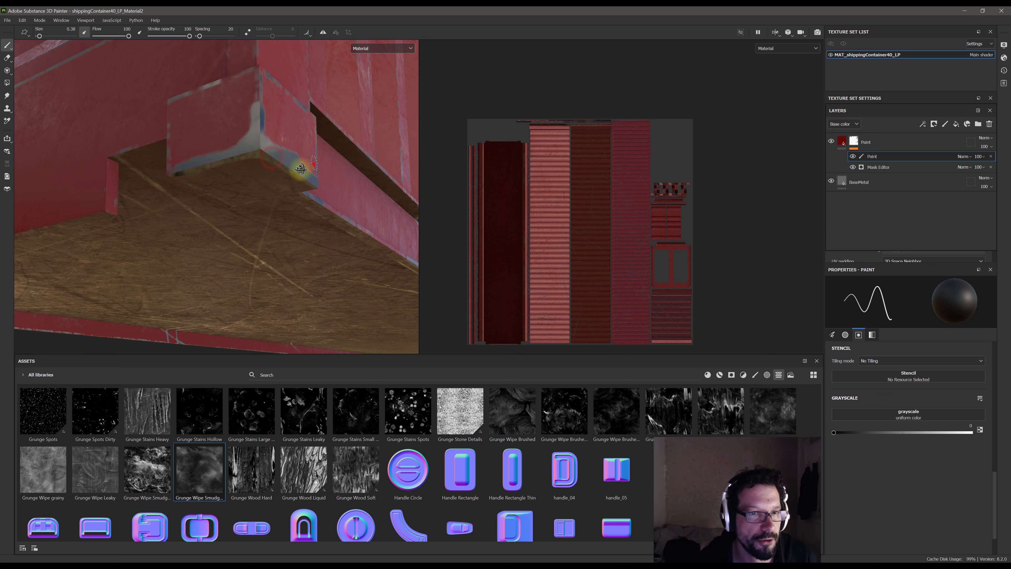
Brush bare-metal wear along the top and vertical edges of another upper corner block of the container
left_click_drag(301, 169, 281, 231, "alt")
scroll(260, 201, "down", 4)
middle_click_drag(257, 198, 312, 151, "alt")
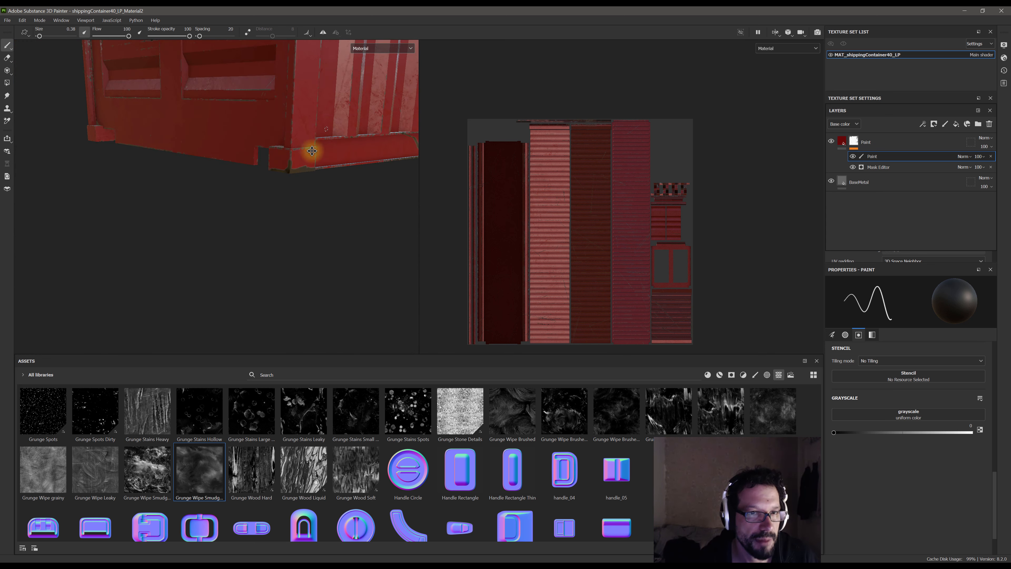
left_click_drag(312, 151, 196, 257, "alt")
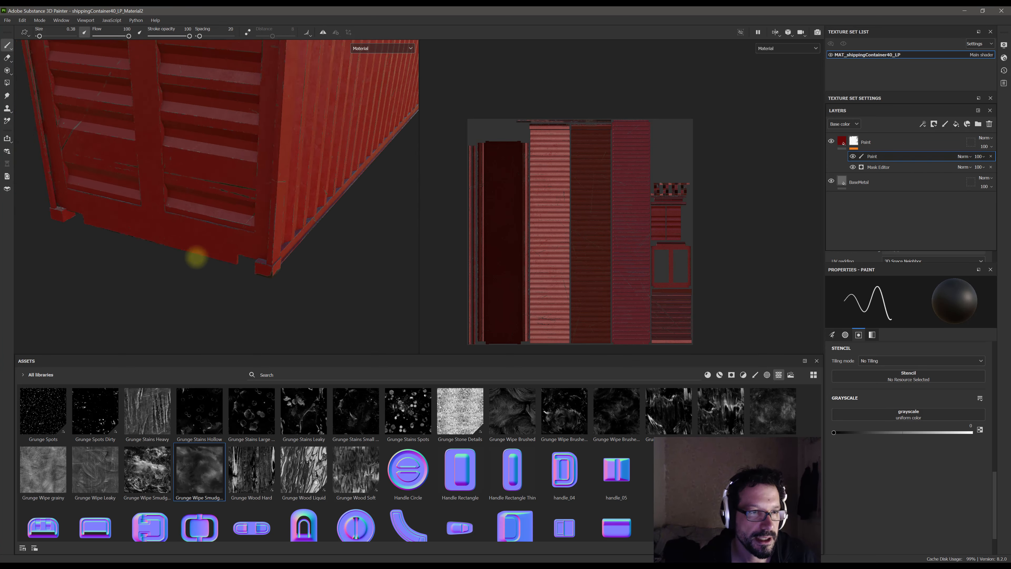
left_click_drag(149, 192, 261, 221, "alt")
middle_click_drag(185, 216, 235, 221, "alt")
scroll(238, 224, "up", 5)
left_click_drag(198, 181, 245, 207)
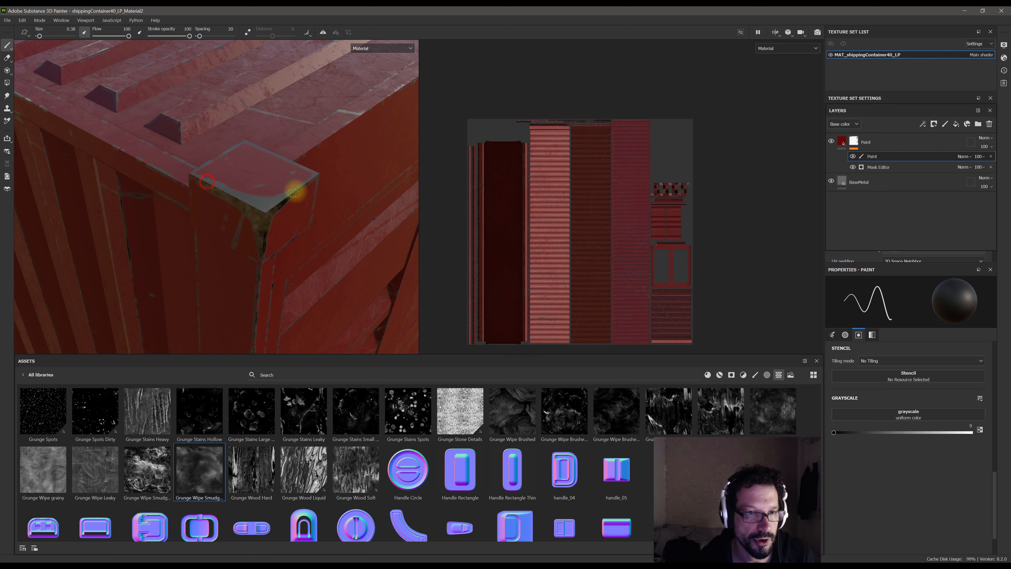
Check the worn upper corner up close and from afar, and paint matching wear along the bottom edges of the lower corner block
scroll(284, 197, "down", 6)
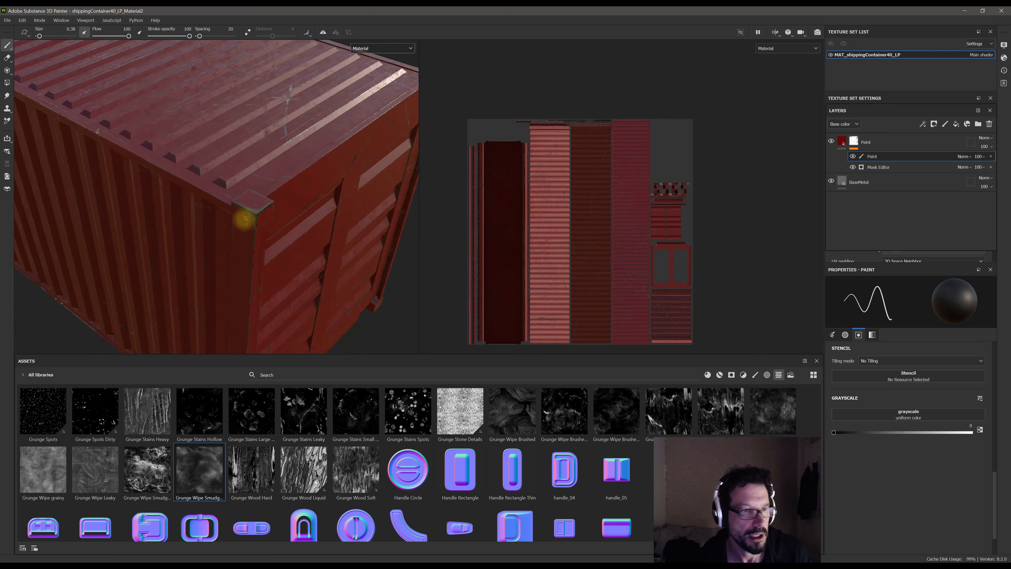
left_click_drag(242, 254, 124, 172, "alt")
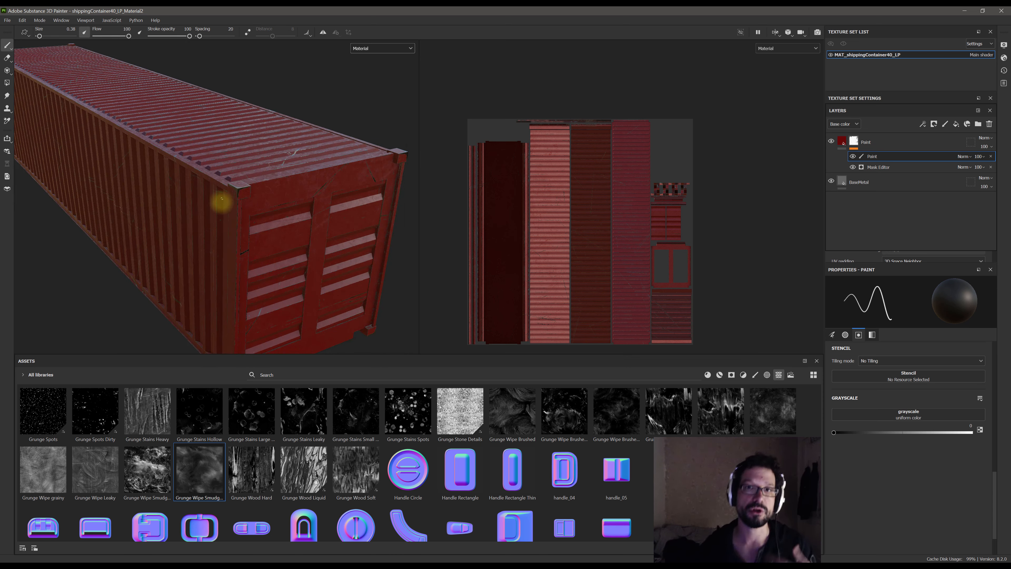
scroll(176, 203, "up", 8)
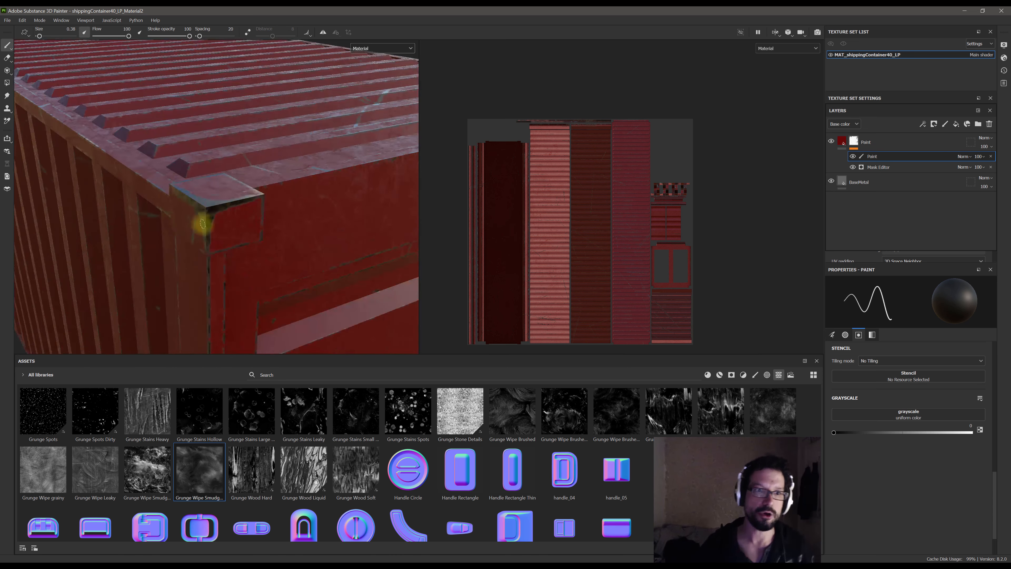
scroll(214, 211, "down", 2)
scroll(216, 211, "up", 3)
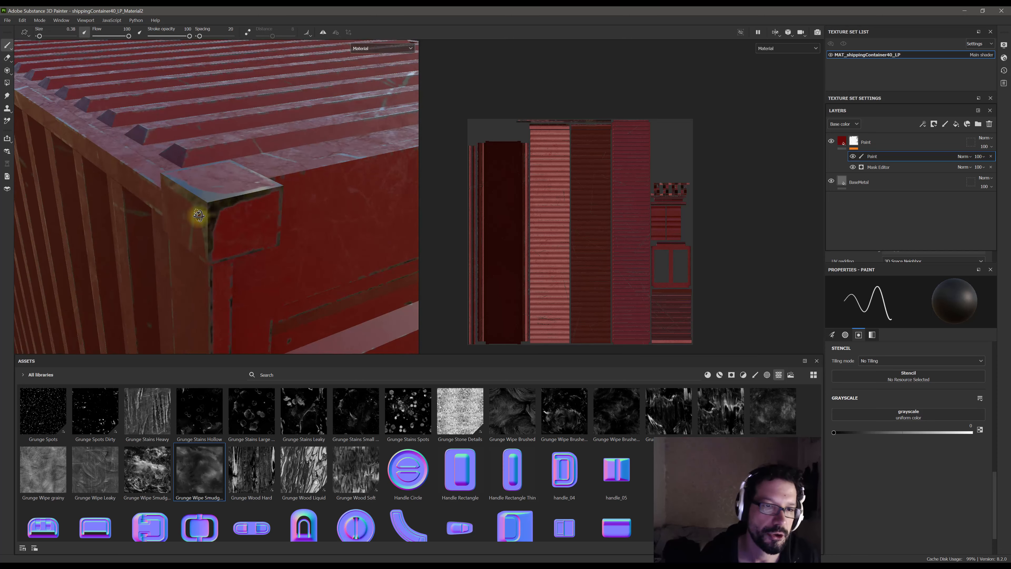
left_click_drag(199, 217, 219, 236, "alt")
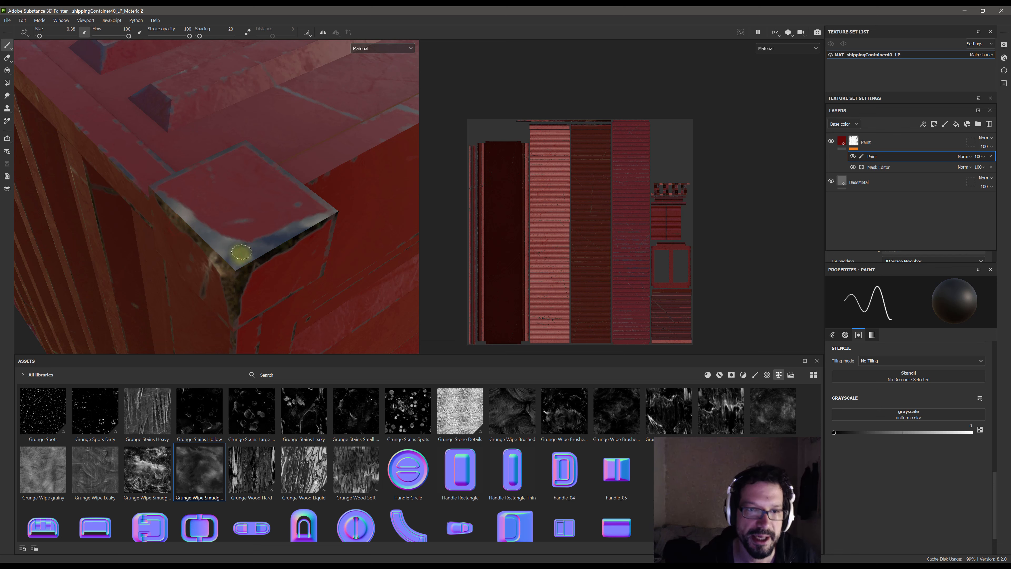
scroll(241, 252, "down", 5)
left_click_drag(237, 243, 238, 210, "alt")
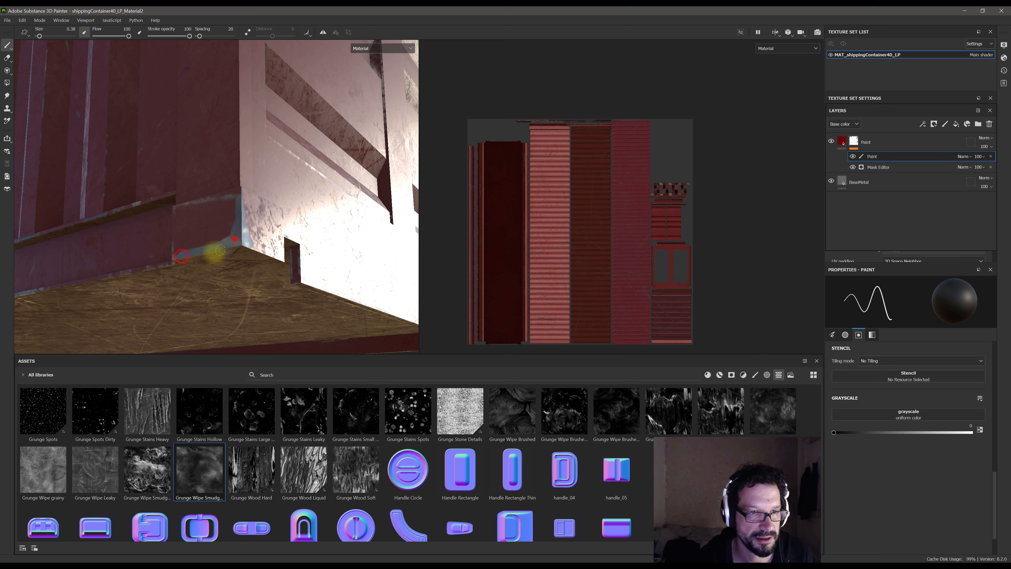
mouse_move(220, 249)
left_mouse_down("alt")
mouse_move(244, 210)
mouse_move(205, 241)
left_mouse_up("alt")
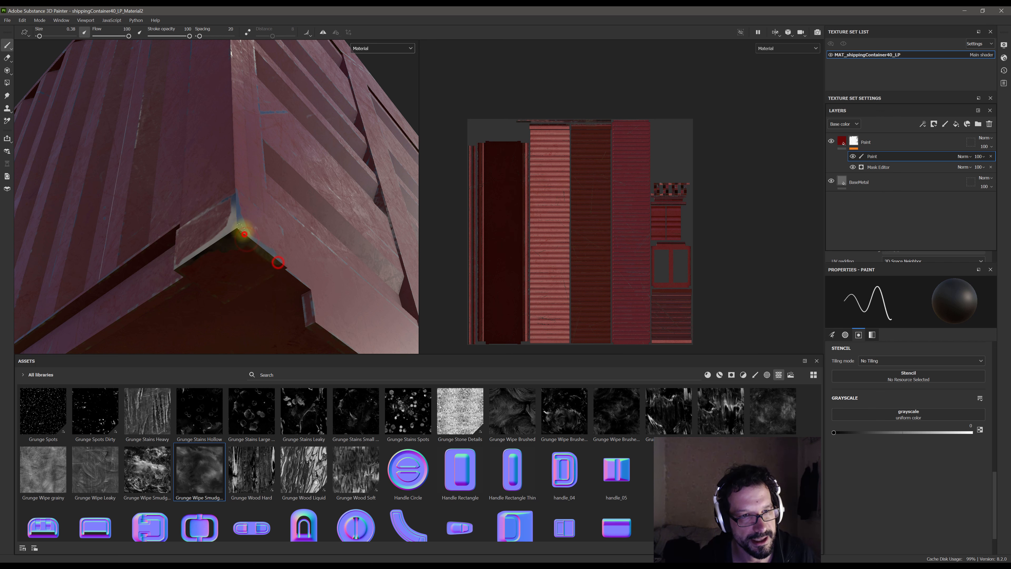
left_click_drag(244, 234, 232, 350, "alt")
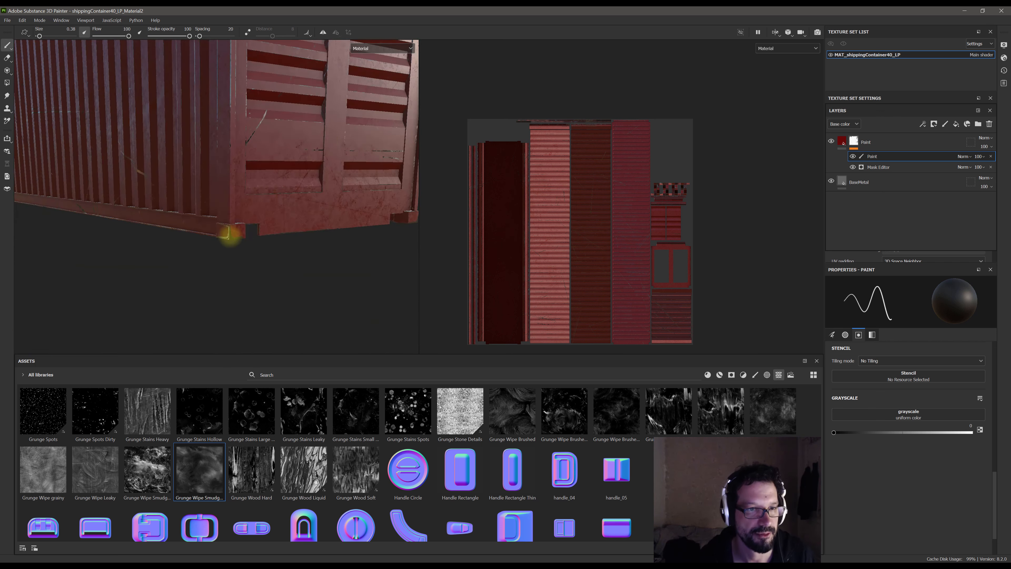
Add a fill layer and place it between the Paint and BaseMetal layers
mouse_move(227, 238)
left_mouse_down("alt")
mouse_move(283, 277)
mouse_move(213, 224)
left_mouse_up("alt")
scroll(242, 225, "down", 5)
mouse_move(233, 211)
left_mouse_down("alt")
mouse_move(242, 226)
mouse_move(232, 219)
left_mouse_up("alt")
middle_click_drag(303, 166, 233, 199, "alt")
scroll(218, 206, "up", 5)
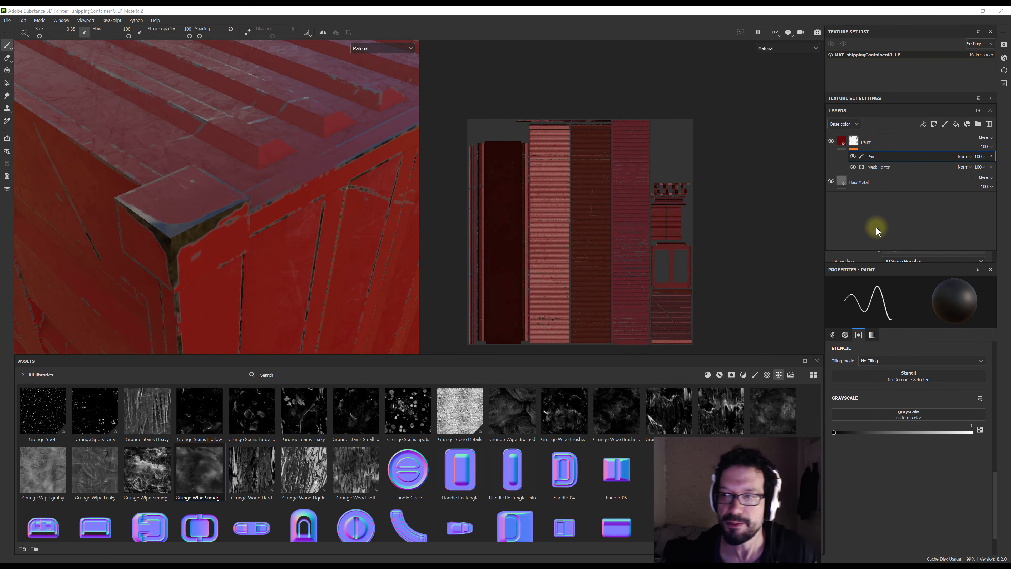
left_click(861, 231)
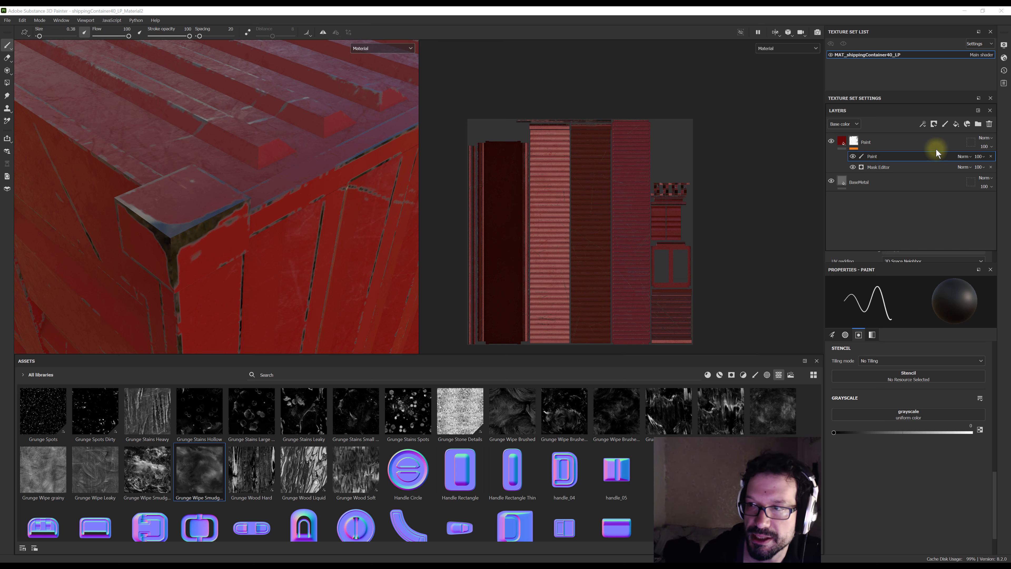
left_click(956, 125)
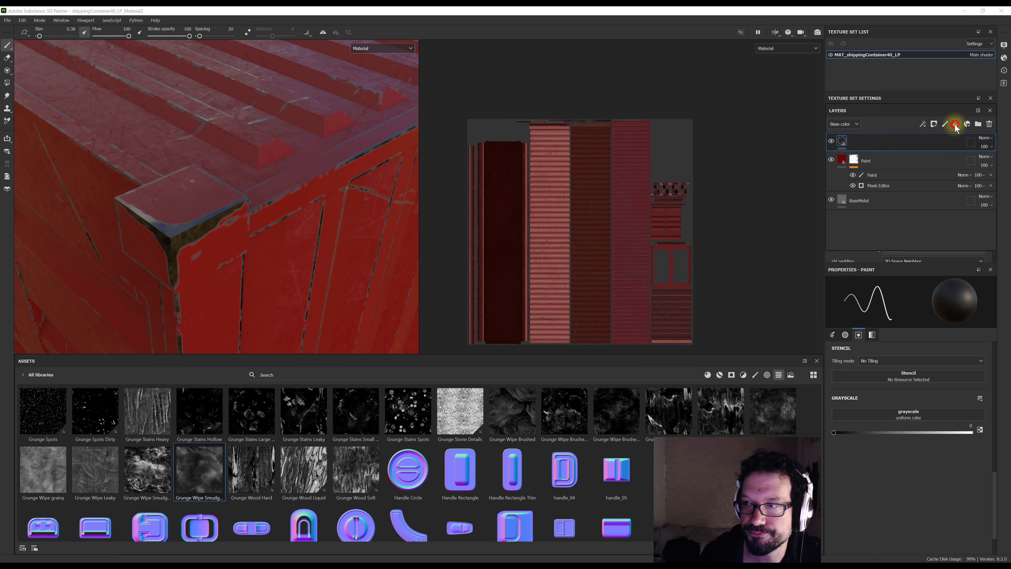
left_click_drag(873, 141, 874, 193)
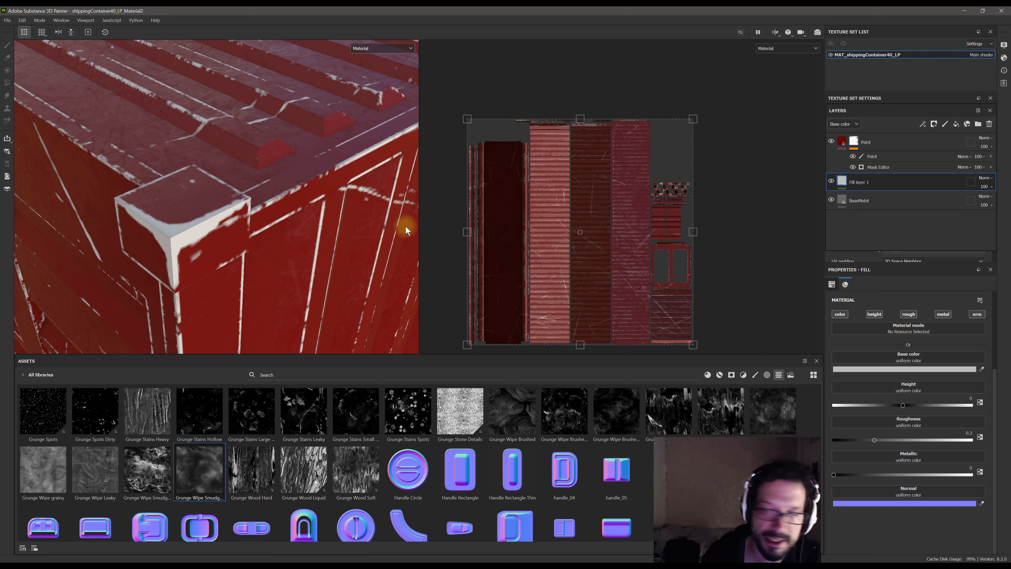
Set the new fill layer's base color to a dark brownish red
left_click(892, 370)
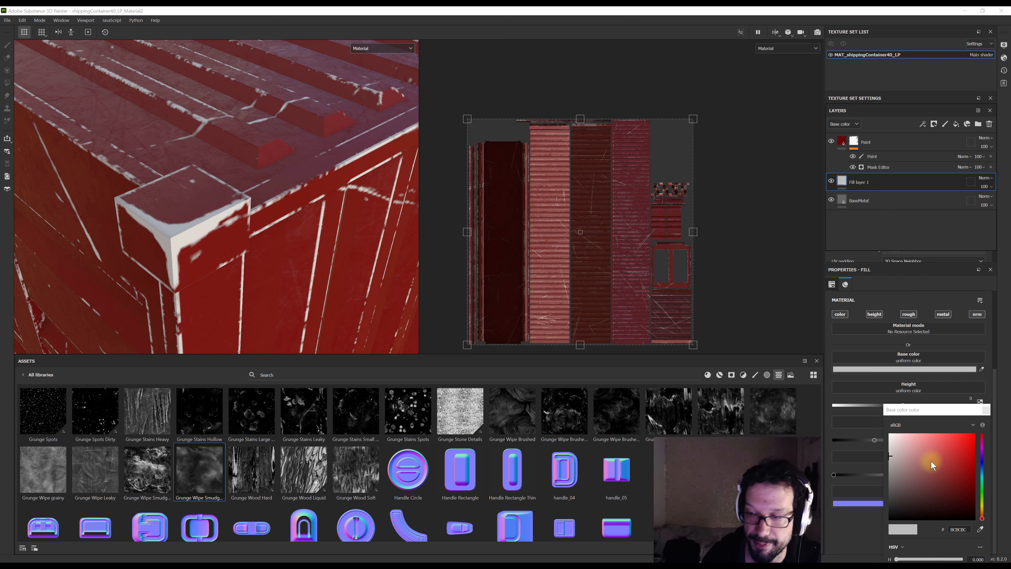
left_click(952, 473)
left_click_drag(950, 482, 947, 501)
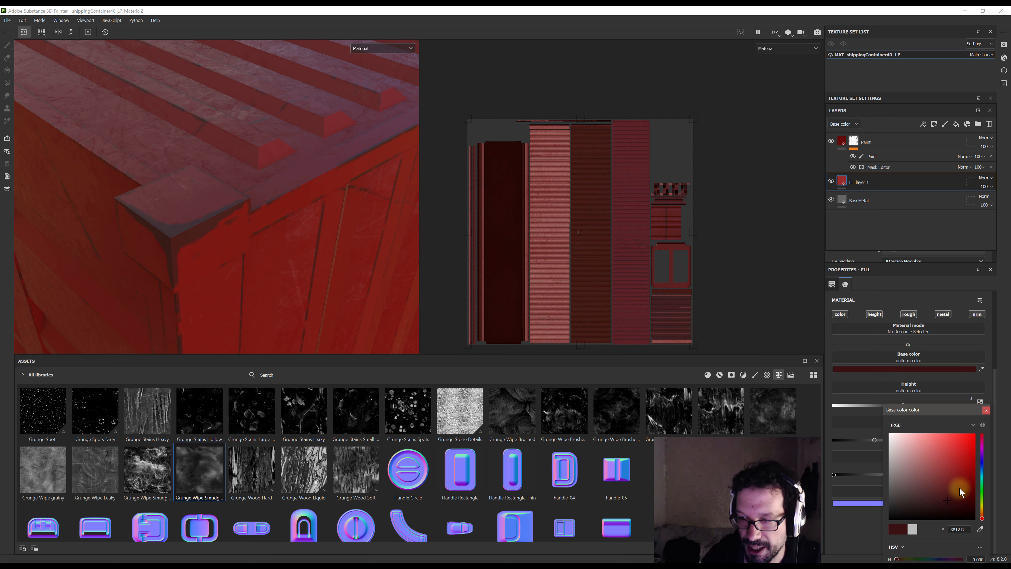
Set Fill layer 1's base color to the dark reddish brown 36150D
left_click(983, 518)
left_click_drag(984, 518, 984, 519)
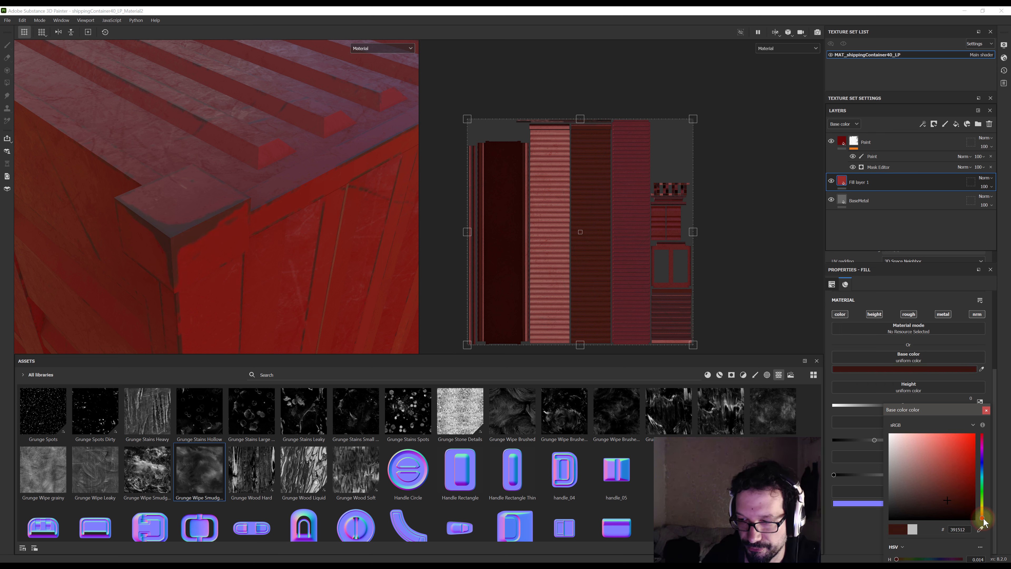
left_click(946, 501)
left_click(956, 502)
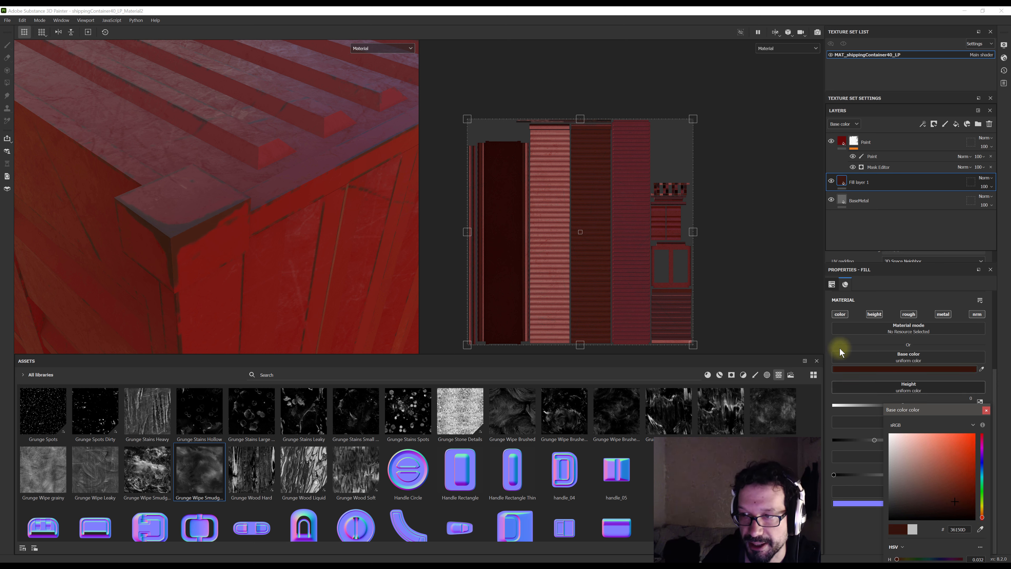
left_click(855, 237)
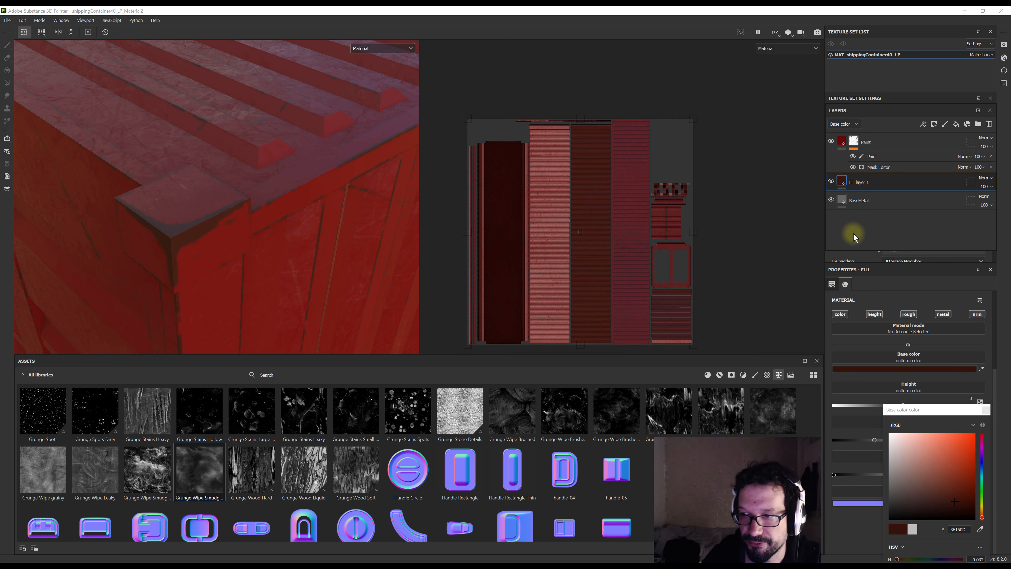
left_click(986, 410)
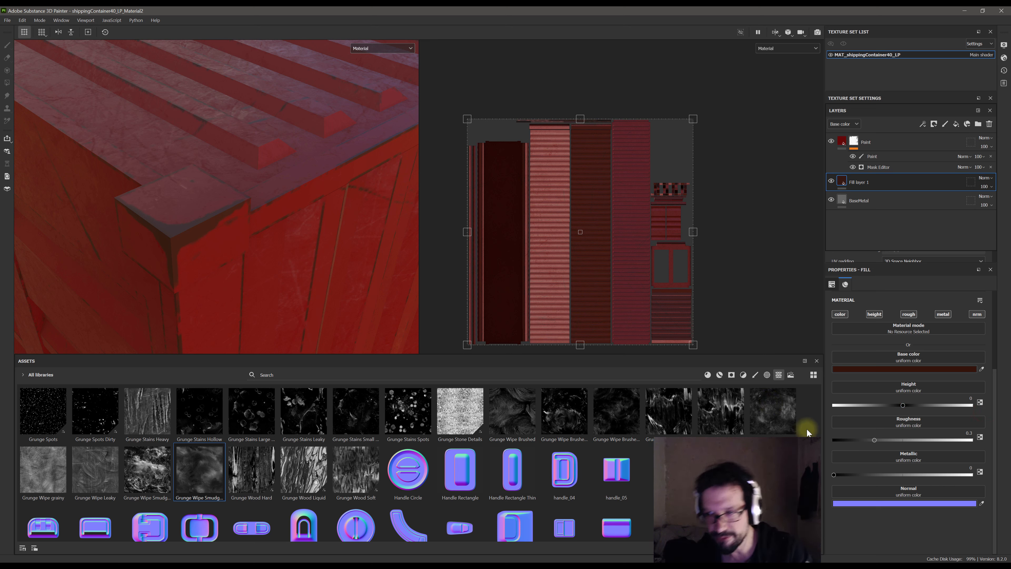
Apply the Clouds 1 texture to Fill layer 1's base color with Balance 0.46, Contrast 0.16, noise Scale 8 and Disorder 1
left_click(883, 369)
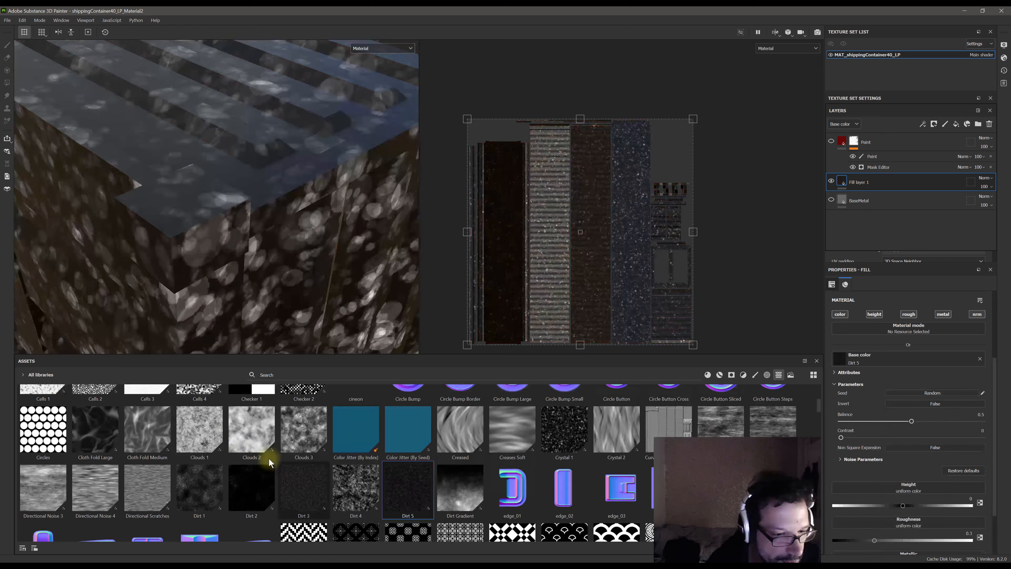
left_click_drag(194, 436, 840, 358)
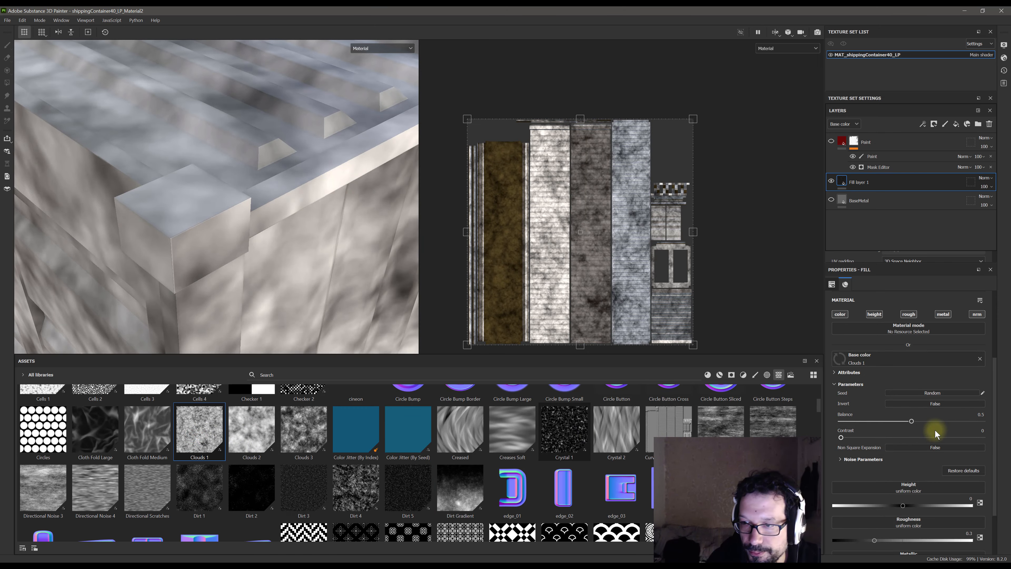
left_click(841, 461)
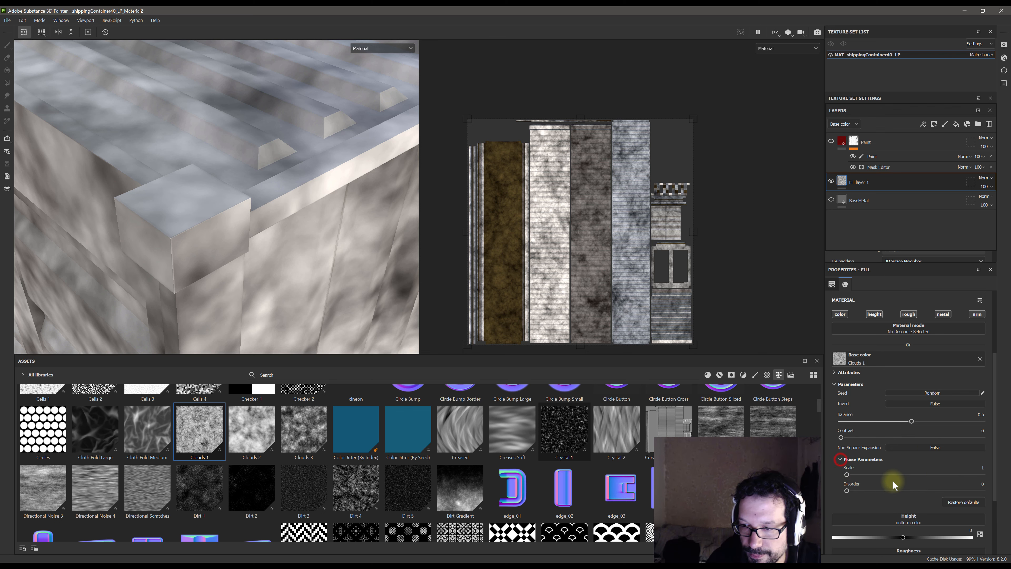
left_click_drag(847, 474, 1008, 469)
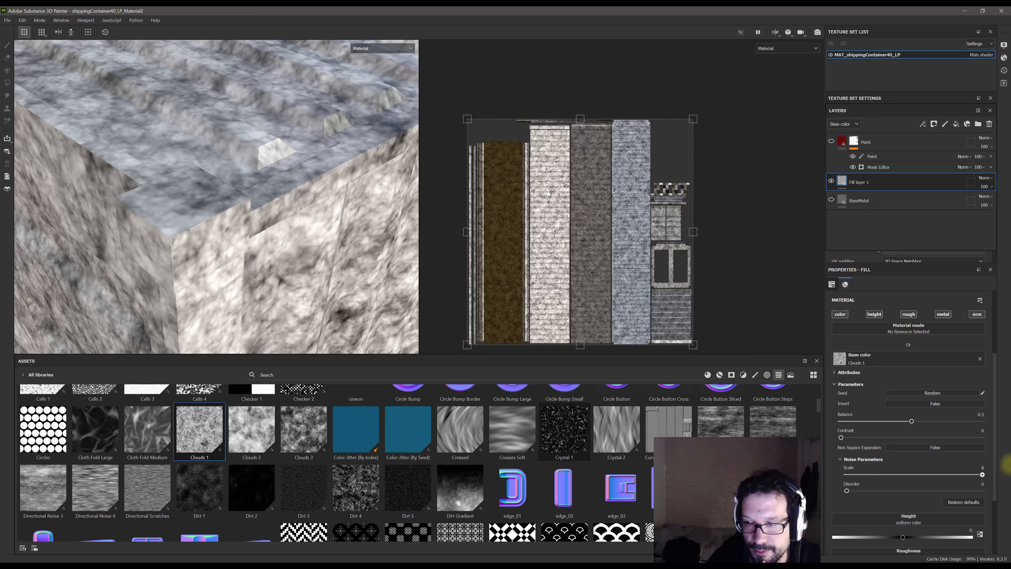
left_click_drag(847, 490, 1008, 480)
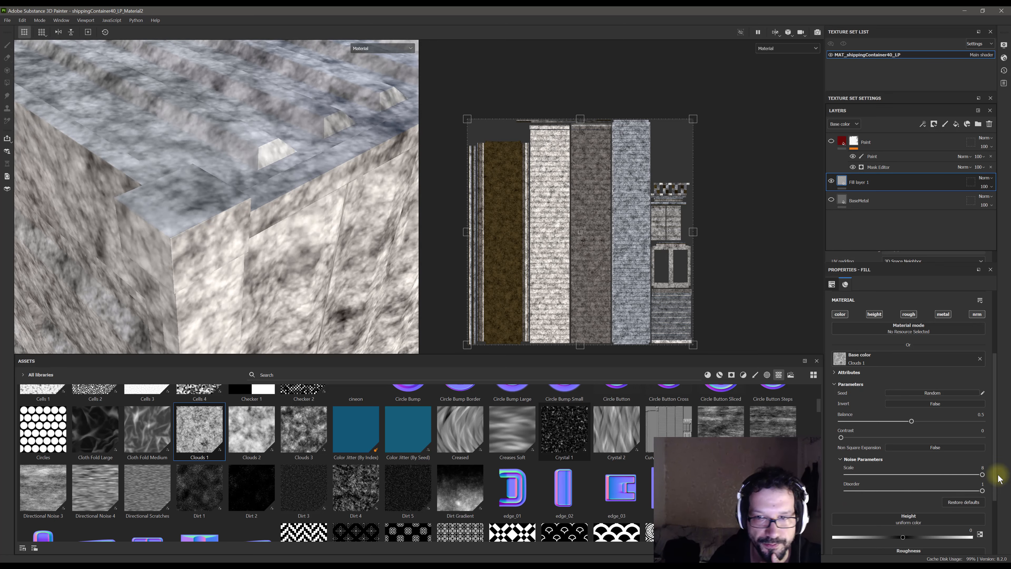
left_click(843, 438)
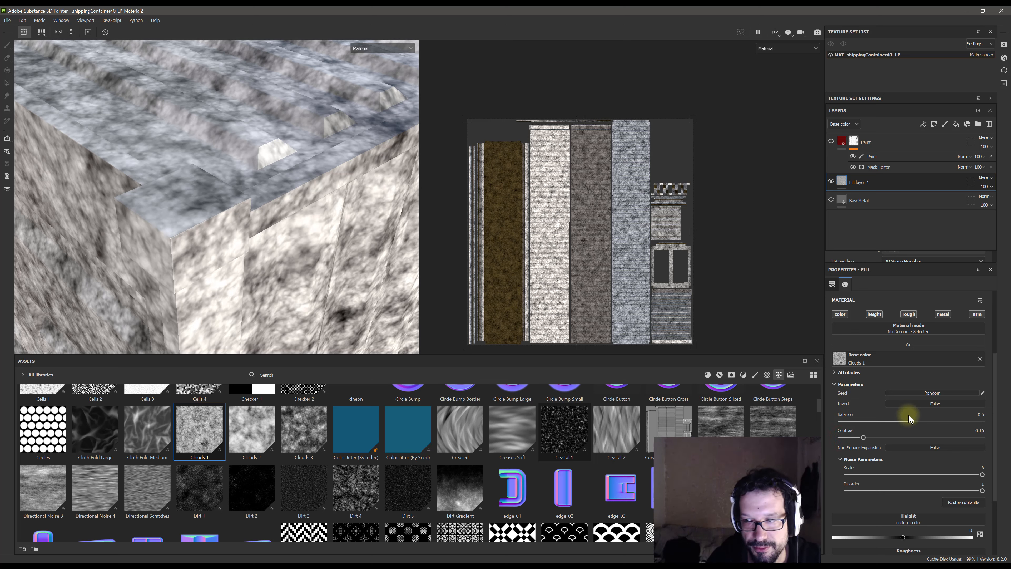
mouse_move(915, 427)
left_mouse_down()
mouse_move(951, 425)
mouse_move(879, 429)
mouse_move(907, 427)
left_mouse_up()
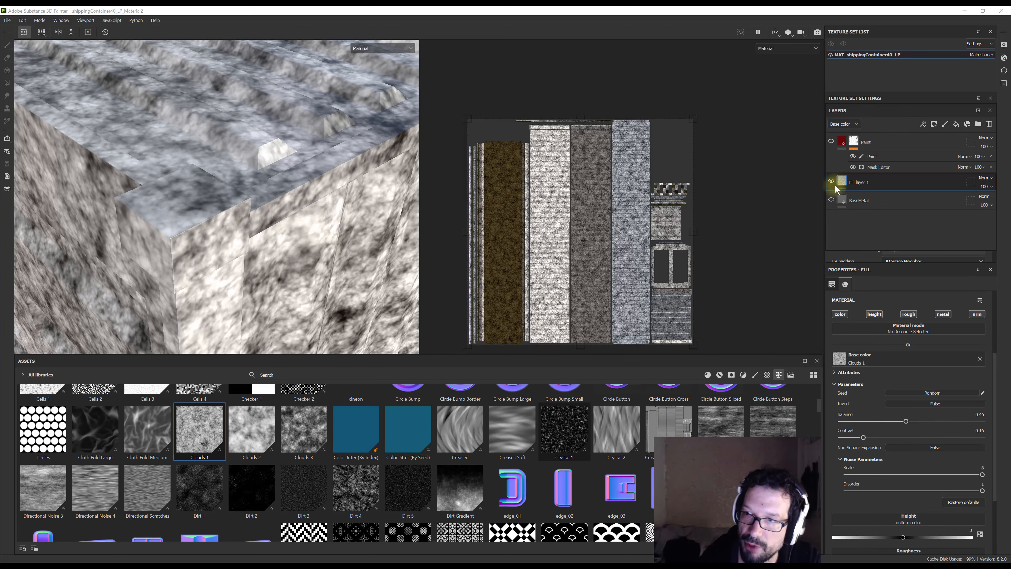
Add a filter to Fill layer 1 and assign the Gradient filter to it
right_click(842, 182)
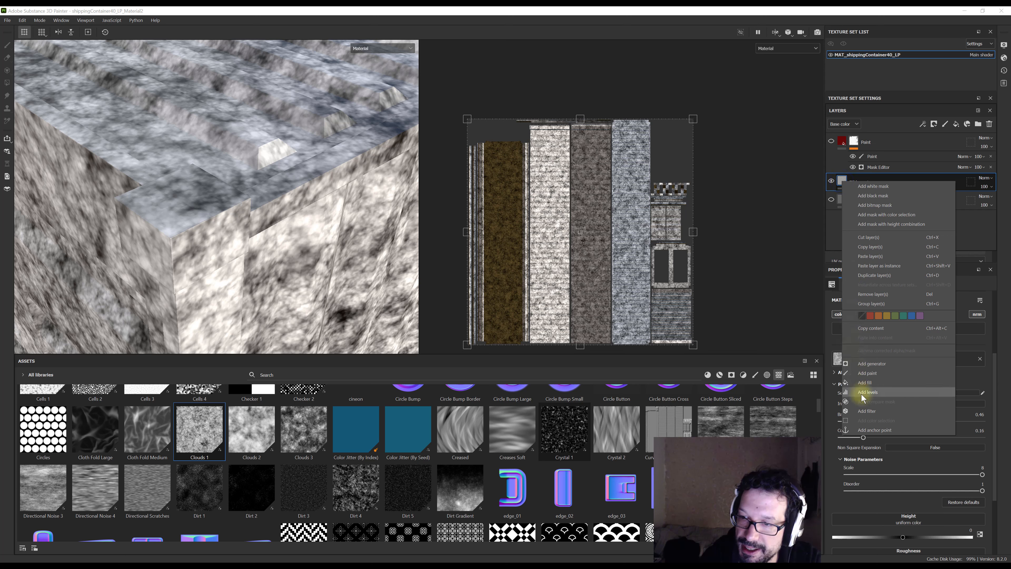
left_click(879, 414)
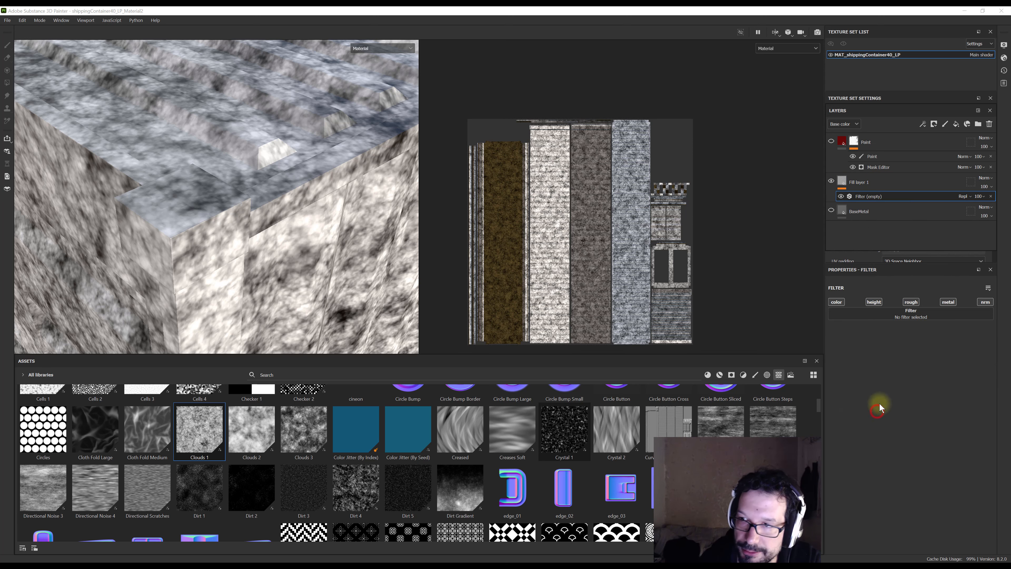
left_click(316, 372)
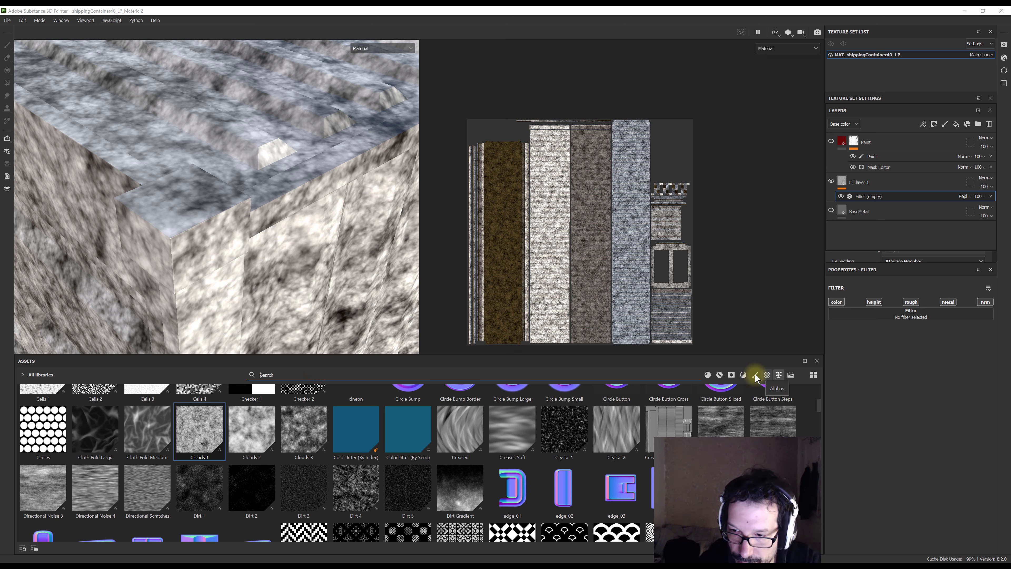
left_click(743, 375)
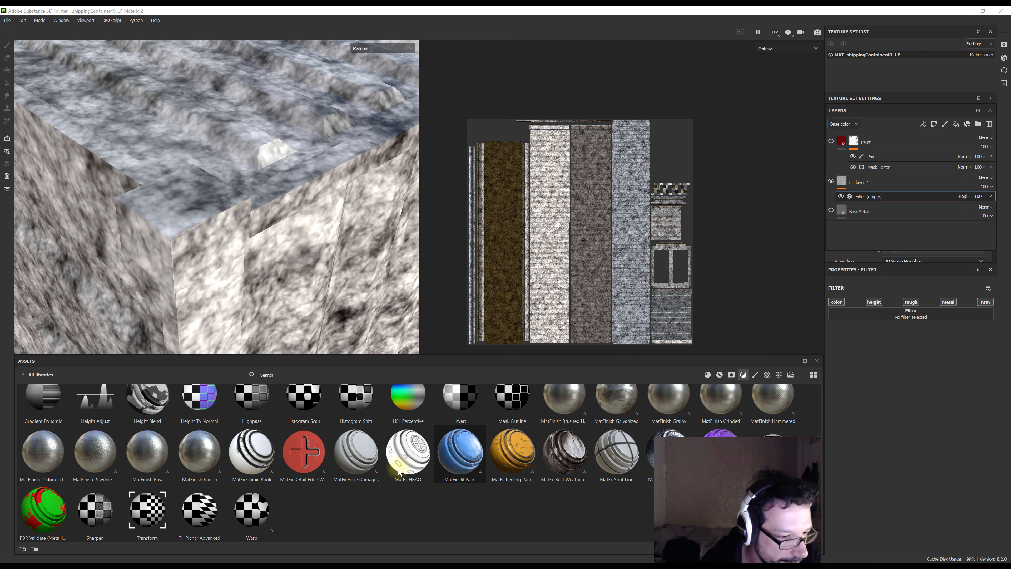
scroll(261, 495, "up", 2)
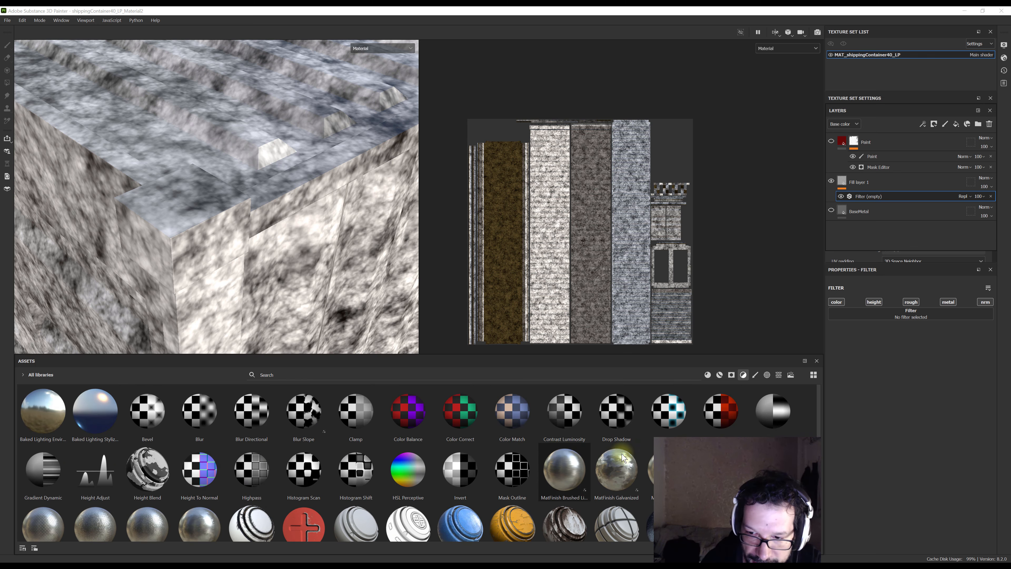
left_click_drag(731, 422, 909, 318)
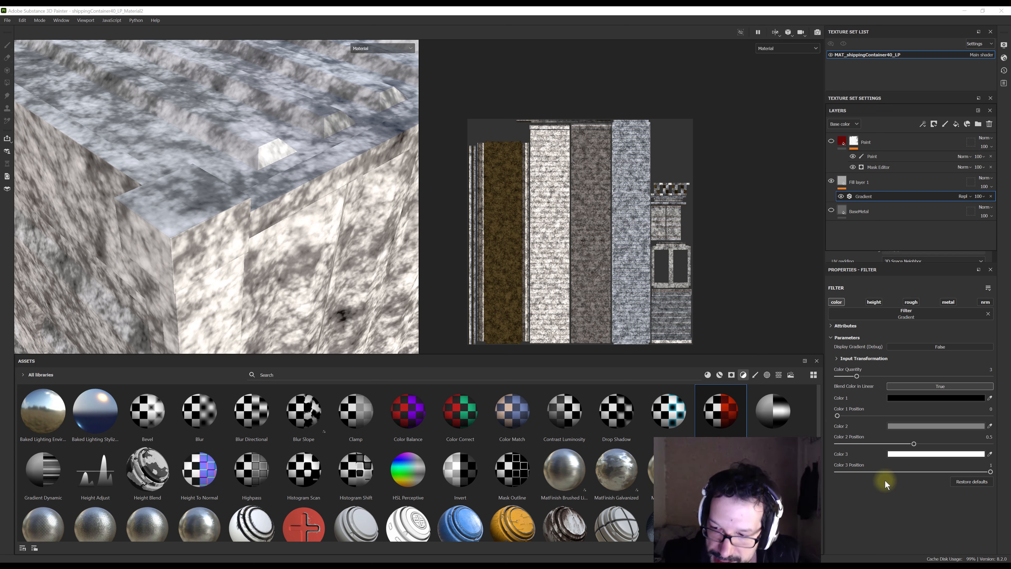
Set Color 2 of the Gradient filter on Fill layer 1 to the dark red 380D0D
left_click(841, 184)
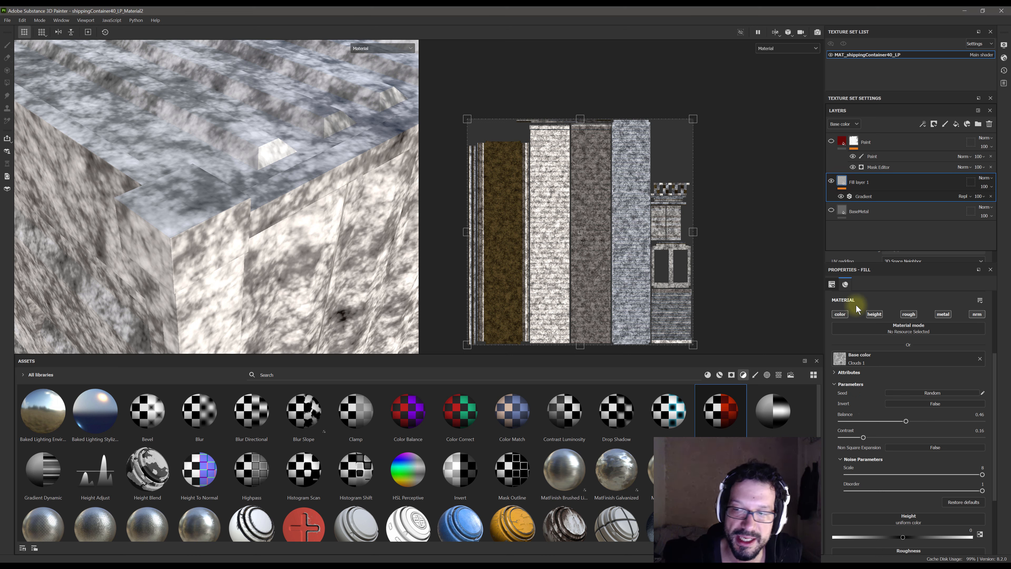
left_click(885, 198)
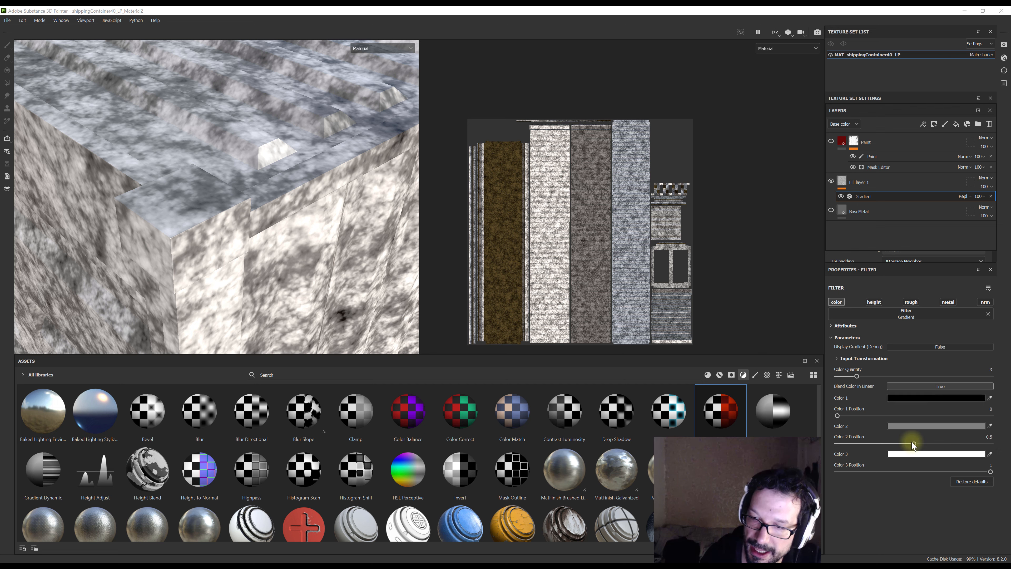
left_click(915, 426)
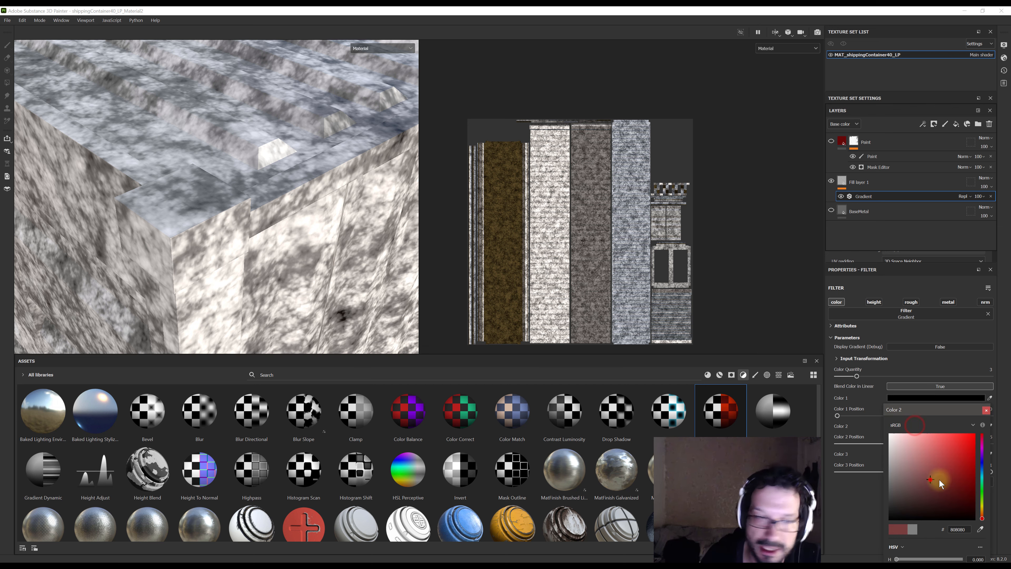
left_click_drag(950, 484, 956, 501)
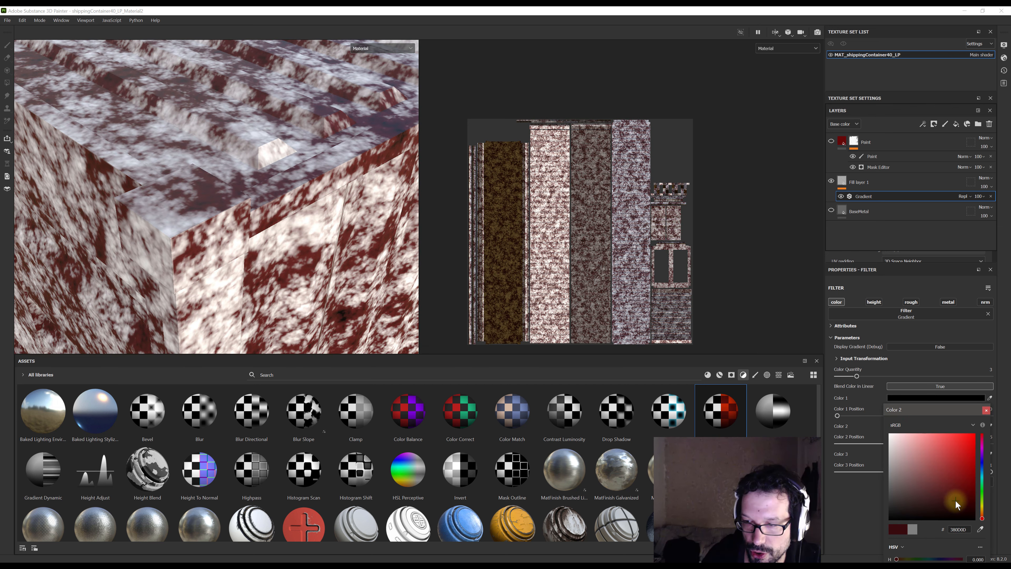
left_click(859, 493)
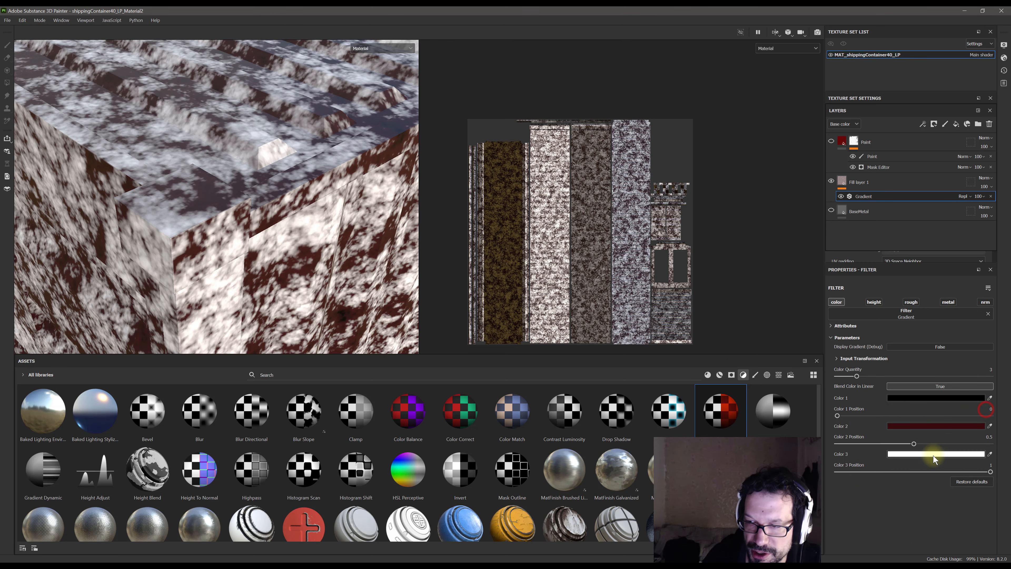
Set the Gradient filter's Color 3 to the near-black red 110202 and Color 1 to 140303
left_click(935, 453)
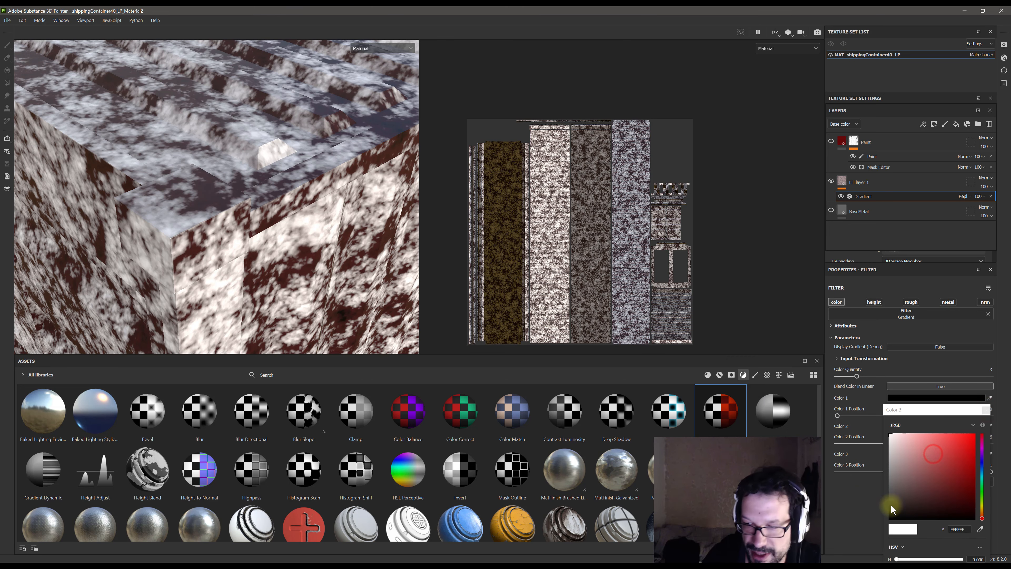
left_click(958, 516)
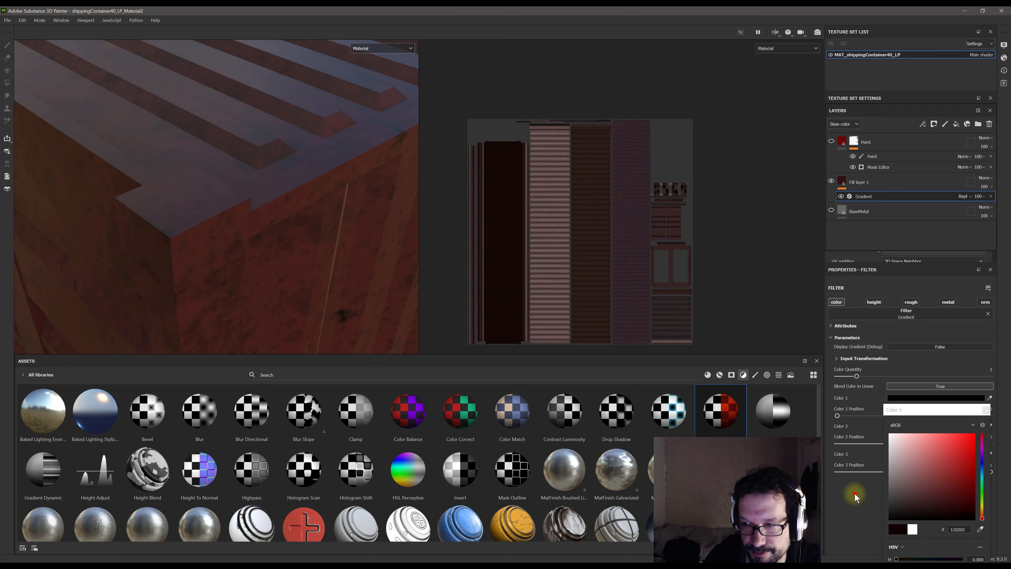
left_click(917, 398)
left_click(966, 514)
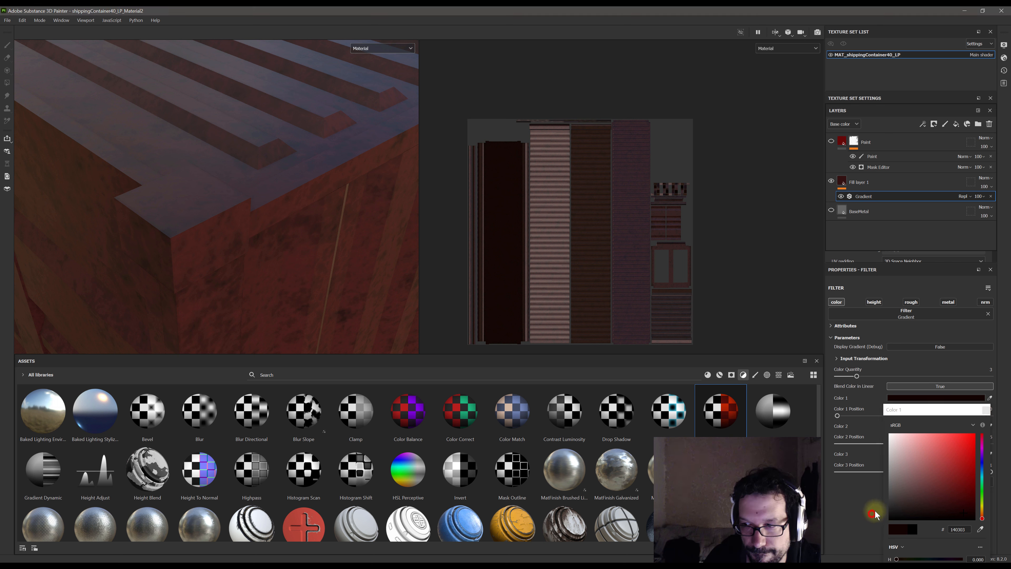
left_click(986, 410)
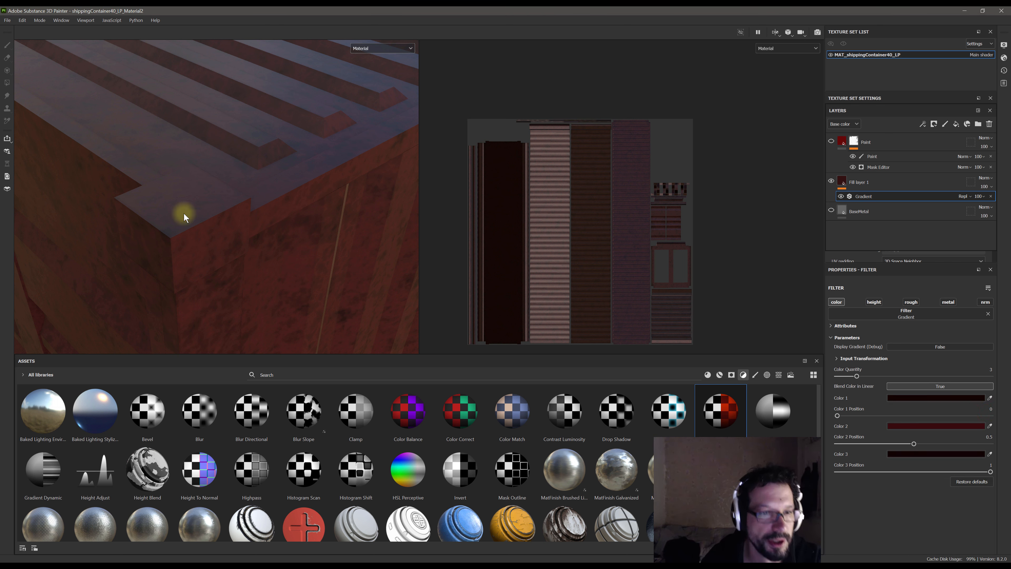
Shift the Gradient filter's Color 3 toward orange, giving the very dark brown 110802
scroll(183, 201, "down", 3)
scroll(174, 208, "up", 2)
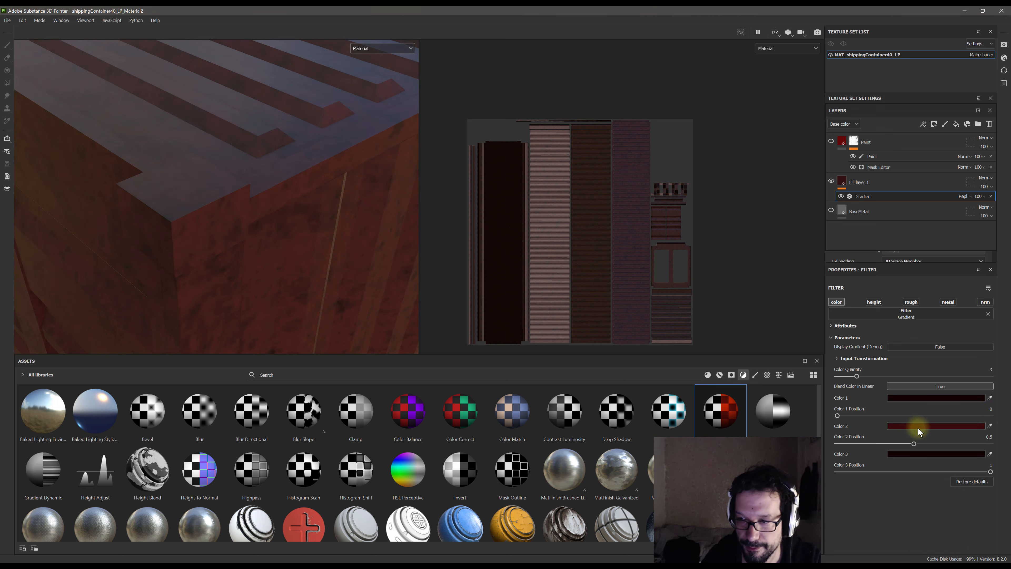
left_click(917, 455)
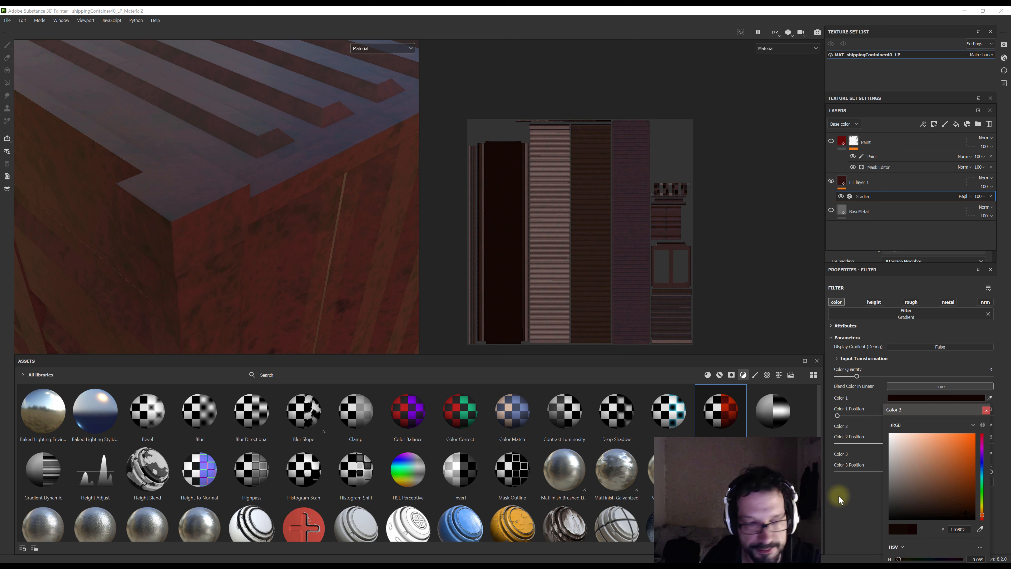
left_click(986, 410)
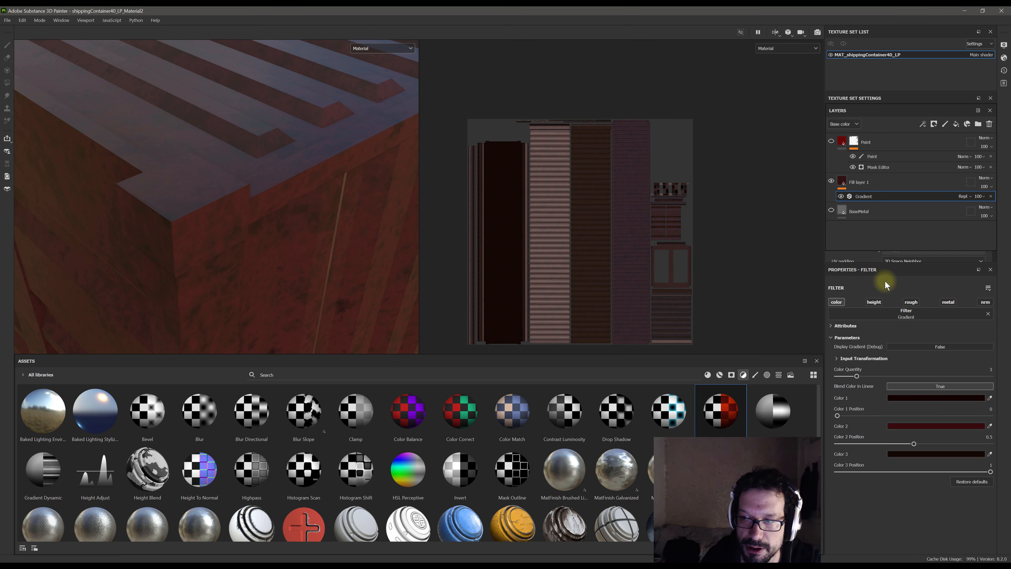
Rename Fill layer 1 as Rust
left_click(865, 207)
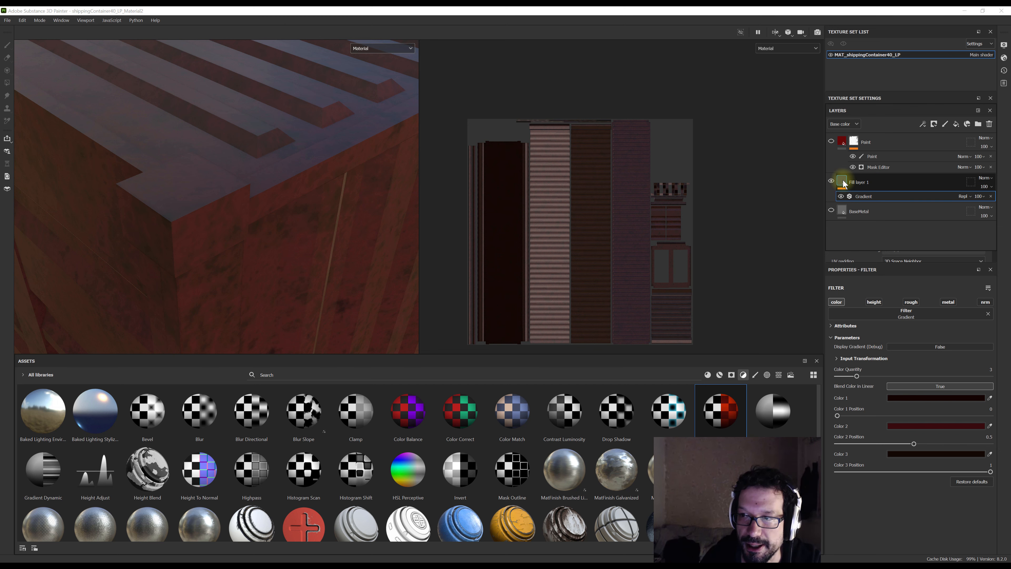
left_click(856, 181)
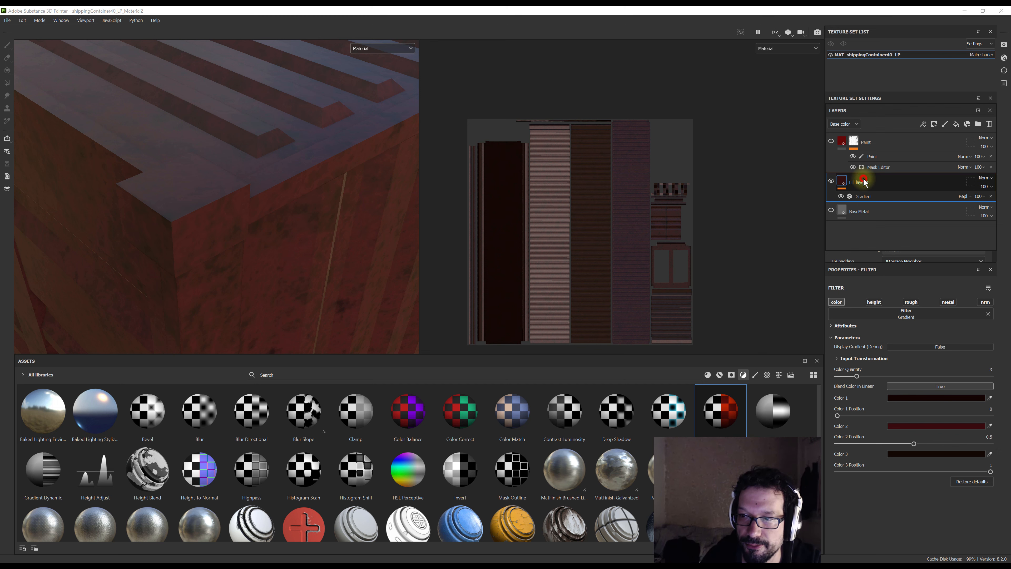
left_click(862, 196)
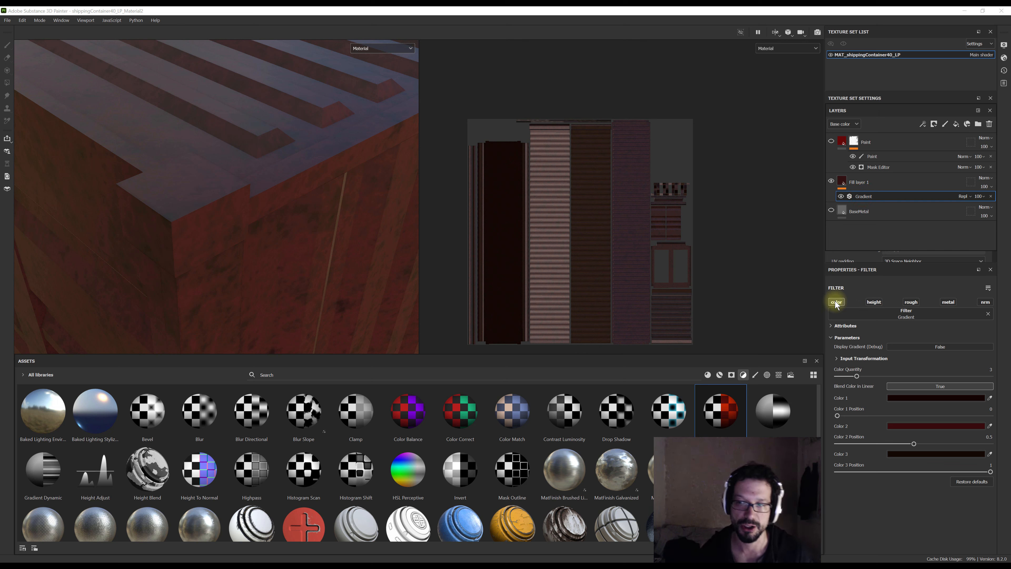
left_click(843, 182)
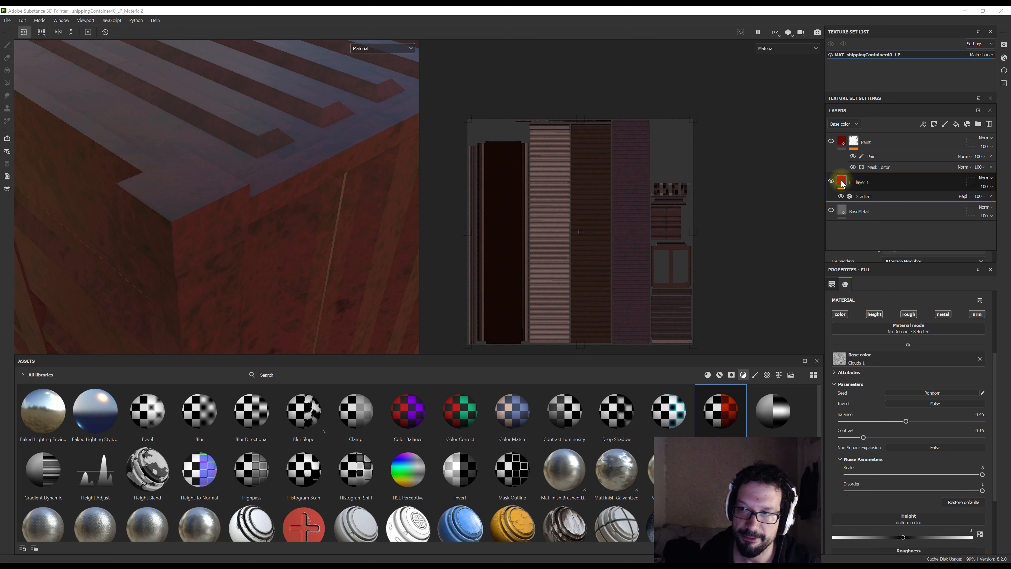
double_click(856, 182)
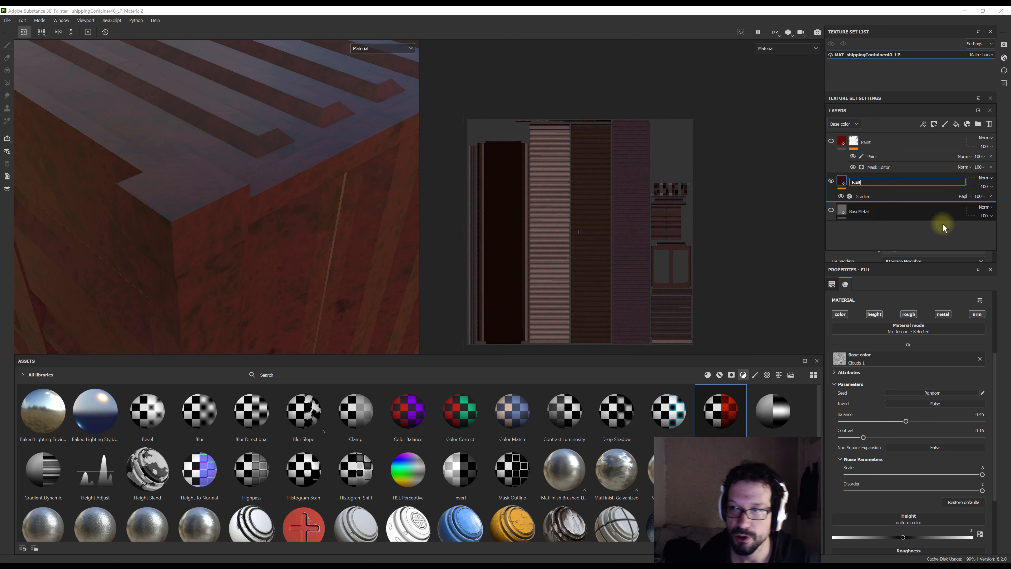
key("Return")
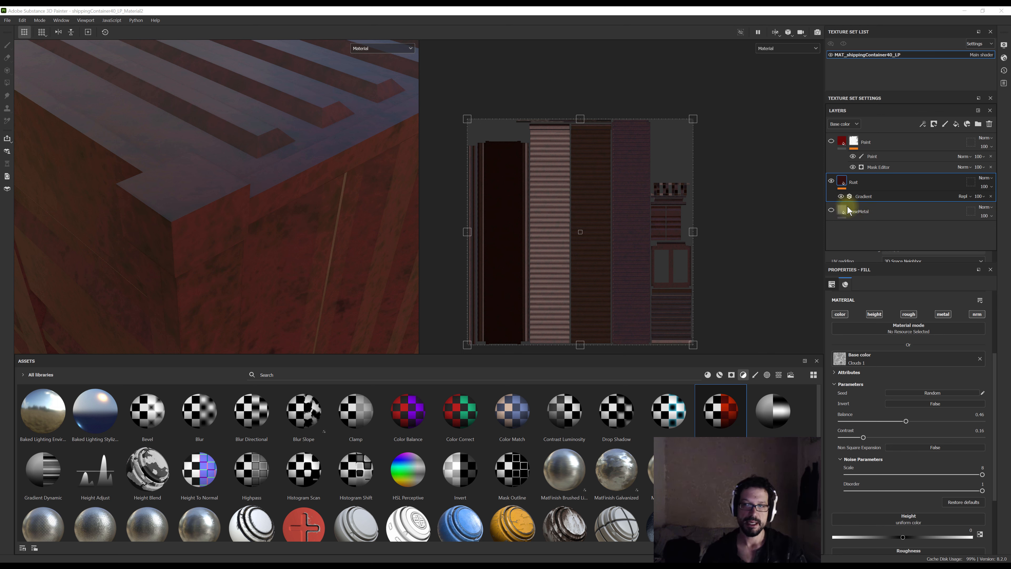
Set the Rust fill layer's Roughness to 1 and its Metallic to 0
left_click(864, 196)
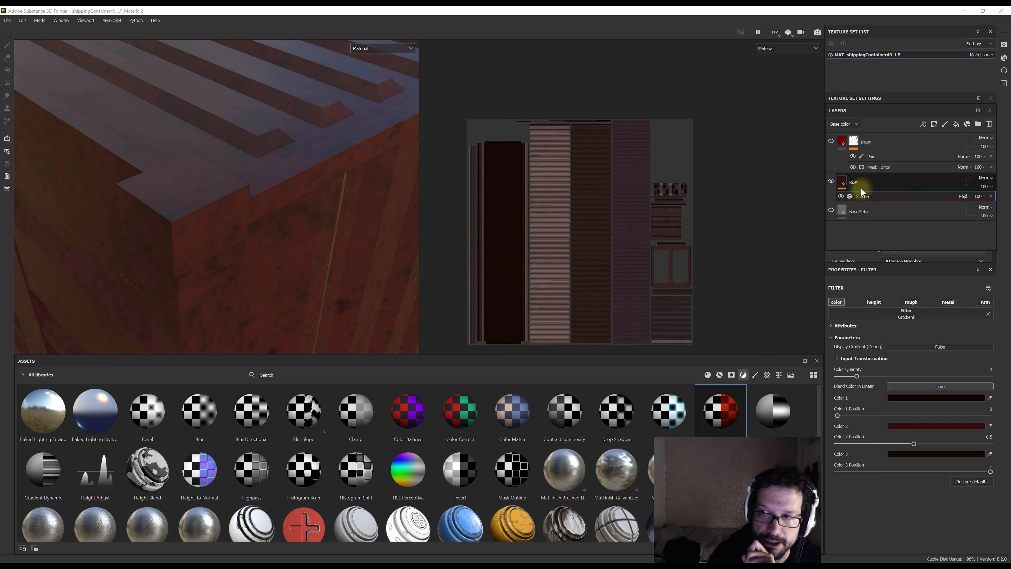
left_click(854, 183)
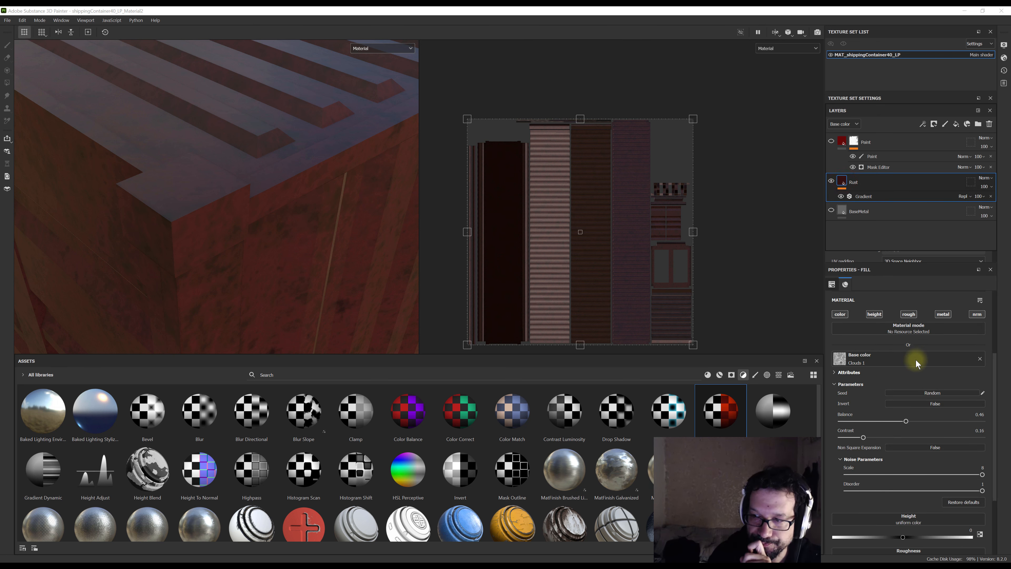
left_click(834, 384)
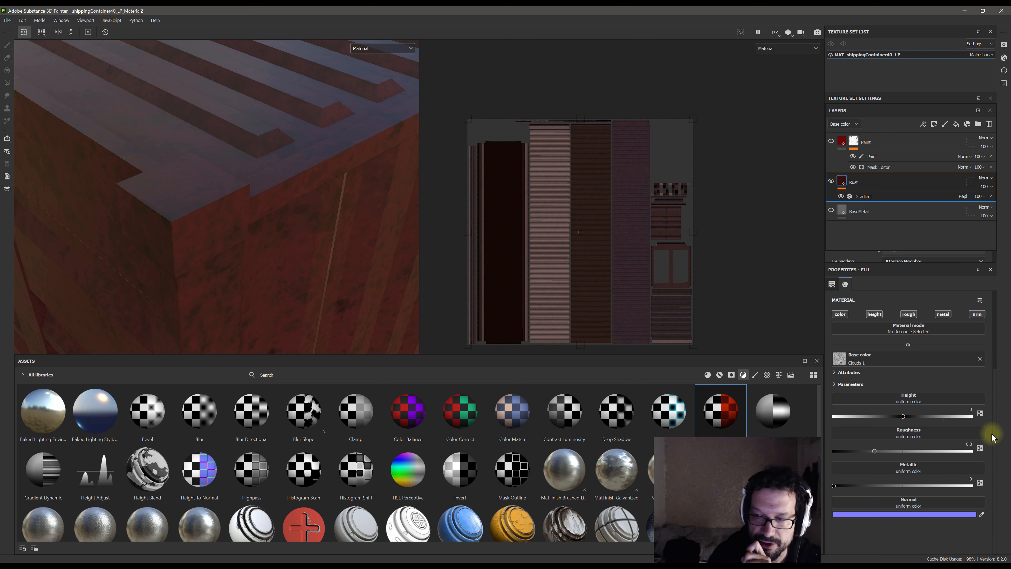
left_click(876, 451)
left_click_drag(967, 454, 993, 449)
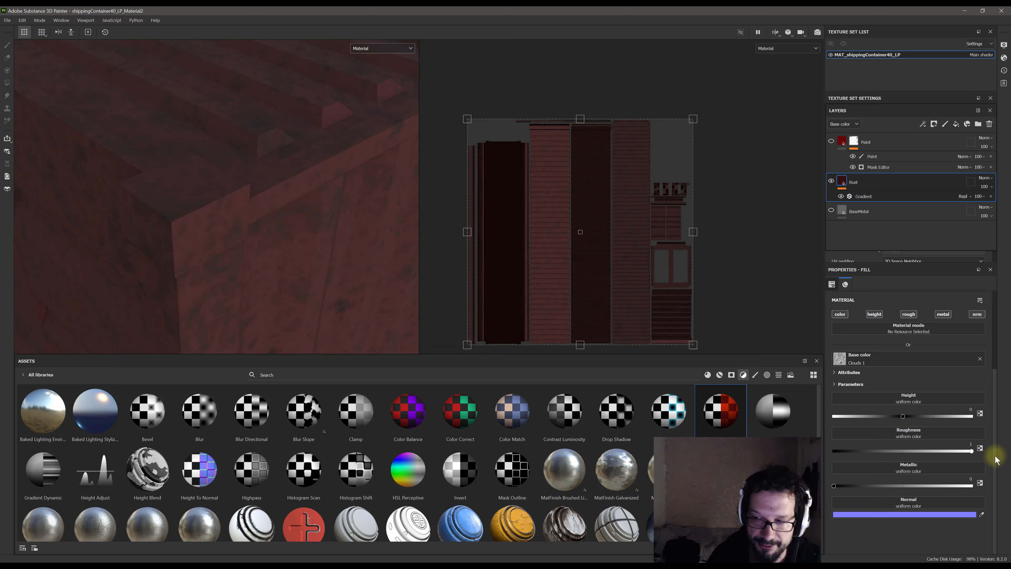
left_click(835, 485)
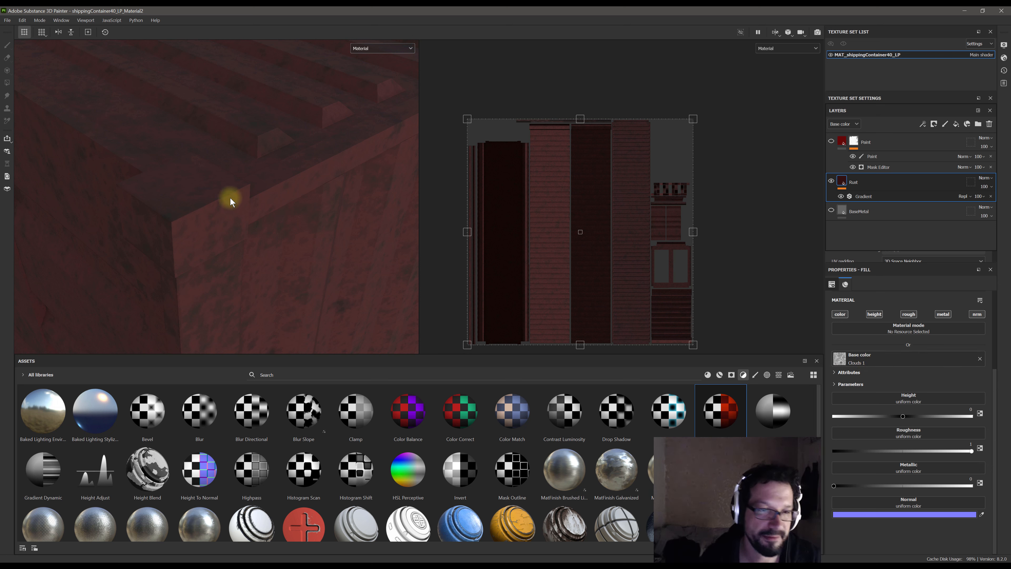
scroll(262, 185, "down", 5)
left_click_drag(246, 193, 276, 224, "alt")
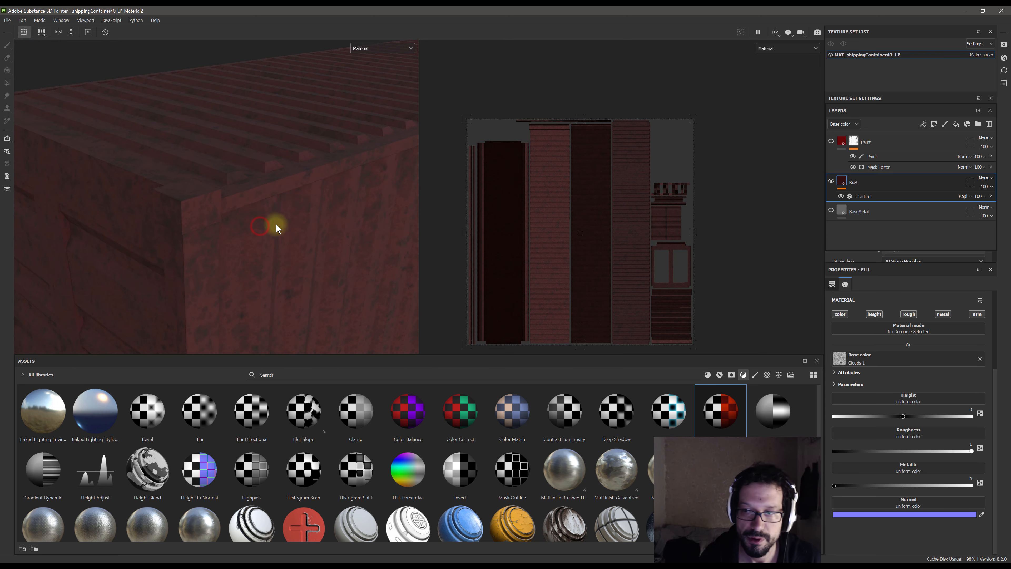
Add a white mask to the Rust layer and drive it with a Dripping Rust generator
right_click(858, 183)
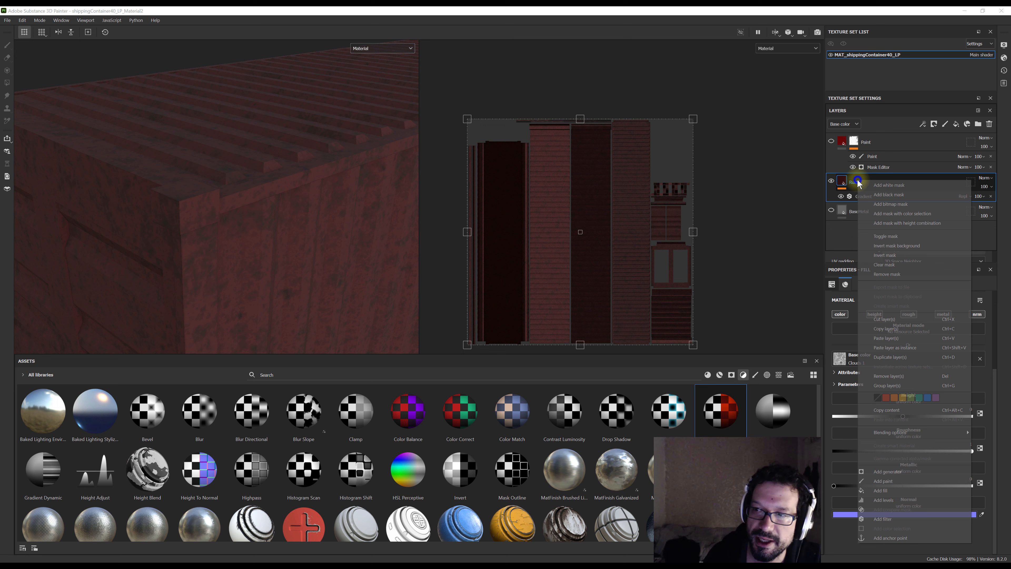
left_click(883, 201)
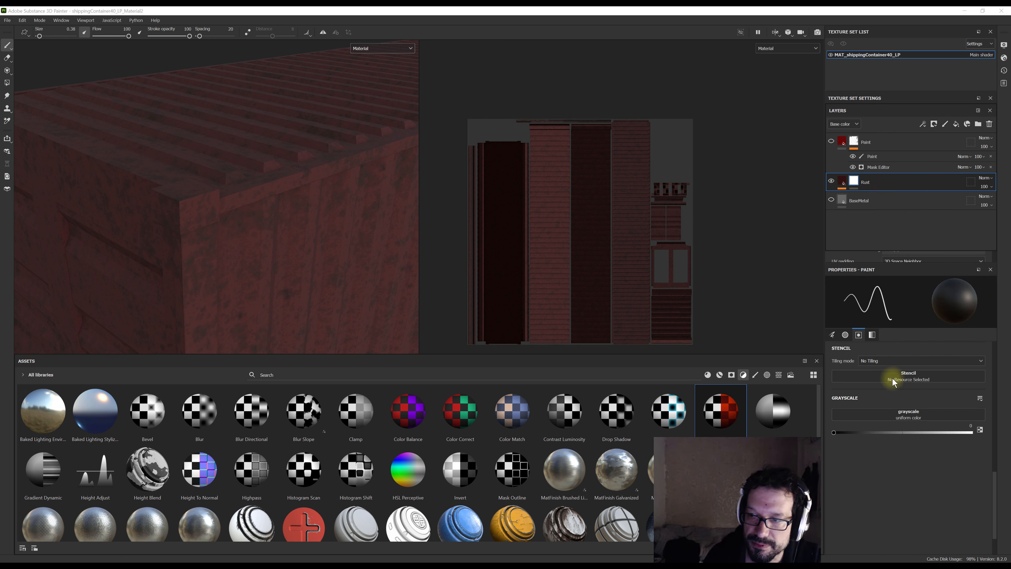
right_click(857, 183)
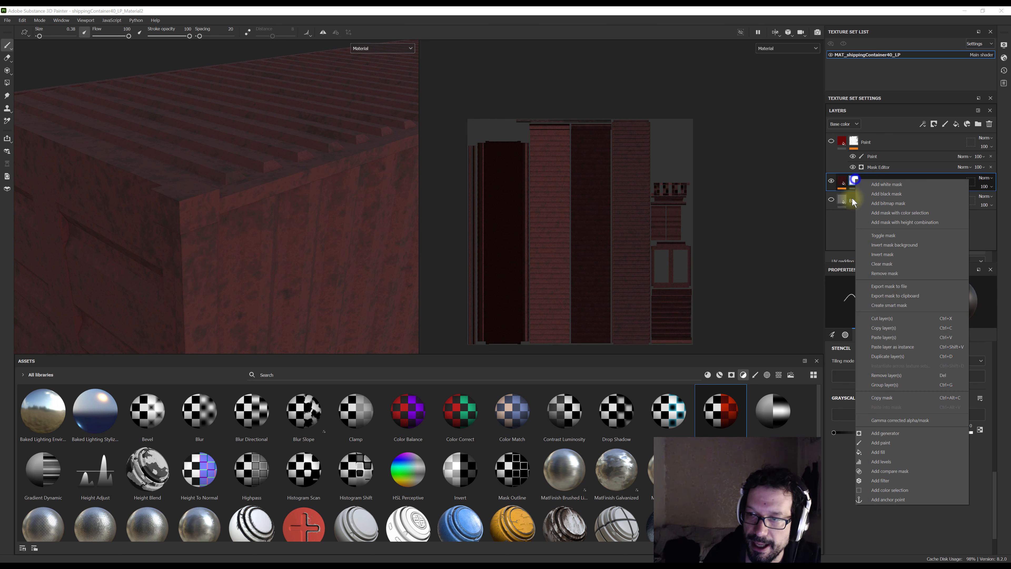
left_click(855, 423)
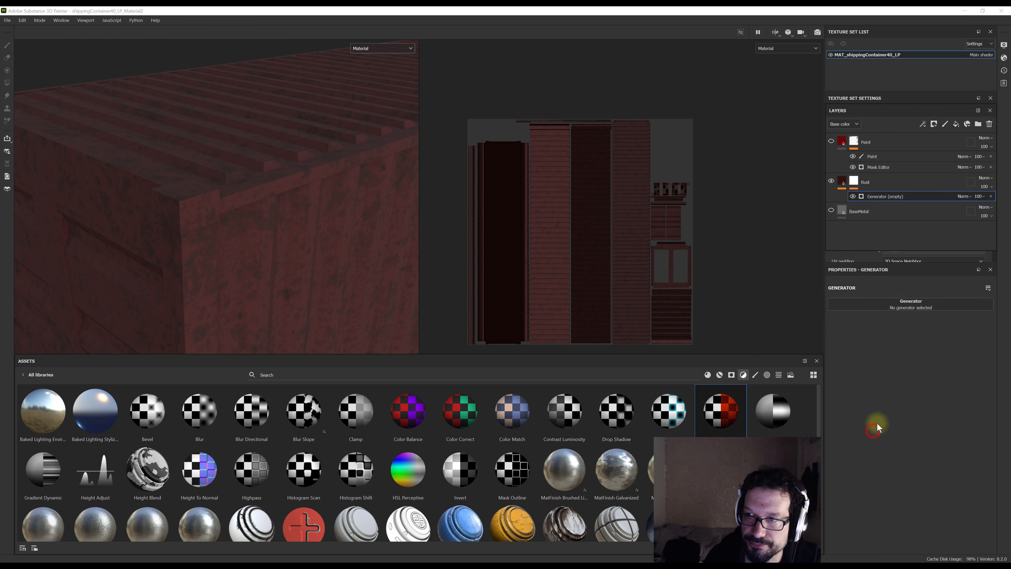
left_click(894, 306)
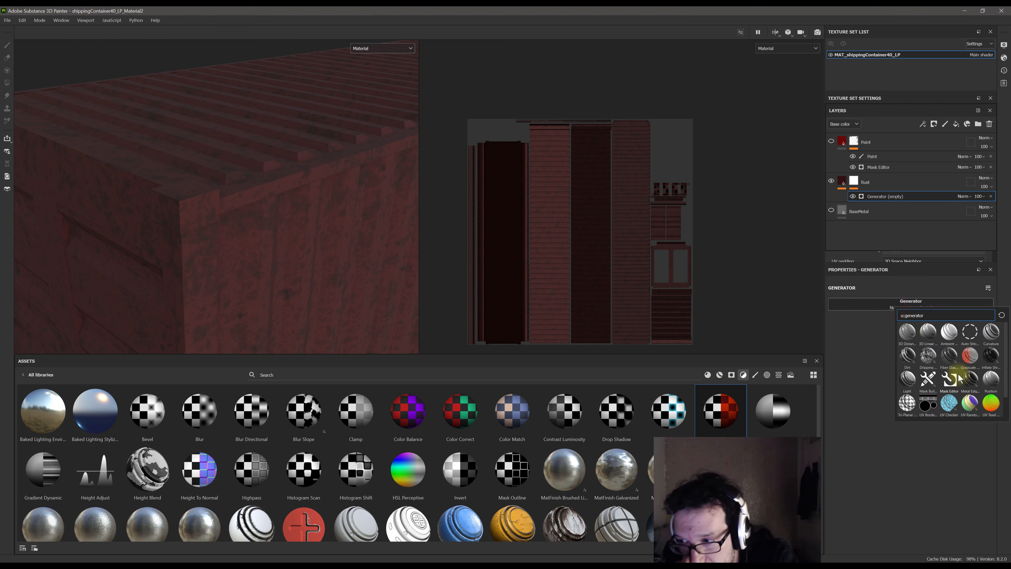
left_click(933, 357)
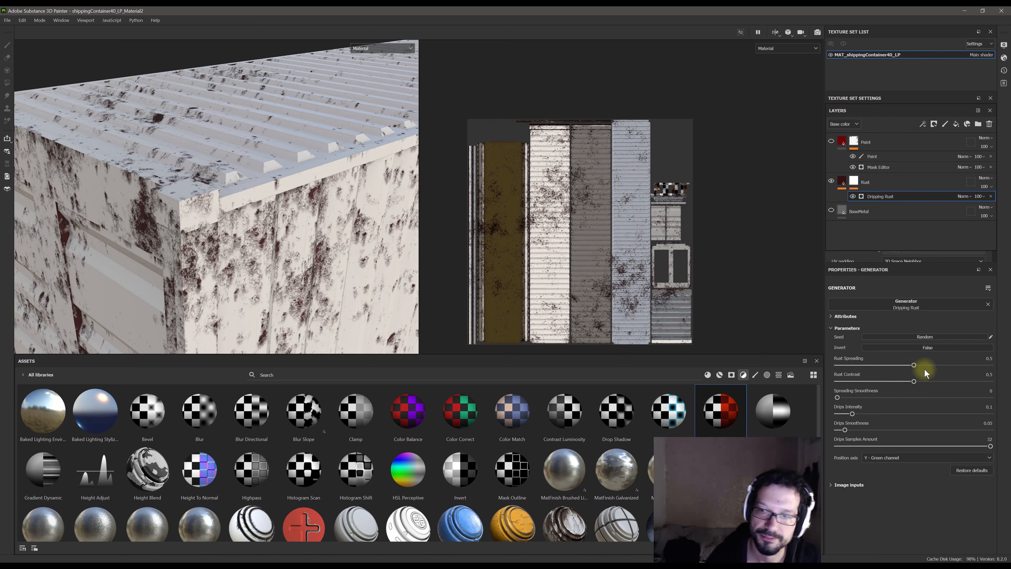
left_click_drag(220, 159, 282, 210, "alt")
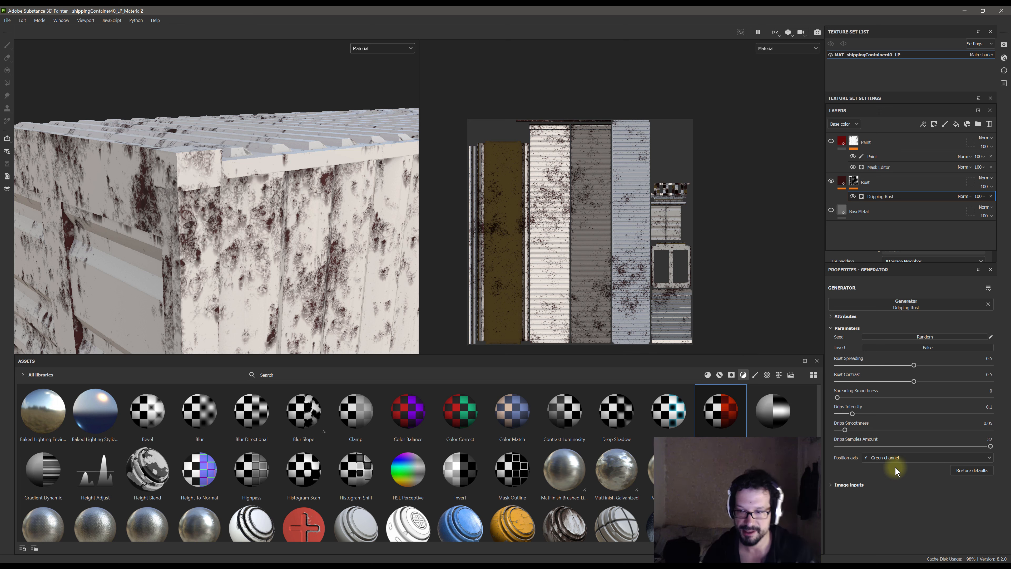
Examine the Dripping Rust generator's image inputs and the direction of the rust drips around the container
left_click(832, 485)
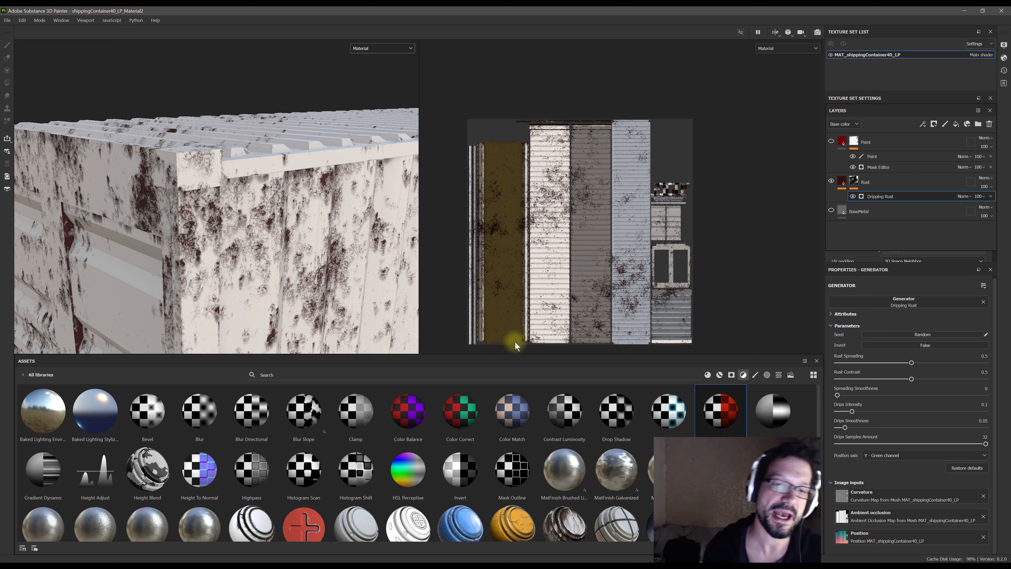
scroll(182, 192, "down", 6)
middle_click_drag(266, 210, 196, 220, "alt")
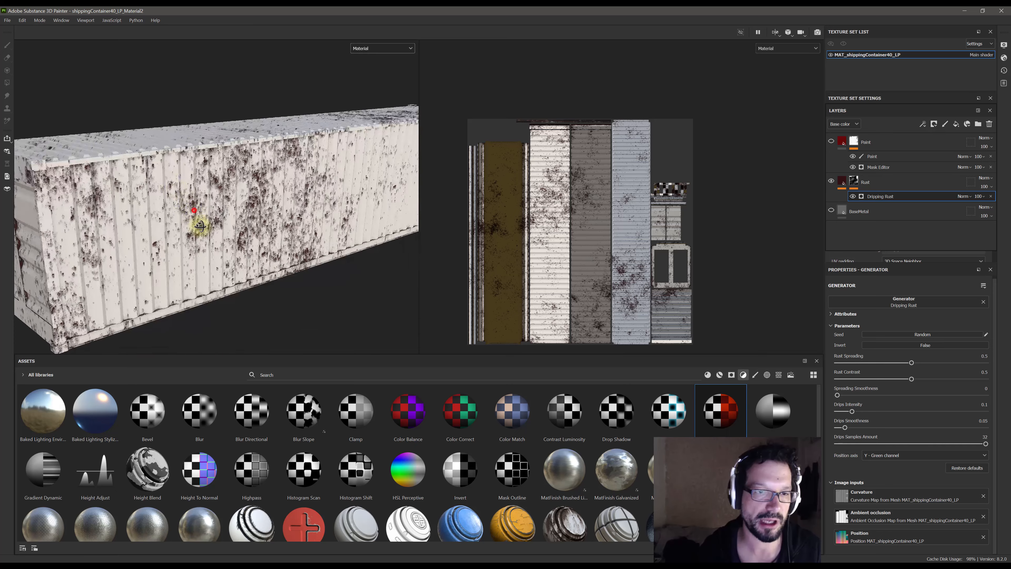
left_click_drag(196, 221, 307, 199, "alt")
middle_click_drag(191, 217, 179, 256, "alt")
left_click_drag(178, 256, 233, 235, "alt")
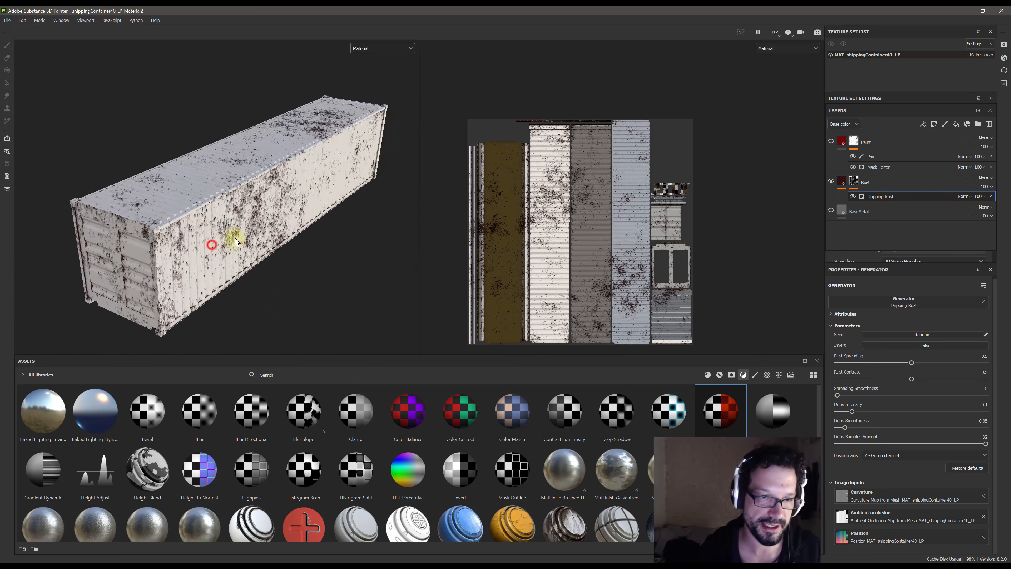
middle_click_drag(213, 244, 233, 235, "alt")
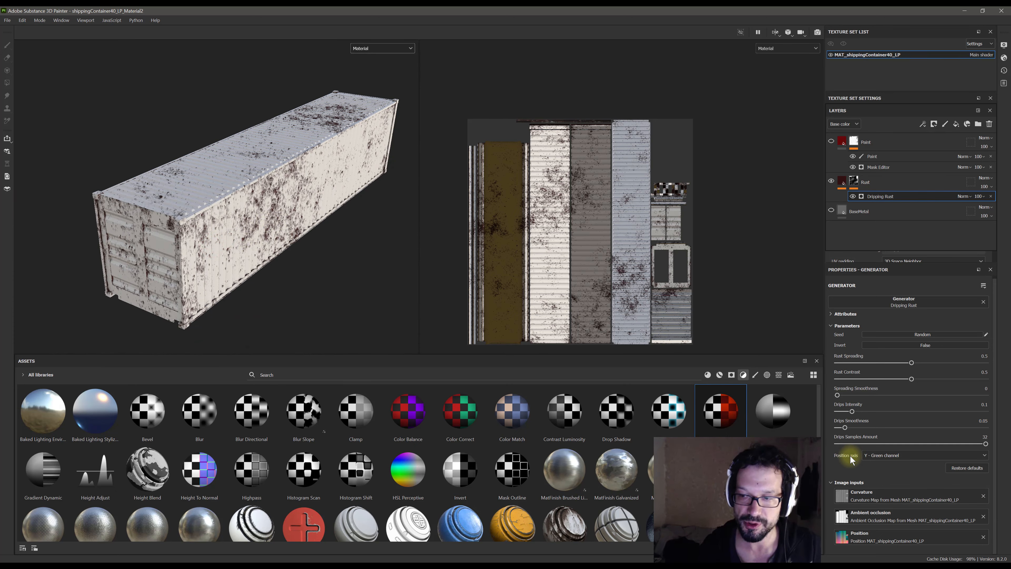
scroll(183, 251, "up", 5)
scroll(184, 251, "up", 3)
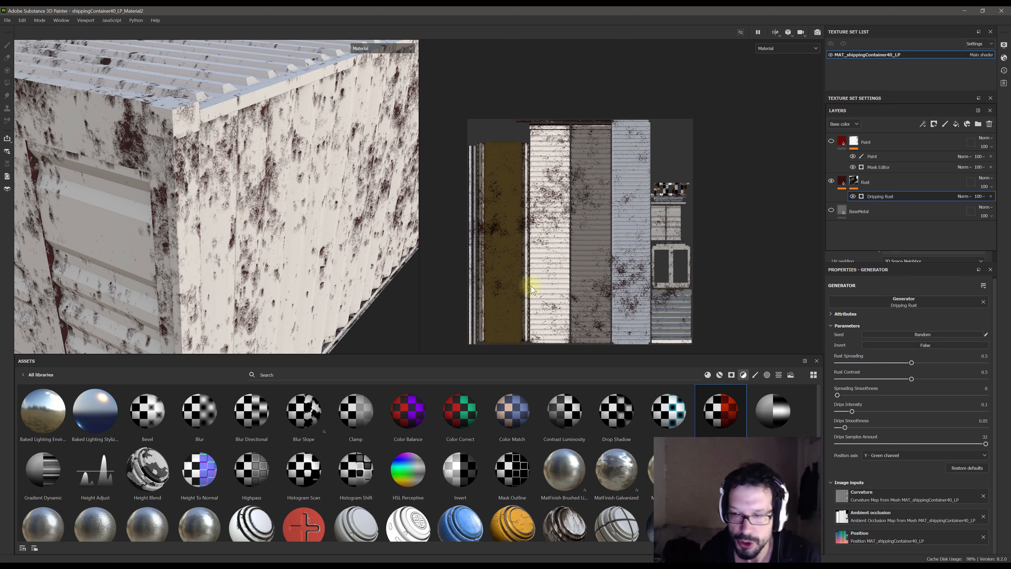
Set the Dripping Rust generator's position axis to X - Red channel and check the container's long side
left_click(882, 455)
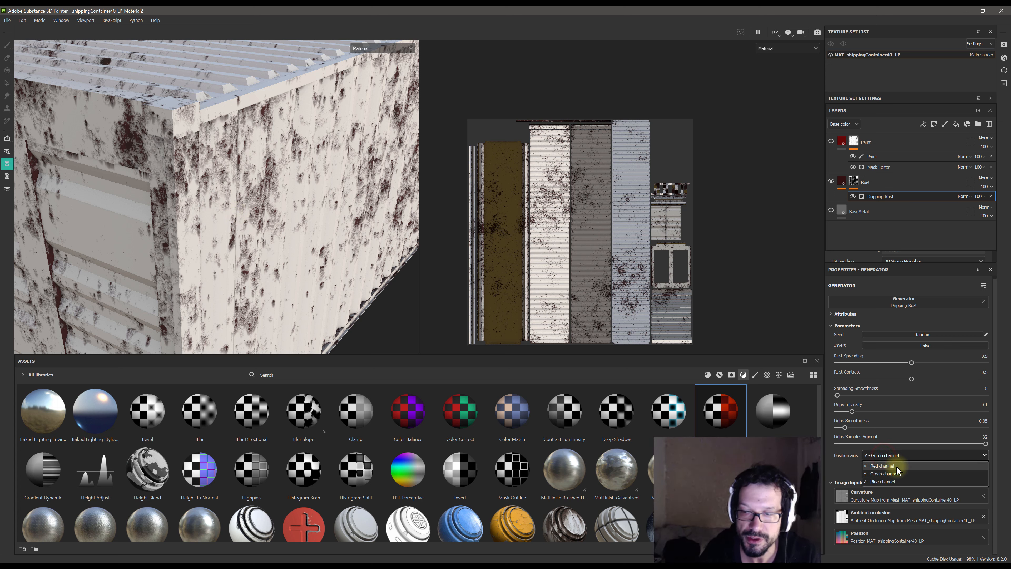
left_click(897, 466)
scroll(296, 176, "down", 3)
left_click_drag(324, 237, 235, 212, "alt")
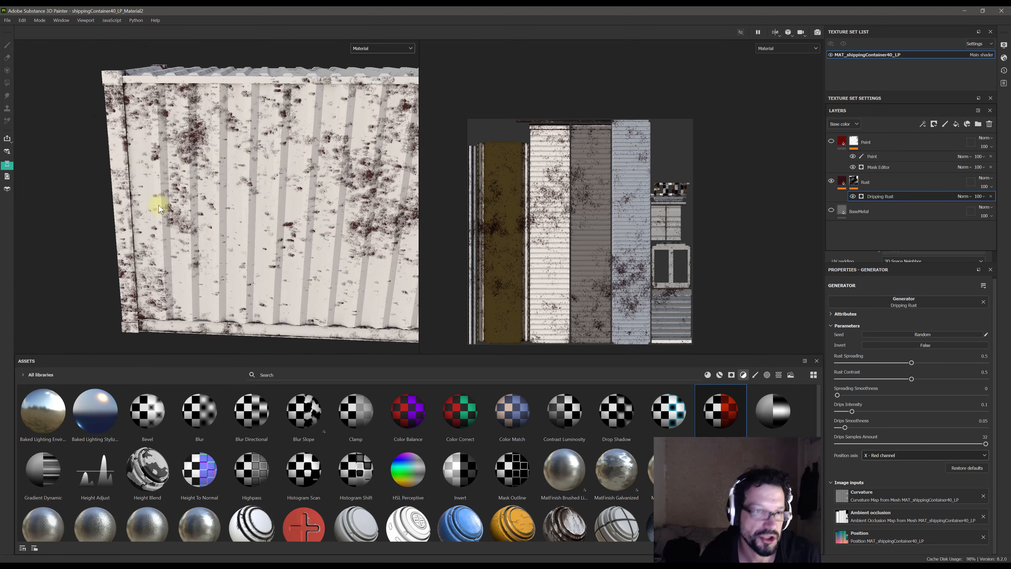
Try Z - Blue channel as the generator's position axis, compare the door end, and return to X - Red channel
left_click(891, 458)
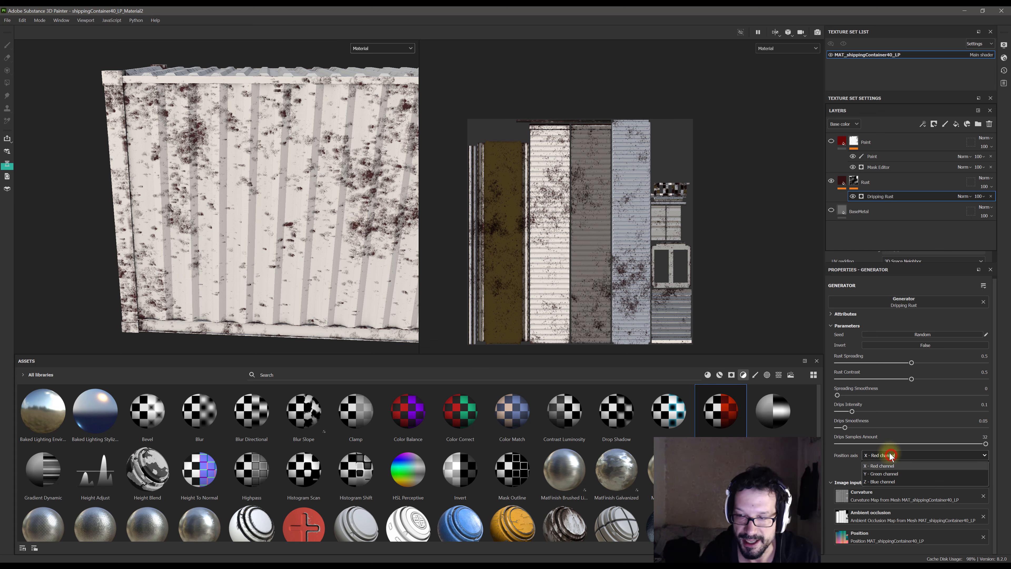
left_click(897, 482)
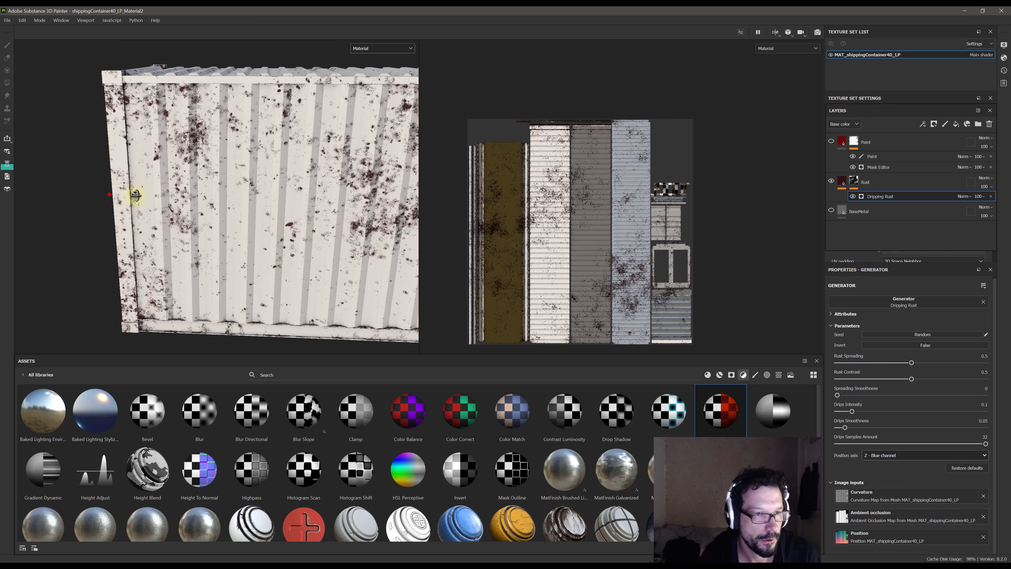
left_click_drag(106, 193, 278, 190, "alt")
scroll(278, 190, "up", 2)
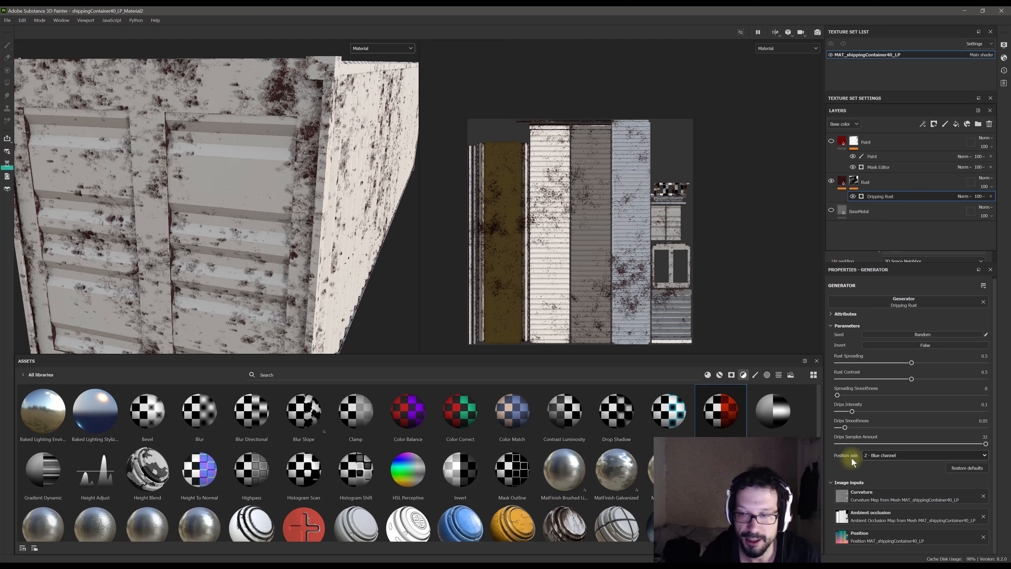
left_click(892, 458)
left_click(894, 464)
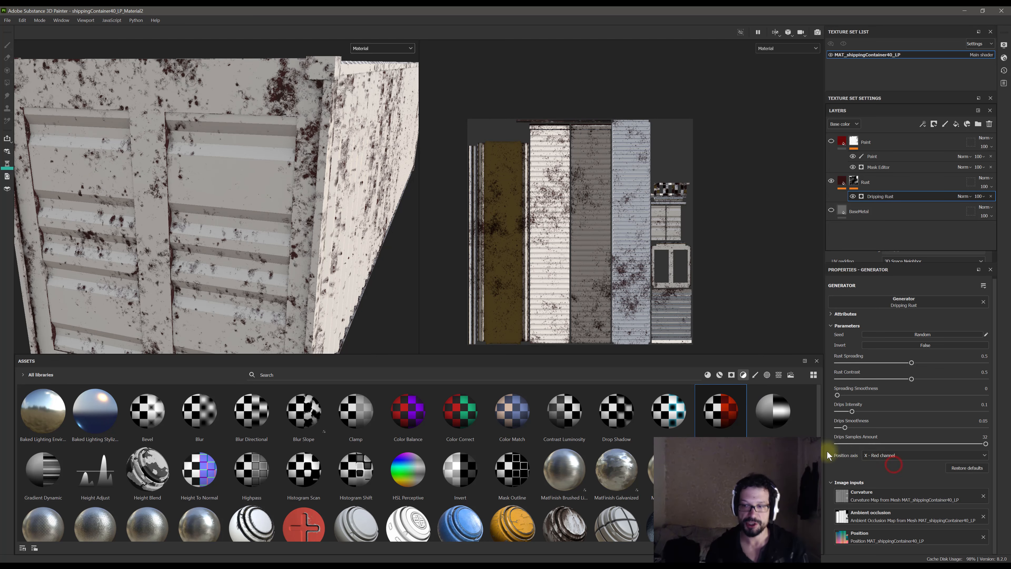
left_click_drag(287, 187, 266, 203, "alt")
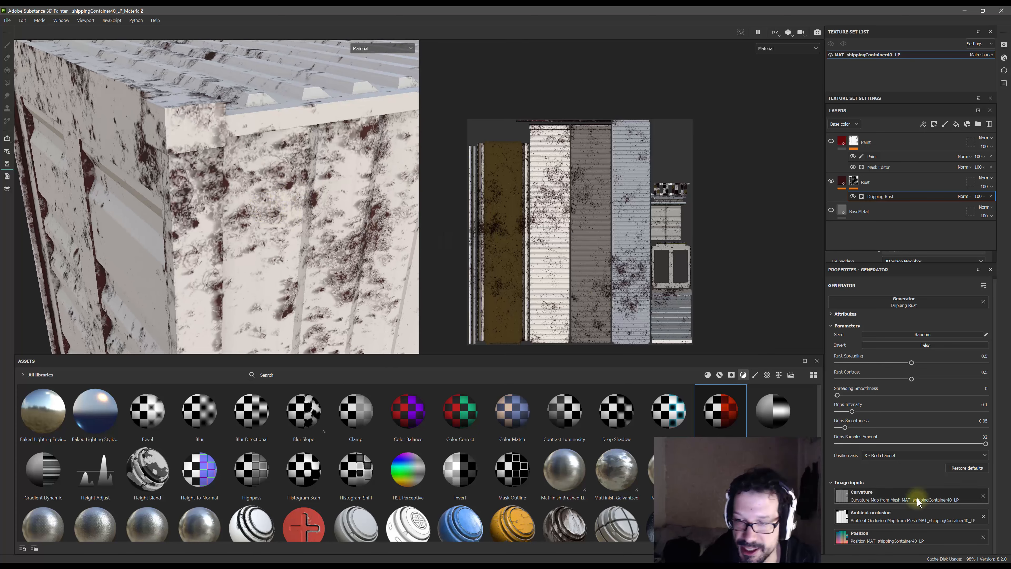
Save the project and set the Dripping Rust generator's Drips Intensity to 0.39 and Drips Smoothness to 0.03
key("ctrl+s")
left_click_drag(852, 412, 873, 415)
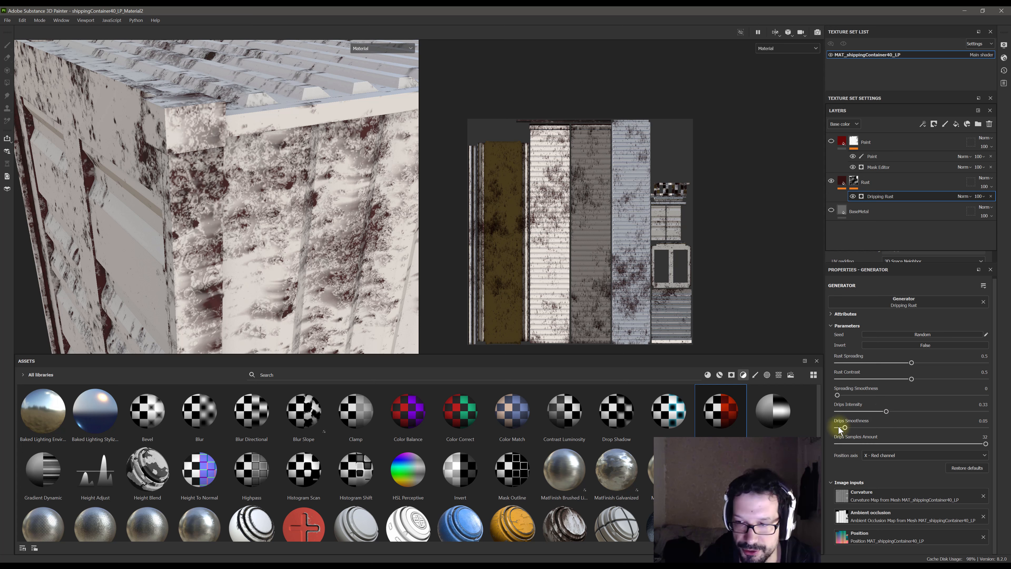
left_click_drag(905, 414, 896, 415)
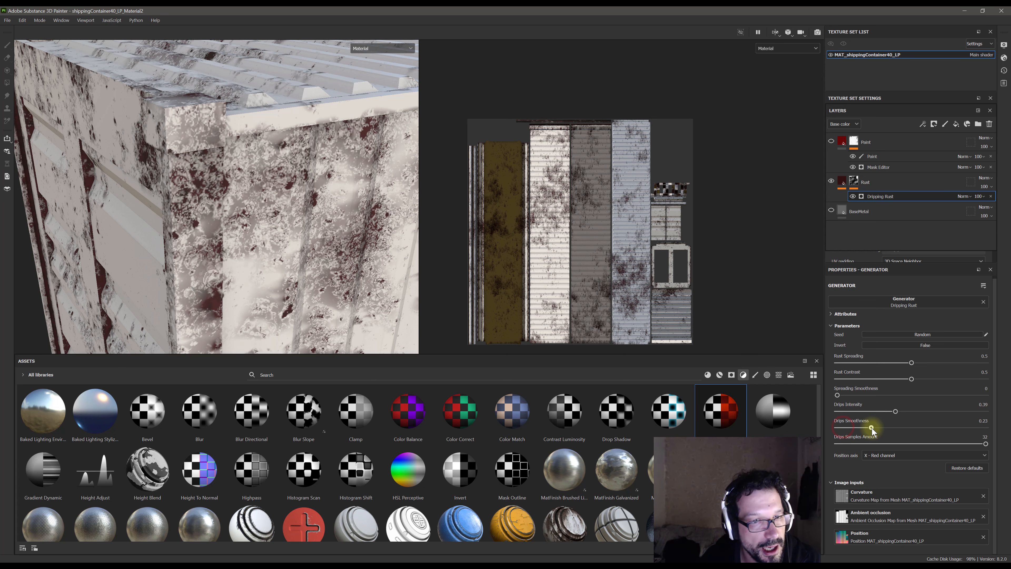
left_click(841, 429)
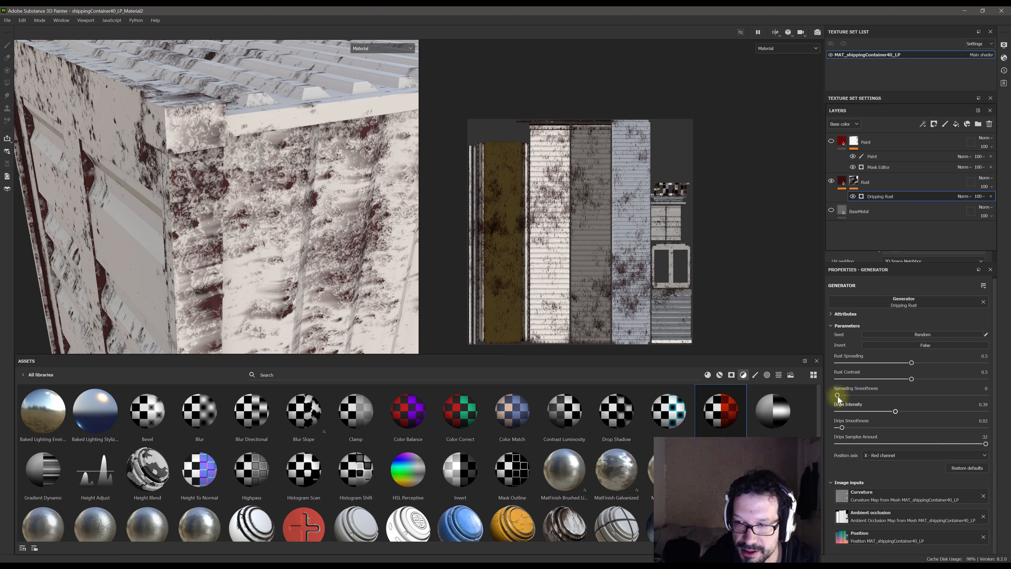
Set the Dripping Rust generator's Spreading Smoothness to 0.02, Rust Contrast to 0.69 and Rust Spreading to 0.57
mouse_move(840, 396)
left_mouse_down()
mouse_move(856, 395)
mouse_move(837, 395)
left_mouse_up()
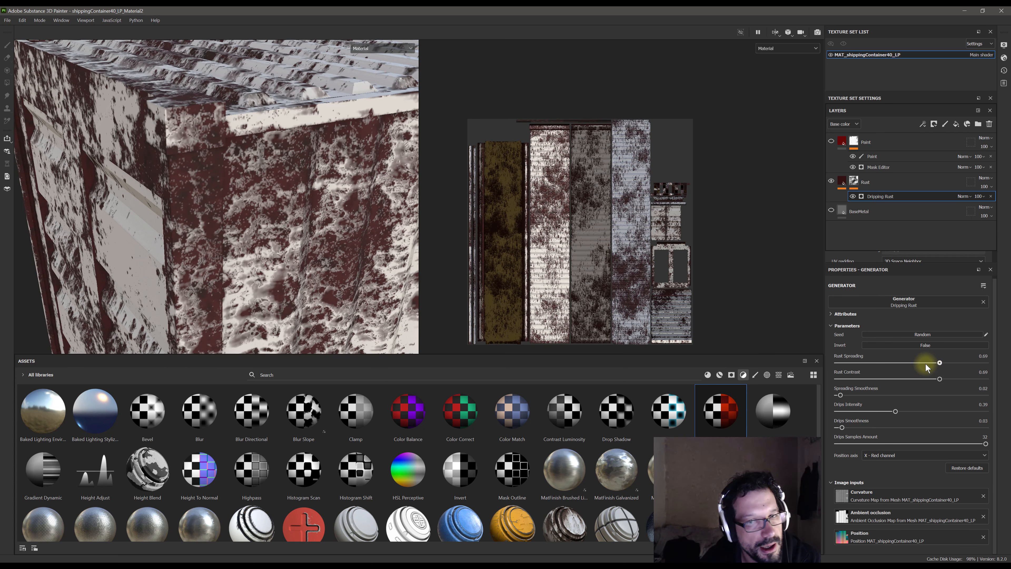
left_click_drag(926, 363, 922, 363)
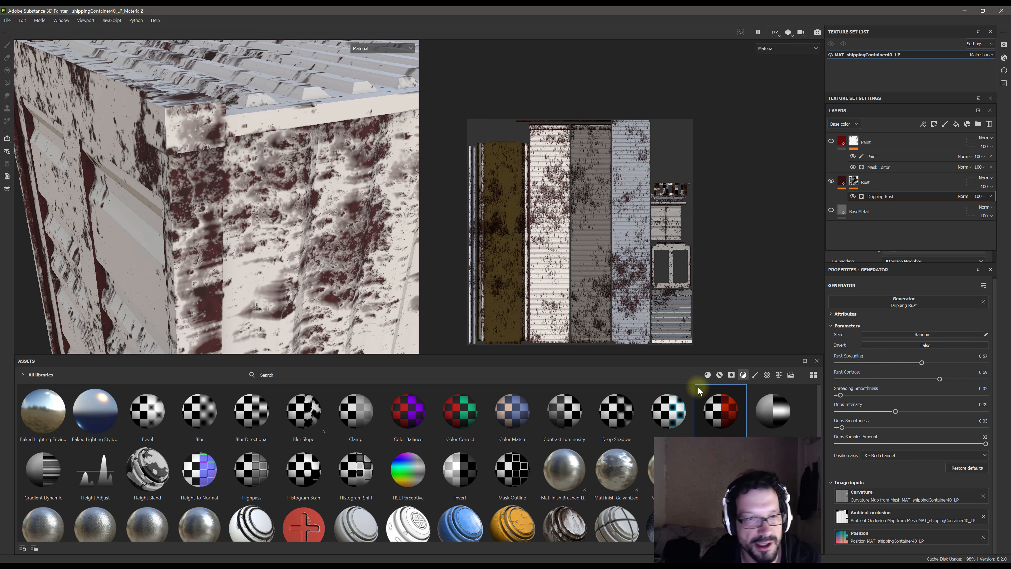
scroll(212, 236, "down", 5)
left_click_drag(306, 253, 236, 310, "alt")
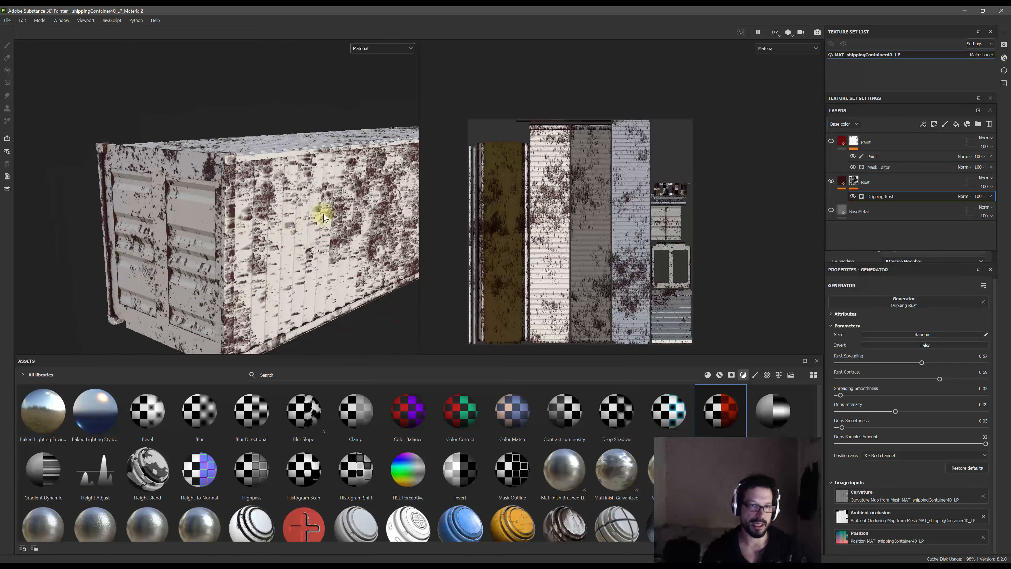
left_click_drag(324, 216, 289, 306, "alt")
left_click_drag(351, 268, 367, 148, "alt")
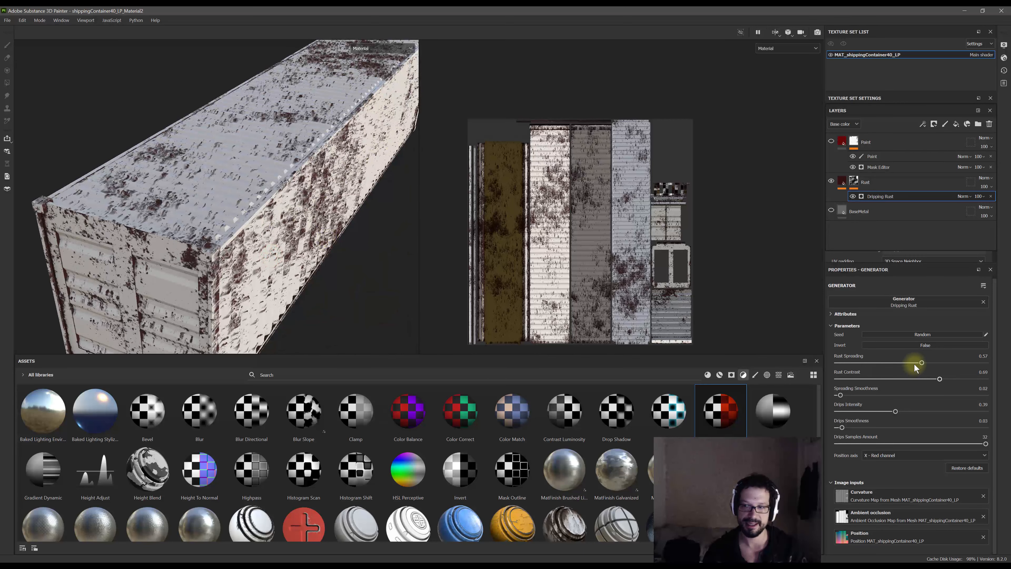
Randomize the Dripping Rust generator's seed until the rust patches are distributed differently over the container
left_click(987, 335)
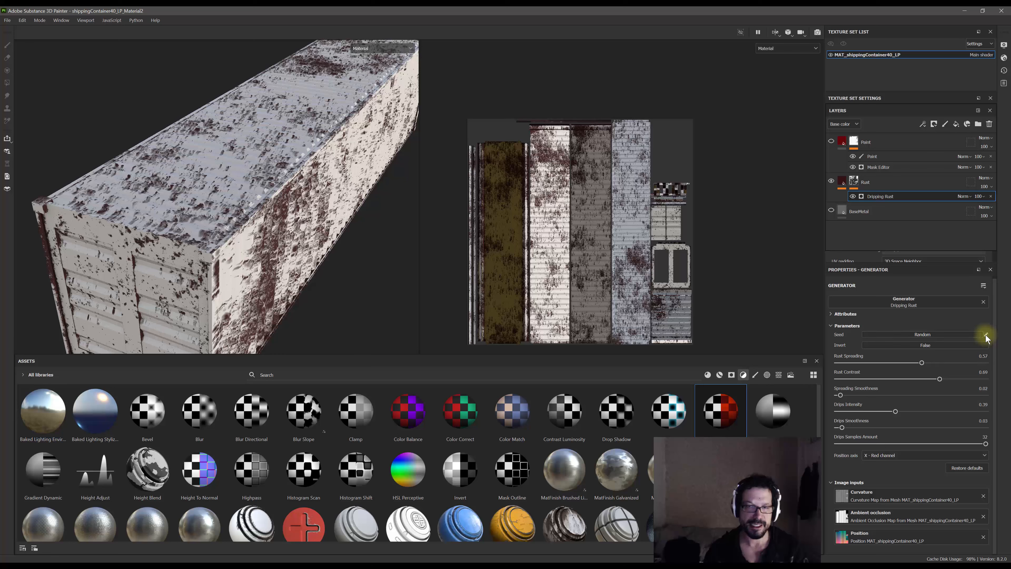
left_click(959, 336)
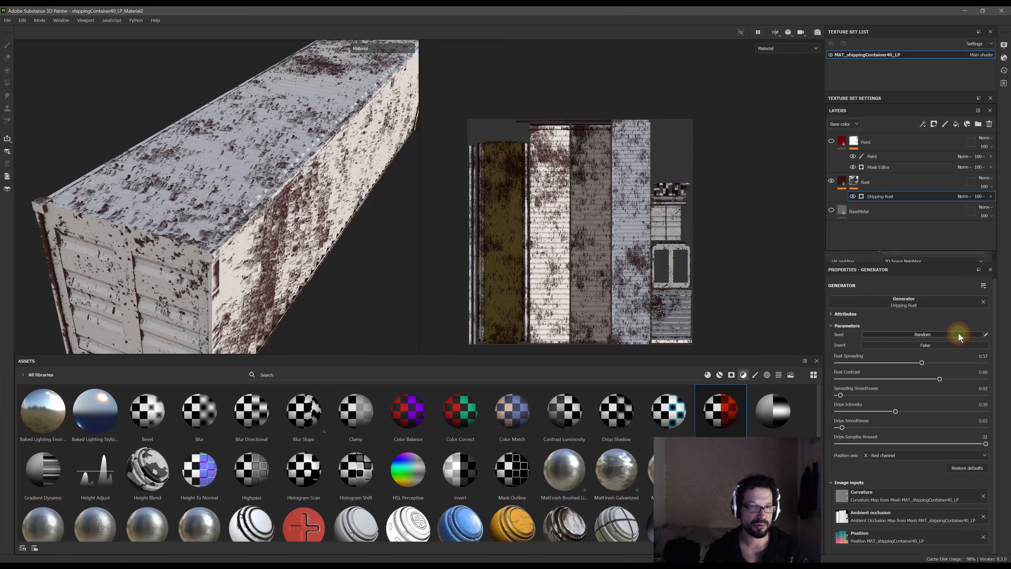
left_click(987, 334)
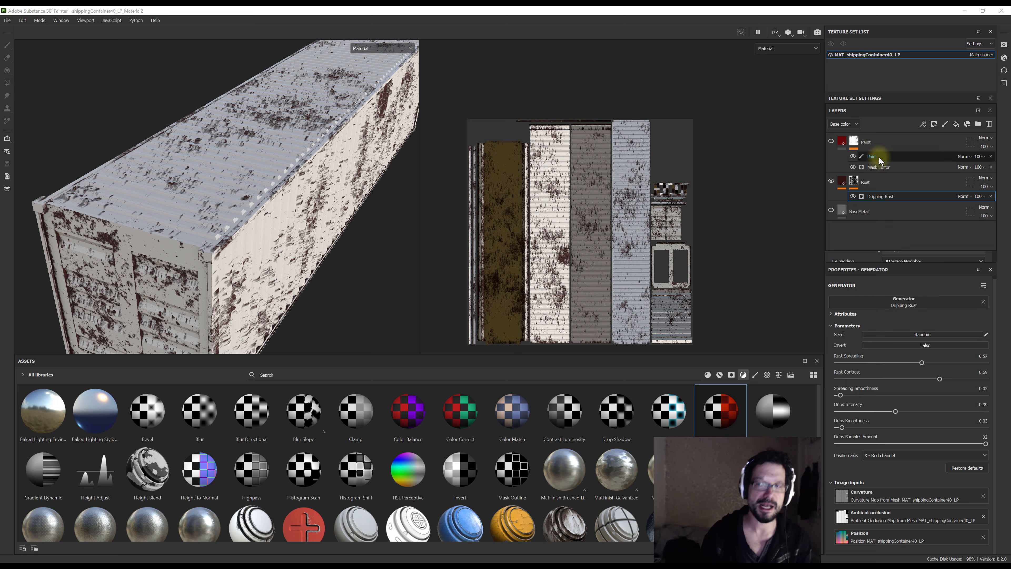
Randomize the Dripping Rust generator's seed again to redistribute the rust patches over the container
left_click(975, 335)
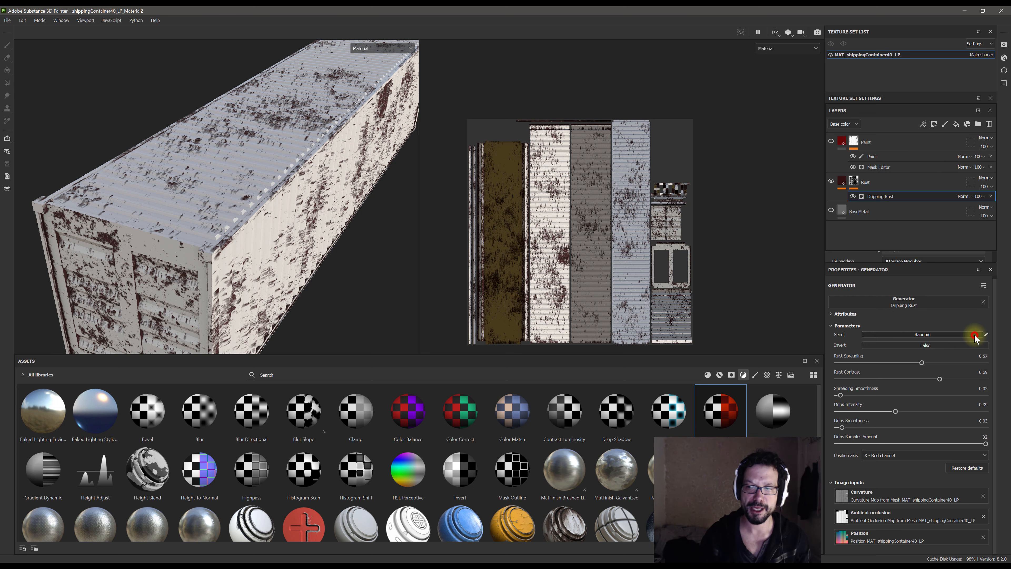
left_click(987, 334)
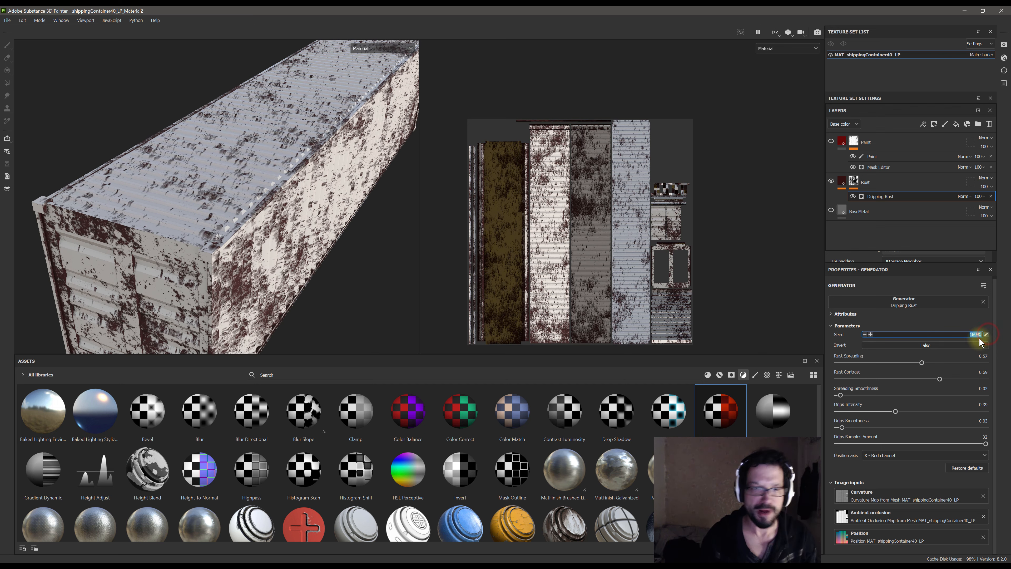
left_click(972, 334)
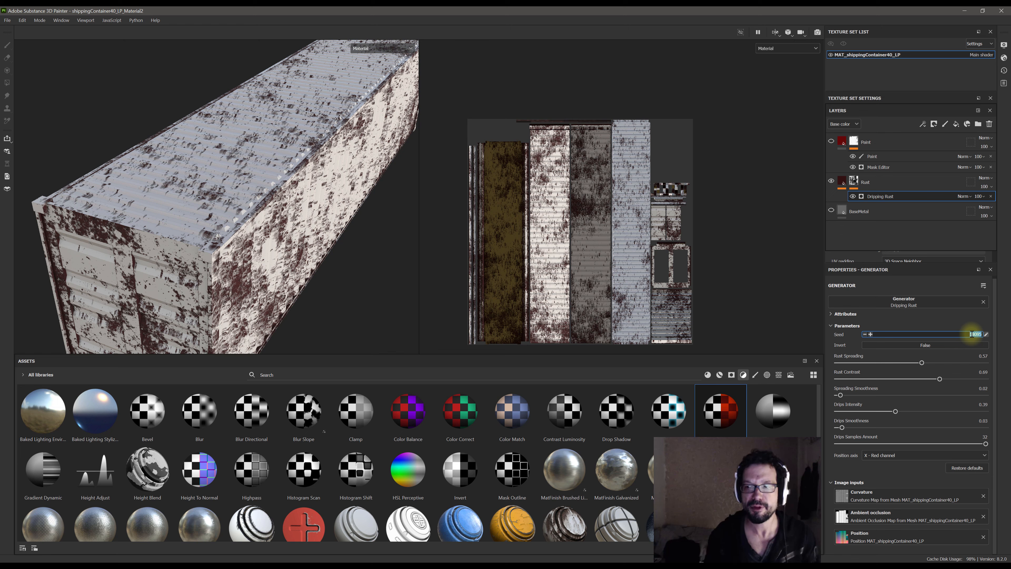
left_click_drag(296, 243, 271, 223, "alt")
Set the Dripping Rust generator's position axis to Y - Green channel and inspect the drip direction at the container's corner
left_click(882, 454)
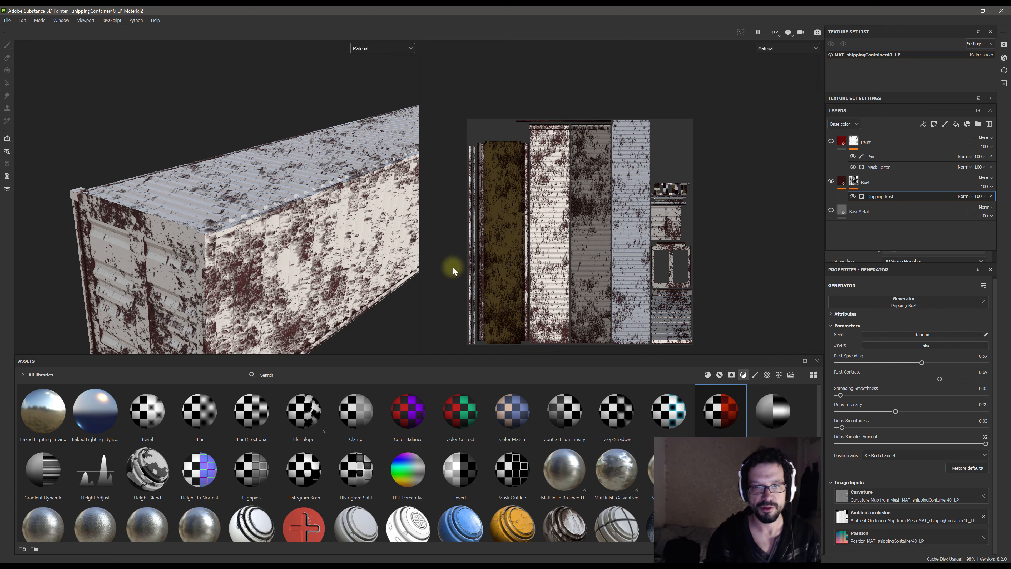
scroll(202, 240, "up", 3)
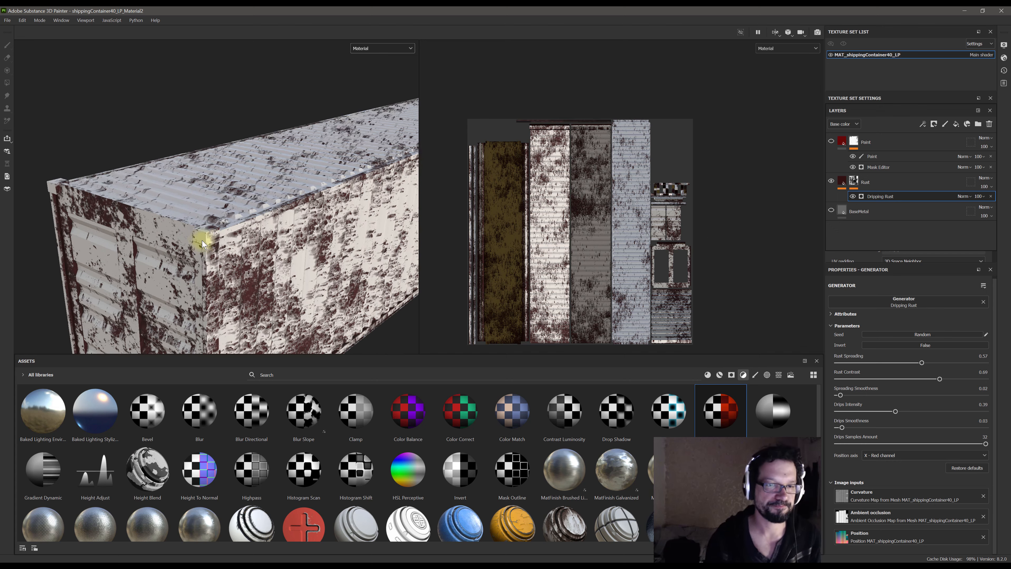
left_click_drag(281, 250, 398, 287, "alt")
right_click_drag(171, 252, 251, 286, "alt")
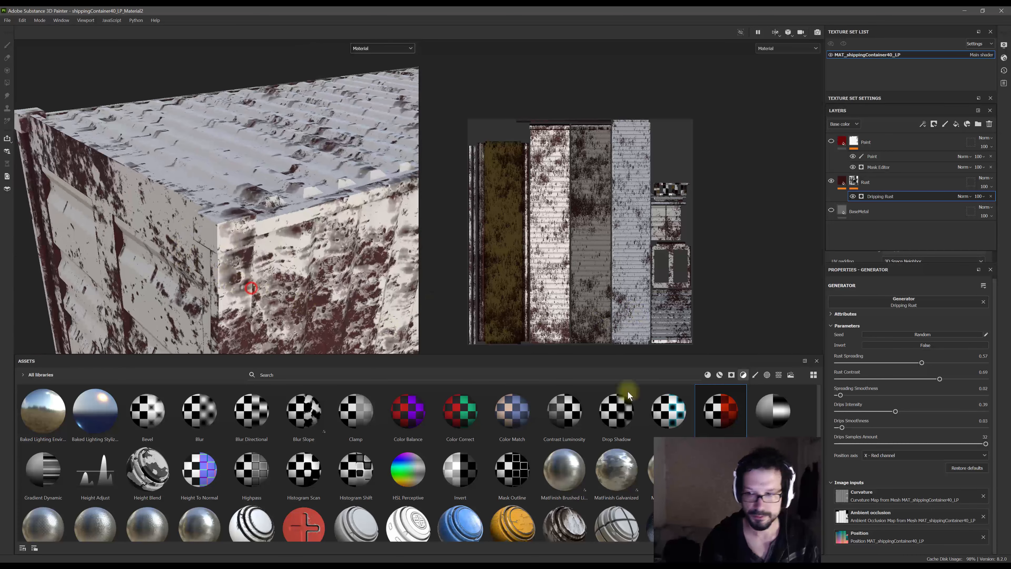
left_click(897, 457)
left_click(894, 473)
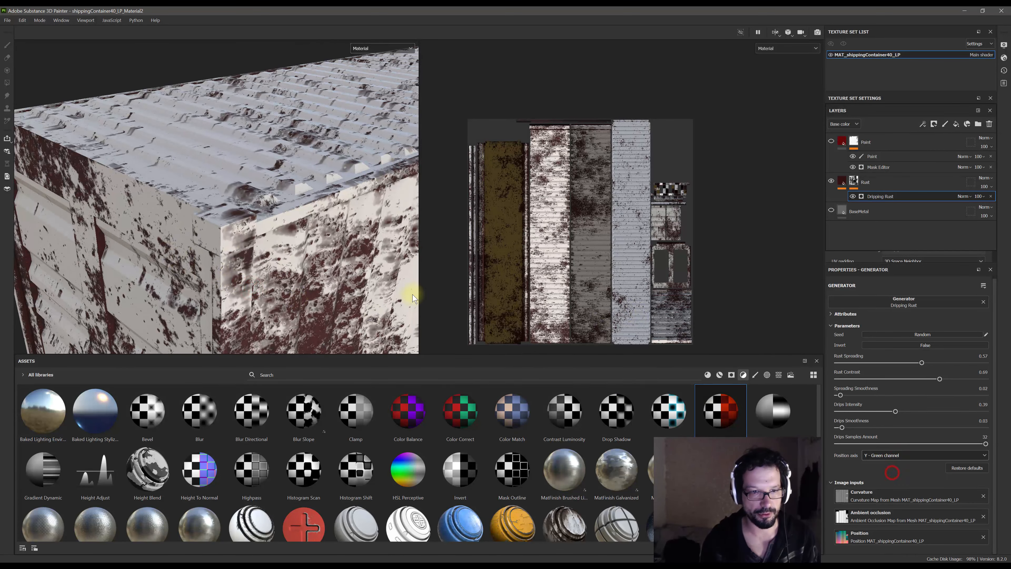
left_click_drag(300, 259, 288, 251, "alt")
left_click_drag(222, 196, 238, 167, "alt")
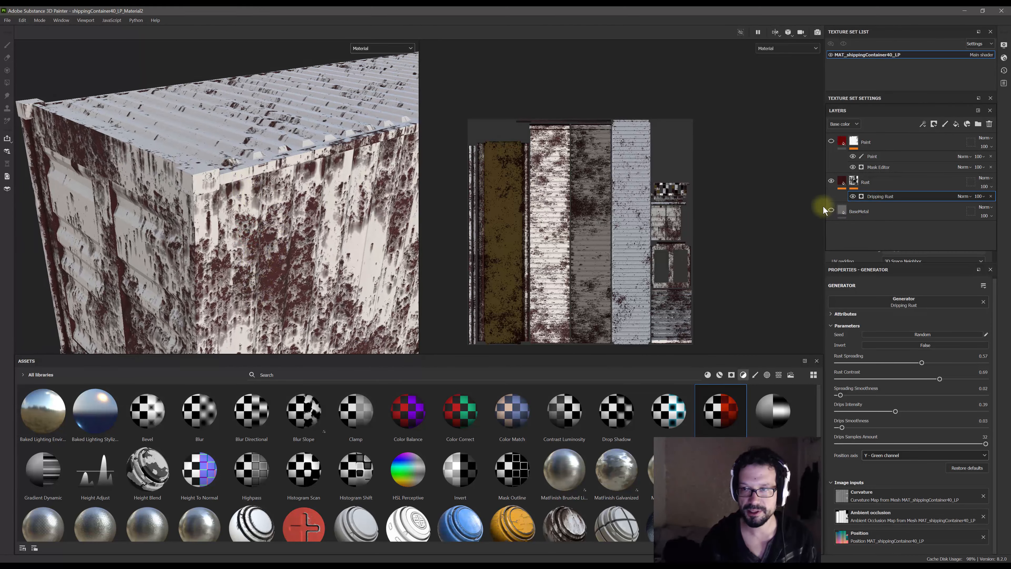
Show the BaseMetal and Paint layers again to view the full material on the container
left_click(832, 210)
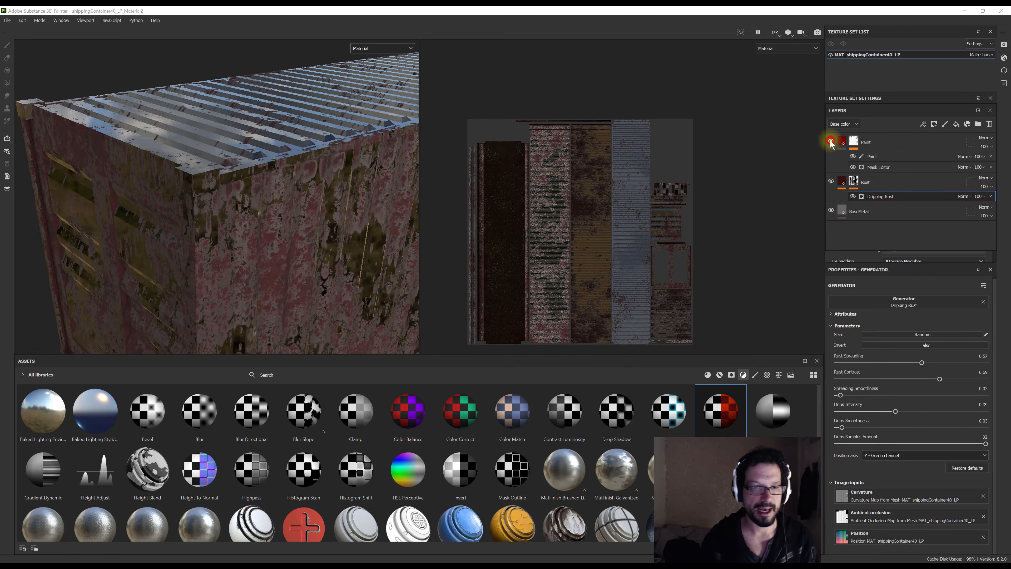
left_click(832, 142)
mouse_move(165, 168)
left_mouse_down("alt")
mouse_move(215, 199)
mouse_move(255, 207)
mouse_move(222, 215)
mouse_move(199, 203)
mouse_move(262, 226)
mouse_move(235, 167)
mouse_move(247, 191)
left_mouse_up("alt")
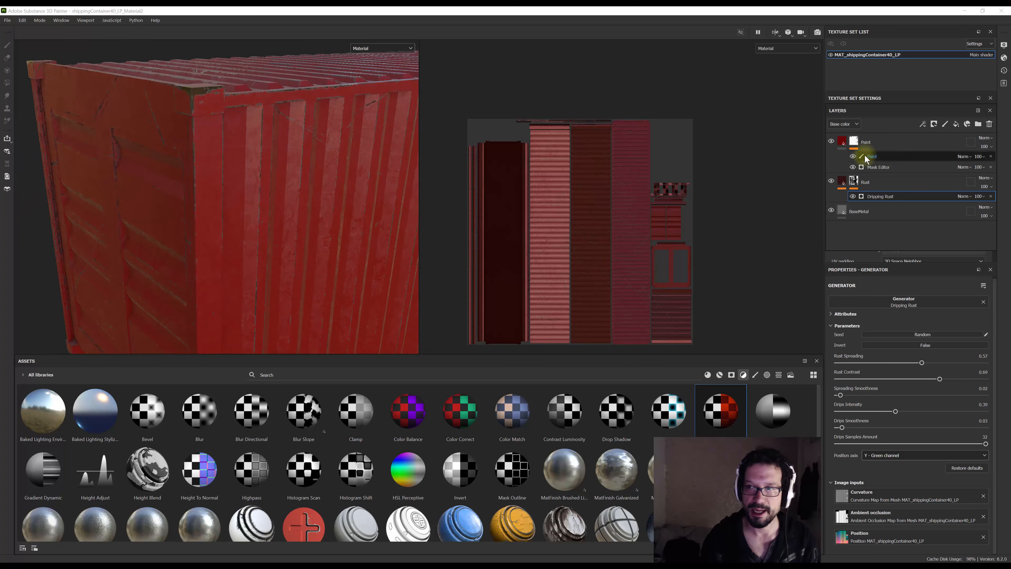
Change the Paint layer's base color to the dark olive green 484D3E
left_click(843, 144)
left_click(872, 368)
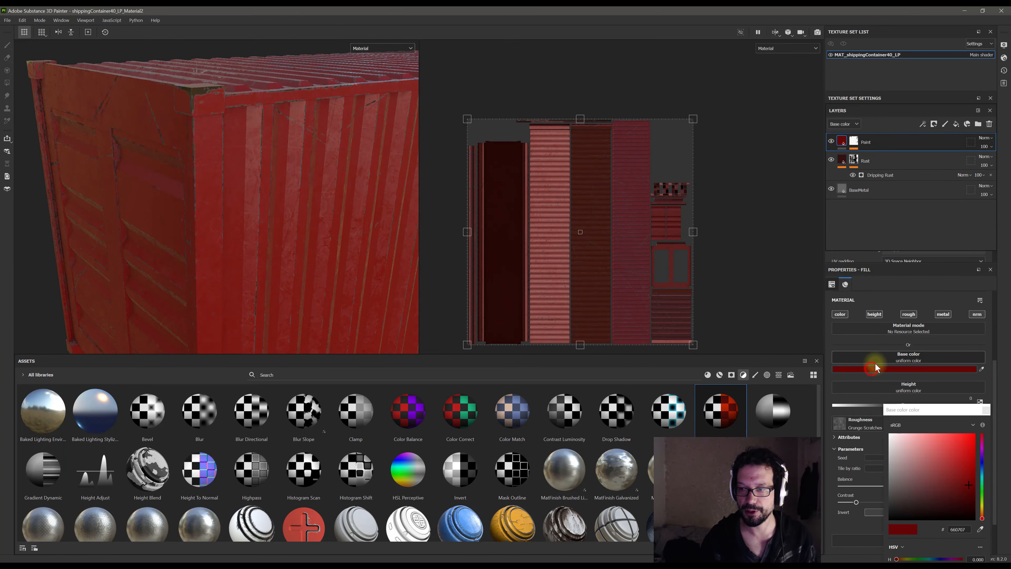
left_click(983, 500)
left_click_drag(949, 503, 905, 494)
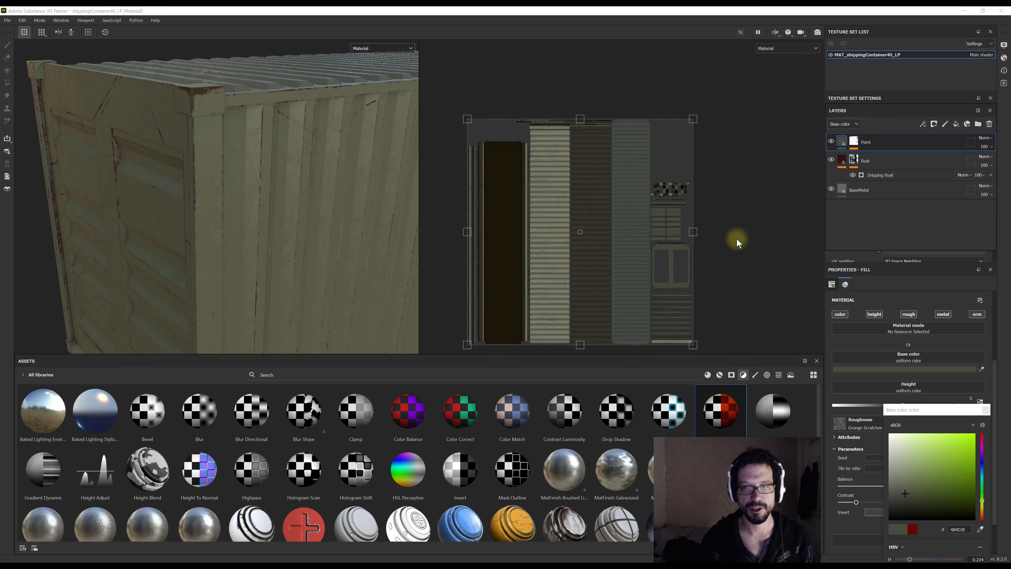
Add a paint effect to the Rust layer's mask and paint rust along the upper edges of the container's corner block
left_click_drag(203, 132, 248, 286, "alt")
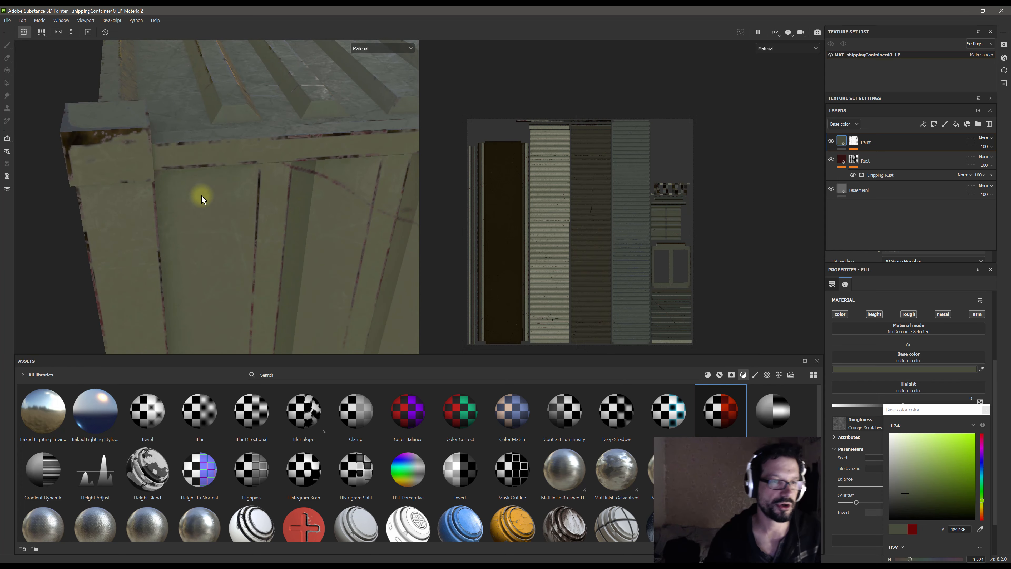
mouse_move(145, 171)
left_mouse_down("alt")
mouse_move(296, 199)
mouse_move(264, 181)
mouse_move(286, 192)
mouse_move(301, 184)
mouse_move(264, 176)
mouse_move(280, 206)
mouse_move(418, 210)
left_mouse_up("alt")
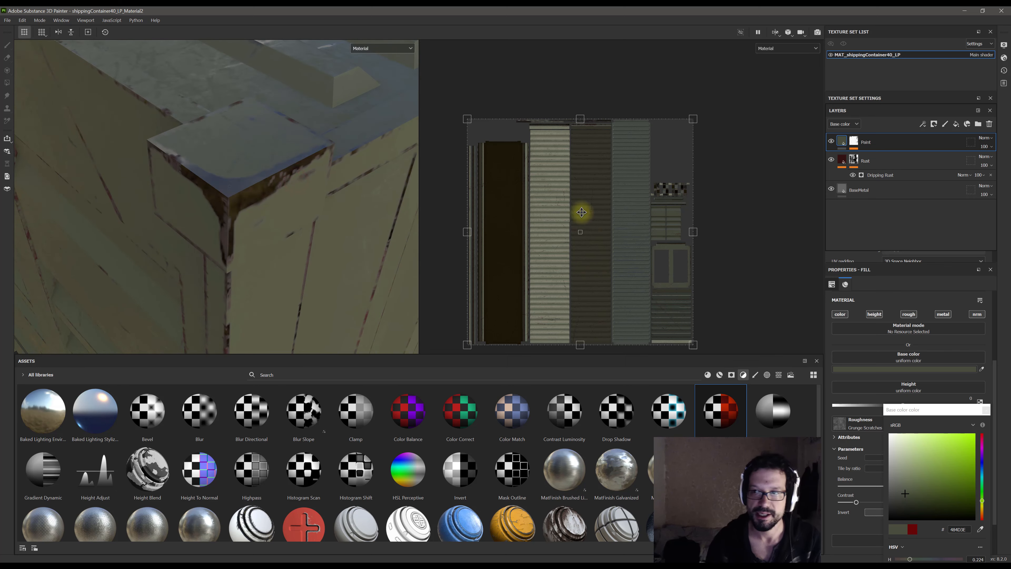
left_click(893, 161)
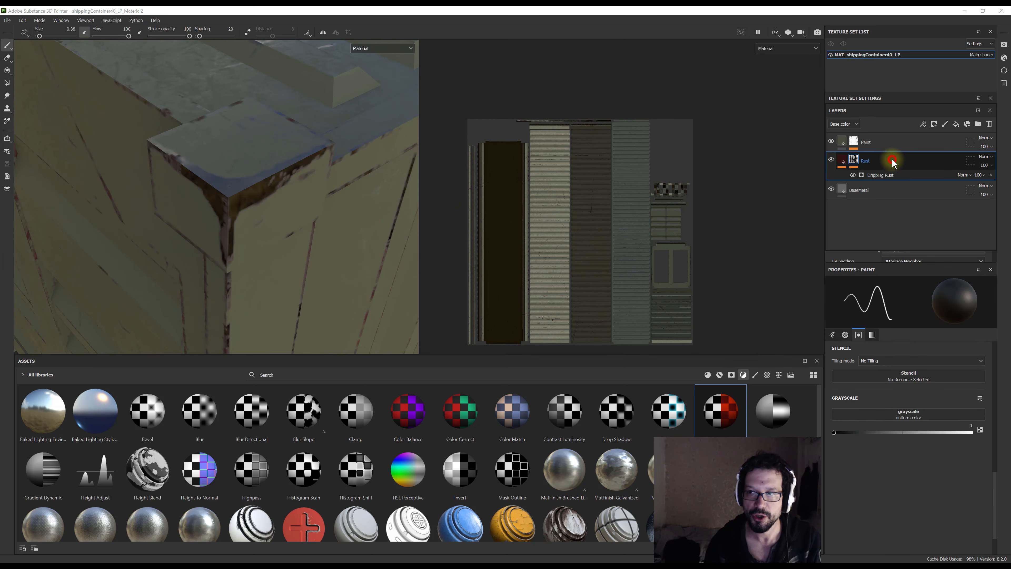
right_click(855, 162)
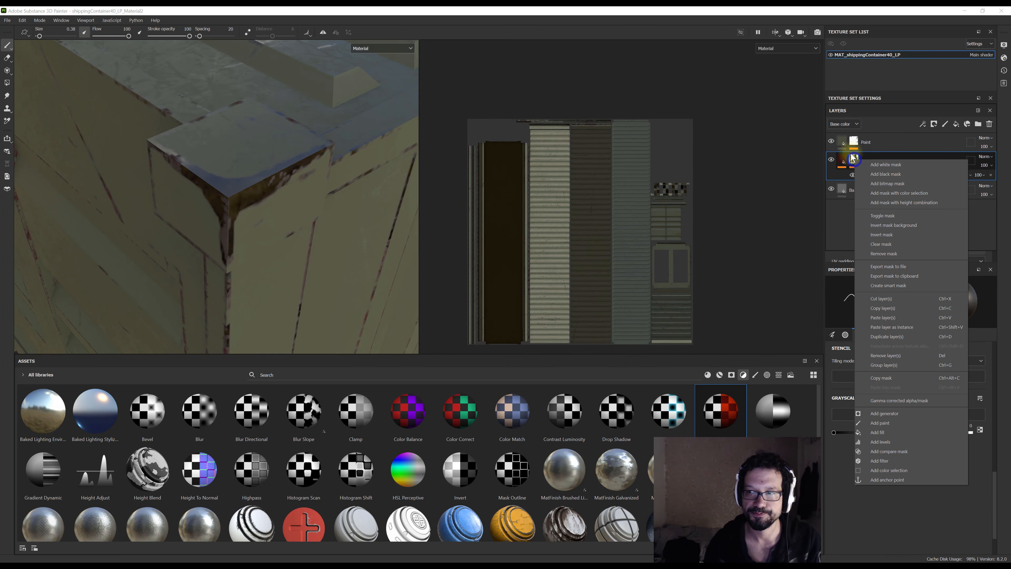
left_click(878, 423)
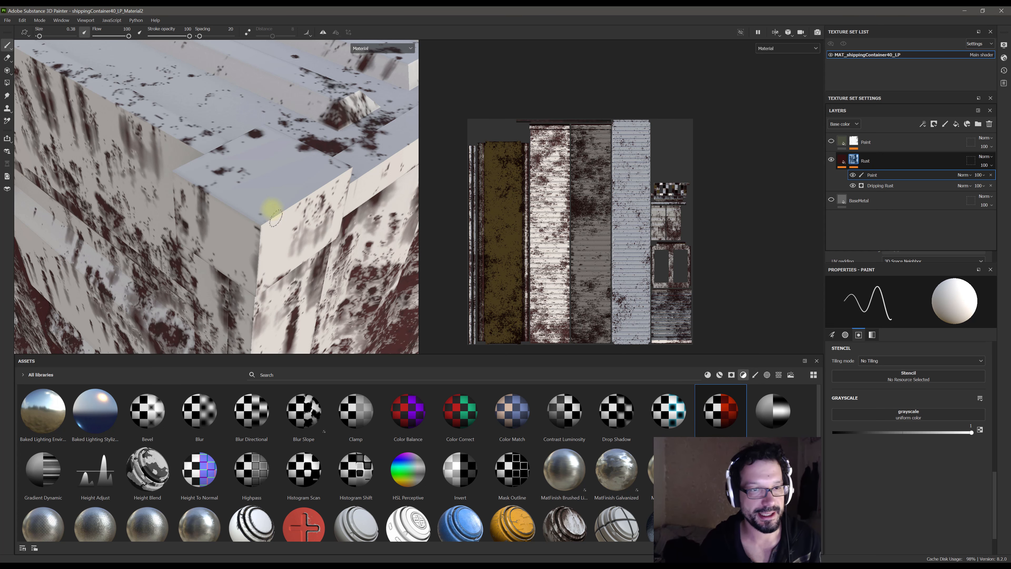
mouse_move(217, 199)
left_mouse_down()
mouse_move(255, 226)
mouse_move(285, 212)
mouse_move(273, 209)
left_mouse_up()
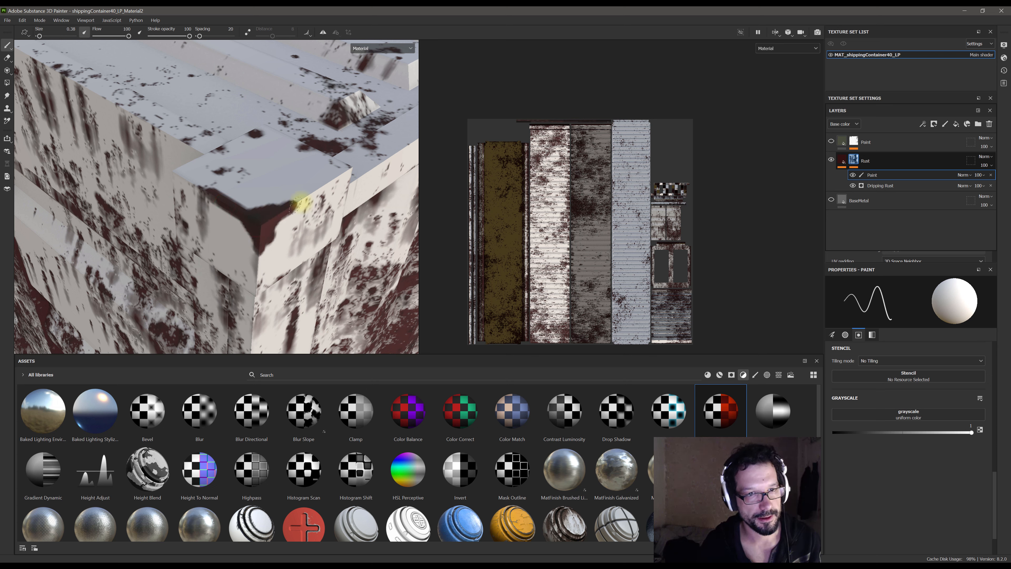
mouse_move(328, 186)
left_mouse_down()
mouse_move(242, 216)
mouse_move(212, 193)
left_mouse_up()
Show the Paint and BaseMetal layers to check the hand-painted corner rust, and hide both layers again
left_click(832, 141)
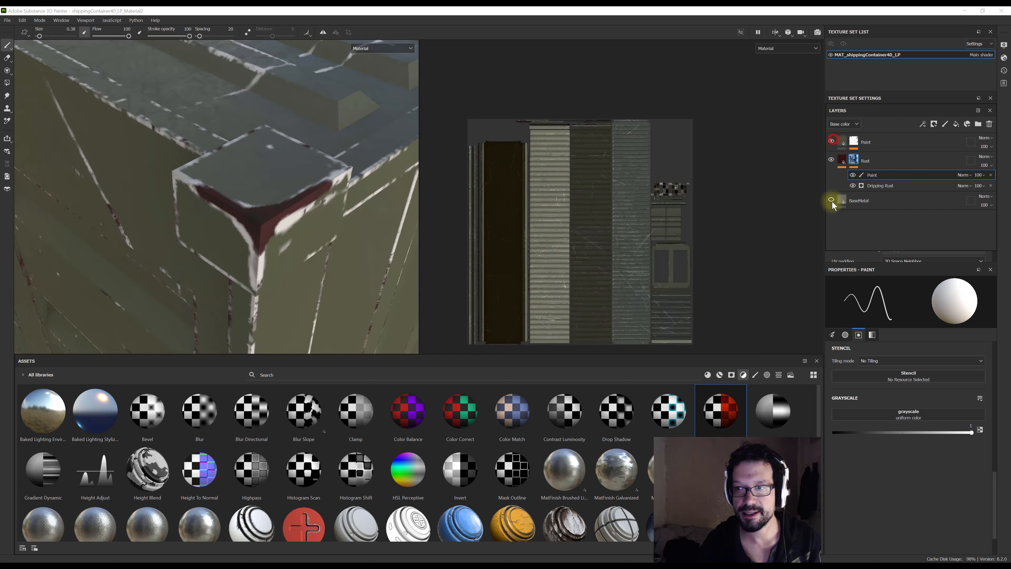
left_click(832, 200)
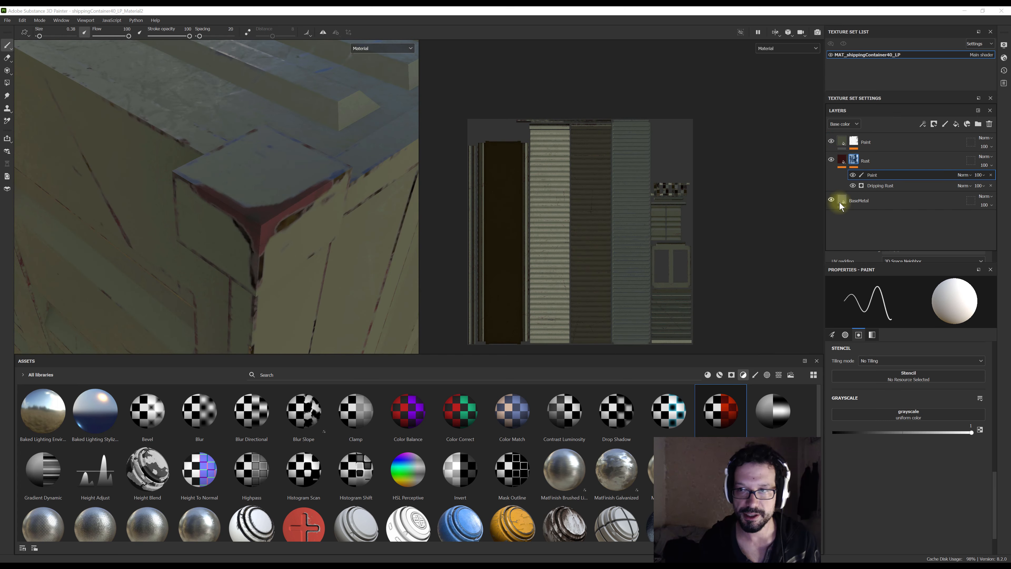
left_click(836, 203)
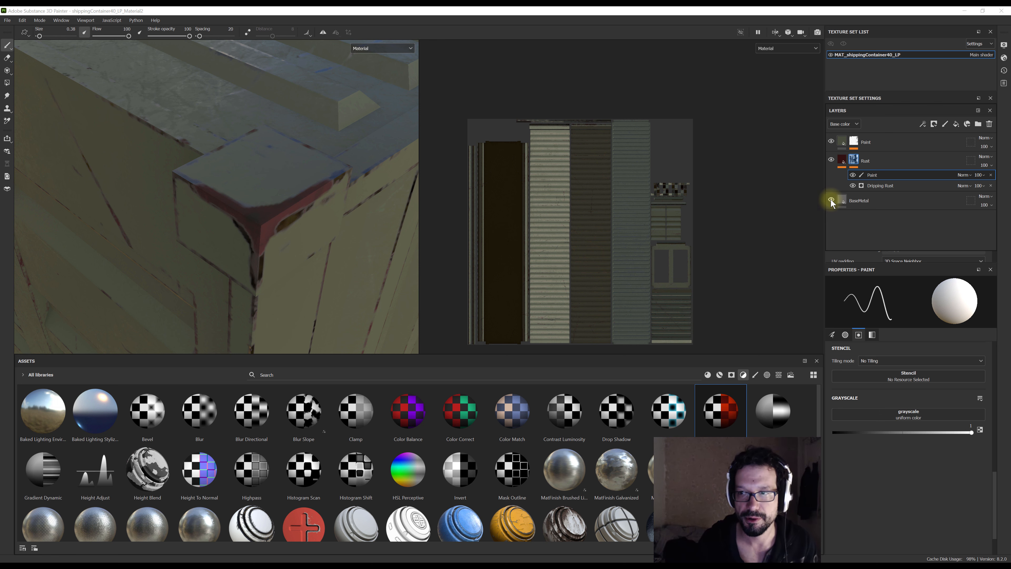
left_click(831, 140)
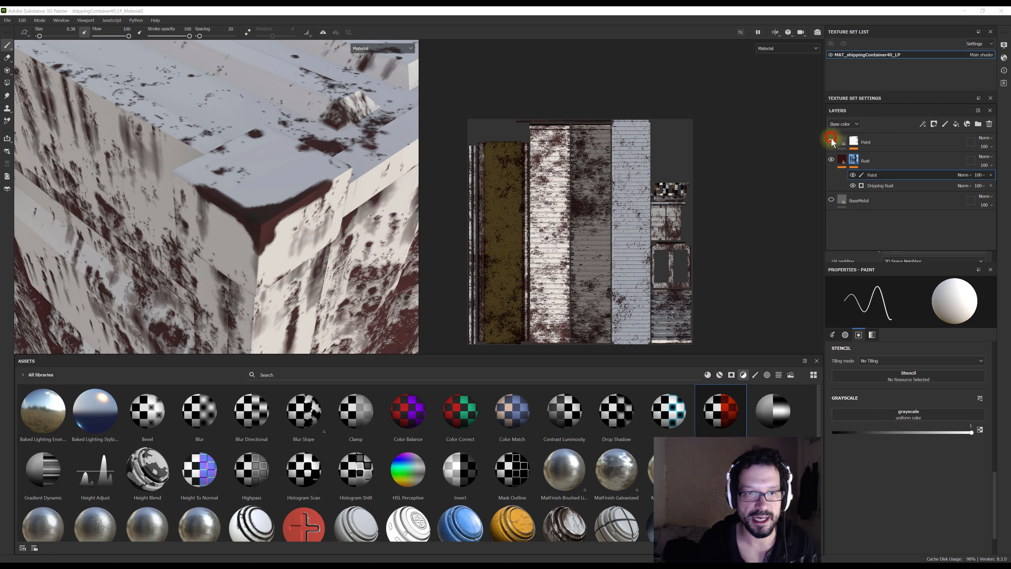
Search the brush alphas for "brush" and assign Kyle Brush Presets alpha 98 as the mask brush's alpha
right_click(269, 191)
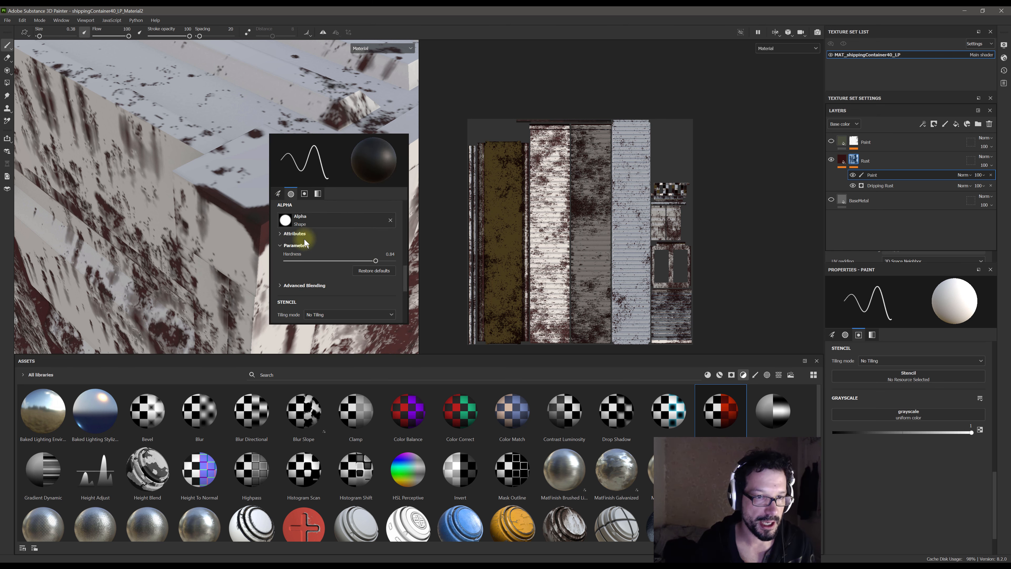
left_click(315, 220)
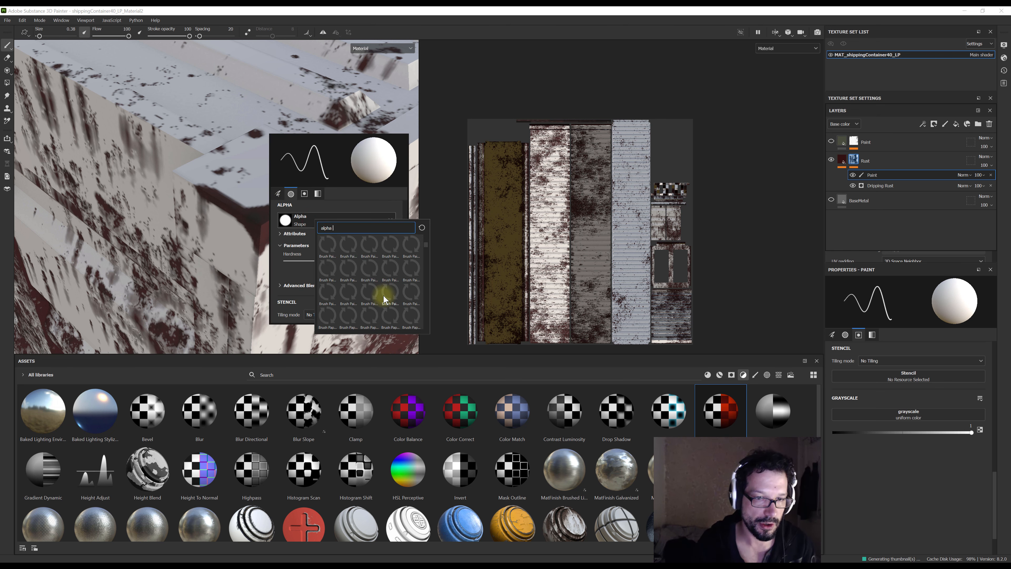
scroll(392, 297, "down", 5)
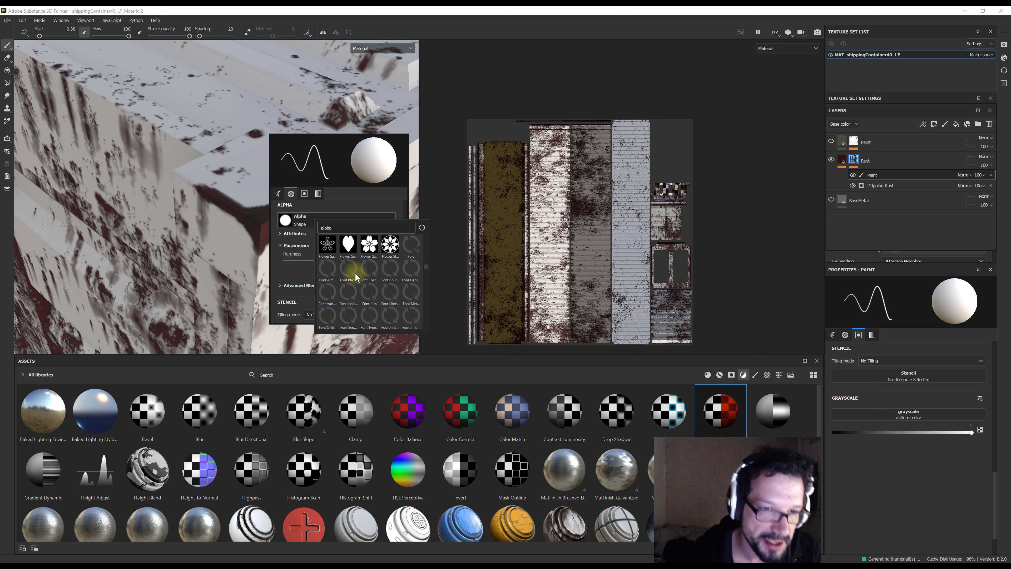
type("brush")
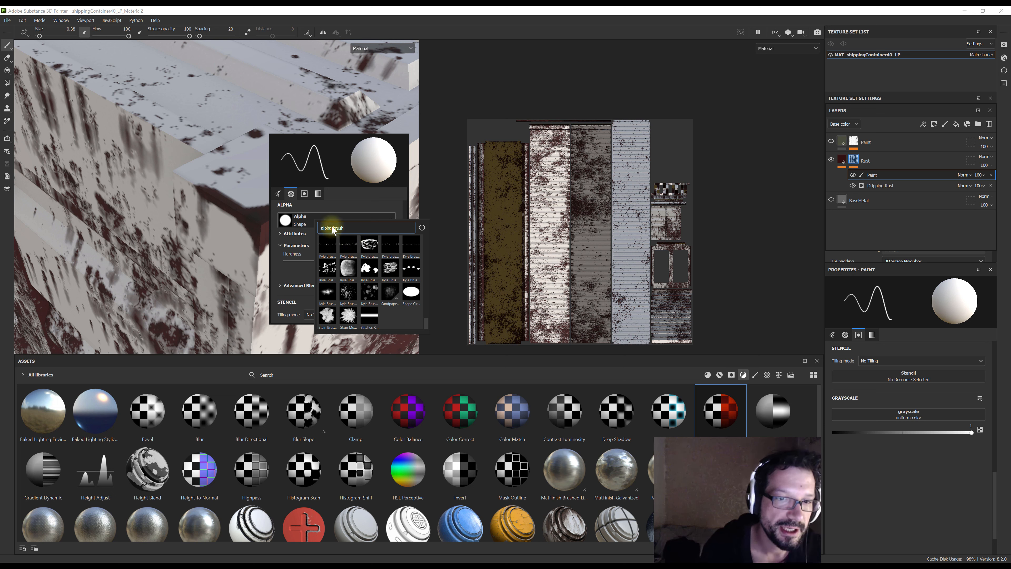
key("BackSpace")
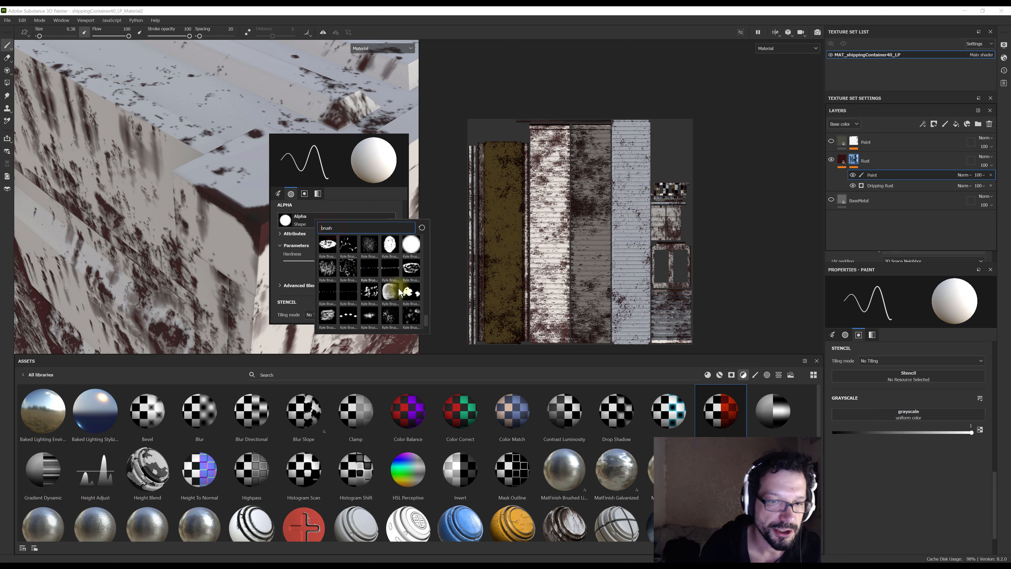
scroll(392, 290, "up", 3)
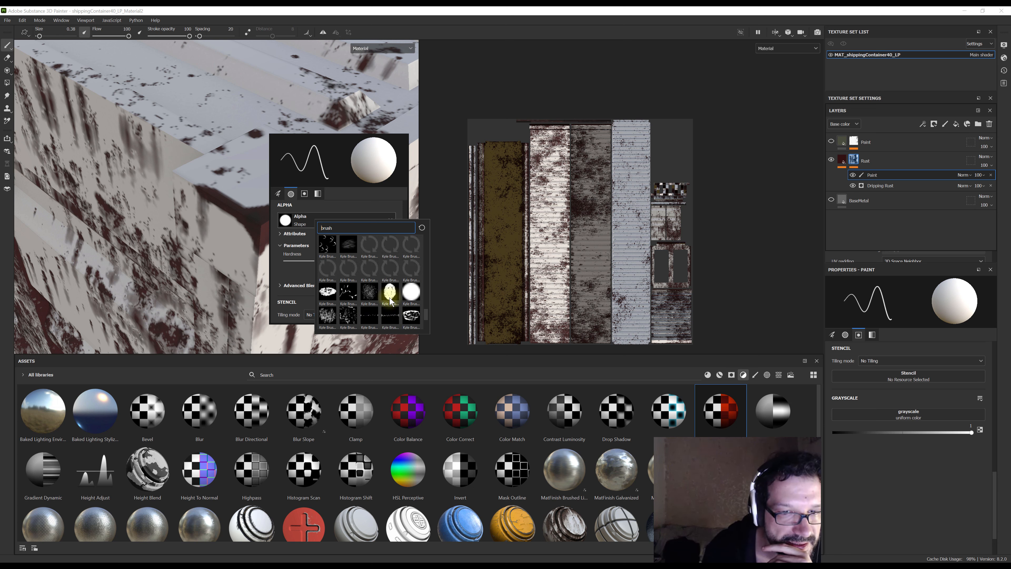
scroll(395, 299, "up", 5)
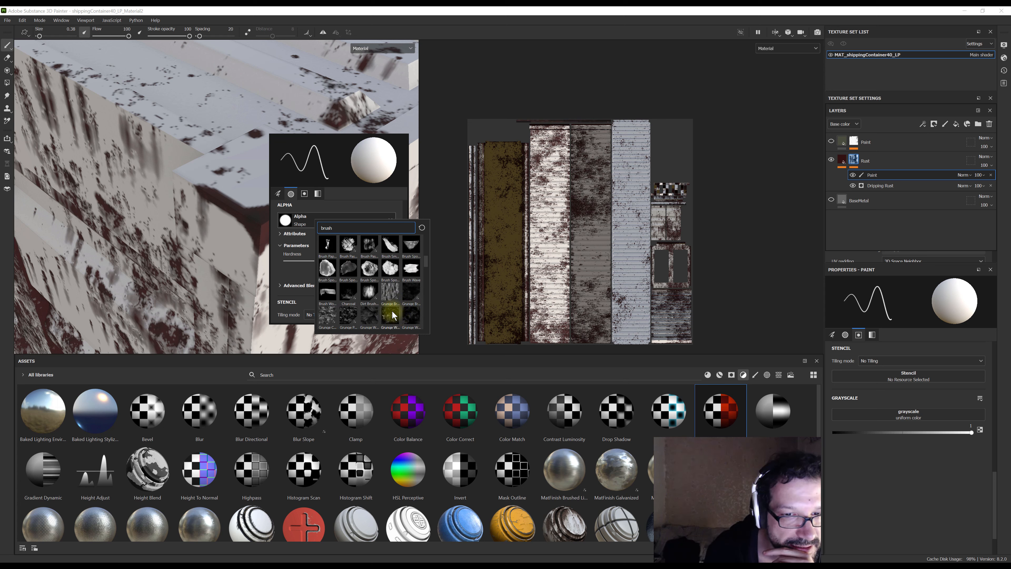
scroll(375, 287, "up", 1)
scroll(375, 295, "down", 2)
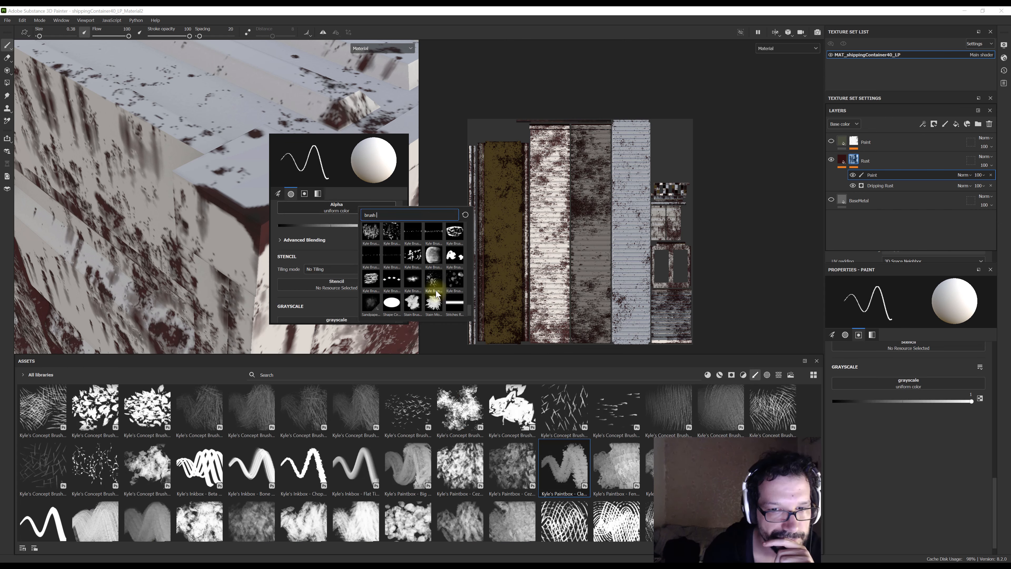
left_click(437, 294)
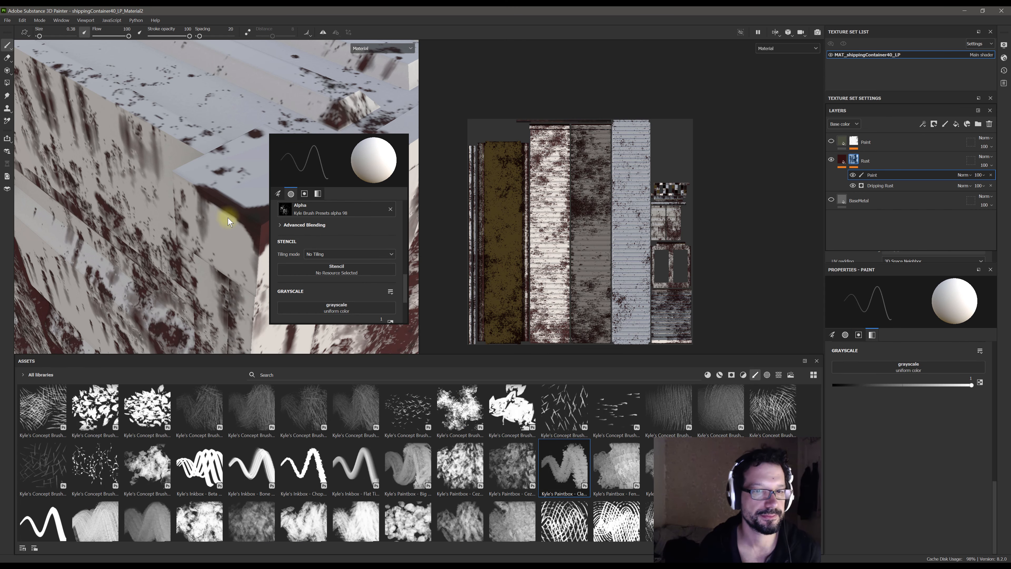
Try a rust stroke beneath the corner block's edge with the textured alpha and raise the brush size to 1.26
middle_click_drag(264, 209, 237, 217, "alt")
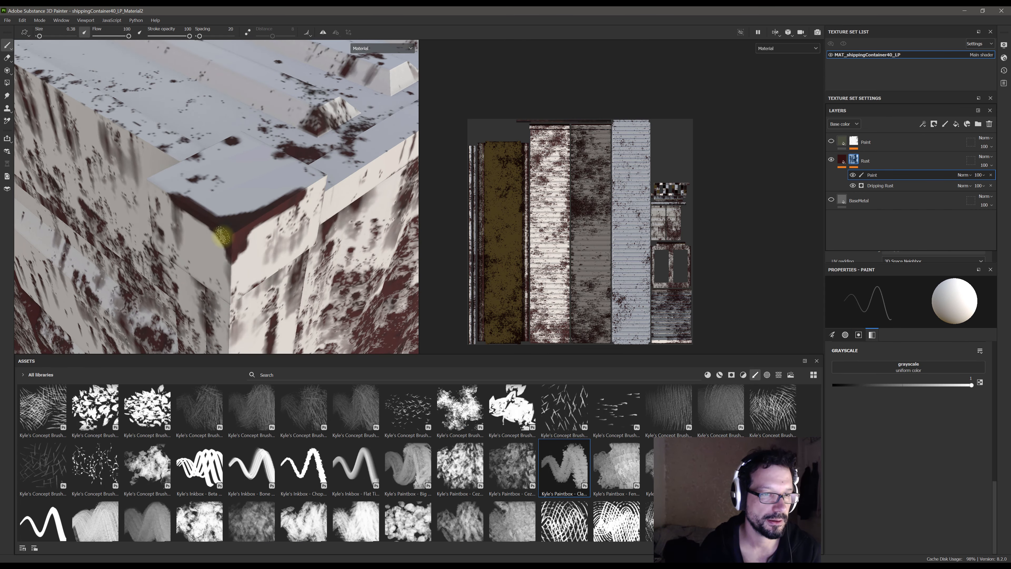
mouse_move(196, 222)
left_mouse_down()
mouse_move(212, 234)
mouse_move(202, 230)
left_mouse_up()
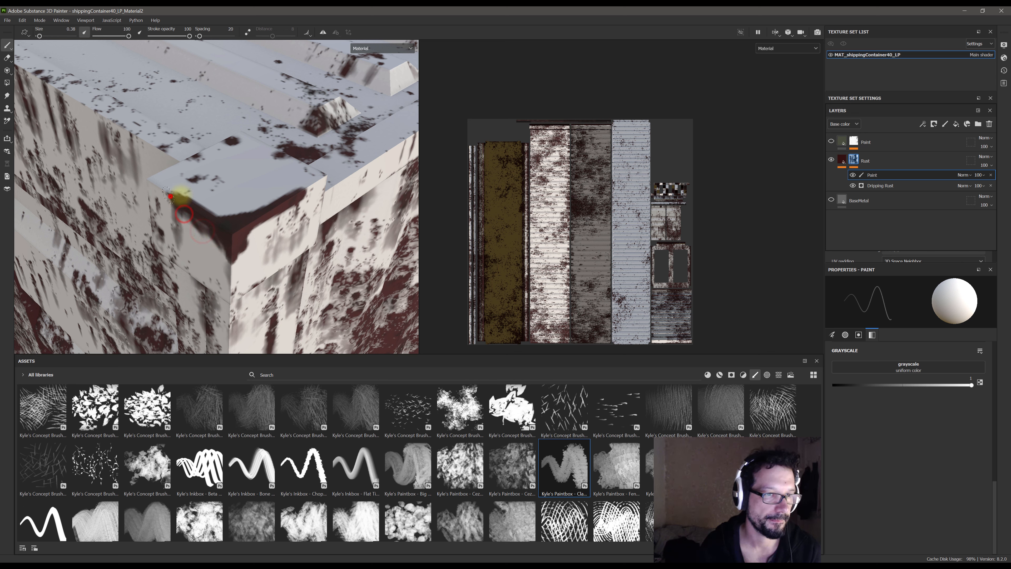
right_click(237, 203)
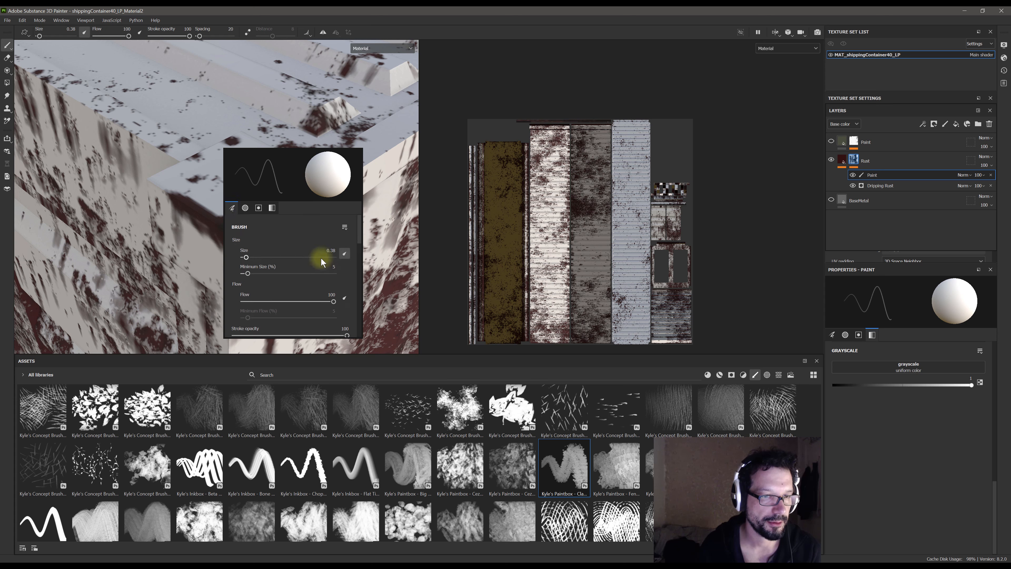
left_click_drag(246, 257, 250, 258)
middle_click_drag(203, 223, 187, 228, "alt")
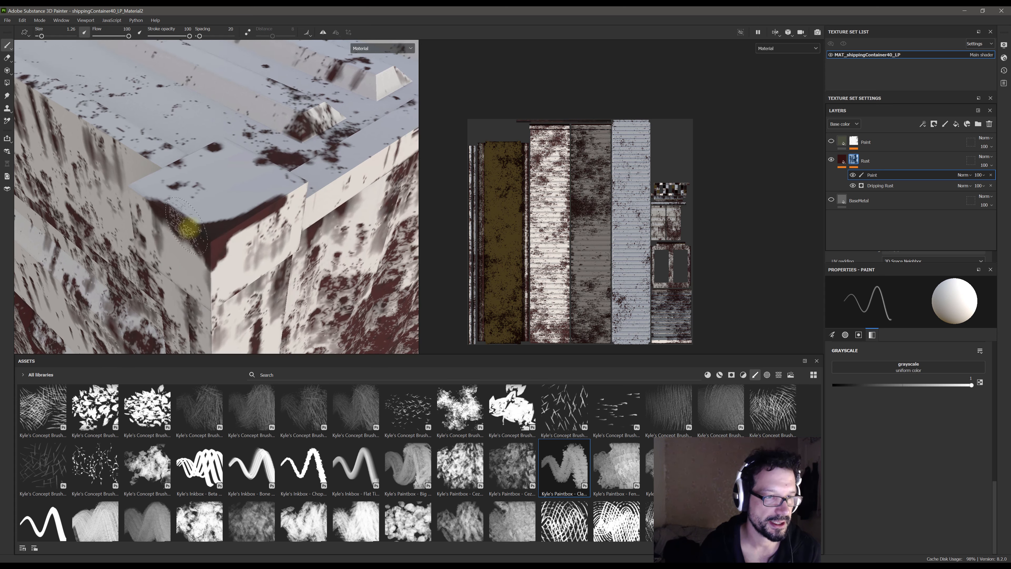
Paint rust with the textured brush along the edges of the container's upper and lower corner blocks
left_click_drag(186, 230, 186, 231)
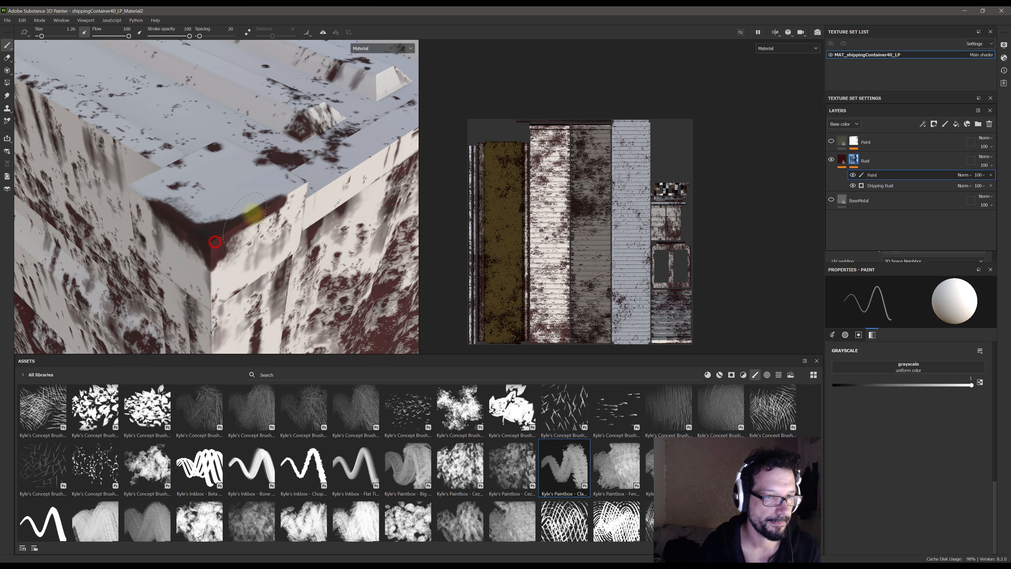
scroll(306, 182, "down", 6)
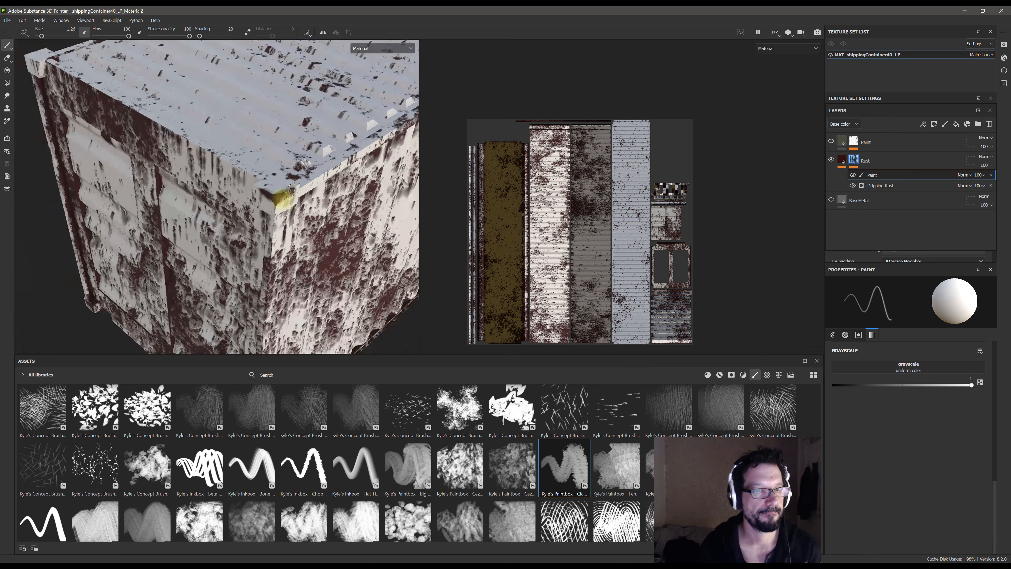
left_click_drag(166, 218, 270, 255, "alt")
scroll(228, 208, "up", 6)
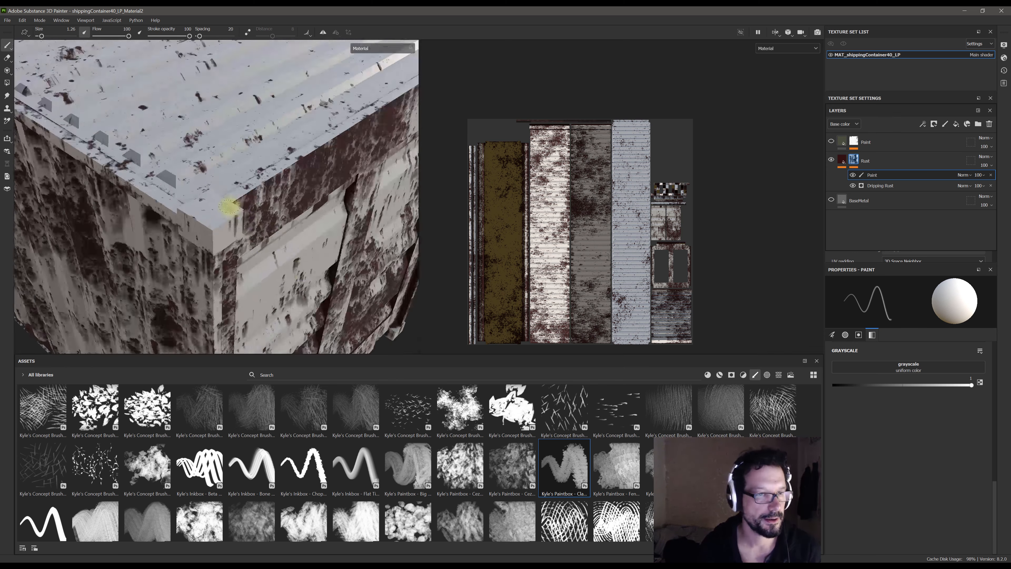
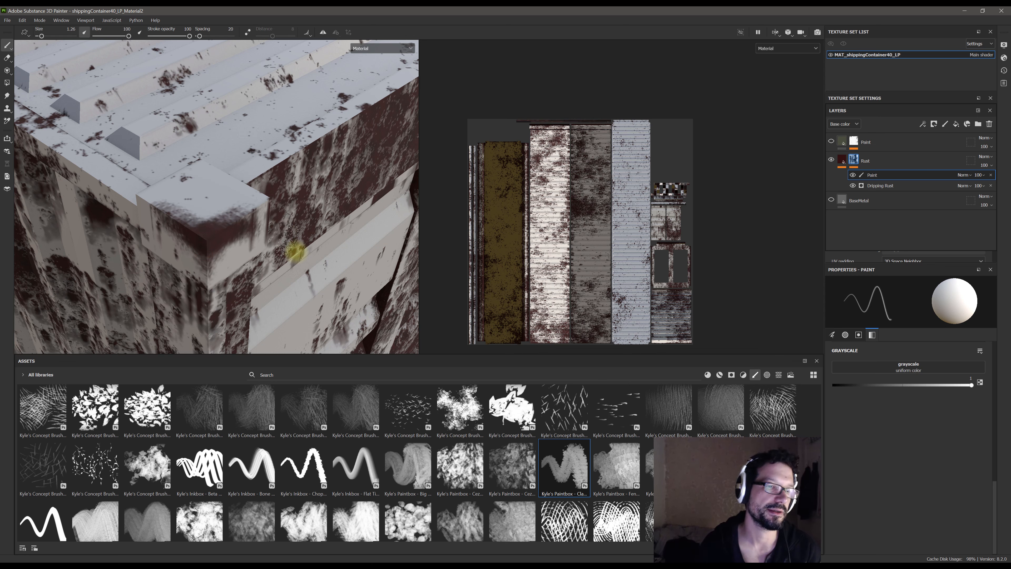
left_click_drag(292, 245, 261, 208, "alt")
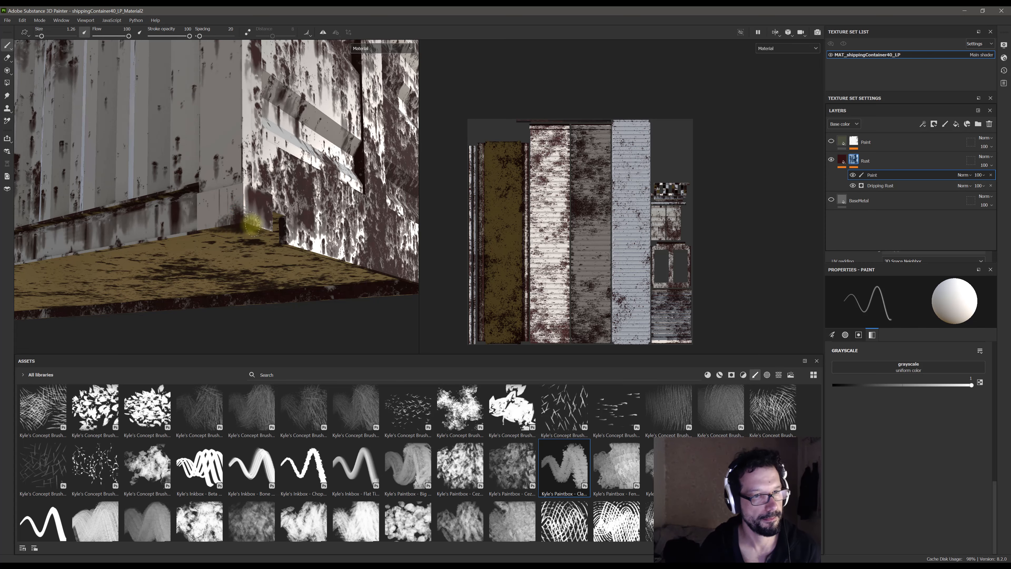
left_click_drag(271, 221, 359, 240, "alt")
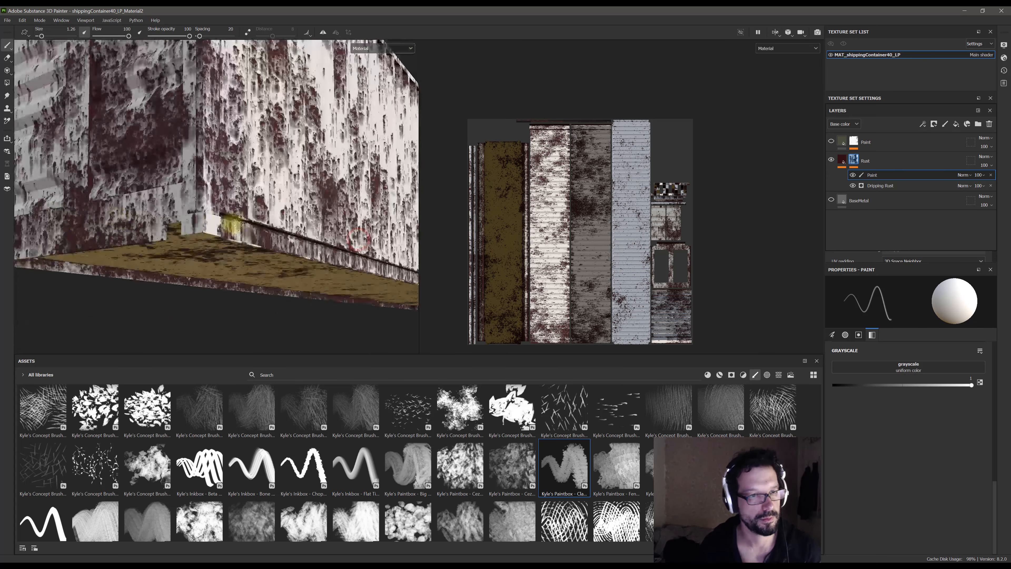
left_click_drag(234, 240, 182, 239, "alt")
scroll(193, 217, "up", 4)
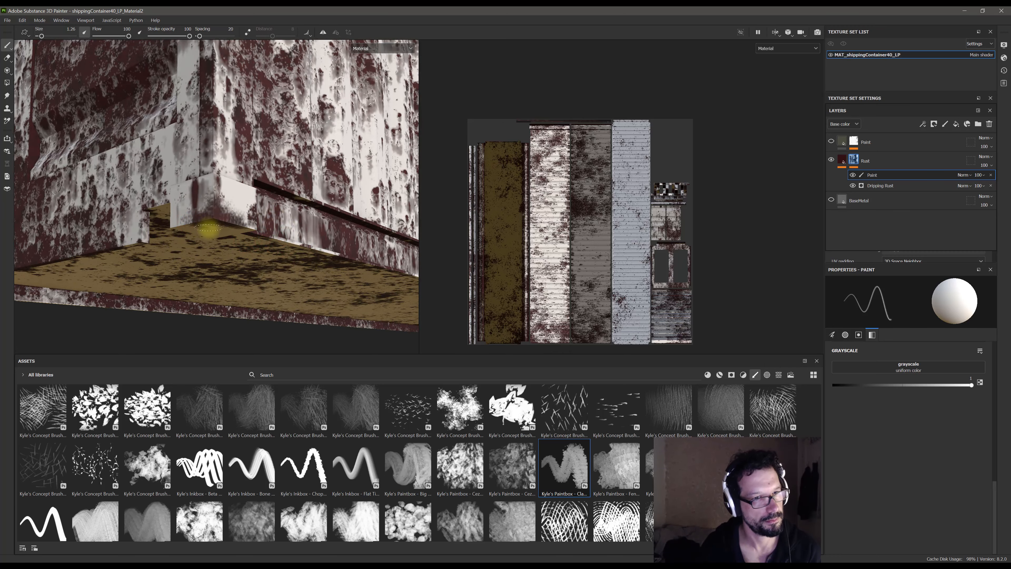
Show the BaseMetal and Paint layers again and inspect the painted corner rust on the full material
left_click(832, 200)
left_click(833, 142)
mouse_move(260, 162)
left_mouse_down("alt")
mouse_move(275, 140)
mouse_move(289, 231)
mouse_move(291, 115)
mouse_move(291, 228)
mouse_move(215, 187)
mouse_move(266, 153)
mouse_move(226, 151)
mouse_move(241, 210)
mouse_move(267, 226)
mouse_move(300, 176)
mouse_move(266, 271)
mouse_move(235, 253)
mouse_move(300, 219)
left_mouse_up("alt")
scroll(303, 220, "up", 2)
middle_click_drag(307, 235, 240, 227, "alt")
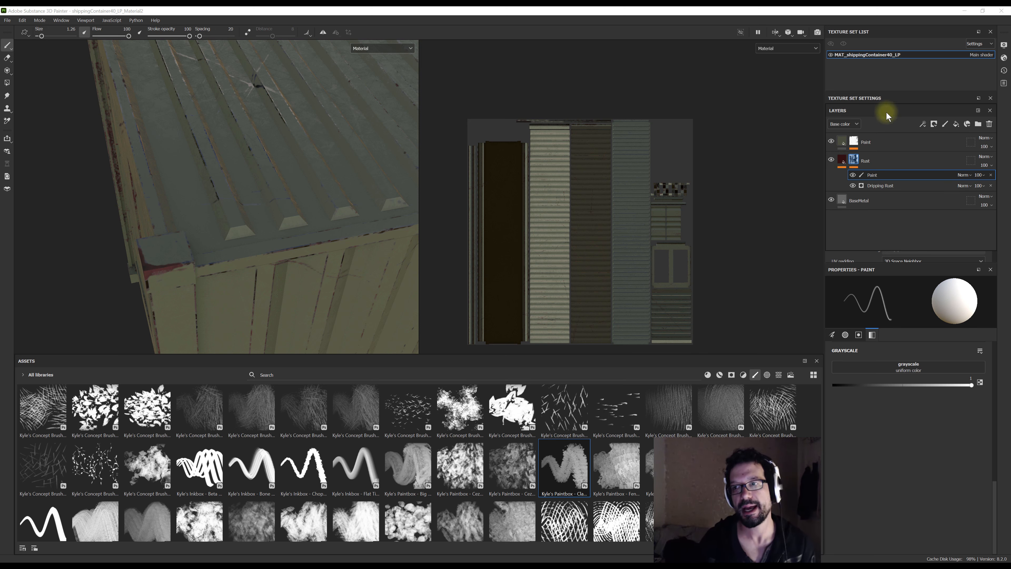
Add a fill layer and place it above the Paint layer in the layer stack
left_click(956, 125)
left_click(898, 164)
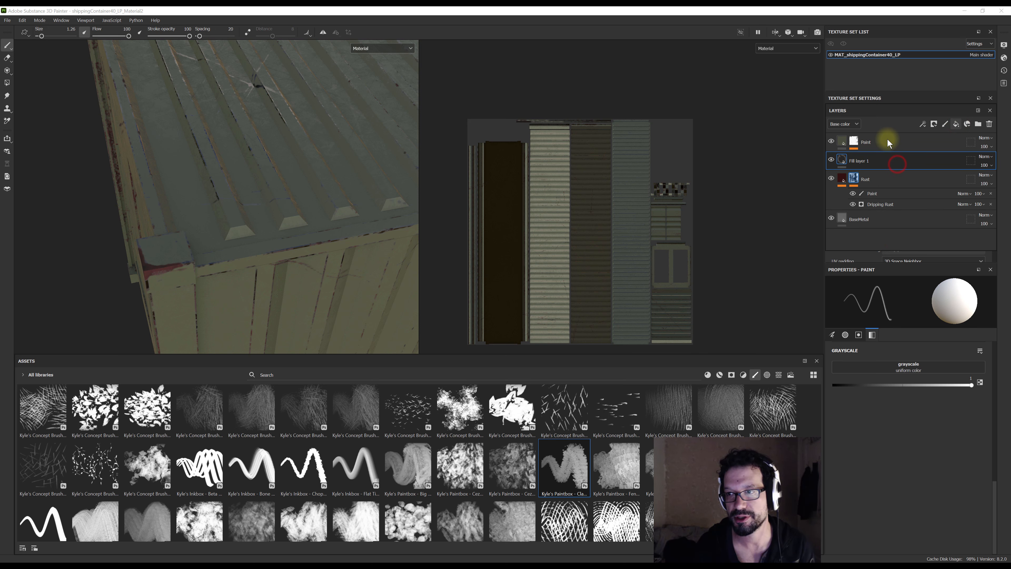
left_click_drag(891, 160, 867, 149)
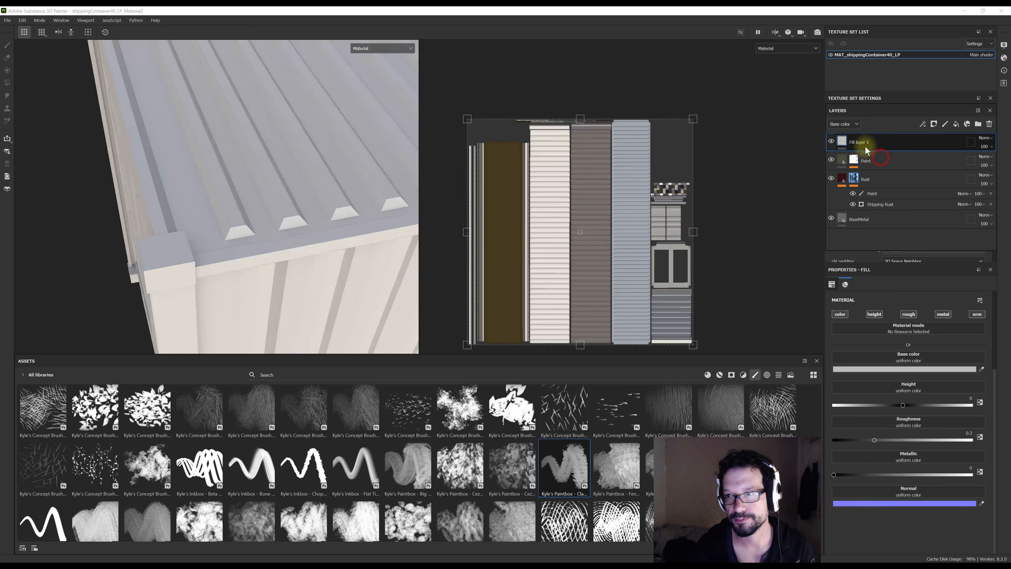
Set the new fill layer's base color to a nearly black brown and its roughness to 1
left_click(899, 369)
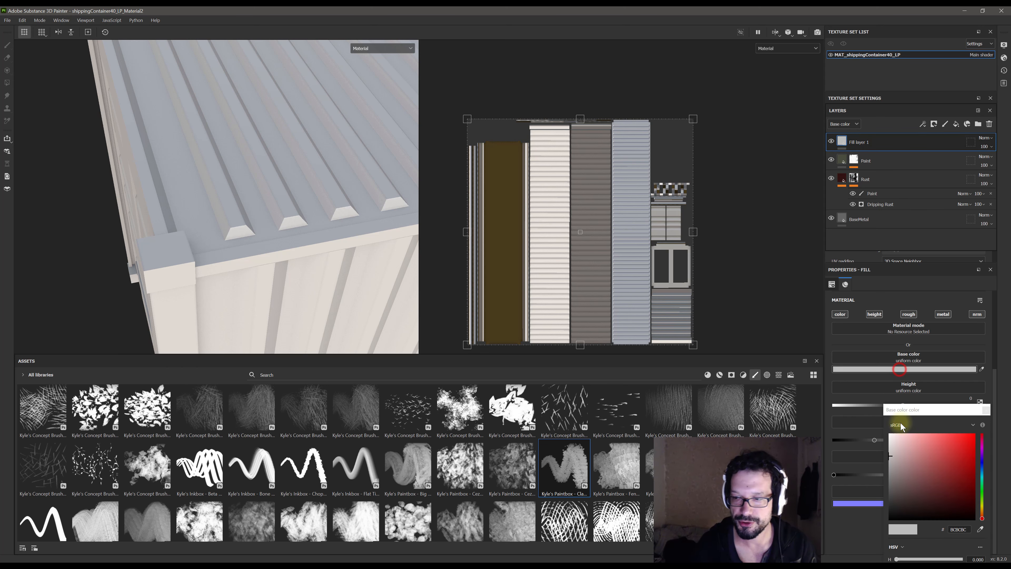
left_click(956, 514)
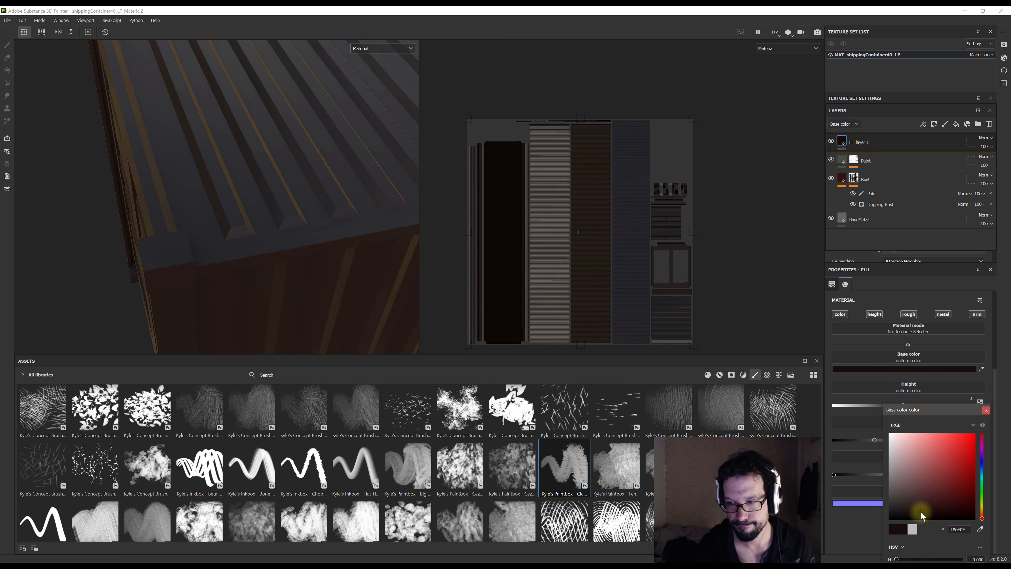
left_click(865, 531)
left_click(986, 411)
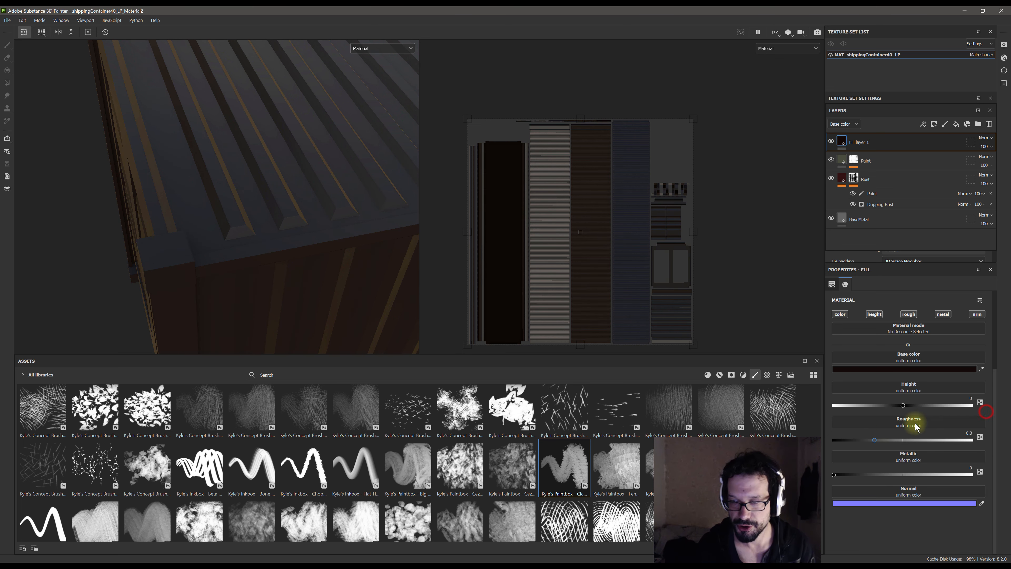
left_click_drag(875, 441, 1009, 439)
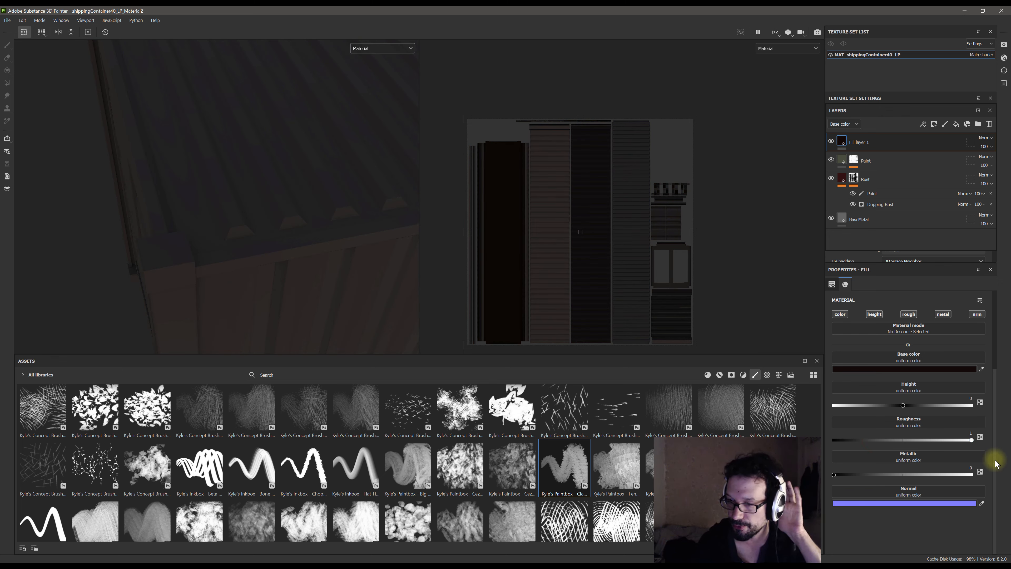
Rename the new fill layer as Dirt and add a white mask to it
left_click(858, 142)
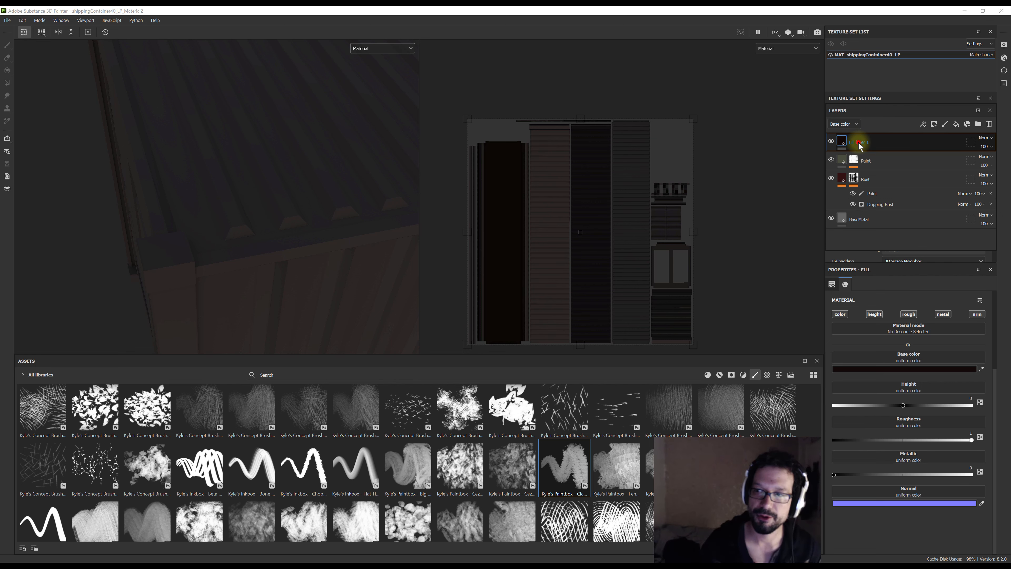
double_click(859, 143)
key("Return")
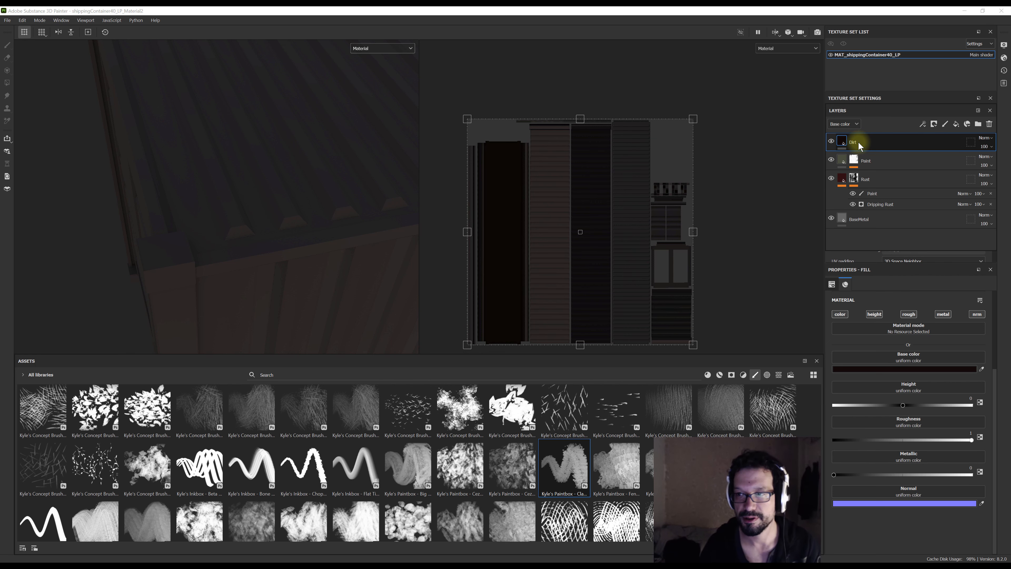
right_click(858, 146)
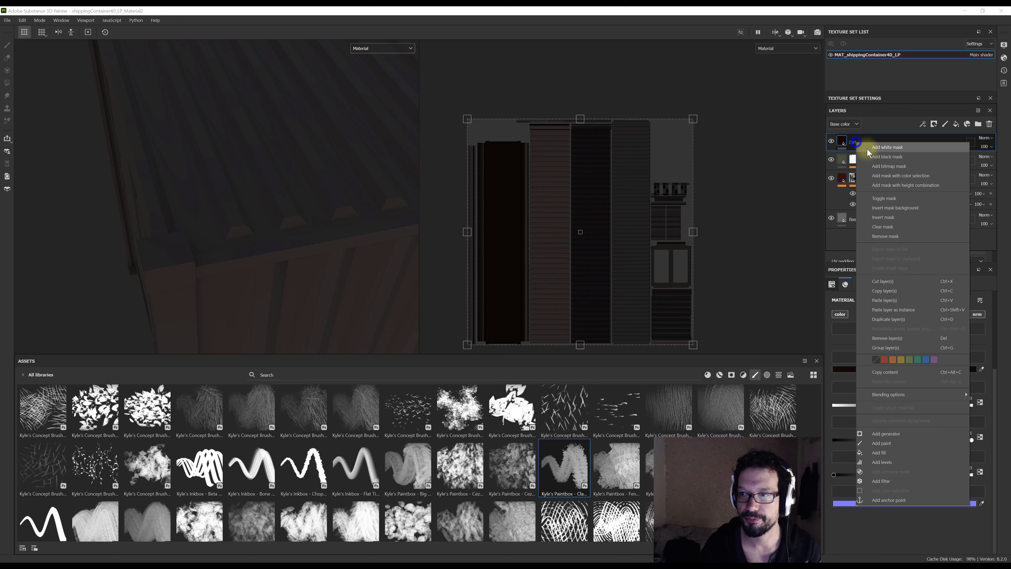
left_click(884, 147)
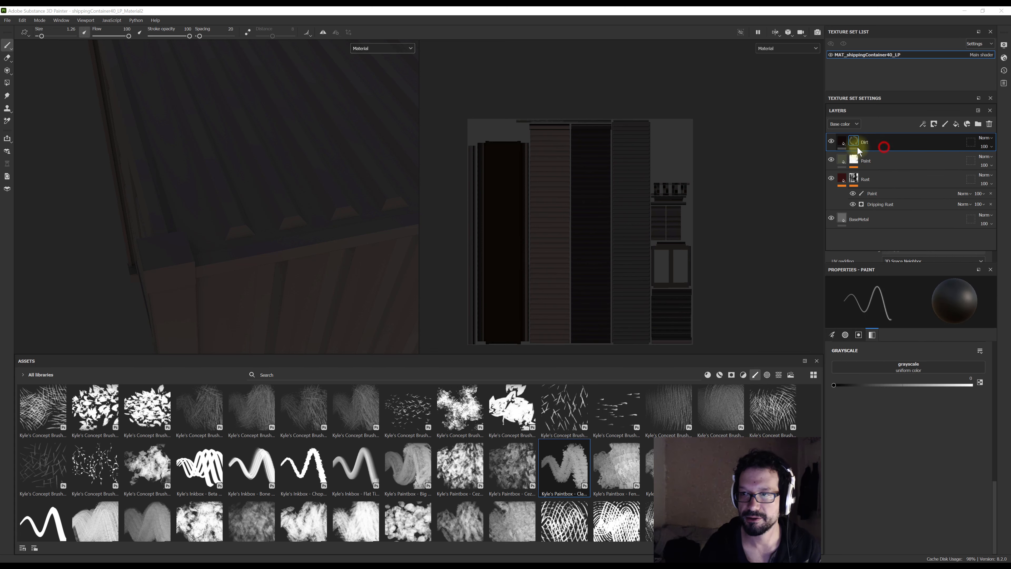
left_click(904, 367)
type("frac")
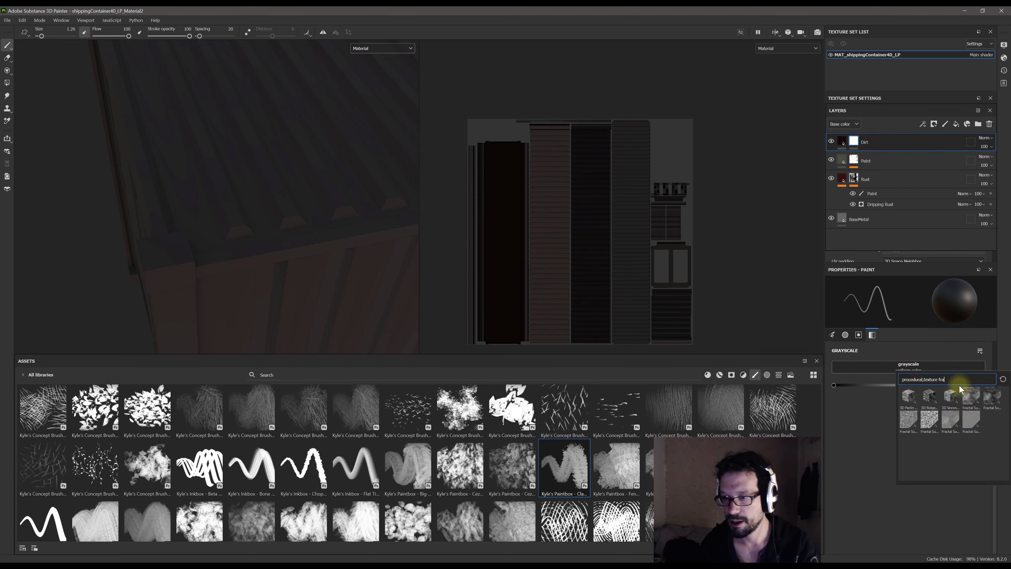
key("BackSpace")
key("BackSpace")
key("BackSpace")
key("BackSpace")
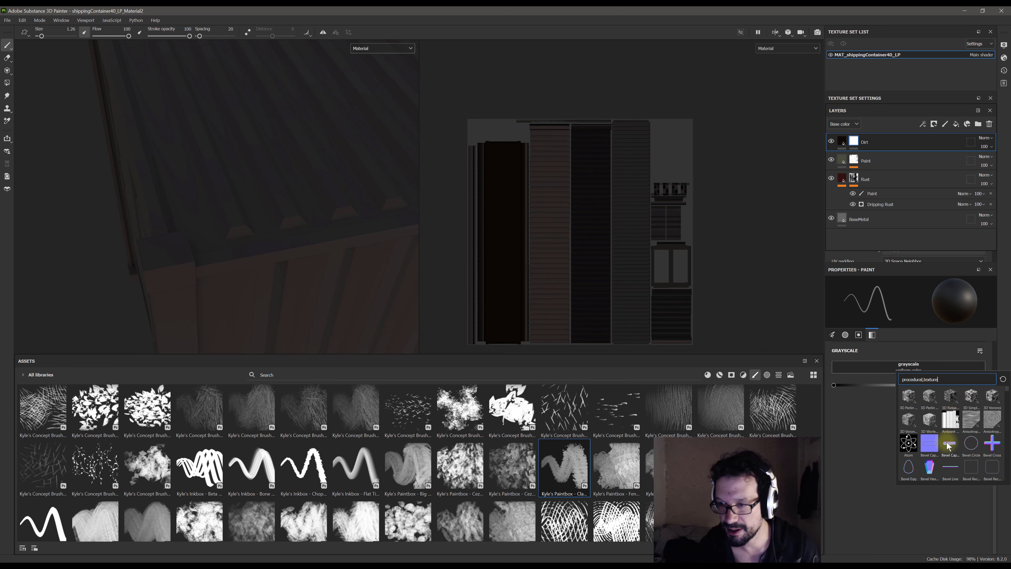
left_click(870, 421)
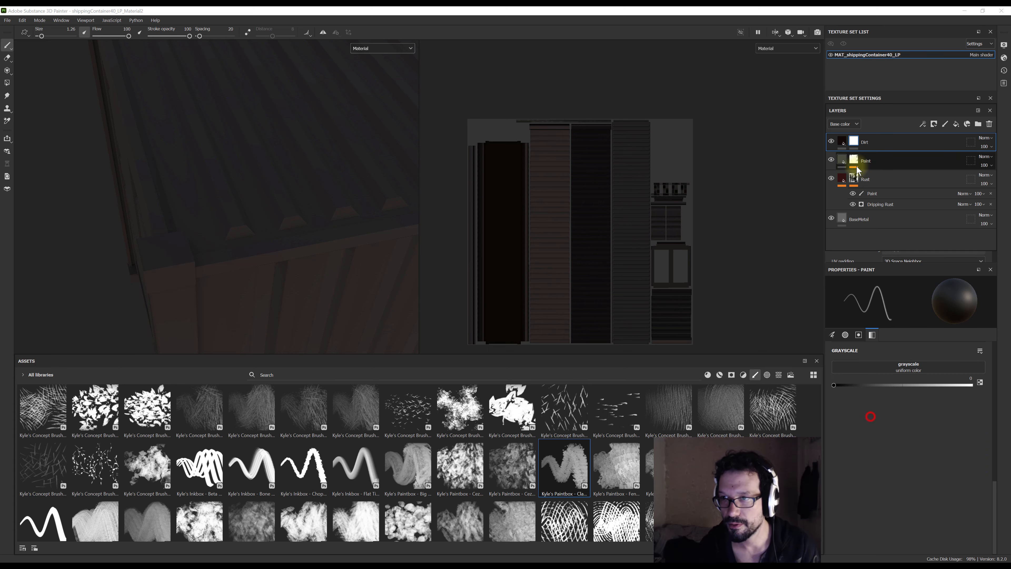
Add a Mask Editor generator to the Dirt layer's mask and set its Curvature Opacity to 0
right_click(853, 138)
left_click(885, 390)
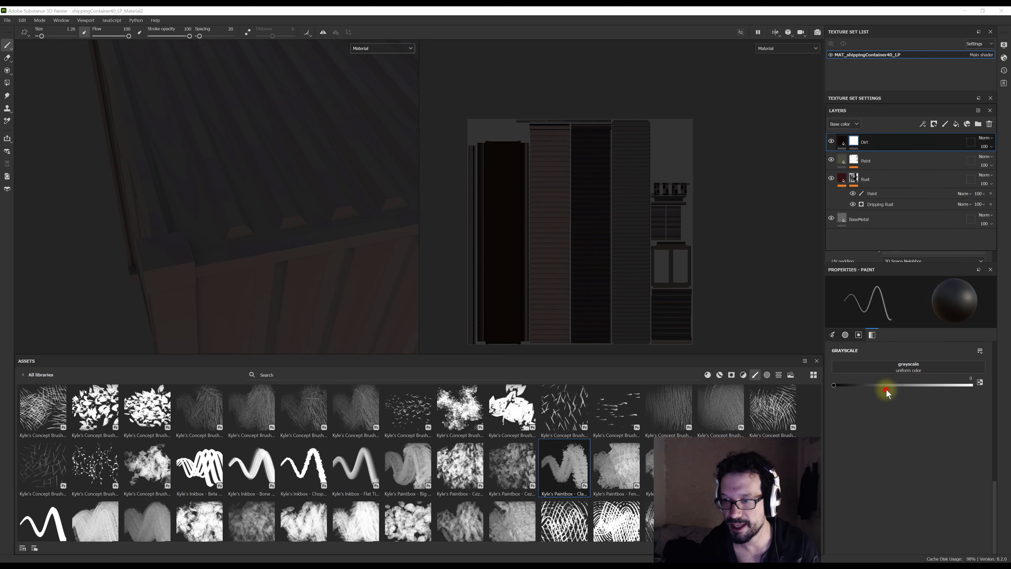
left_click(905, 305)
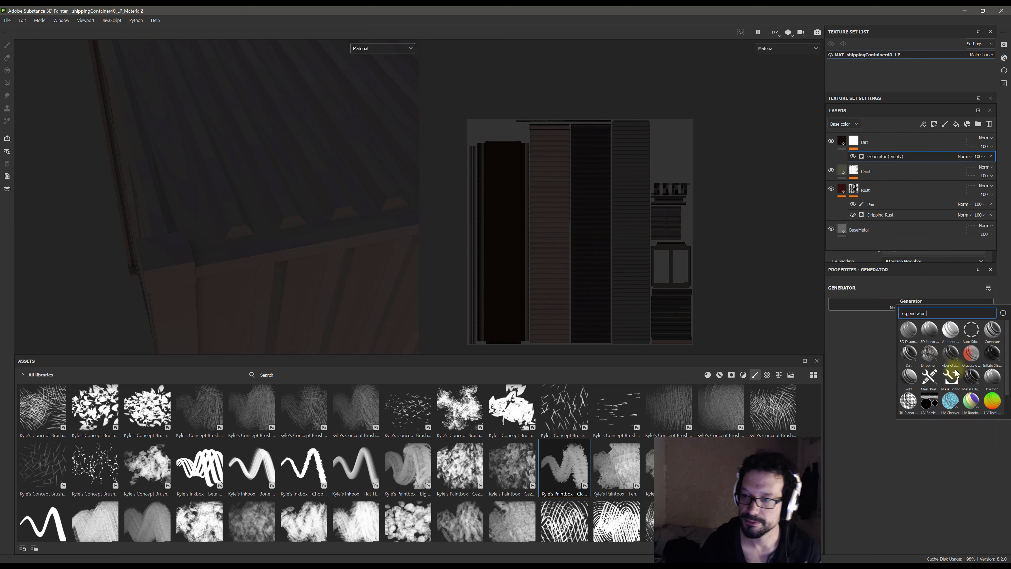
left_click(951, 379)
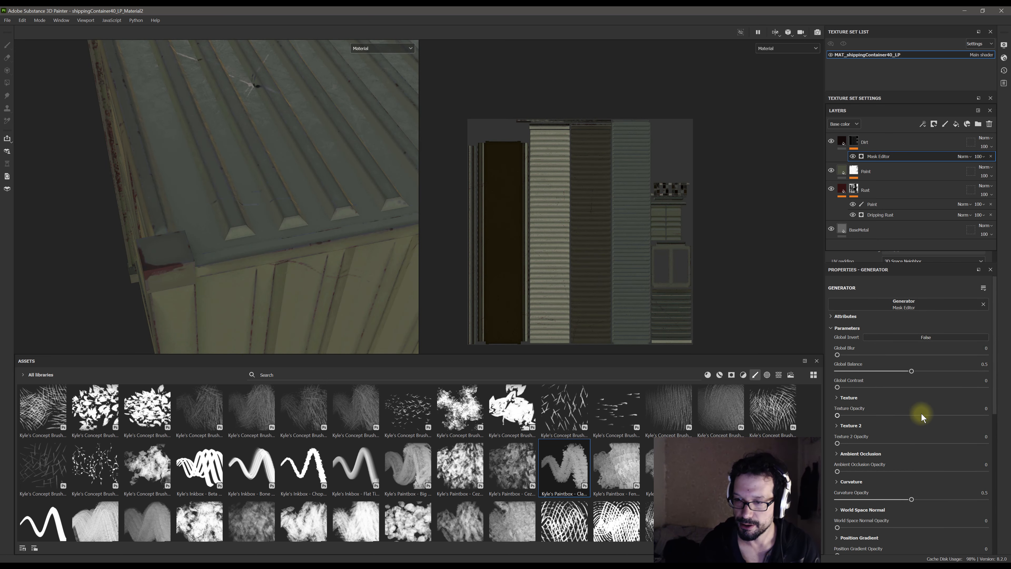
left_click_drag(912, 502, 837, 499)
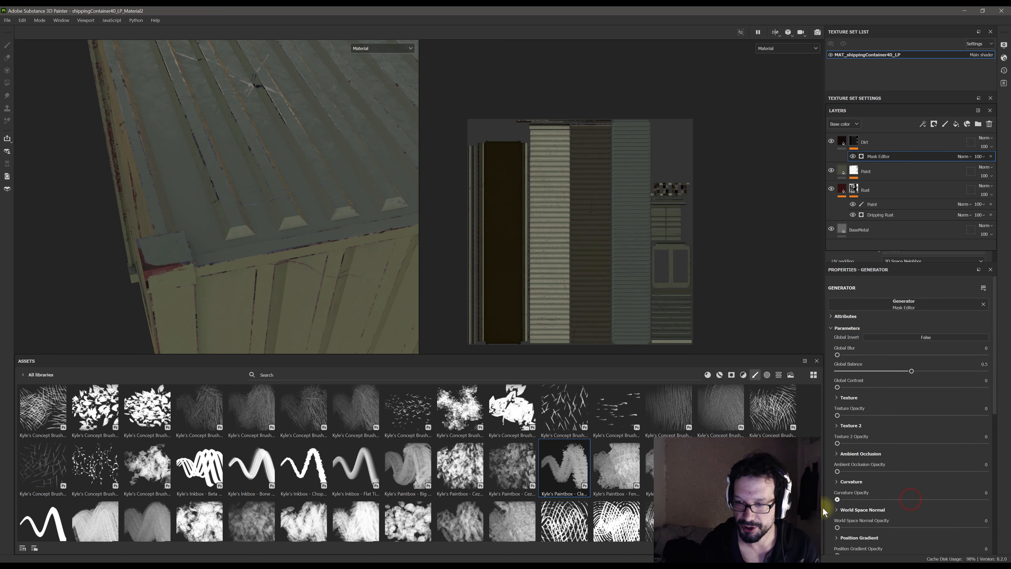
Set the Mask Editor's Ambient Occlusion Opacity to 0.77 and the ambient occlusion blending mode to Normal
scroll(858, 434, "down", 2)
scroll(862, 432, "down", 5)
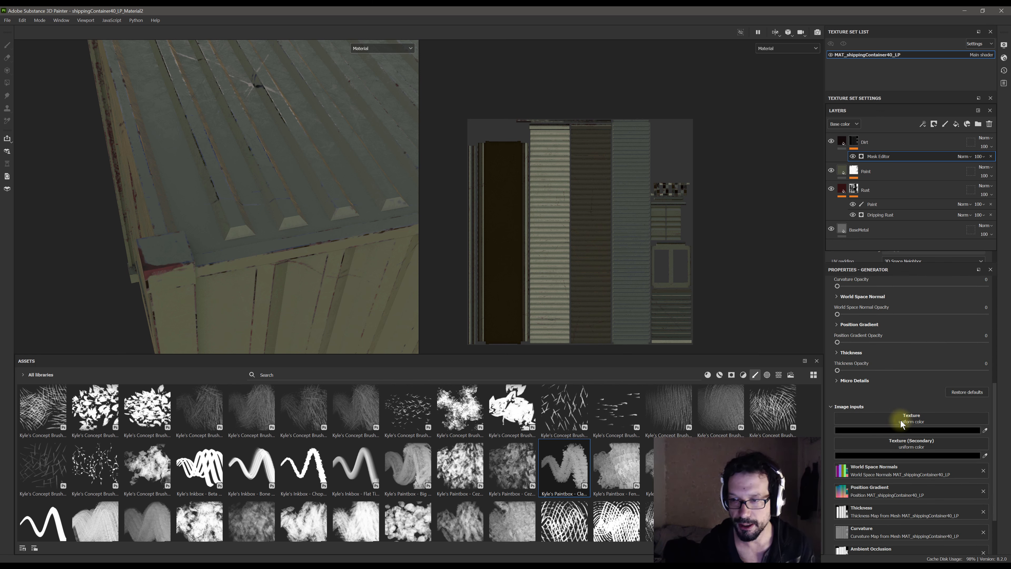
scroll(901, 415, "up", 4)
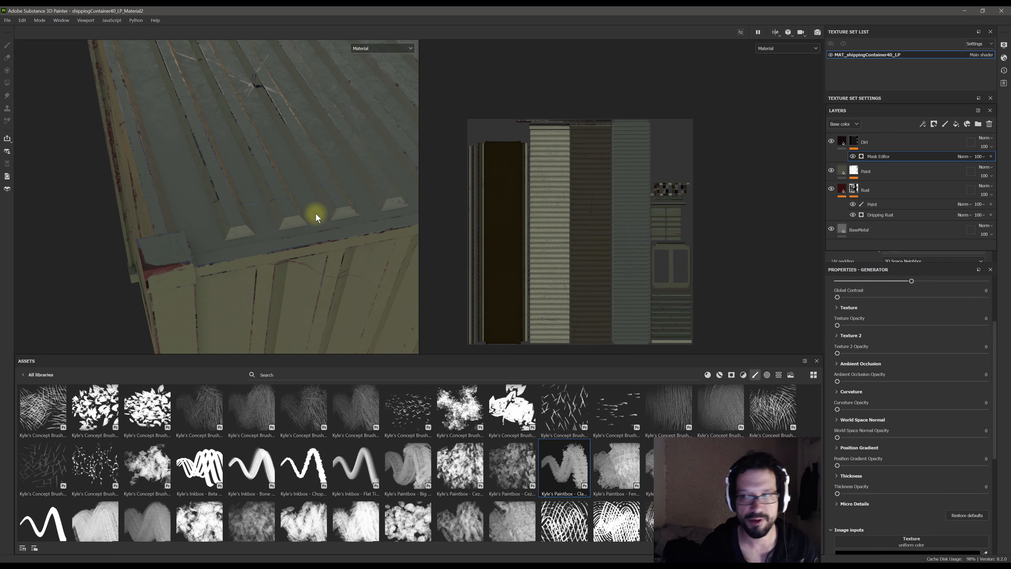
left_click_drag(316, 215, 279, 259, "alt")
scroll(896, 333, "up", 2)
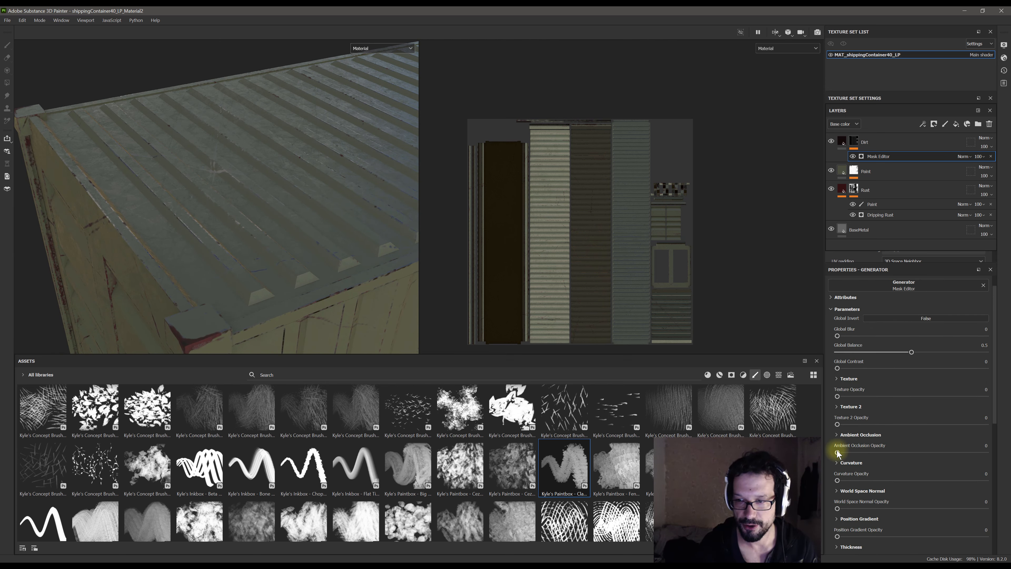
left_click(837, 434)
scroll(895, 438, "down", 2)
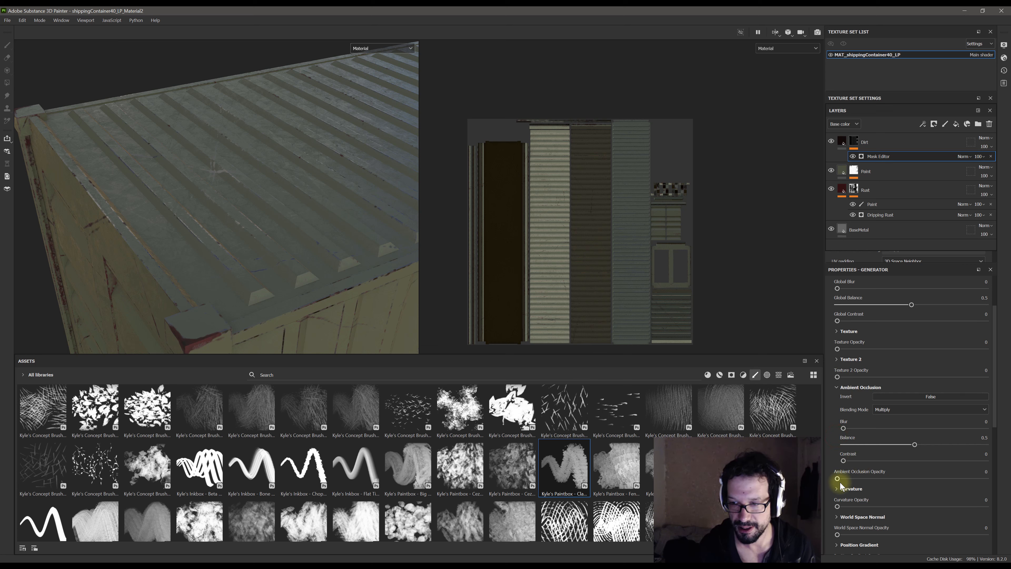
left_click_drag(838, 479, 942, 478)
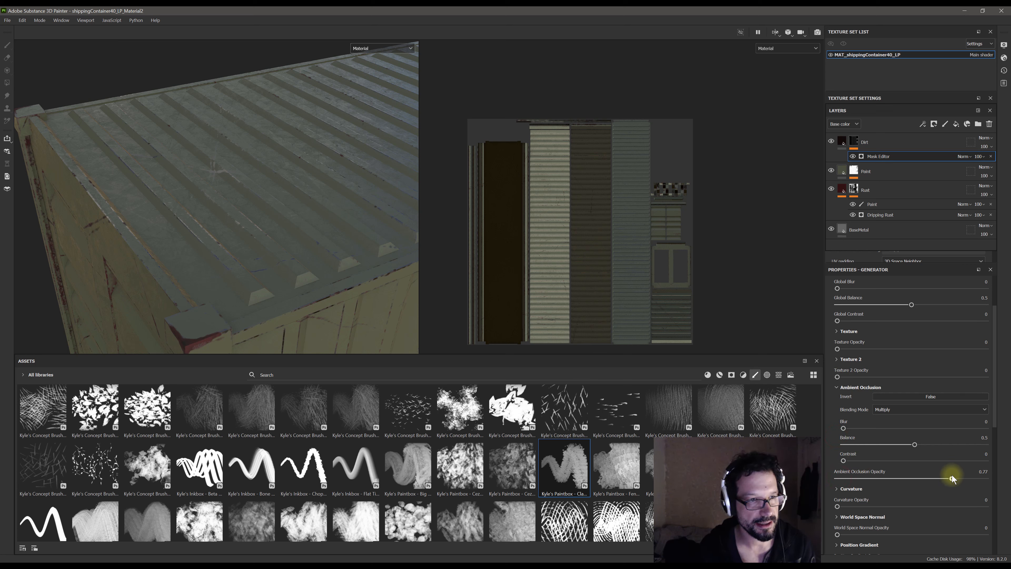
left_click(911, 414)
left_click(891, 418)
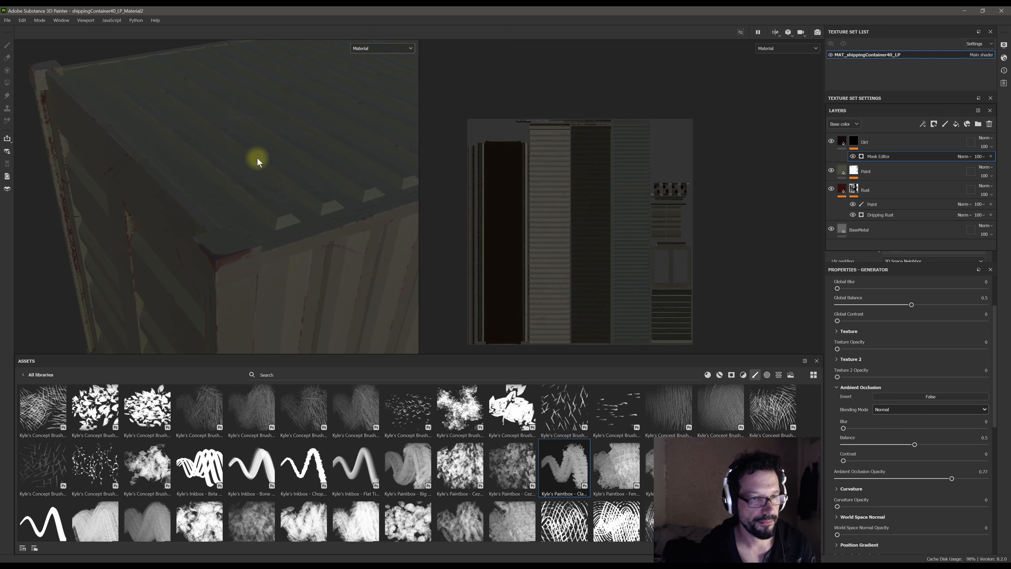
Display only the Dirt layer's mask in the viewport and examine it around the container's top corner
left_click_drag(257, 161, 831, 361, "alt")
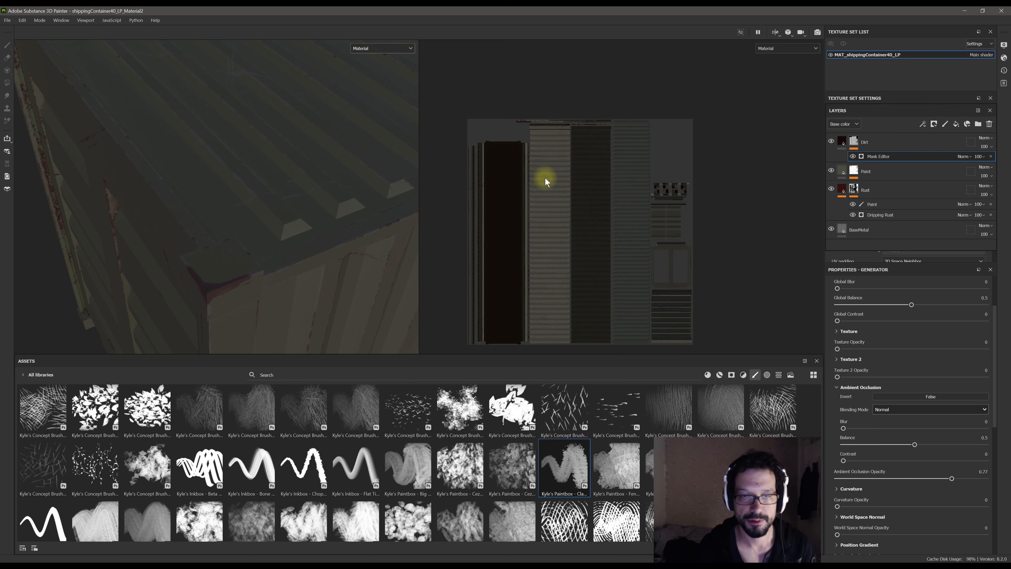
left_click(854, 140, "alt")
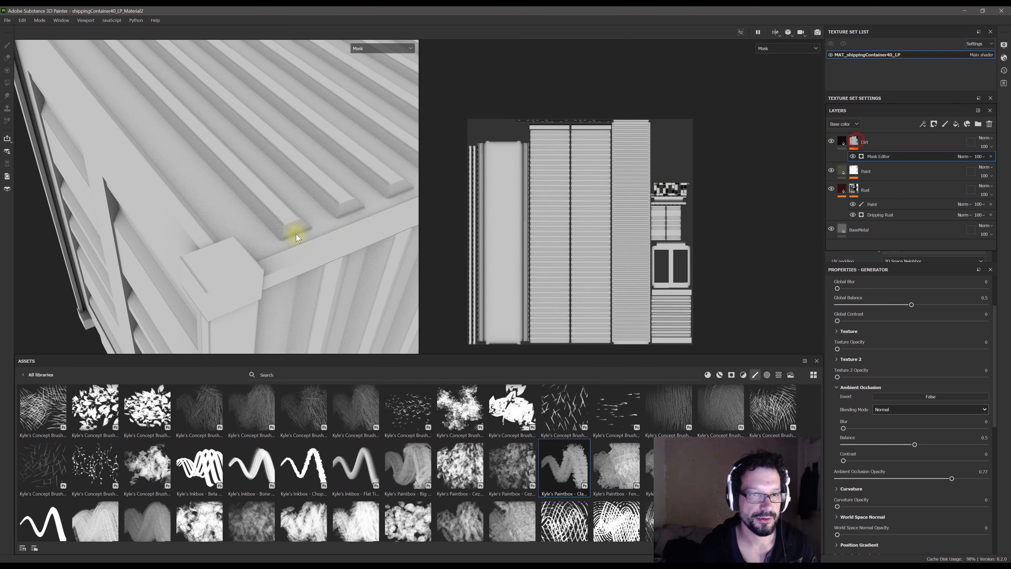
middle_click_drag(316, 248, 300, 257, "alt")
left_click_drag(301, 257, 329, 257, "alt")
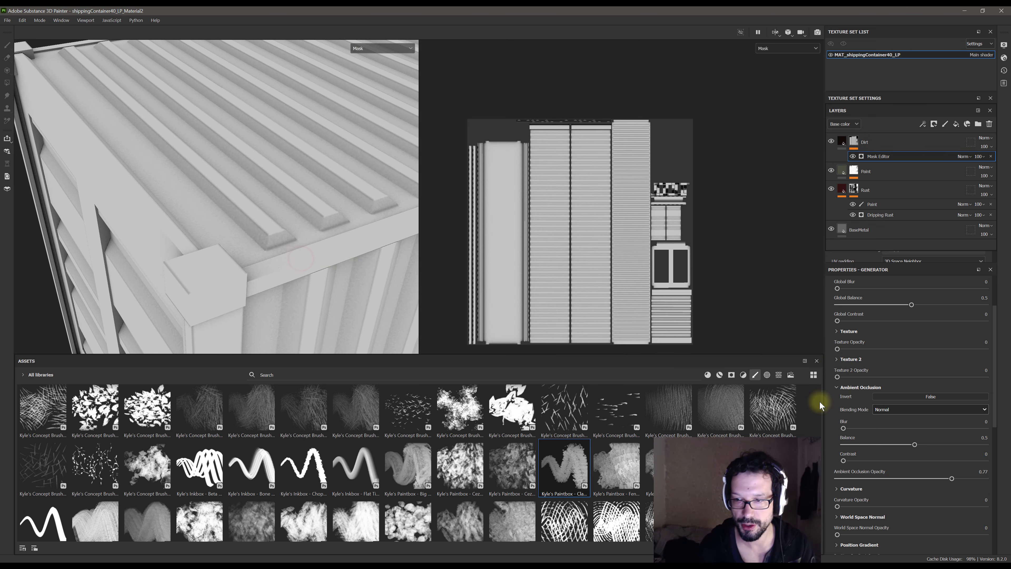
Set the Mask Editor's ambient occlusion blur to 0.22, balance to 0.17, contrast to 0.53 and blending mode to Linear Dodge (Add)
left_click_drag(913, 447, 845, 429)
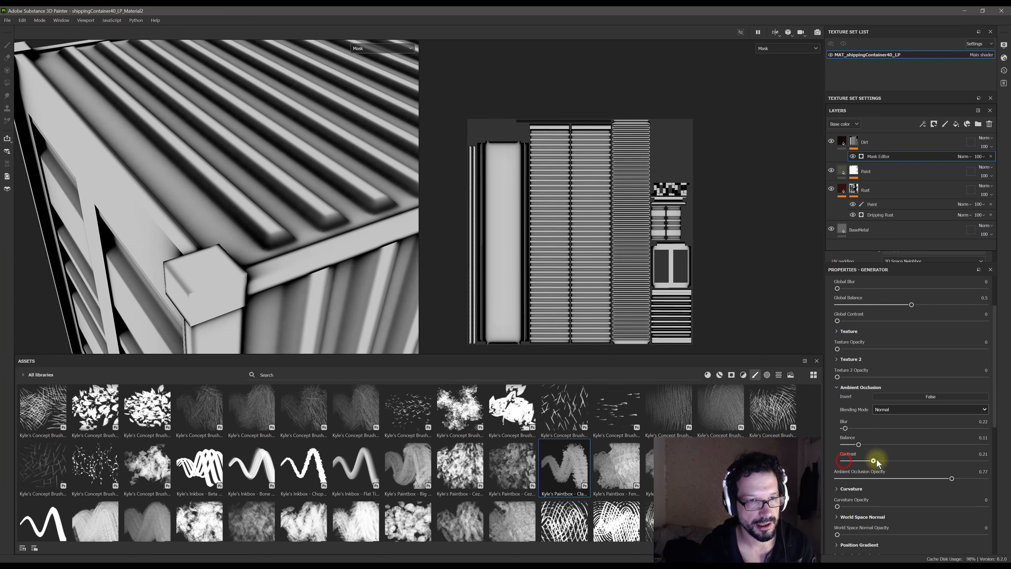
left_click_drag(876, 459, 916, 461)
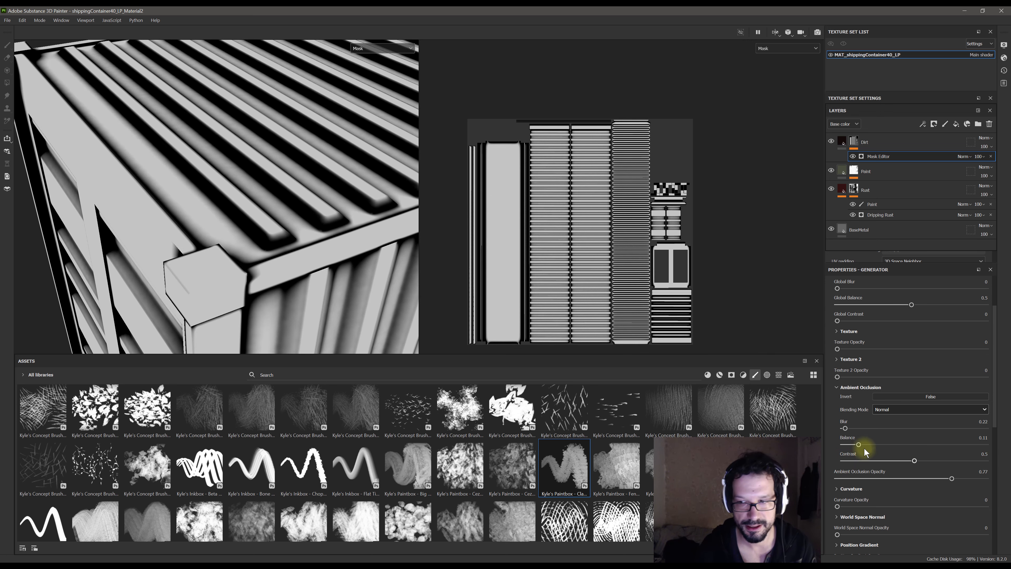
left_click_drag(856, 445, 868, 448)
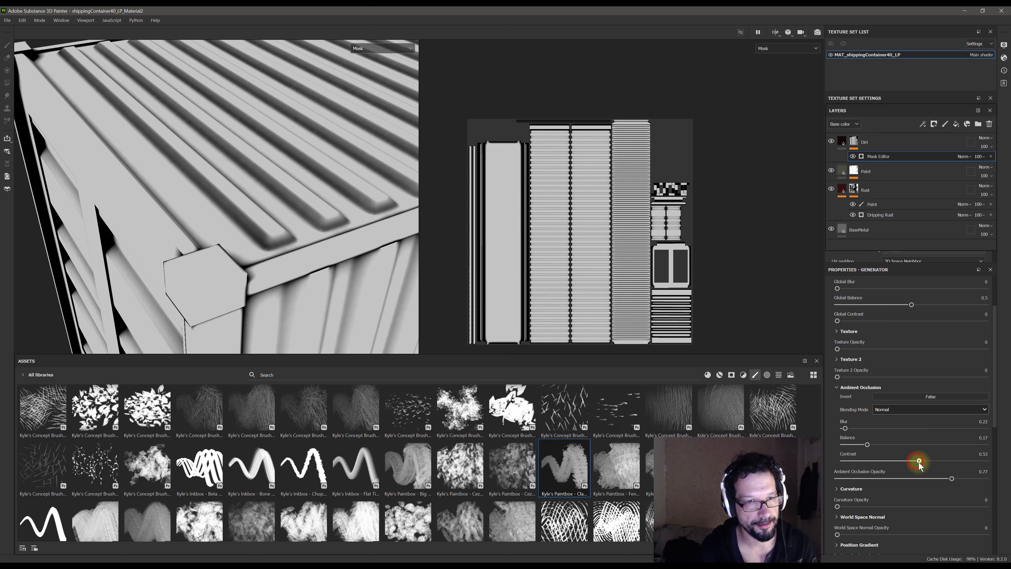
scroll(916, 494, "down", 2)
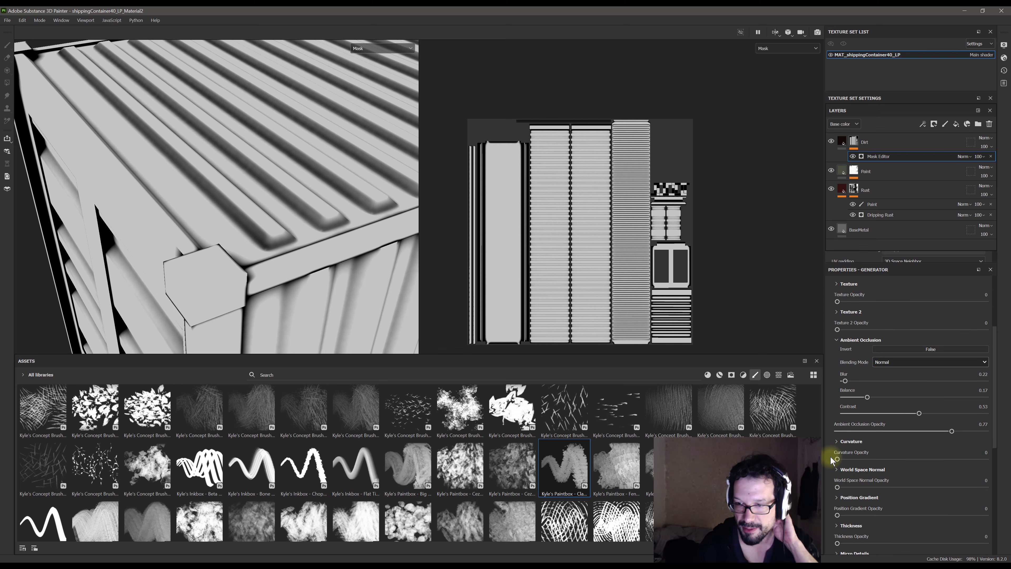
left_click(891, 362)
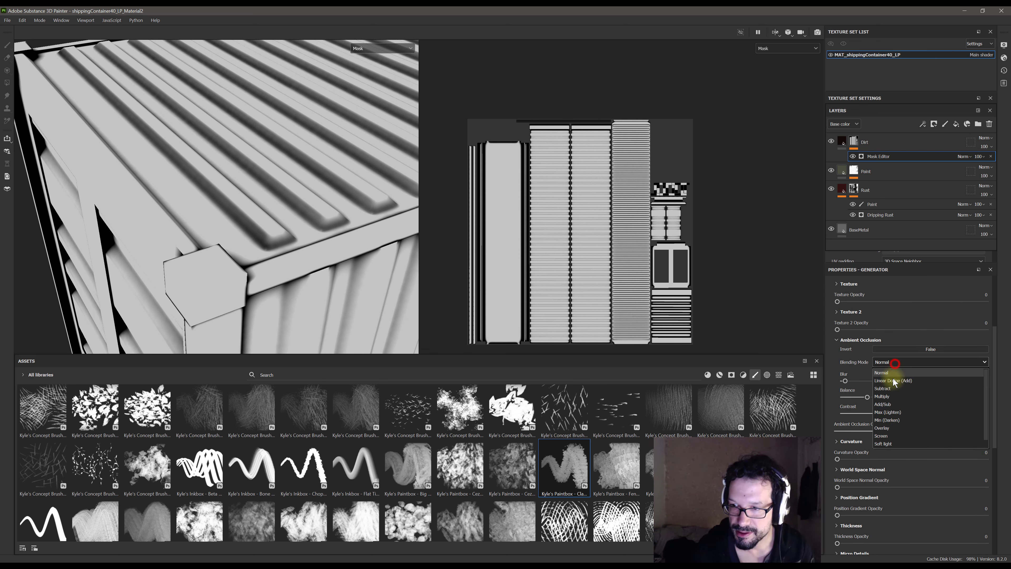
left_click(892, 381)
Switch the Mask Editor's curvature mode to Cavities
left_click(836, 441)
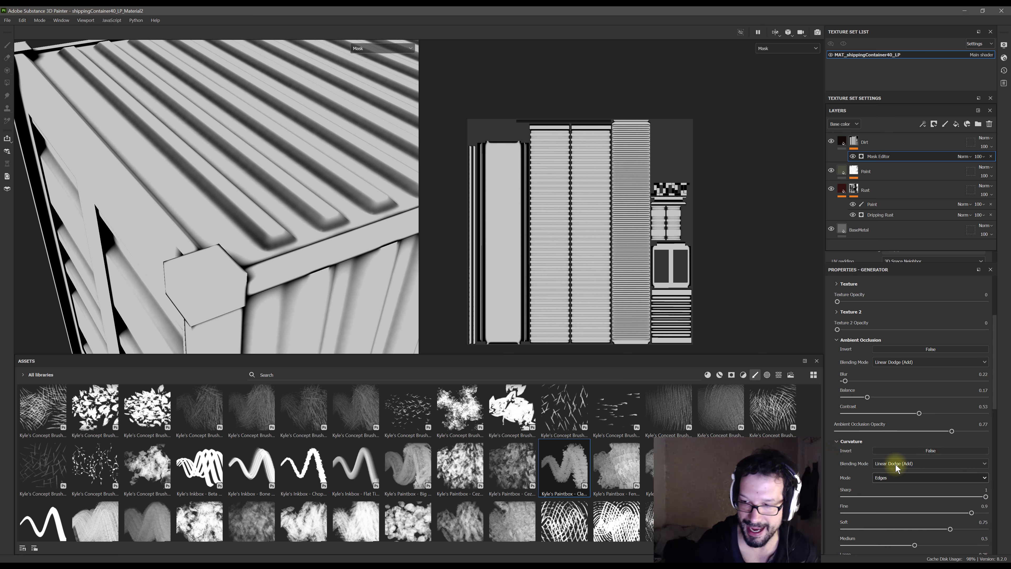
scroll(895, 465, "down", 2)
scroll(892, 455, "down", 3)
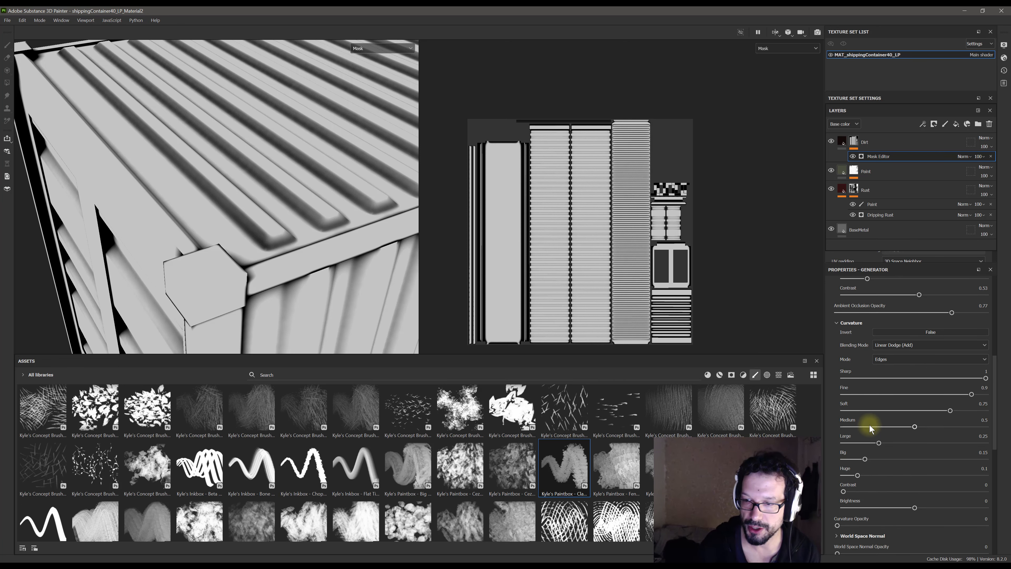
left_click(886, 360)
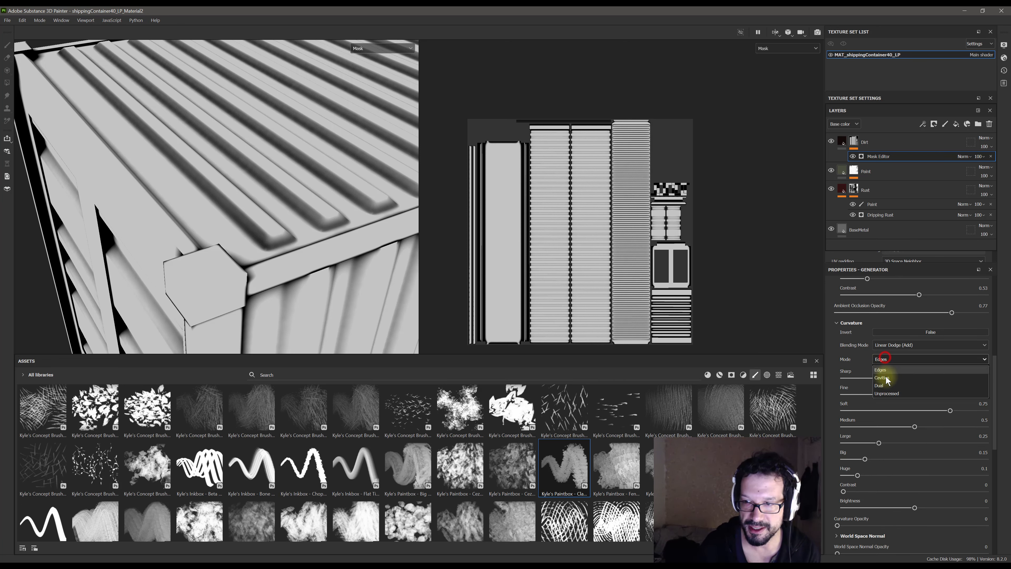
left_click(888, 377)
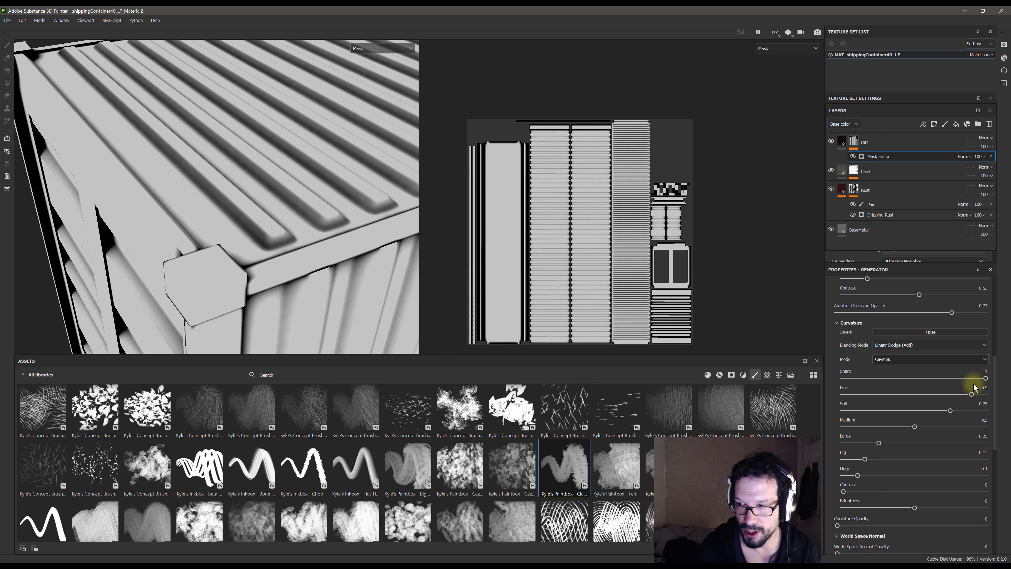
Set the curvature detail levels: Sharp 0.06, Fine 0.2, Soft 0.35, Medium 0.46, and Large, Big and Huge 0
left_click_drag(986, 379, 862, 378)
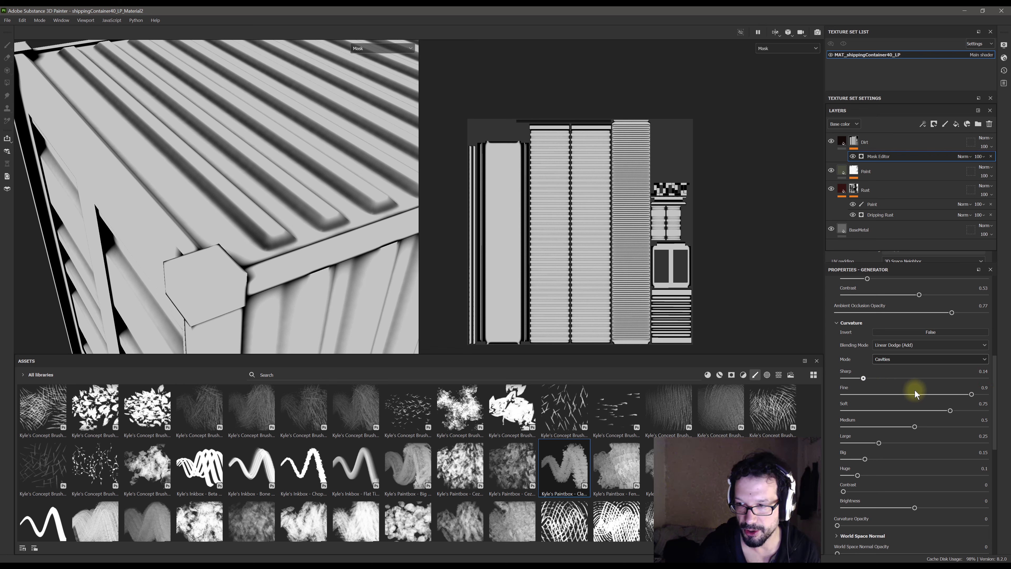
left_click(972, 394)
left_click_drag(971, 394, 879, 394)
left_click_drag(950, 410, 890, 427)
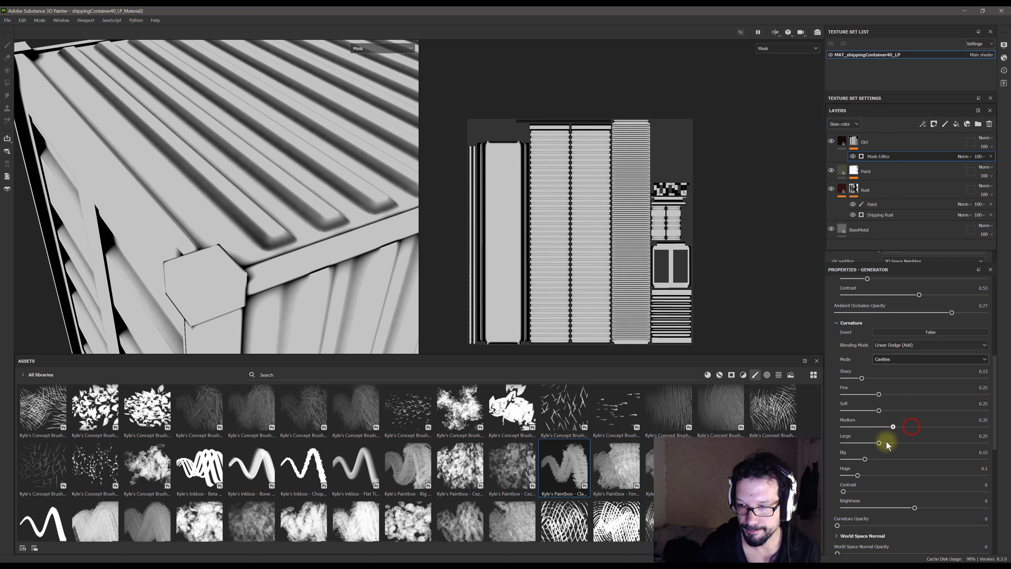
left_click_drag(839, 477, 841, 461)
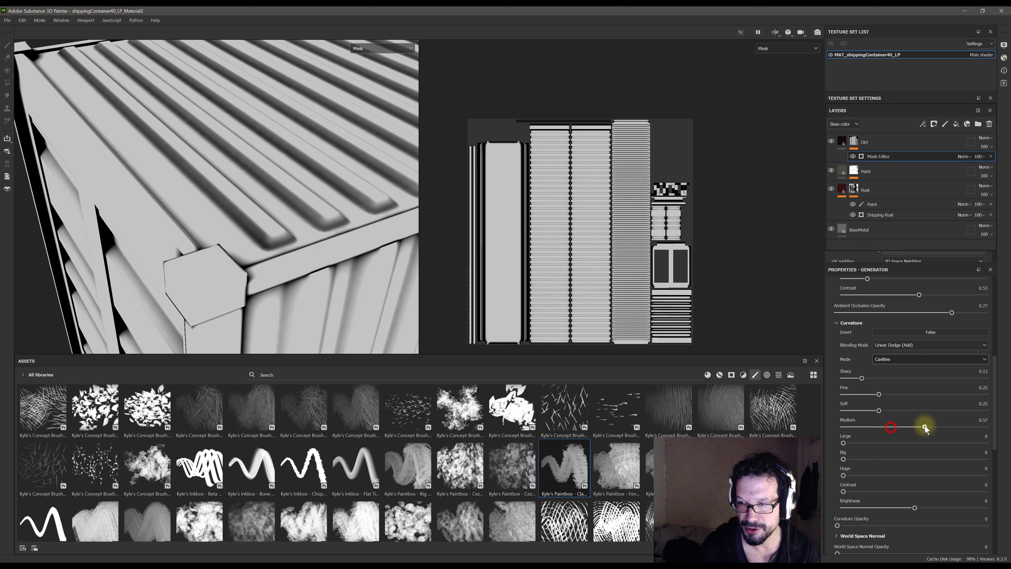
left_click_drag(880, 411, 892, 410)
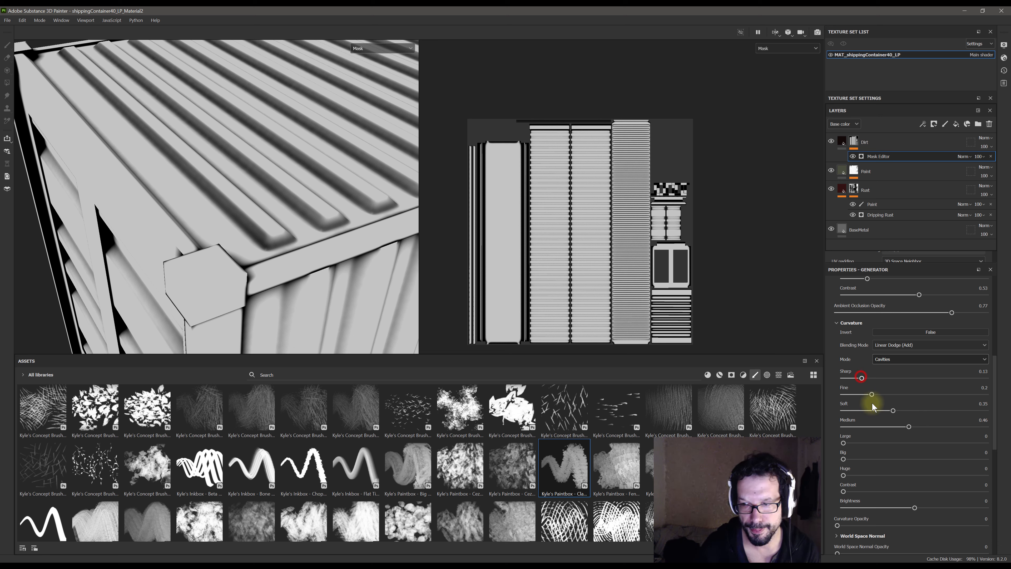
Set the Mask Editor's Curvature Opacity to 0.71 and try the curvature inversion on and off again
left_click(839, 525)
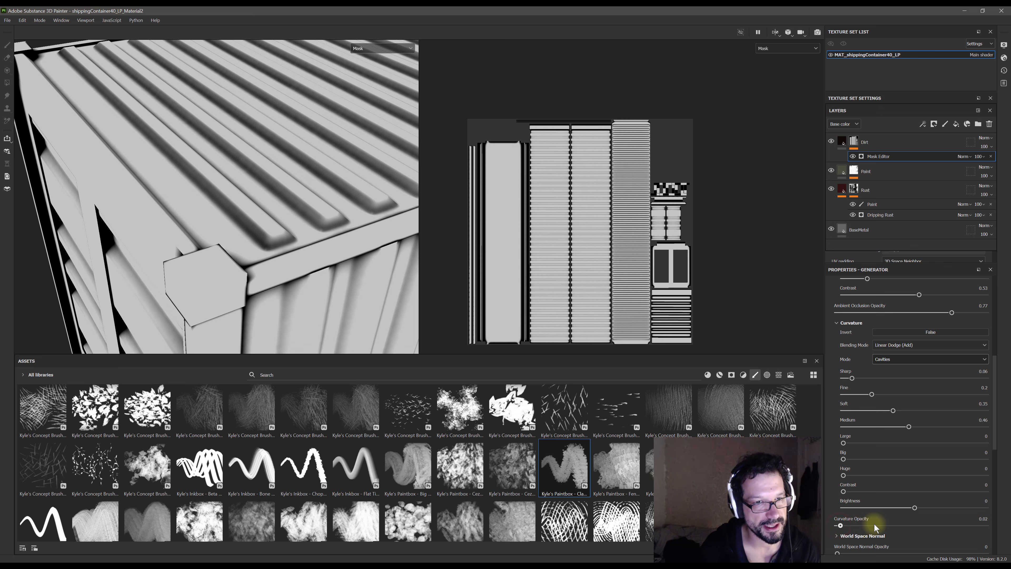
left_click_drag(874, 524, 949, 526)
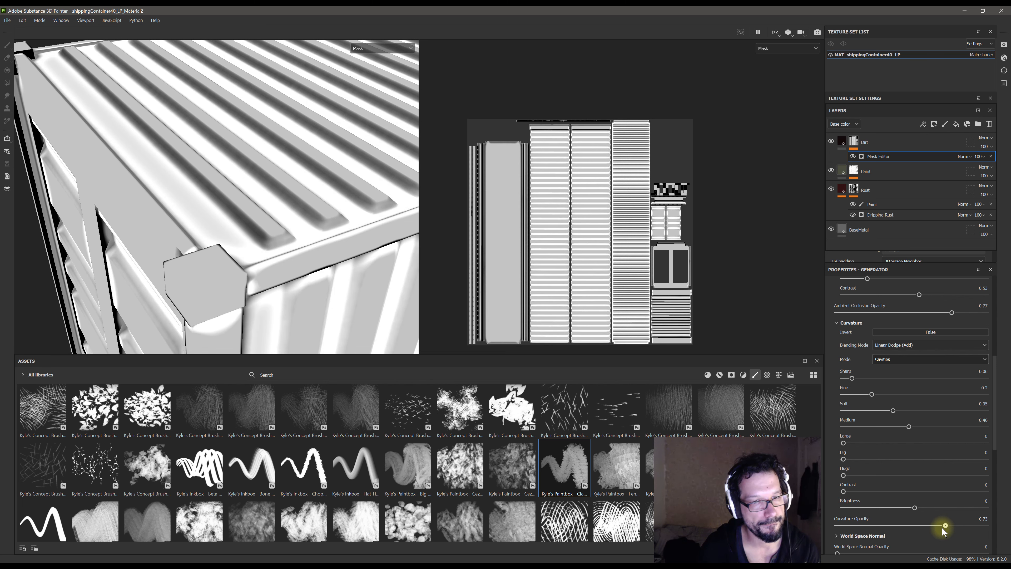
left_click_drag(944, 526, 942, 526)
left_click(901, 332)
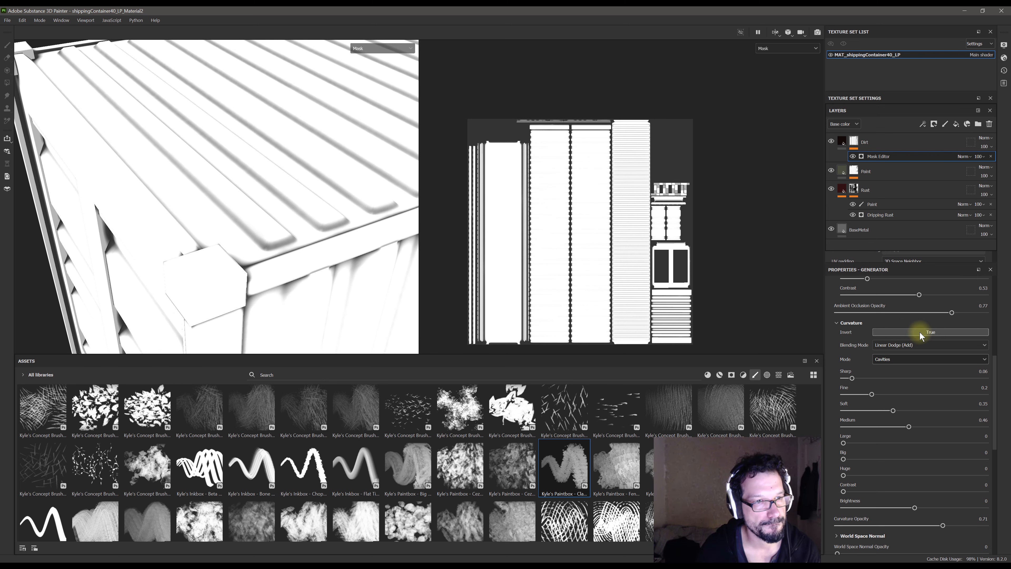
left_click(919, 332)
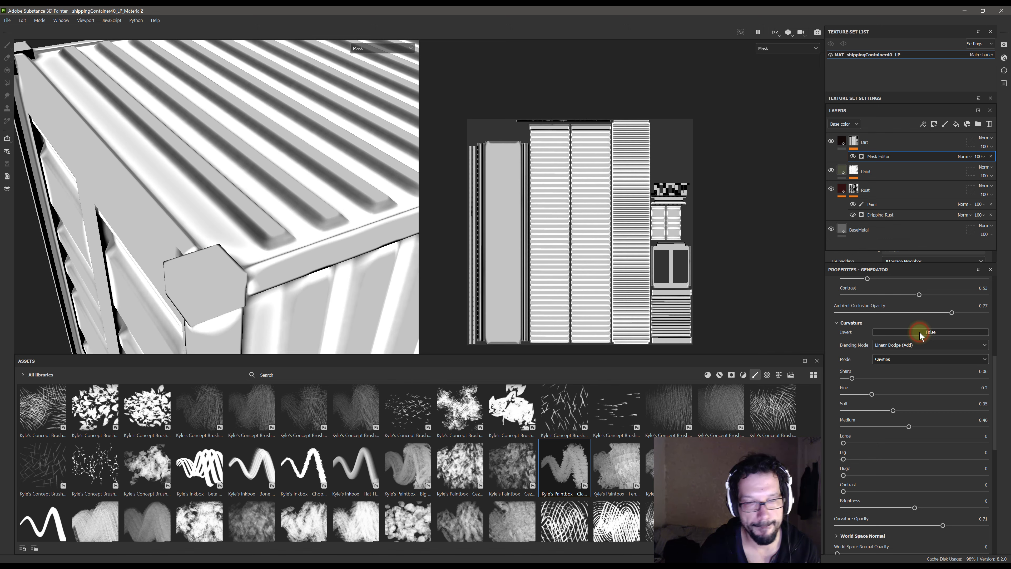
Lower the Mask Editor's Ambient Occlusion Opacity to 0 to isolate the curvature contribution to the mask
left_click_drag(395, 328, 264, 219, "alt")
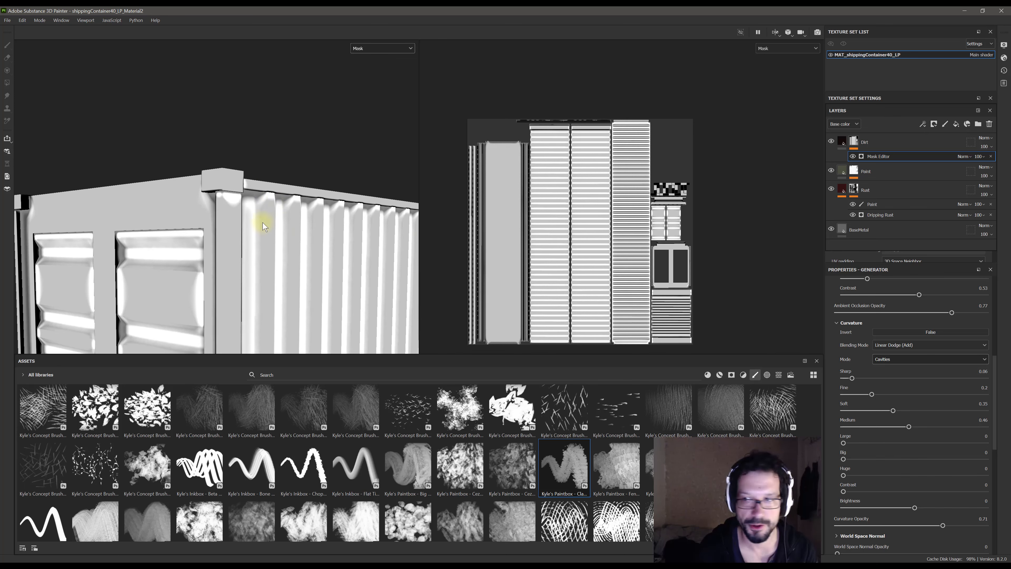
scroll(858, 351, "up", 3)
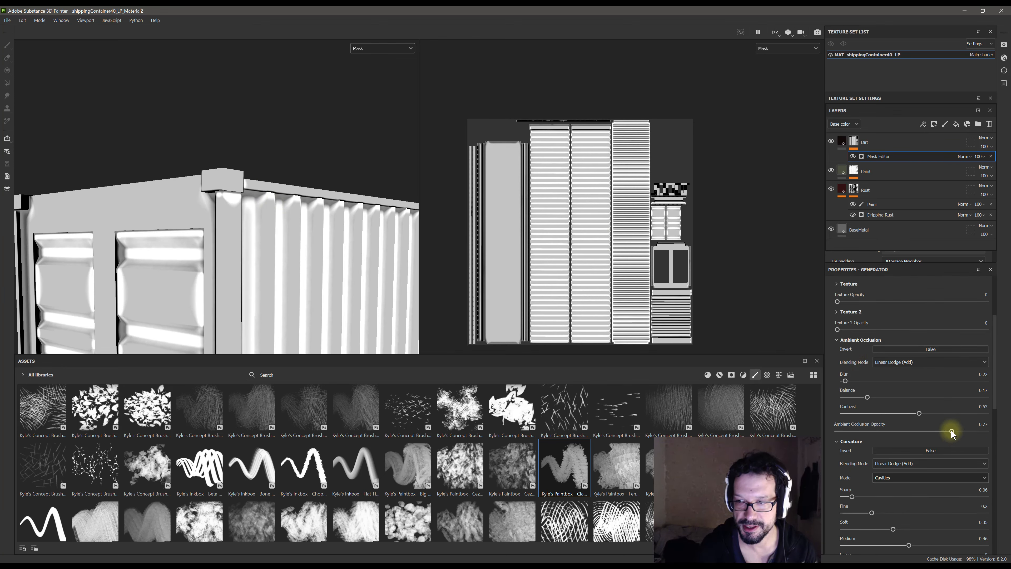
left_click_drag(951, 431, 763, 422)
left_click_drag(255, 163, 474, 316, "alt")
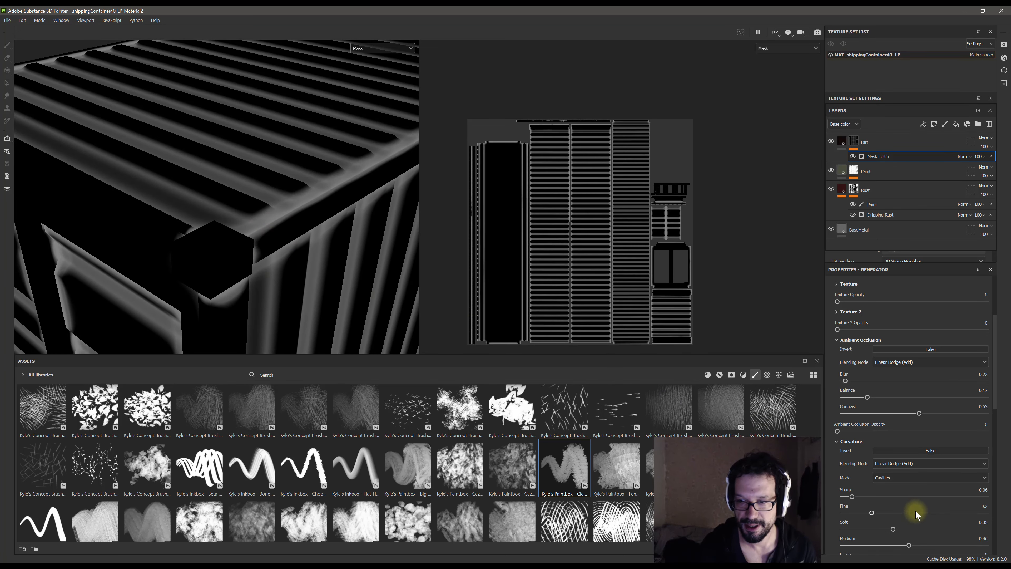
Refine the curvature levels to Sharp 0.02, Medium 0.16 and Fine 0.48, testing a higher Large value before returning it to 0
scroll(916, 514, "down", 1)
left_click_drag(847, 451, 845, 450)
left_click_drag(851, 515, 931, 513)
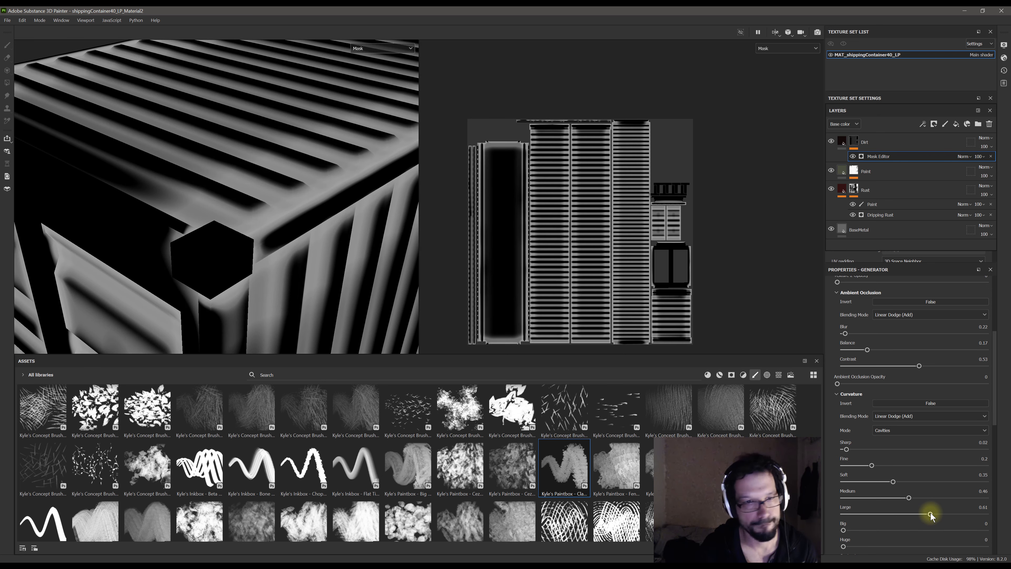
left_click_drag(864, 517, 831, 513)
left_click_drag(910, 499, 865, 501)
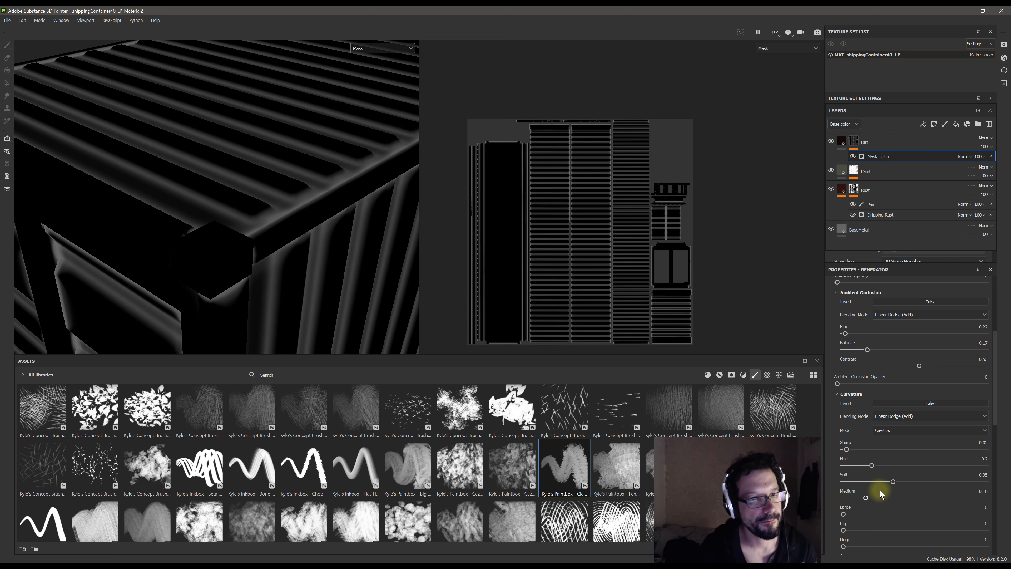
left_click(874, 468)
left_click_drag(897, 466, 912, 465)
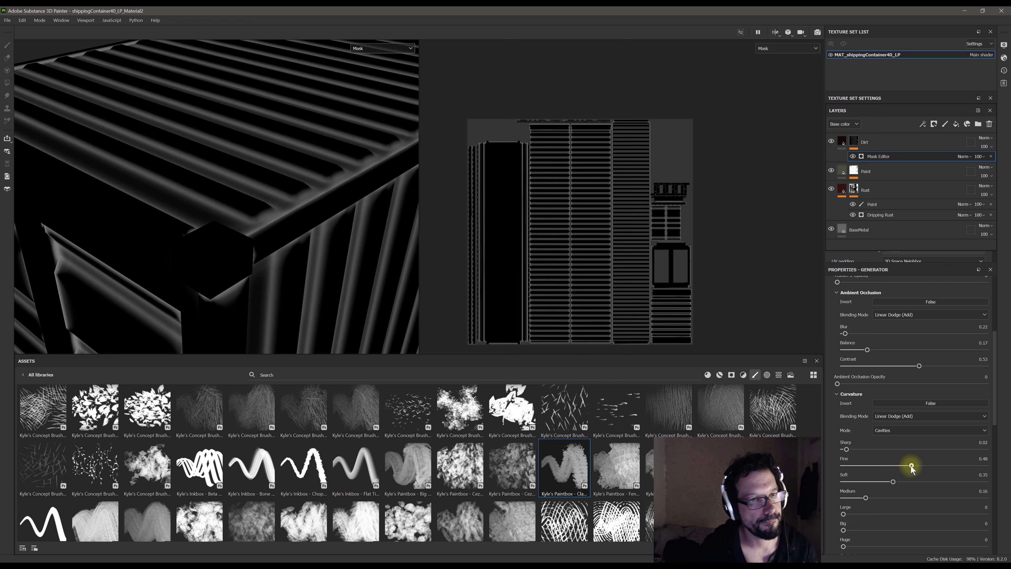
Invert the Mask Editor's ambient occlusion and set its Ambient Occlusion Opacity to 0.48
left_click_drag(293, 215, 266, 243, "alt")
scroll(932, 390, "up", 2)
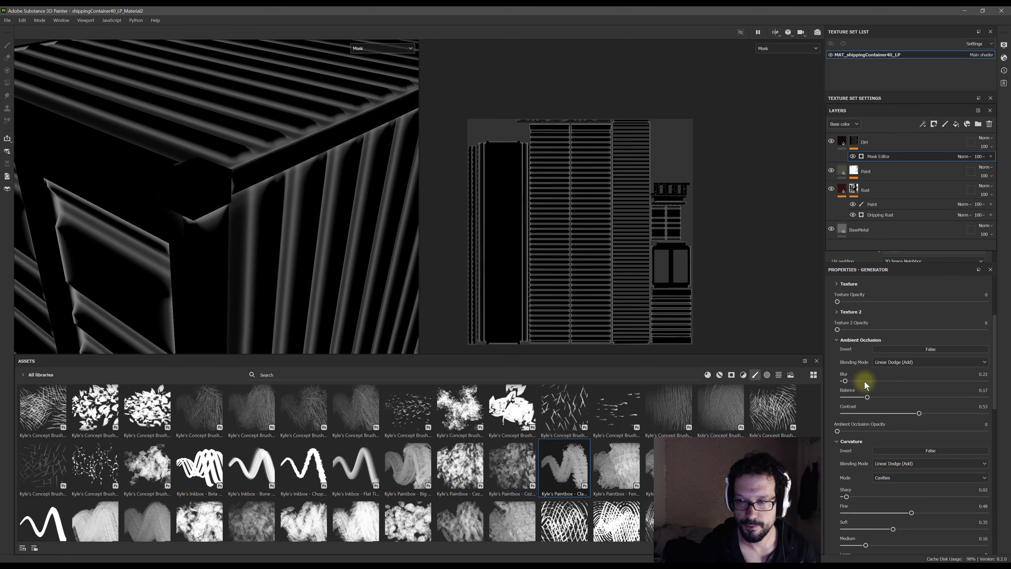
mouse_move(864, 433)
left_mouse_down()
mouse_move(880, 430)
mouse_move(872, 432)
left_mouse_up()
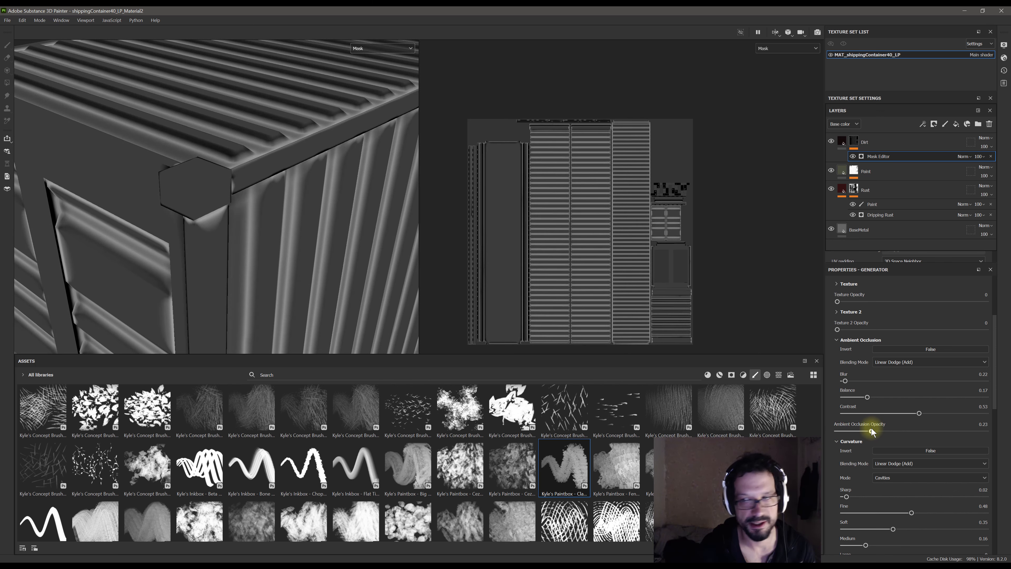
left_click(908, 349)
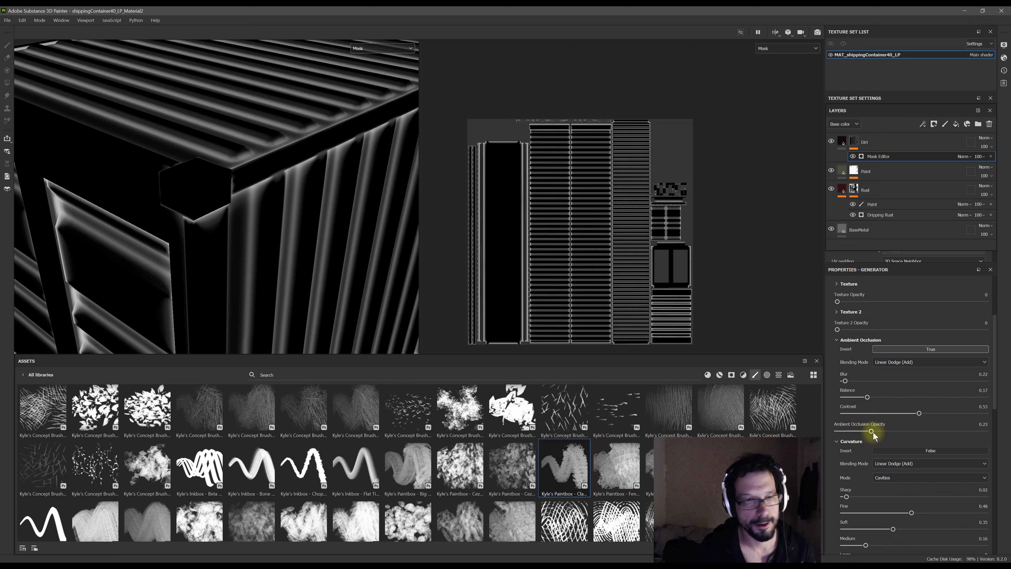
mouse_move(899, 431)
left_mouse_down()
mouse_move(938, 431)
mouse_move(907, 432)
left_mouse_up()
Examine the Dirt mask across the container's roof, doors, side panels and lower edge
scroll(336, 261, "down", 5)
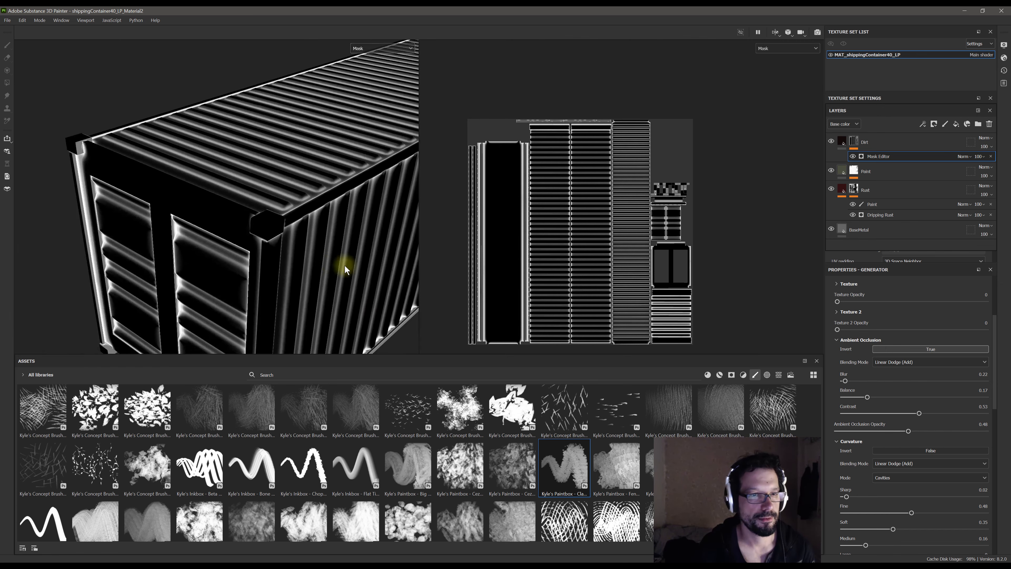
middle_click_drag(346, 267, 255, 271, "alt")
left_click_drag(272, 293, 251, 212, "alt")
middle_click_drag(263, 221, 289, 121, "alt")
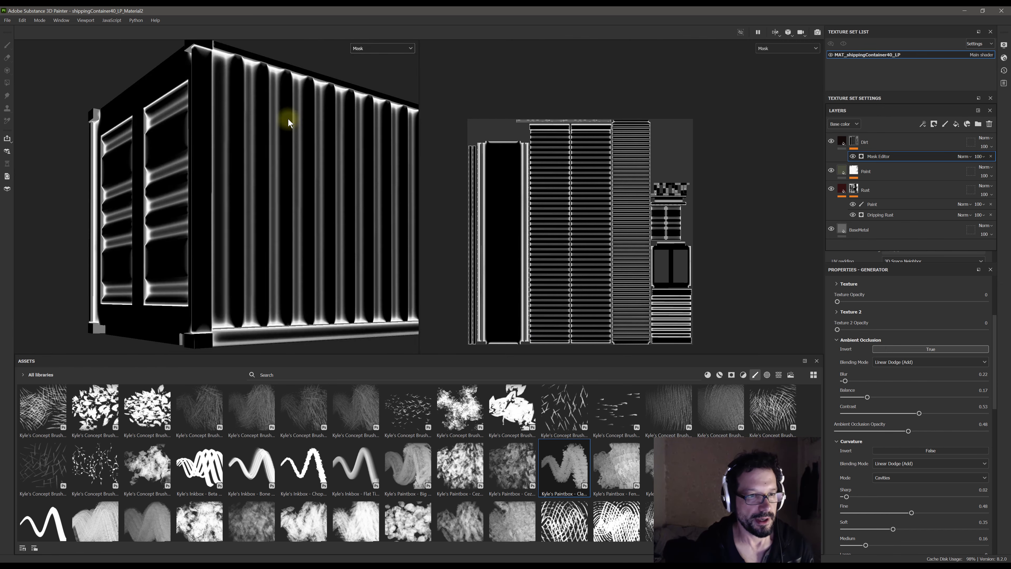
left_click_drag(259, 168, 271, 247, "alt")
middle_click_drag(270, 215, 266, 260, "alt")
scroll(188, 151, "up", 3)
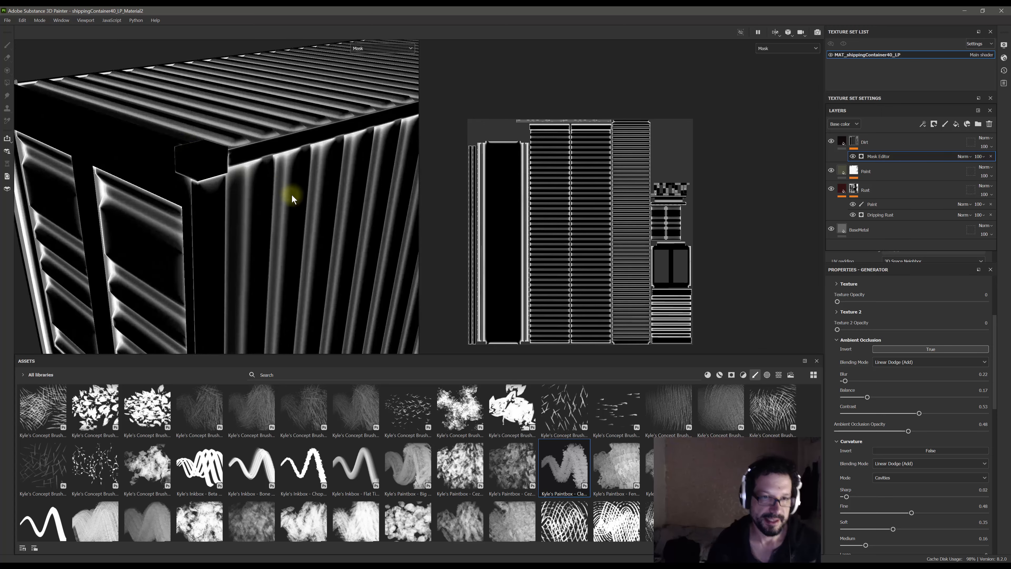
middle_click_drag(292, 194, 310, 181, "alt")
scroll(227, 184, "down", 4)
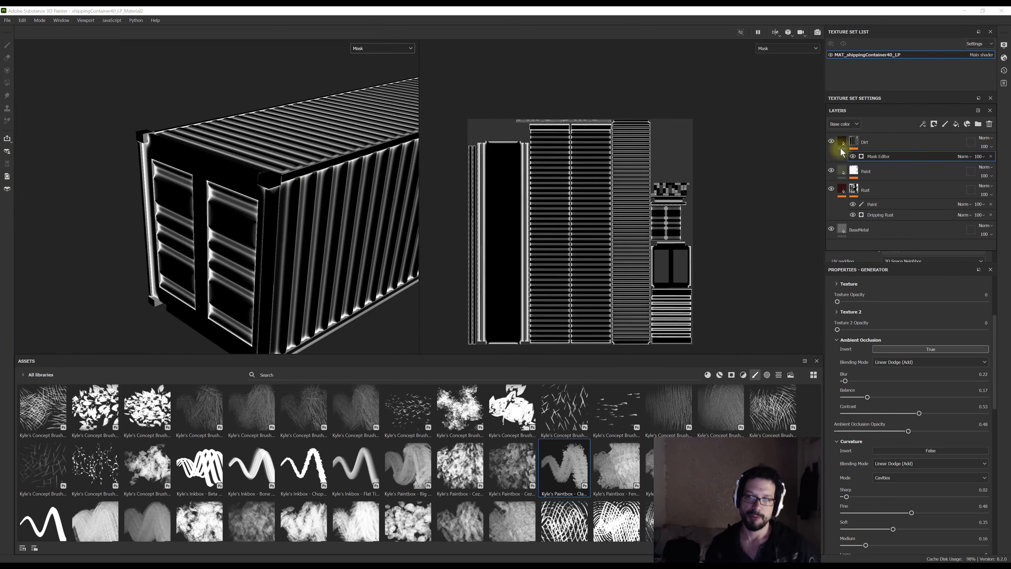
Collapse the Curvature and Ambient Occlusion settings of the Dirt layer's Mask Editor
left_click(850, 155)
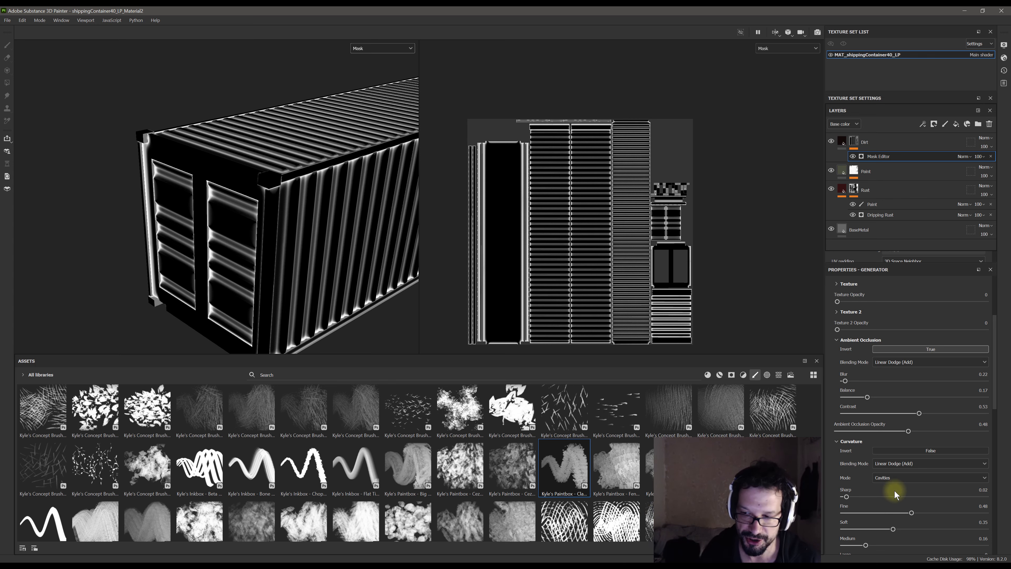
scroll(887, 481, "down", 3)
scroll(848, 441, "up", 4)
left_click(837, 489)
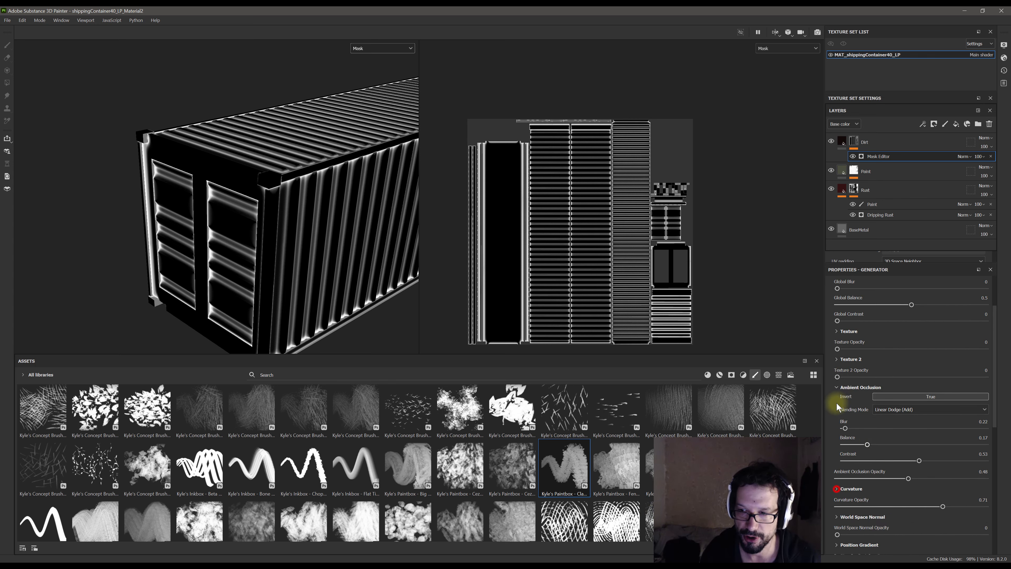
left_click(838, 388)
Search the texture assets for "grung" and assign Grunge Wipe Dusty to the Mask Editor's Texture image input
middle_click_drag(266, 150, 257, 202, "alt")
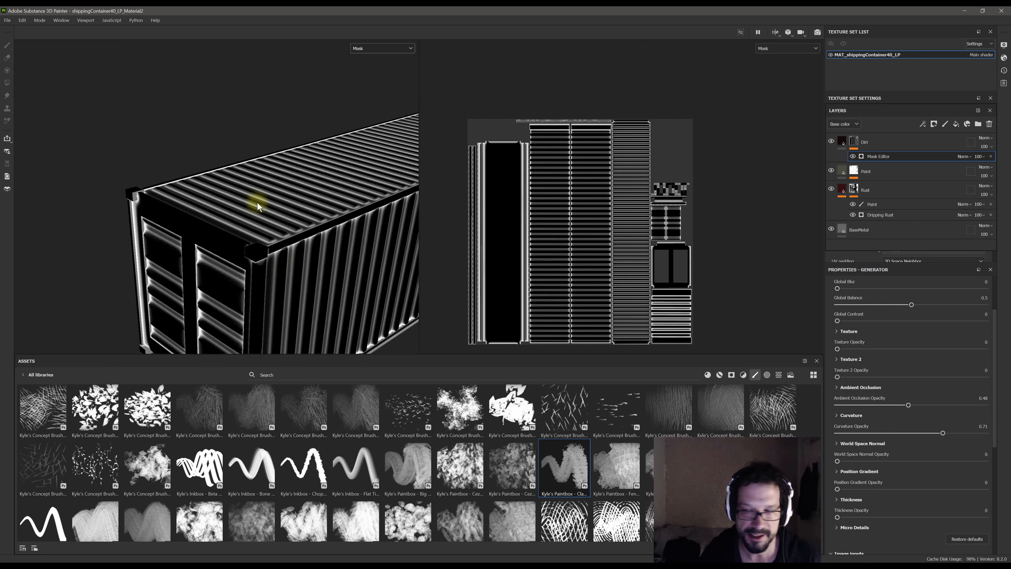
scroll(256, 202, "up", 3)
scroll(887, 466, "down", 4)
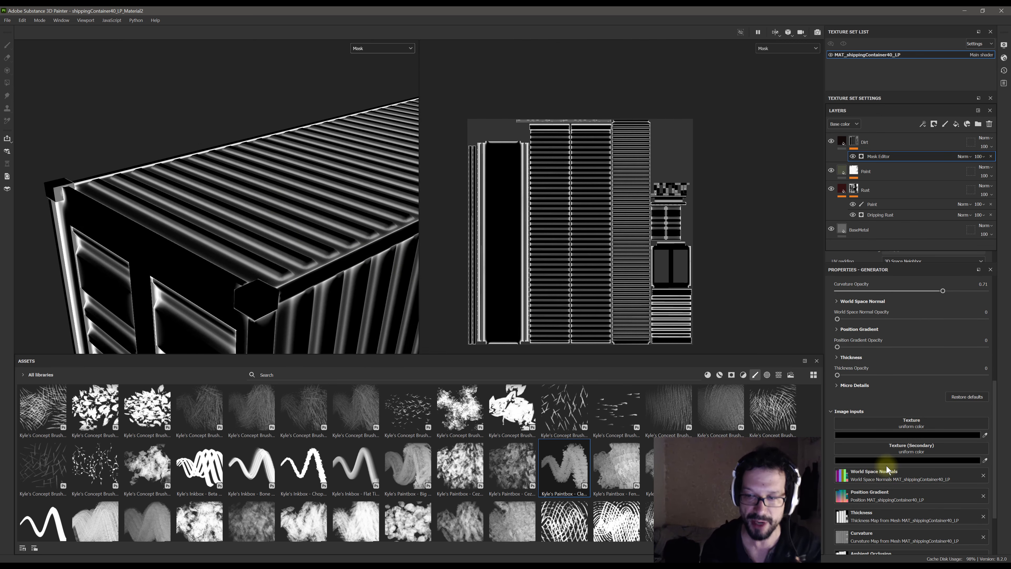
scroll(876, 466, "down", 1)
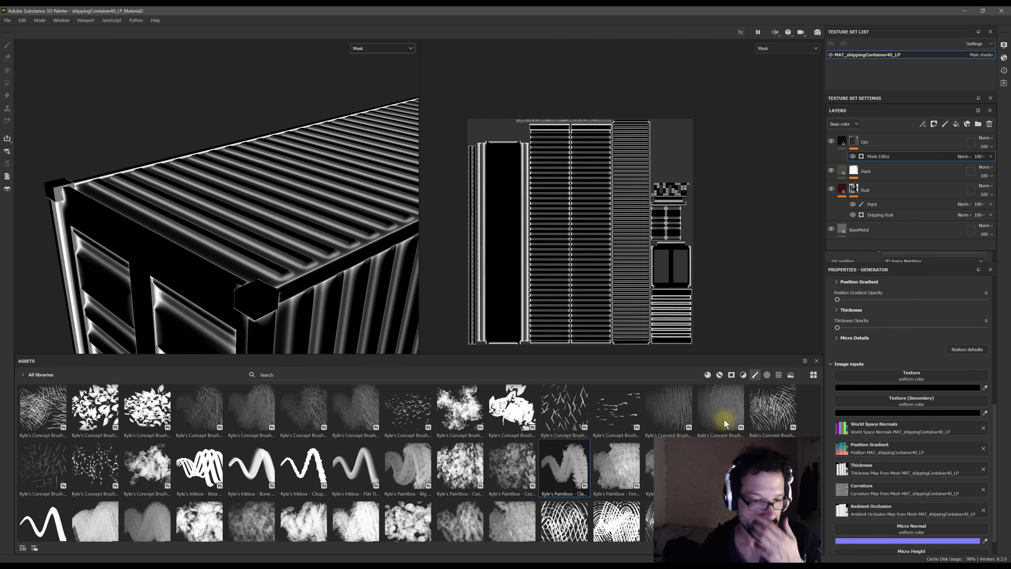
left_click(779, 375)
scroll(414, 446, "down", 10)
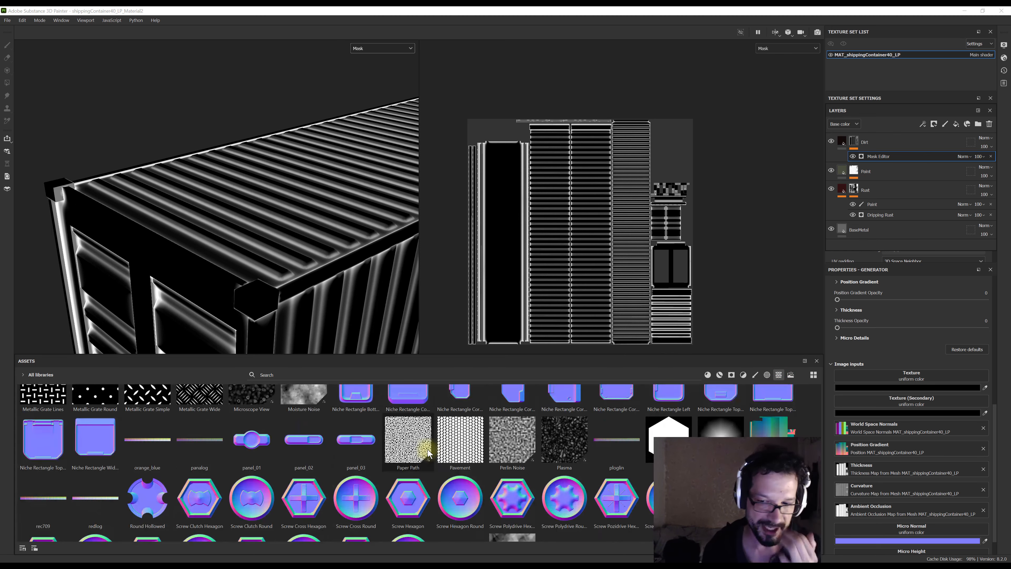
scroll(423, 450, "up", 2)
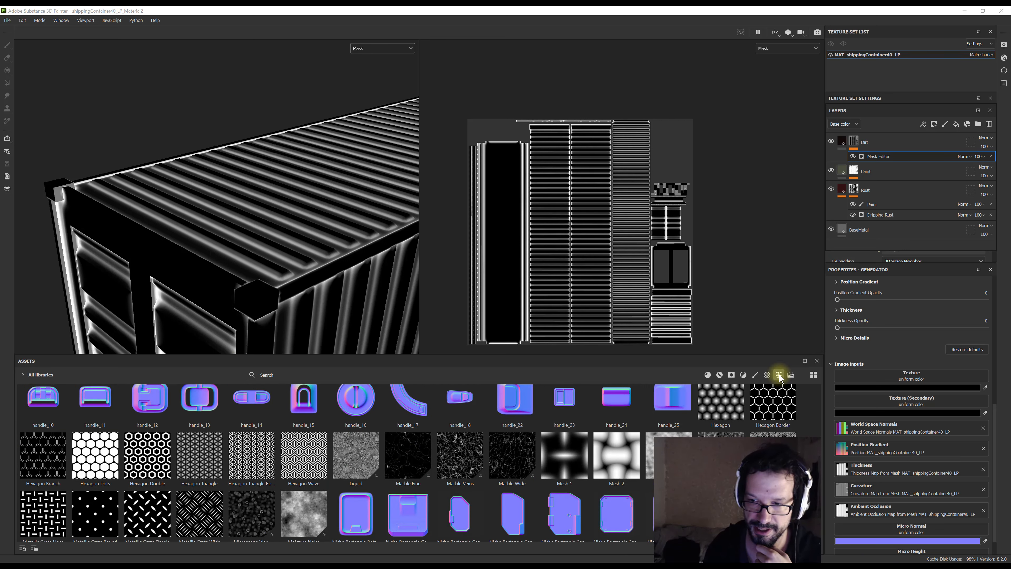
left_click(407, 374)
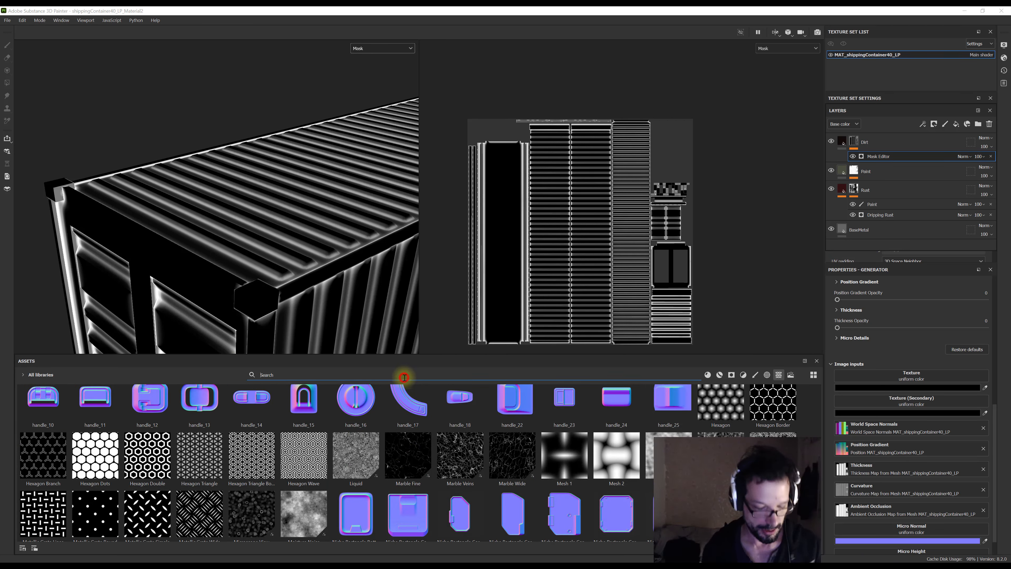
type("grung")
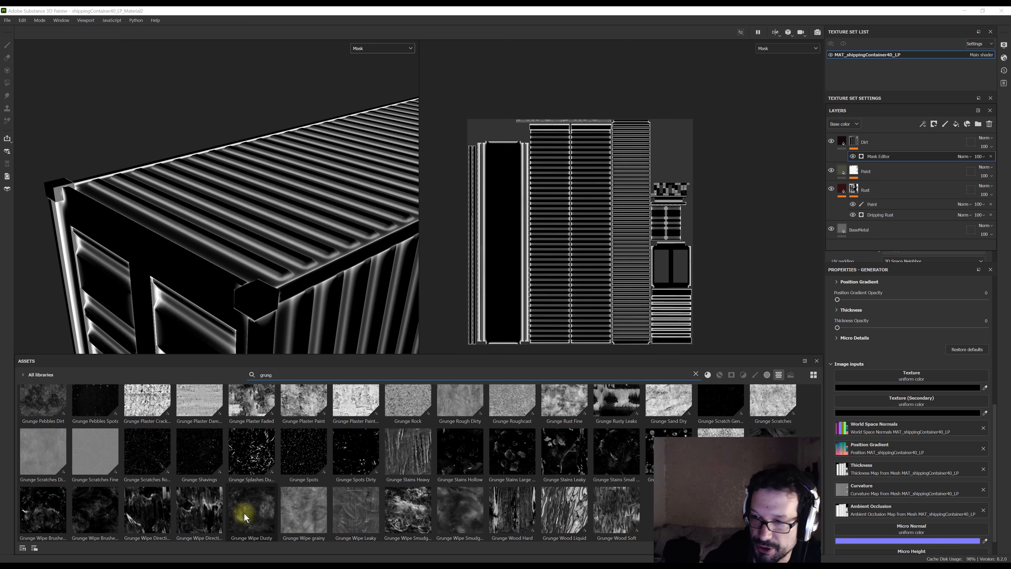
left_click_drag(245, 513, 1000, 286)
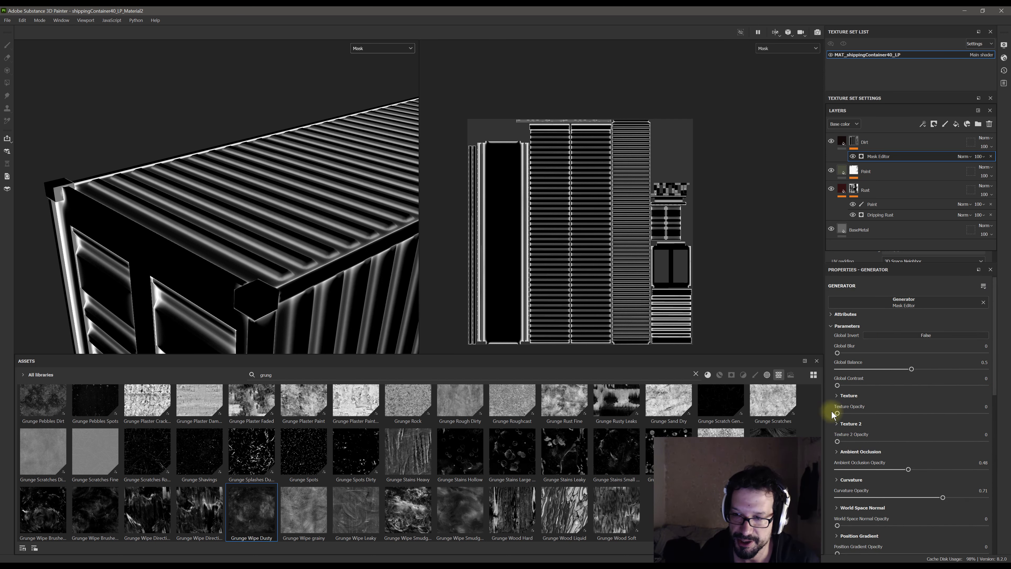
Set the Mask Editor's first Texture to Subtract blending and raise its Texture Opacity to 0.94
left_click(837, 396)
left_click(915, 418)
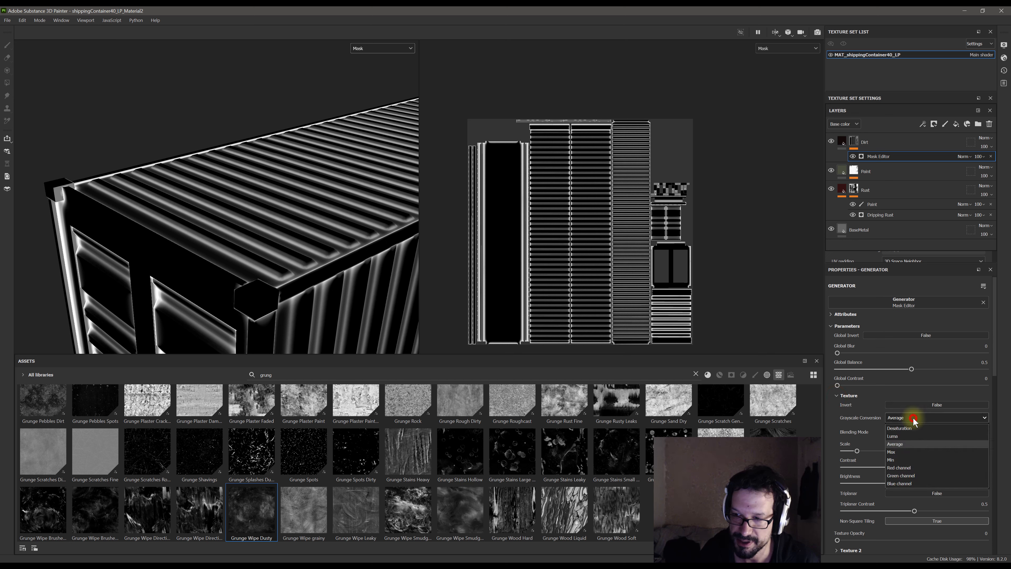
left_click(913, 418)
left_click(903, 432)
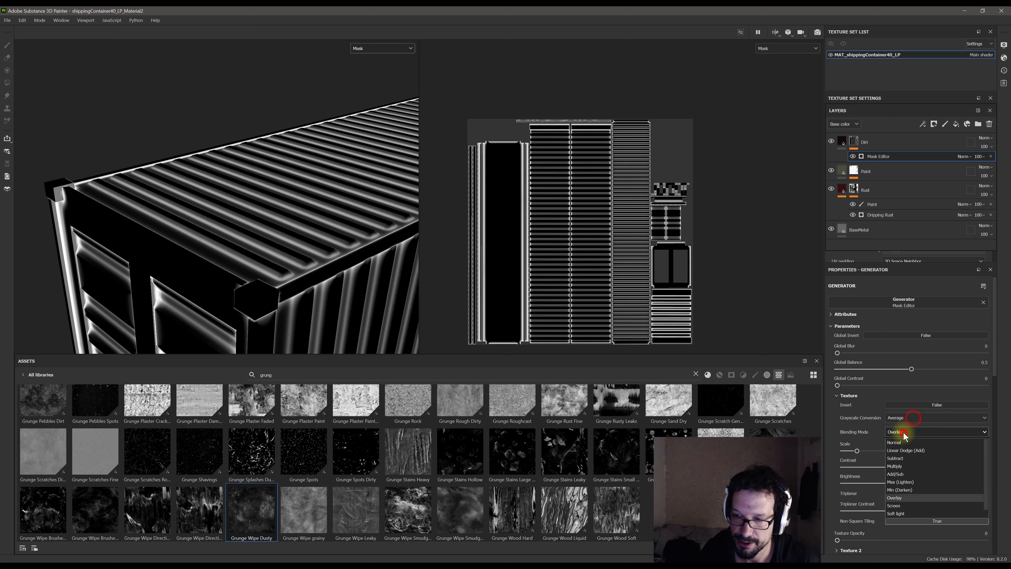
left_click(902, 461)
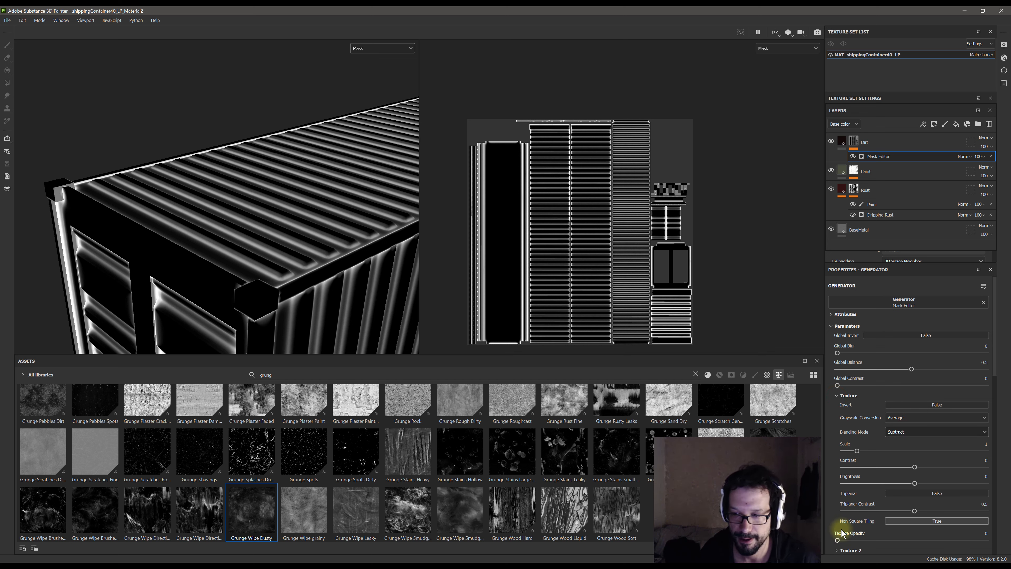
left_click_drag(892, 538, 916, 538)
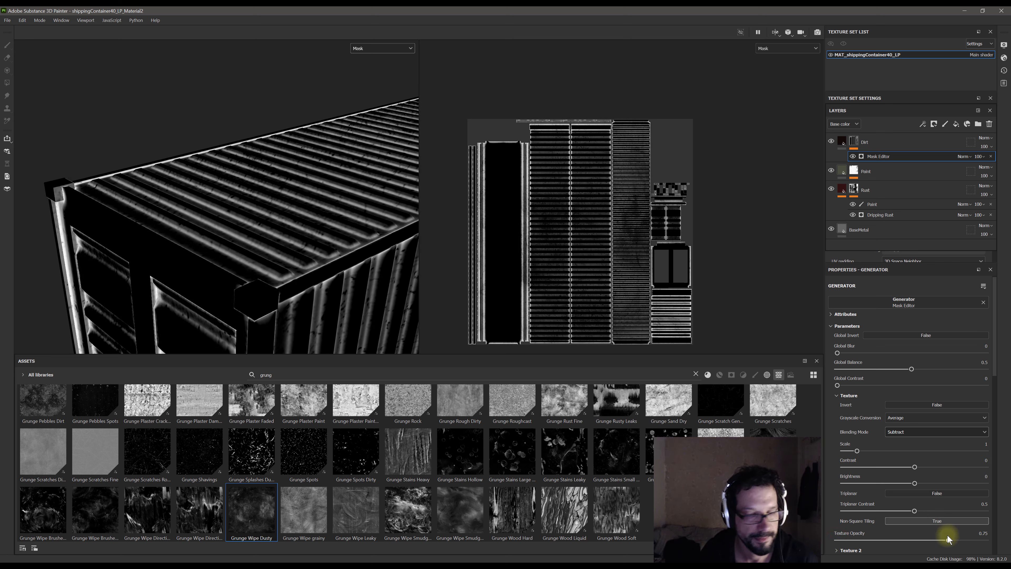
left_click_drag(245, 286, 316, 276, "alt")
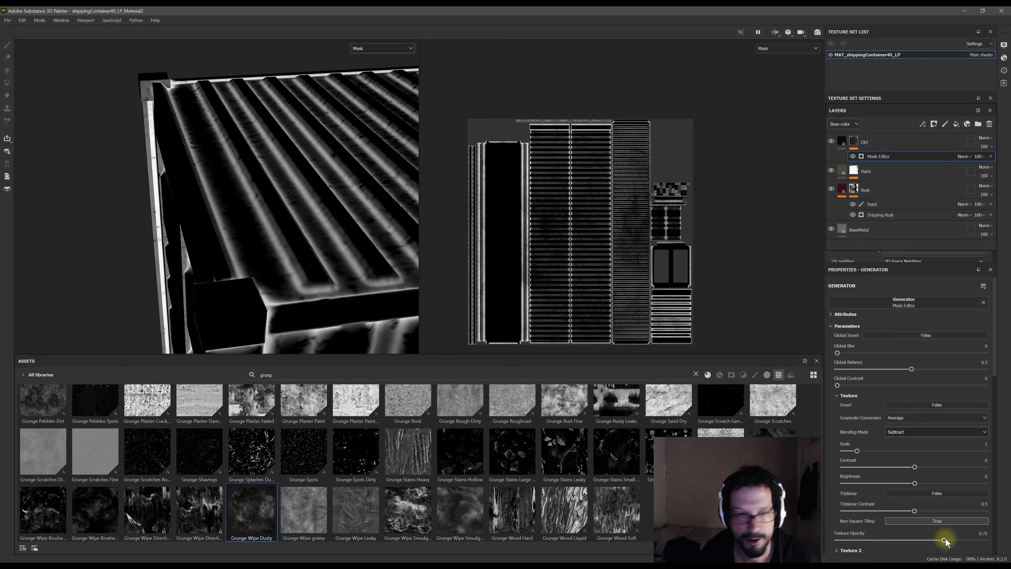
left_click_drag(944, 541, 951, 540)
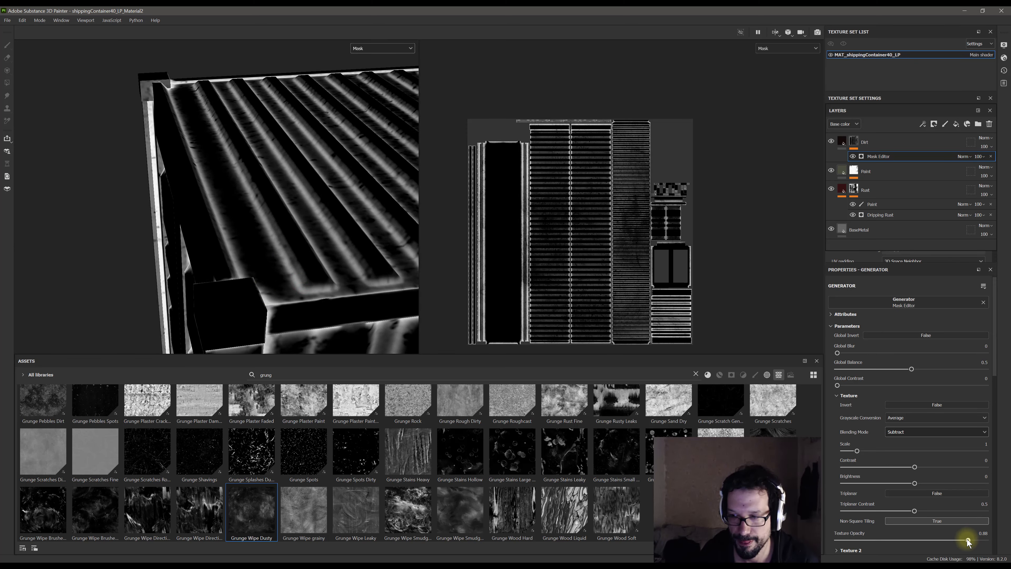
left_click_drag(236, 211, 205, 203, "alt")
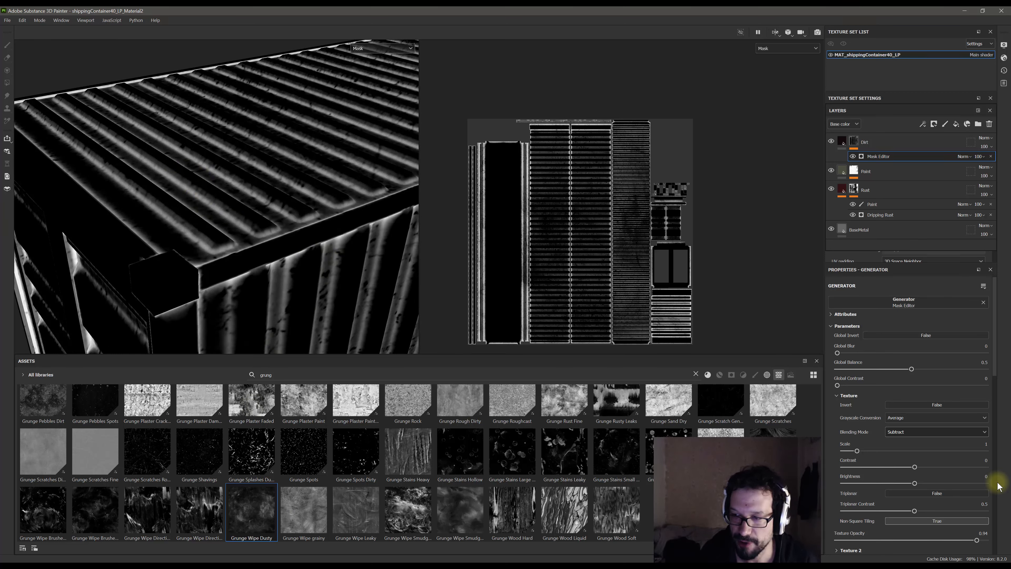
Assign Grunge Wipe grainy to the Mask Editor's Texture (Secondary) image input
scroll(964, 480, "down", 10)
scroll(958, 483, "down", 3)
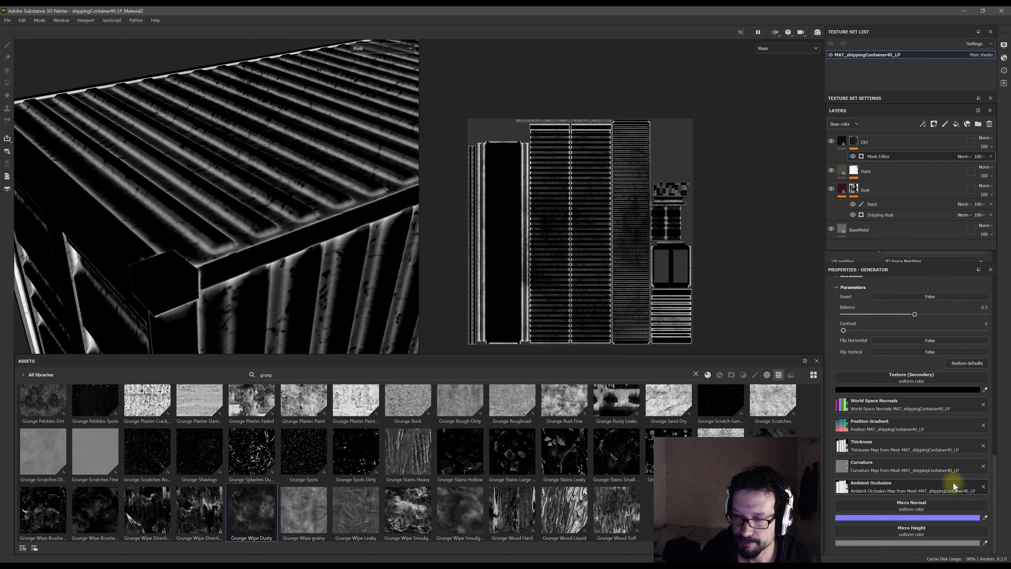
scroll(953, 482, "up", 3)
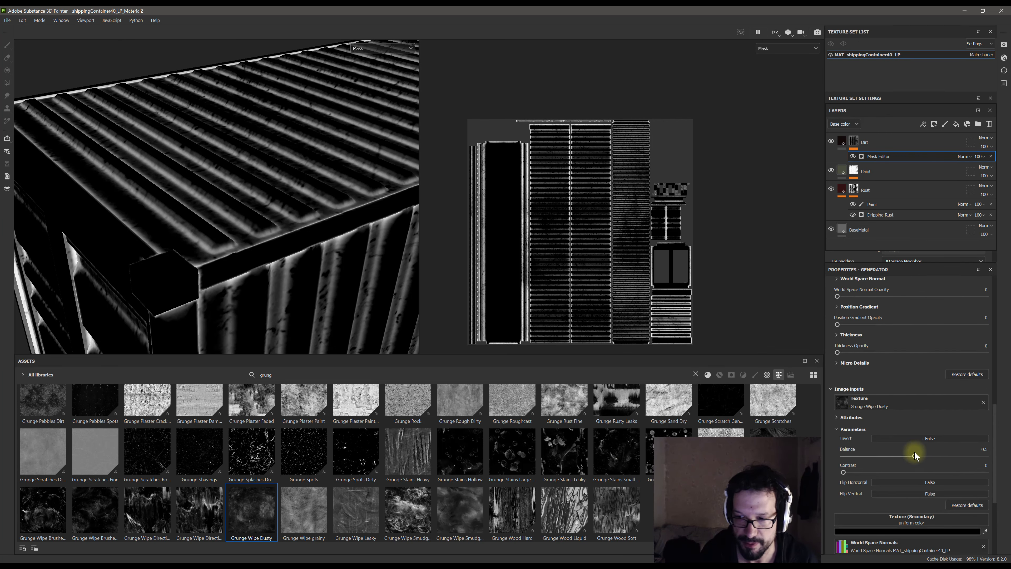
scroll(832, 393, "up", 10)
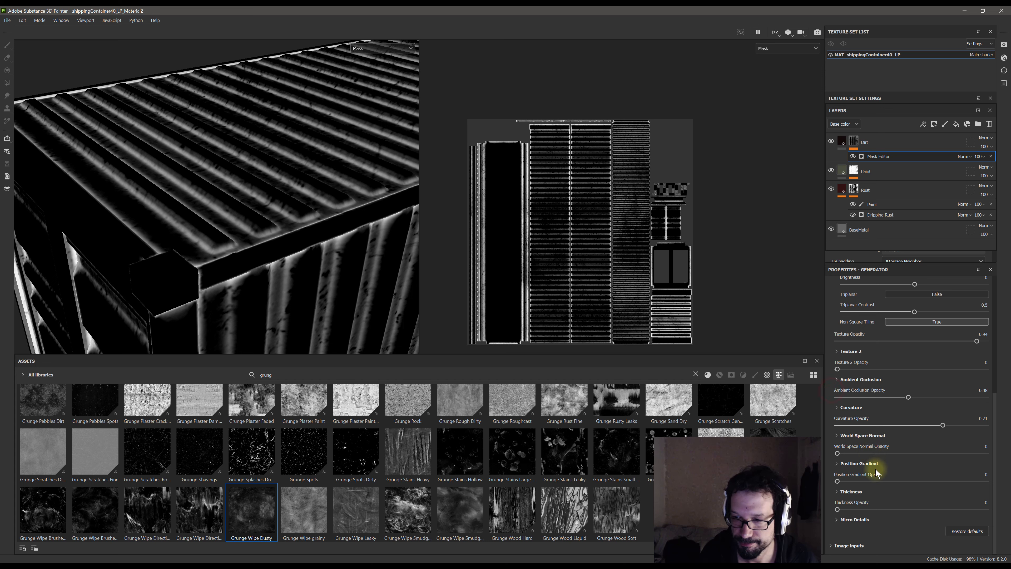
scroll(846, 545, "up", 1)
scroll(849, 543, "down", 1)
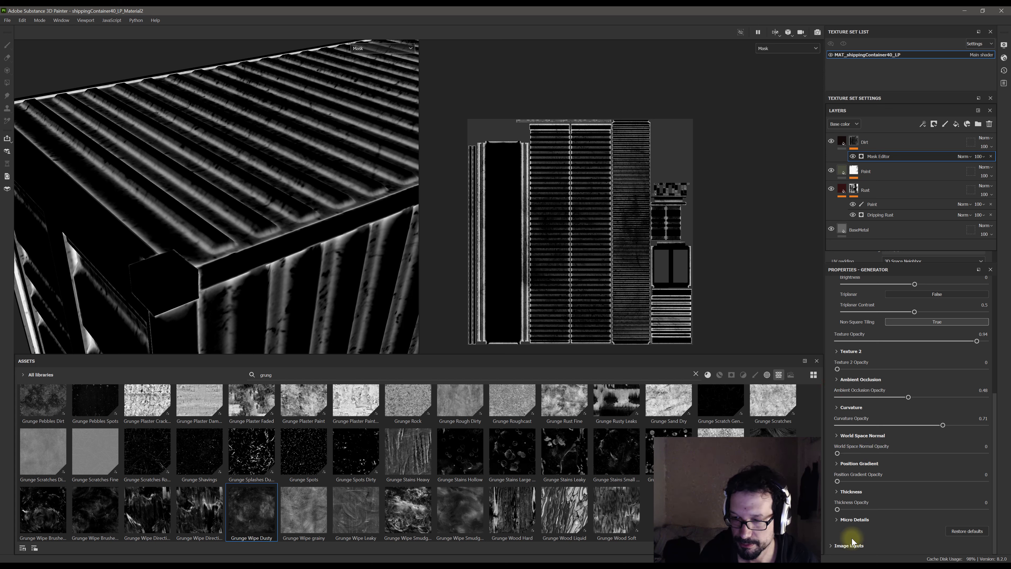
left_click(833, 545)
left_click(836, 545)
scroll(864, 508, "down", 5)
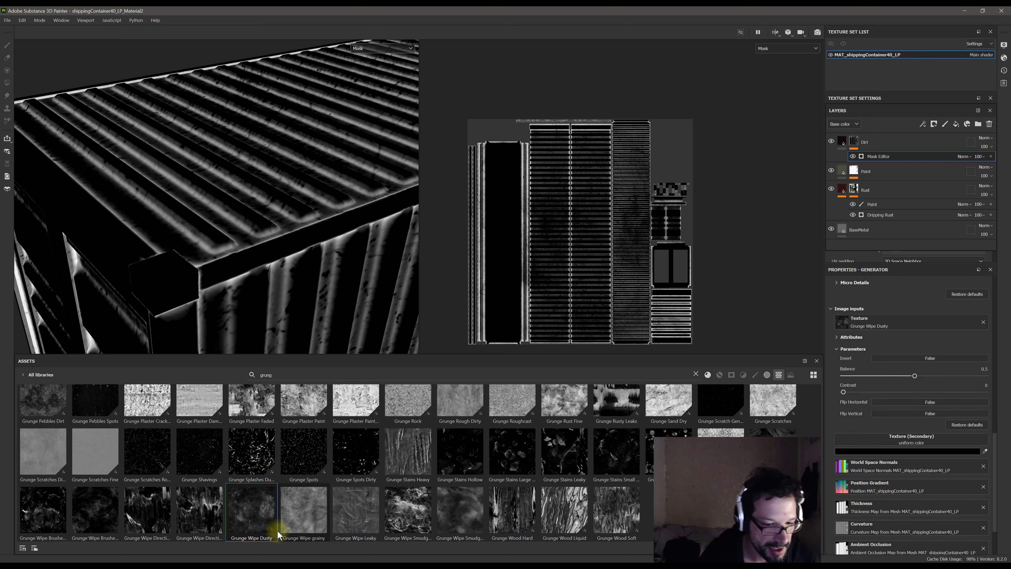
left_click_drag(286, 512, 901, 439)
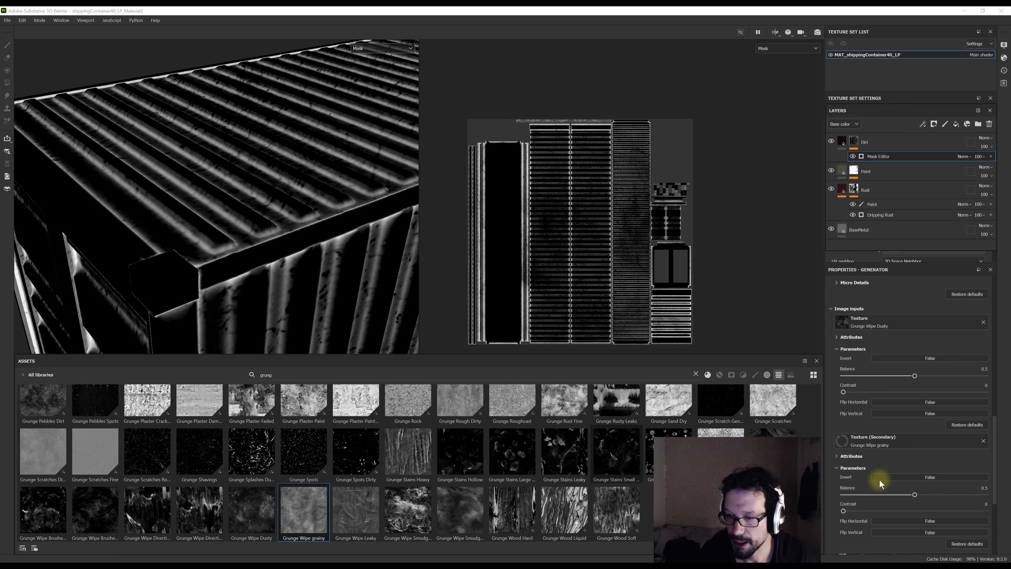
Set Texture 2 to Linear Dodge (Add) blending with opacity 0.11 and adjust its Contrast to 0.46
scroll(903, 474, "down", 10)
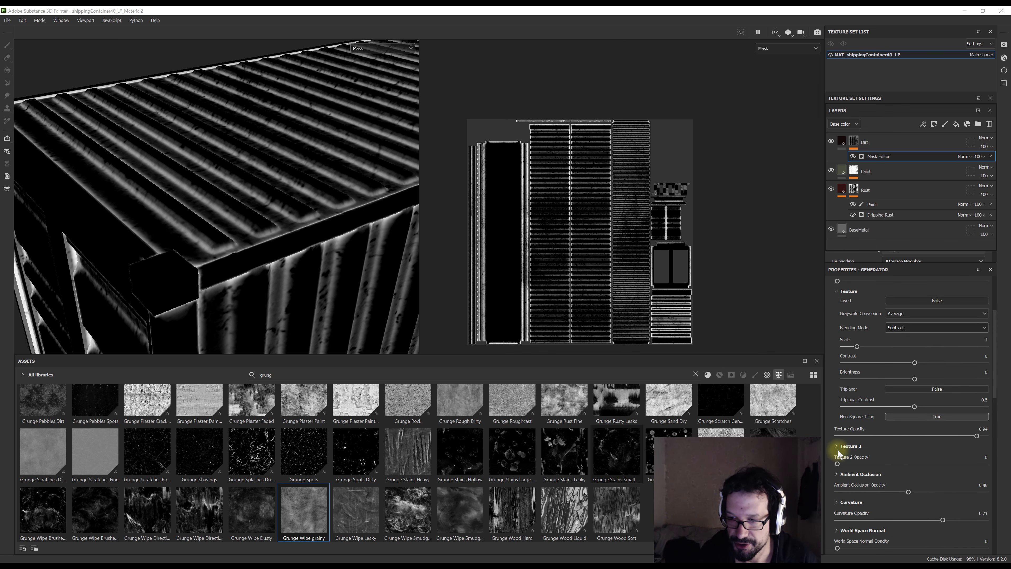
left_click(838, 447)
scroll(860, 458, "down", 2)
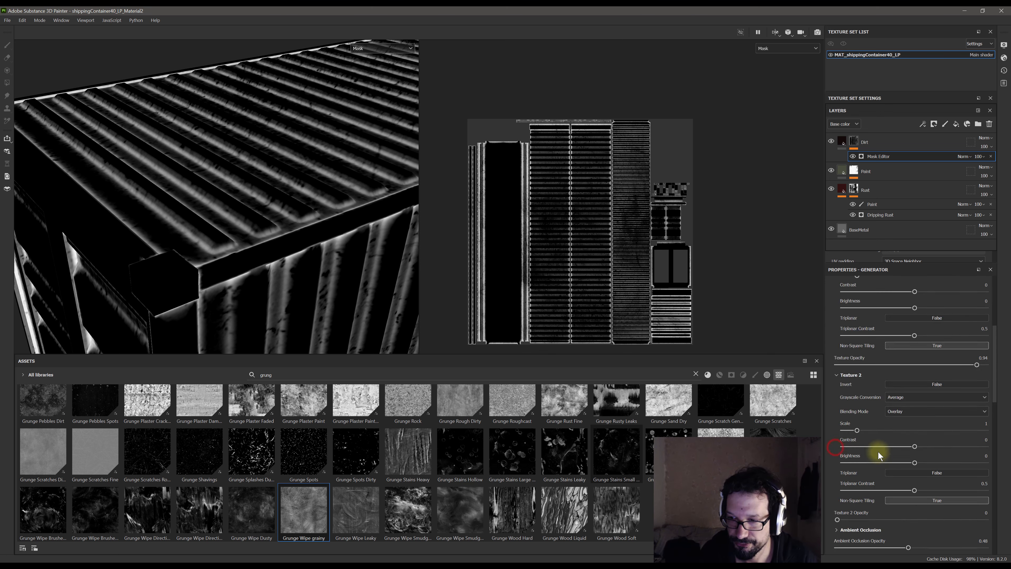
left_click(903, 412)
left_click(903, 432)
scroll(897, 454, "down", 1)
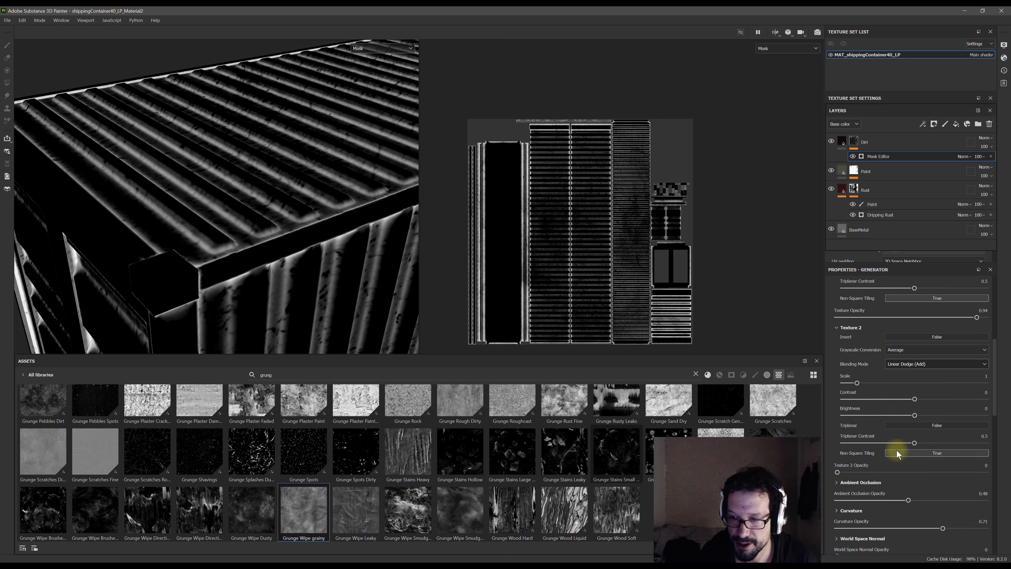
mouse_move(849, 473)
left_mouse_down()
mouse_move(886, 469)
mouse_move(853, 473)
left_mouse_up()
left_click_drag(915, 399, 1010, 398)
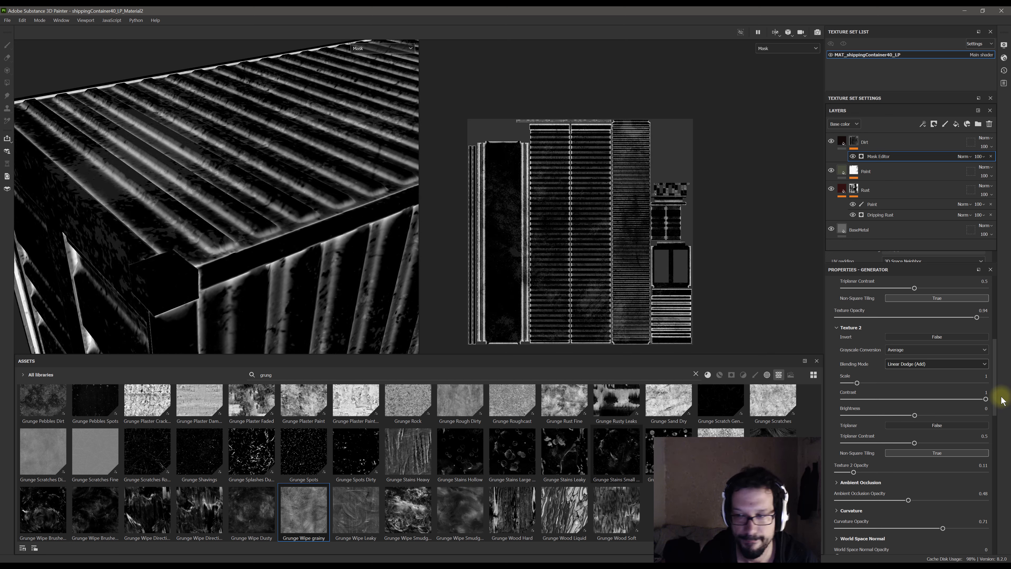
left_click_drag(980, 399, 948, 402)
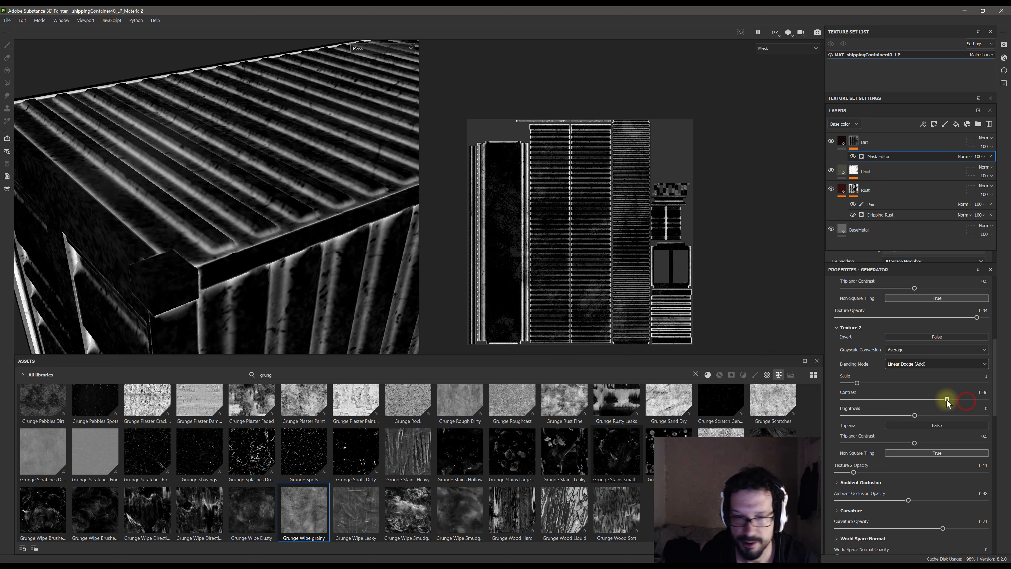
Set the Grunge Wipe grainy input's own Balance to 0.43 and Contrast to 0.6
scroll(958, 476, "down", 5)
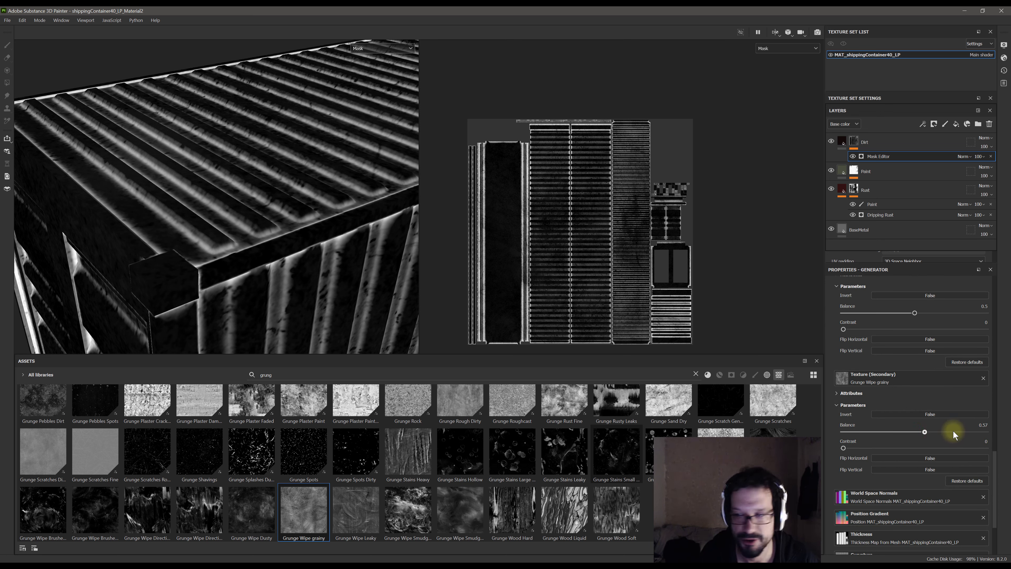
left_click_drag(843, 448, 870, 447)
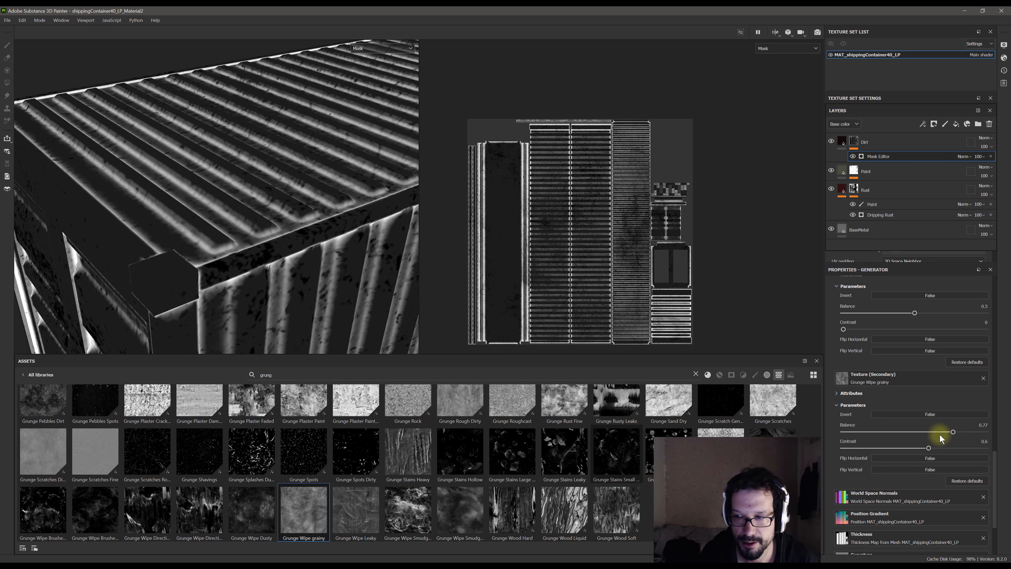
left_click_drag(953, 432, 906, 438)
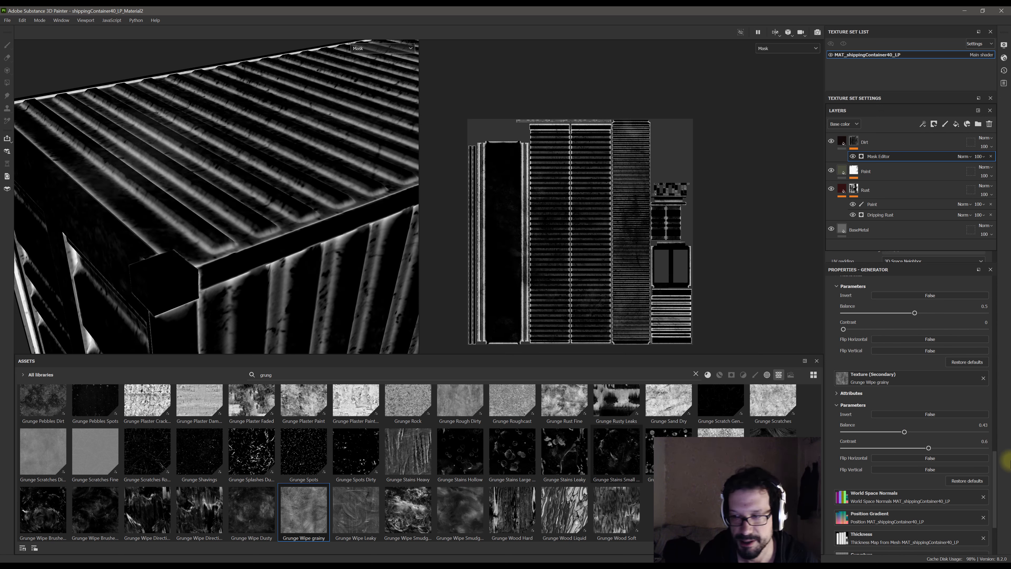
Reset the first Texture's Contrast and Brightness to 0 after testing them, and raise its Scale to 3.22
left_click_drag(999, 474, 1009, 312)
scroll(1009, 313, "down", 1)
mouse_move(915, 431)
left_mouse_down()
mouse_move(933, 433)
mouse_move(914, 433)
mouse_move(925, 415)
left_mouse_up()
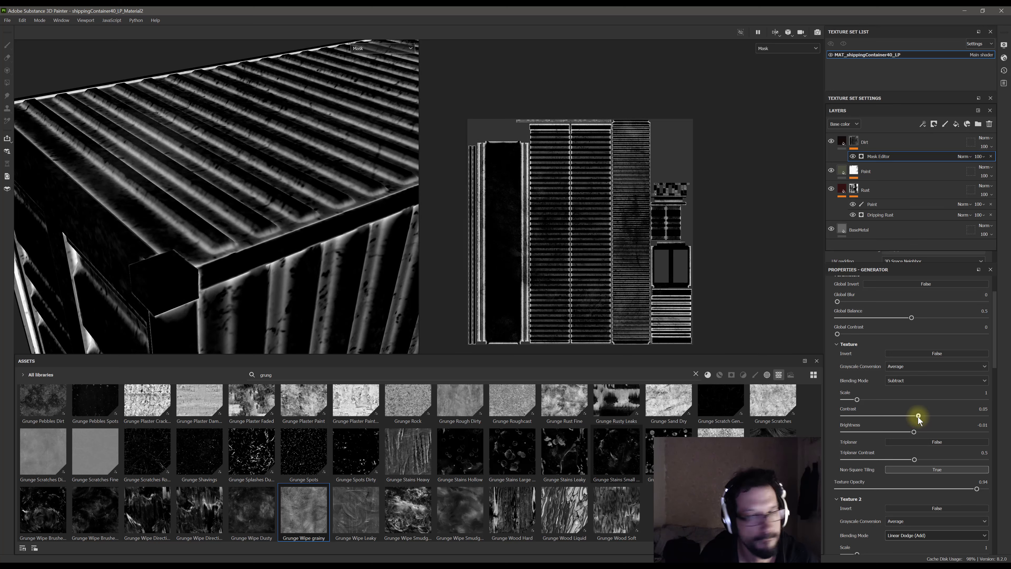
left_click(982, 425)
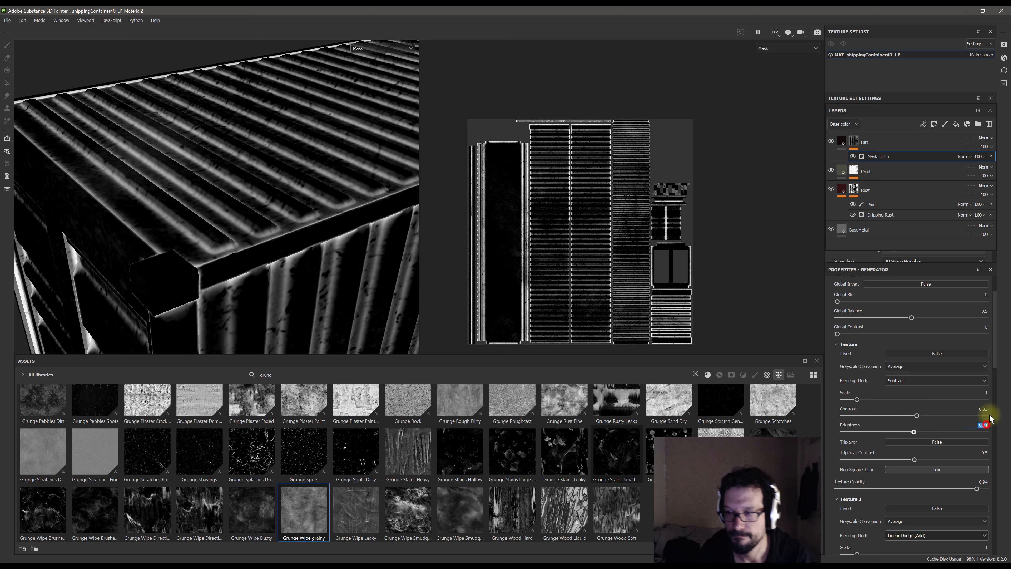
type("0")
left_click(984, 424)
type("0")
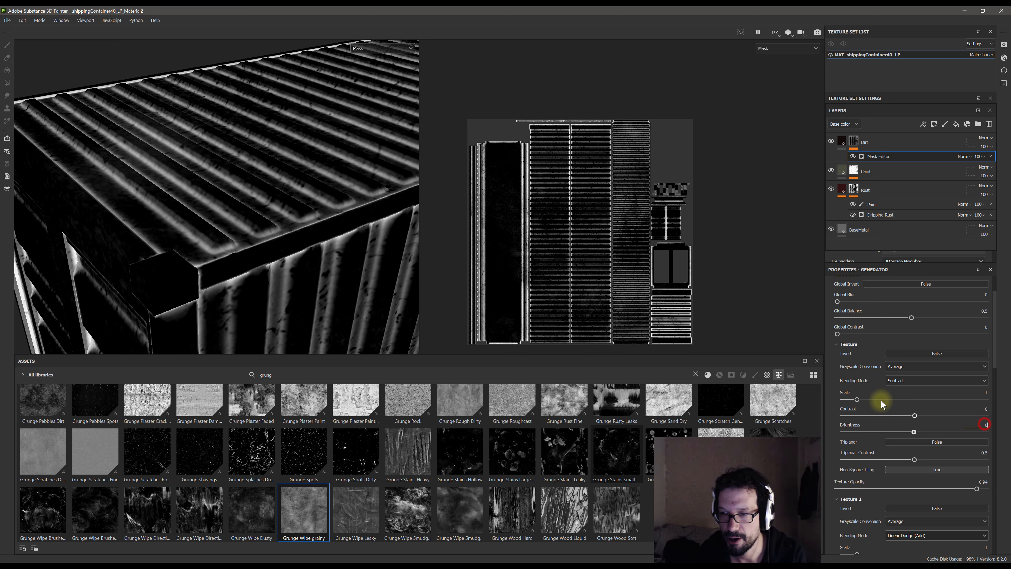
left_click_drag(858, 400, 889, 404)
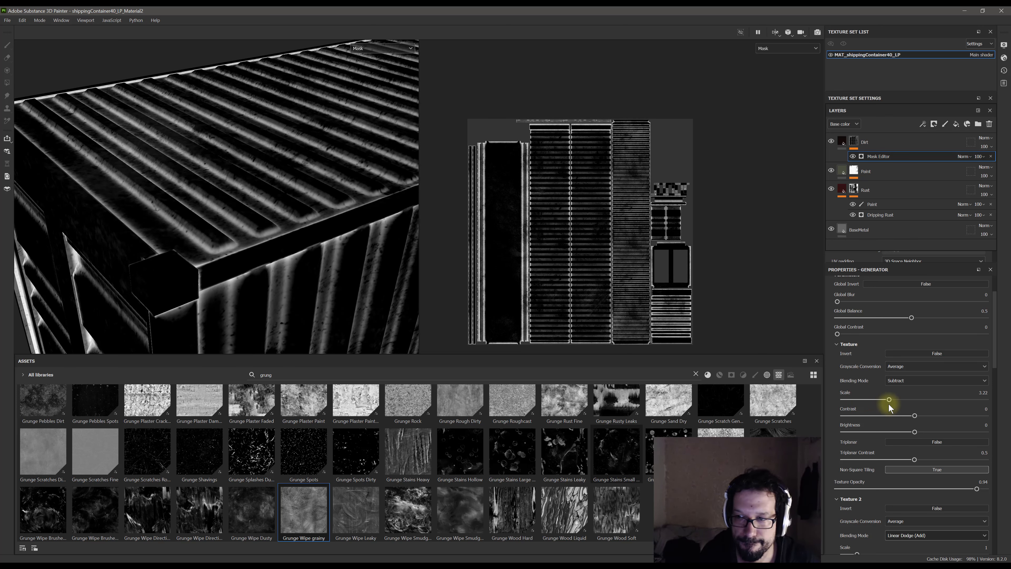
Set Texture 2's Scale to 2.86 and Contrast to 0.43, and reset its Brightness to 0 after testing it
scroll(911, 421, "down", 1)
scroll(864, 500, "down", 2)
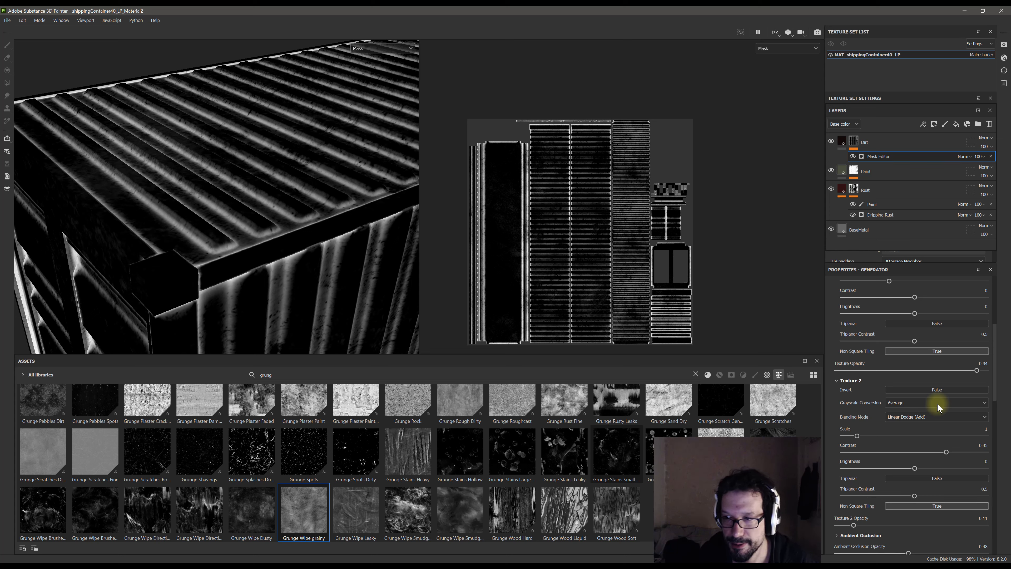
left_click_drag(876, 438, 883, 438)
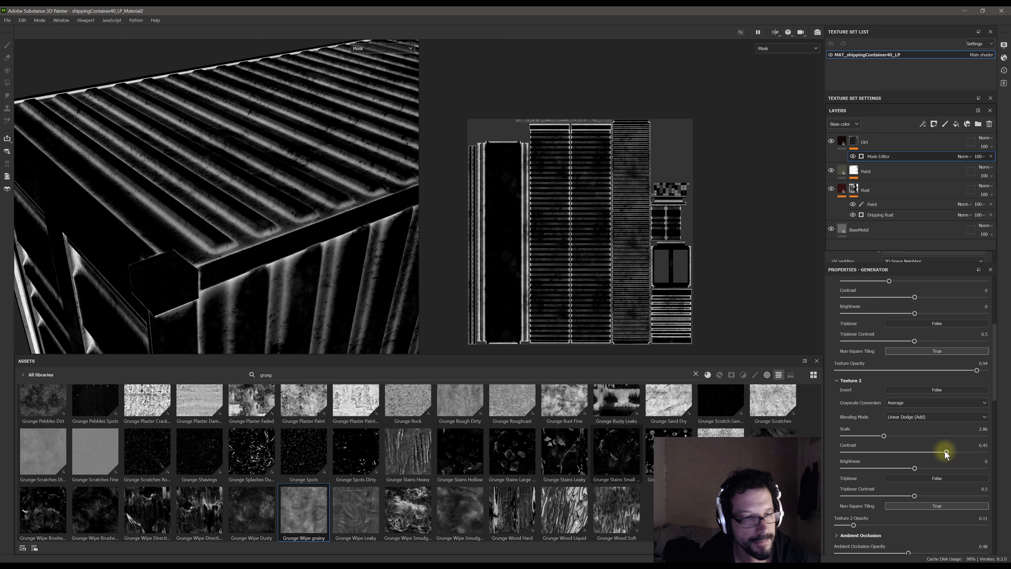
left_click_drag(947, 453, 930, 455)
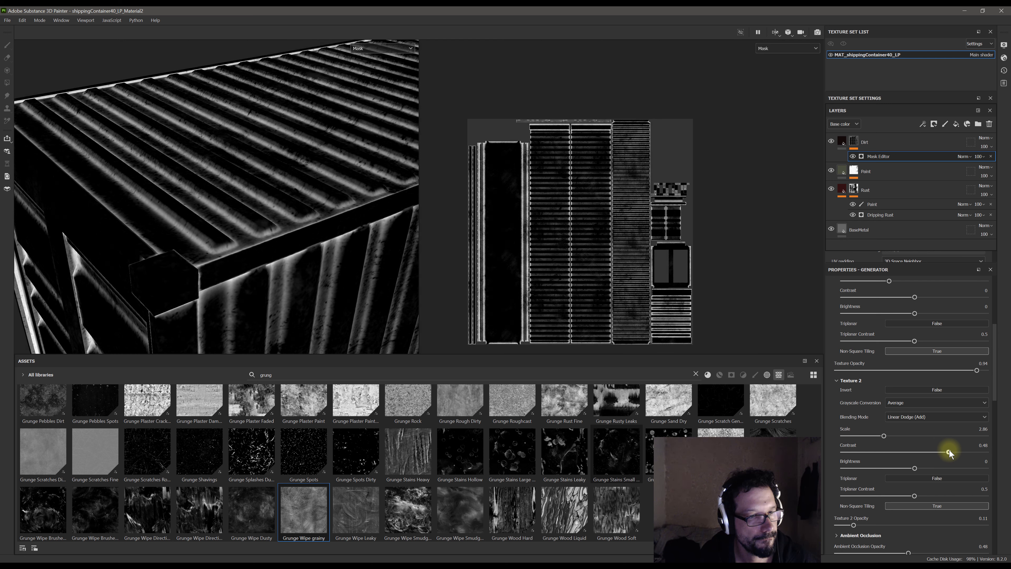
mouse_move(949, 453)
left_mouse_down()
mouse_move(911, 454)
mouse_move(944, 453)
left_mouse_up()
left_click_drag(914, 468, 925, 470)
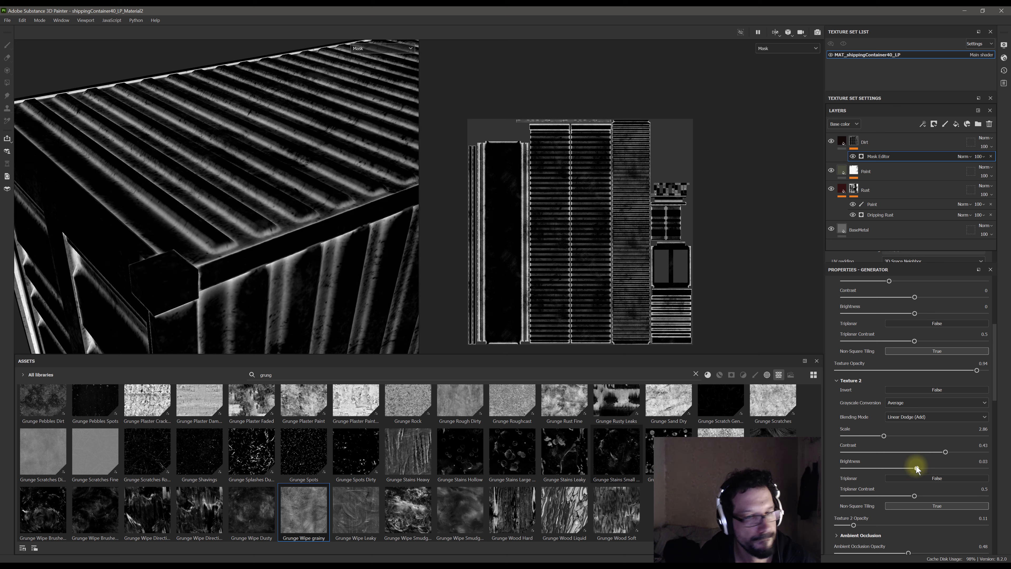
left_click_drag(980, 462, 1000, 467)
type("0")
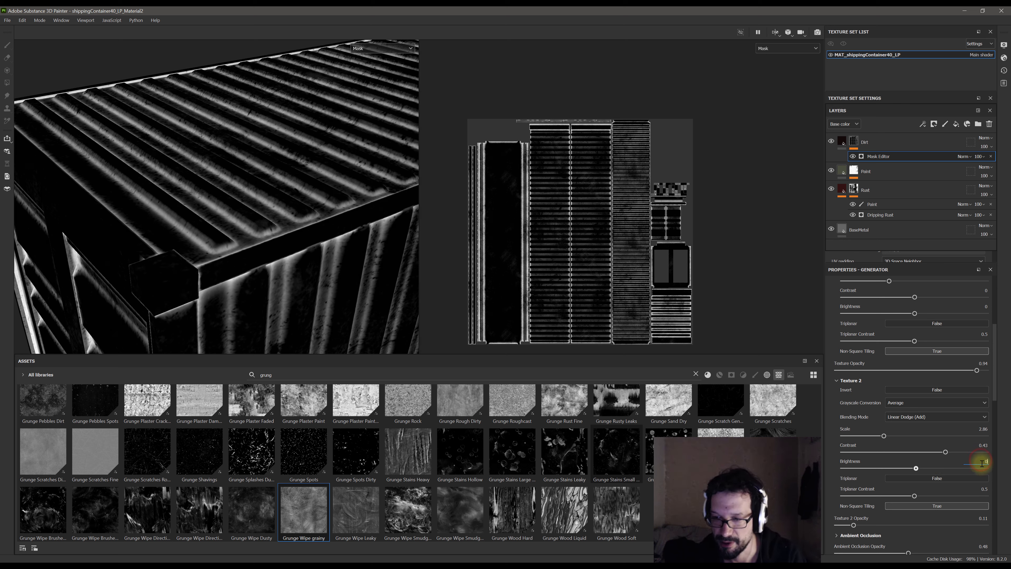
key("Return")
Switch the viewports from the Mask display to Material and bring the container's roof ribs into close view
left_click_drag(210, 233, 261, 268, "alt")
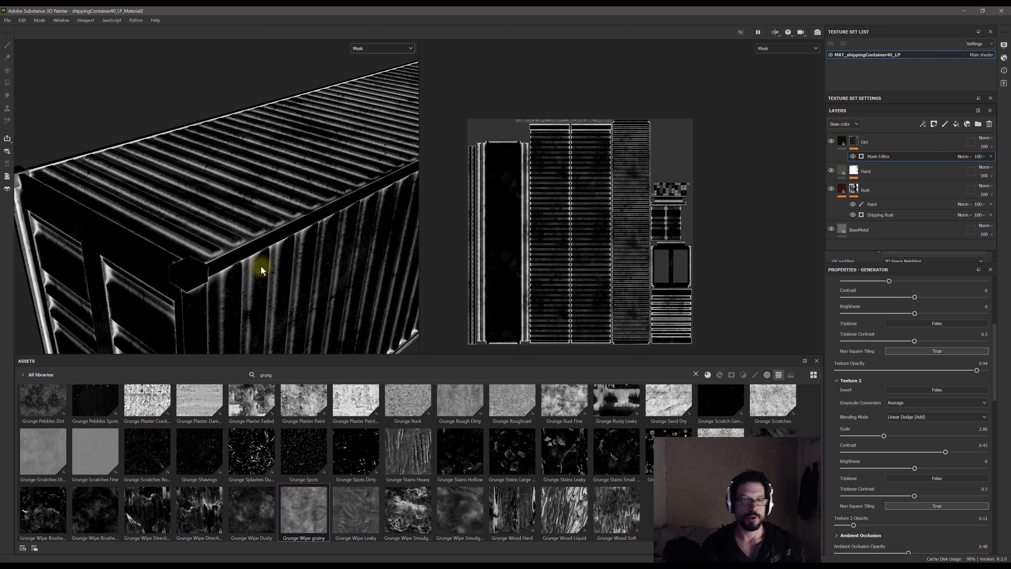
left_click_drag(214, 217, 635, 150, "alt")
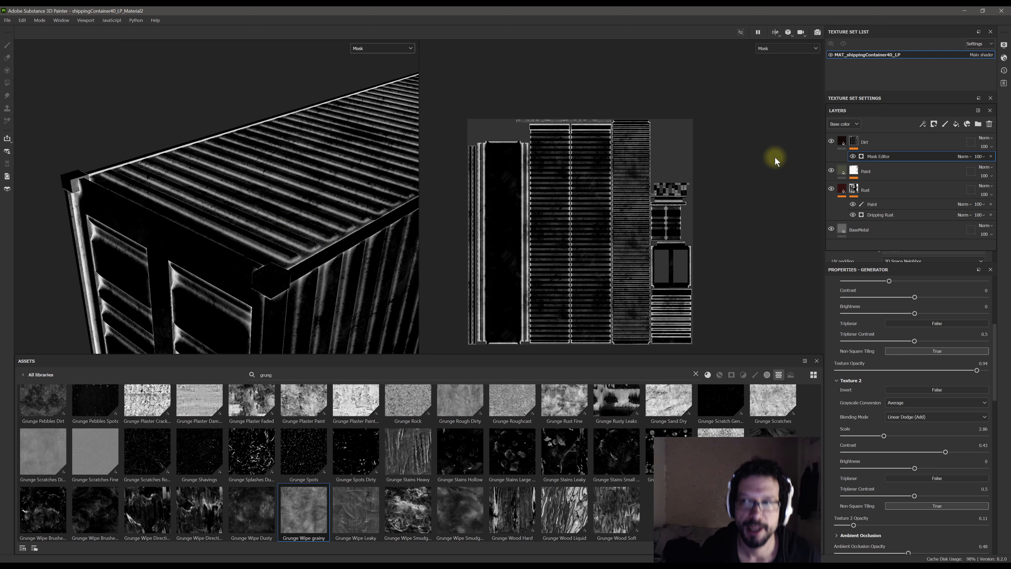
left_click(382, 48)
left_click(381, 56)
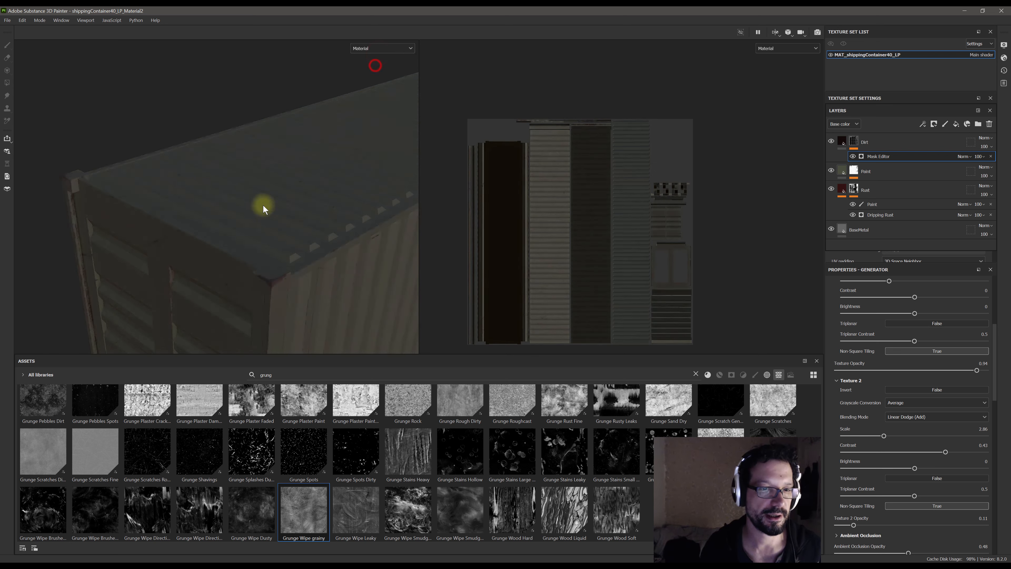
scroll(293, 250, "up", 3)
left_click_drag(293, 249, 339, 203, "alt")
scroll(253, 220, "up", 3)
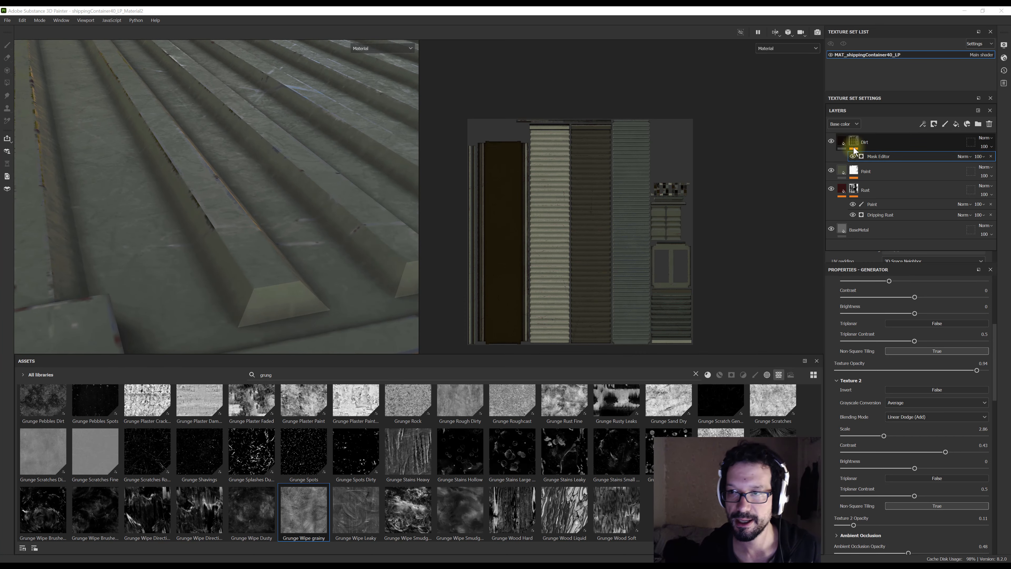
Toggle the Dirt layer's visibility off and on to compare the container's roof with and without dirt
left_click(832, 141)
left_click(832, 142)
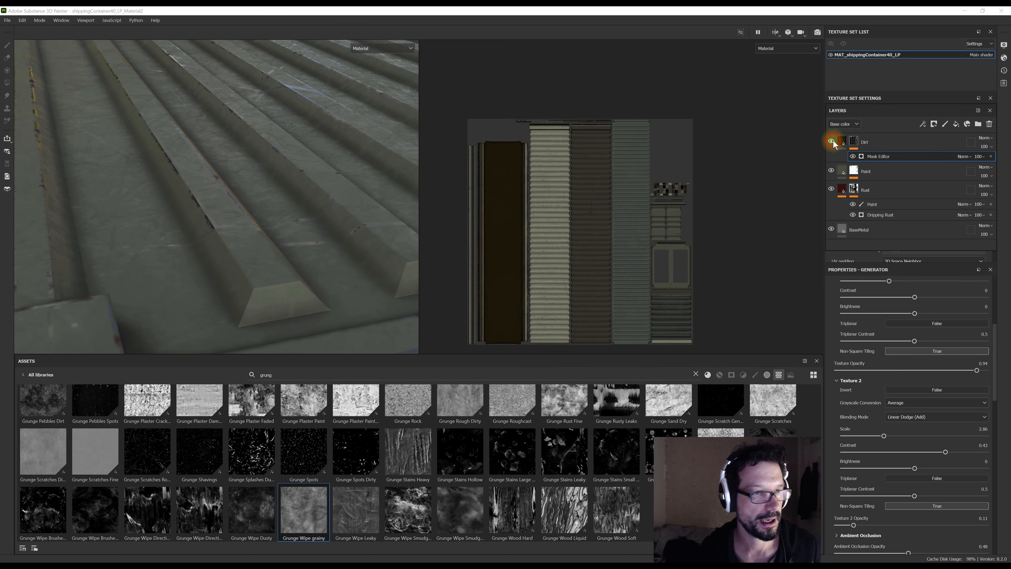
left_click(833, 142)
left_click(833, 141)
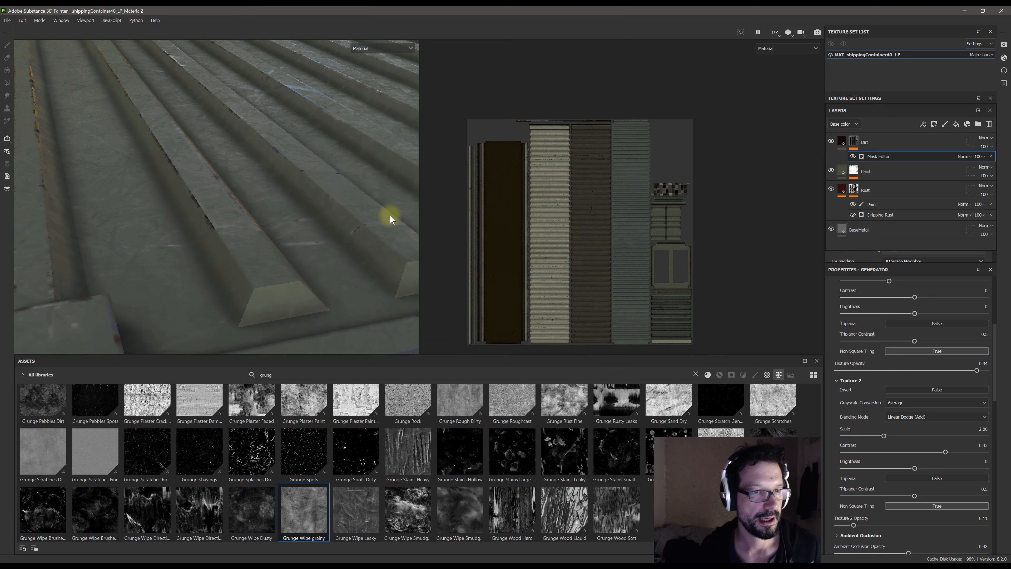
mouse_move(278, 217)
left_mouse_down("alt")
mouse_move(249, 208)
mouse_move(279, 231)
left_mouse_up("alt")
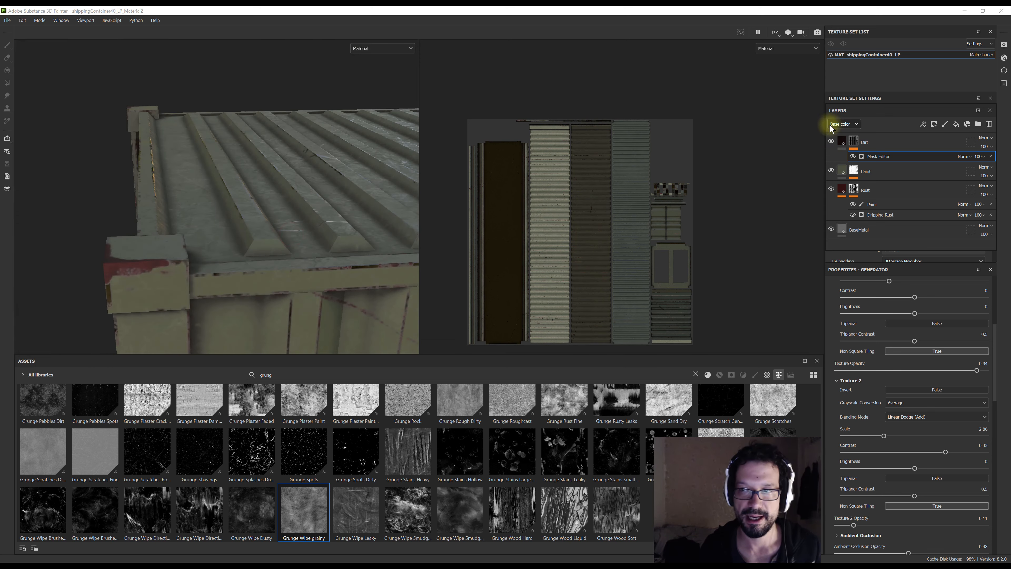
left_click(832, 142)
left_click(832, 142)
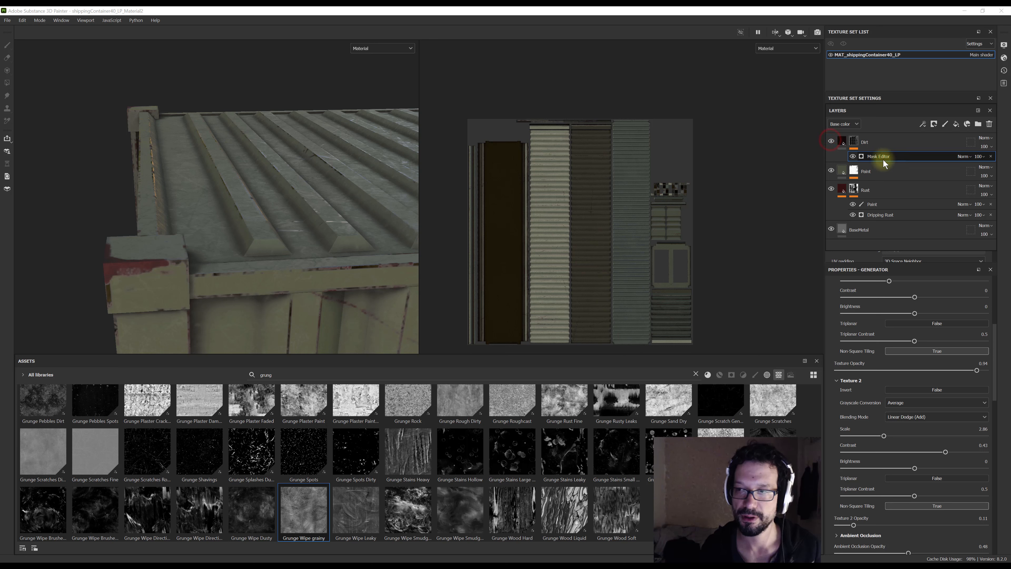
Set the Dirt Mask Editor's Global Blur to 0.05 and Global Balance to 0.57
scroll(942, 329, "up", 5)
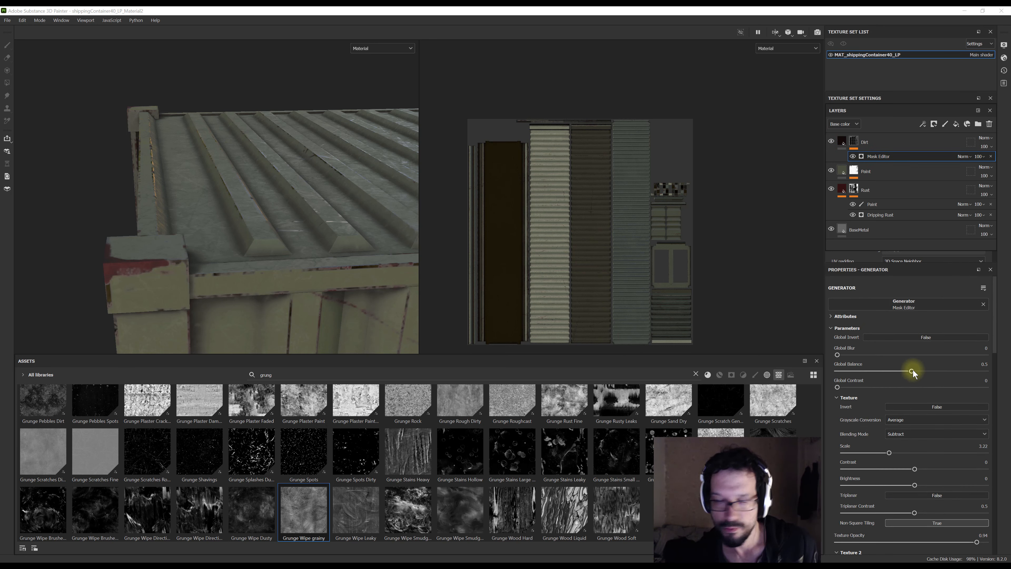
left_click(912, 371)
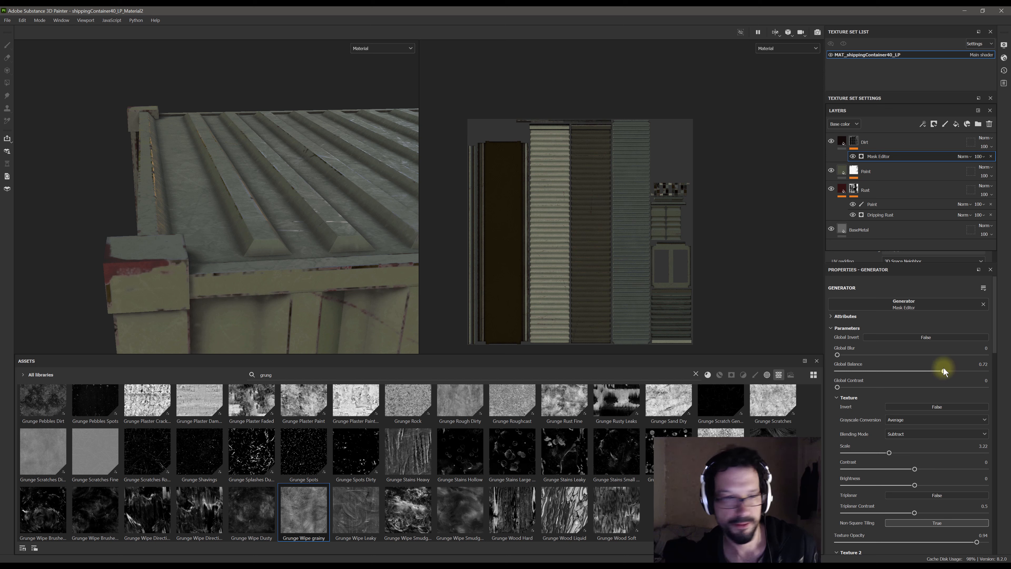
left_click_drag(945, 371, 956, 372)
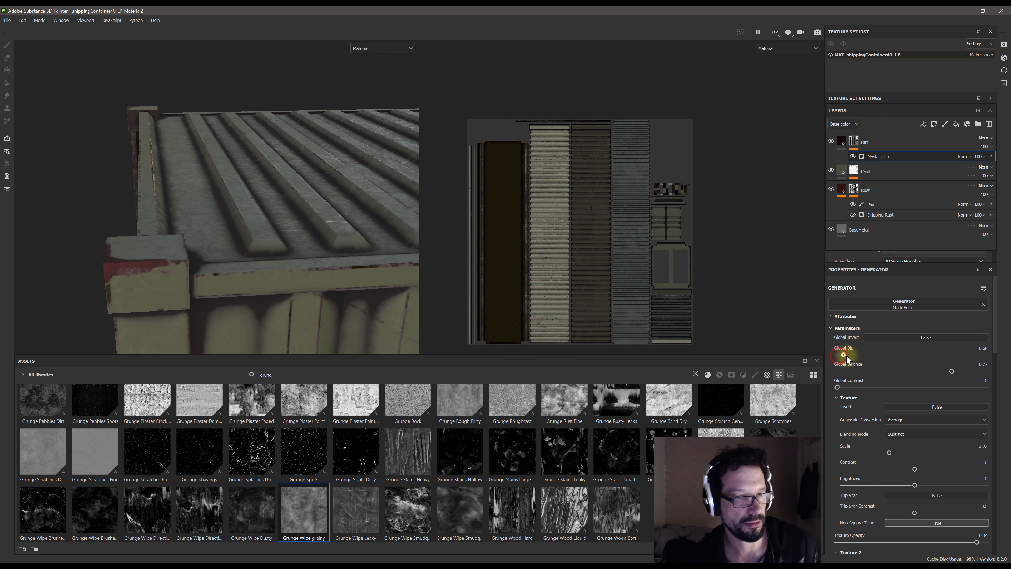
left_click_drag(846, 355, 841, 358)
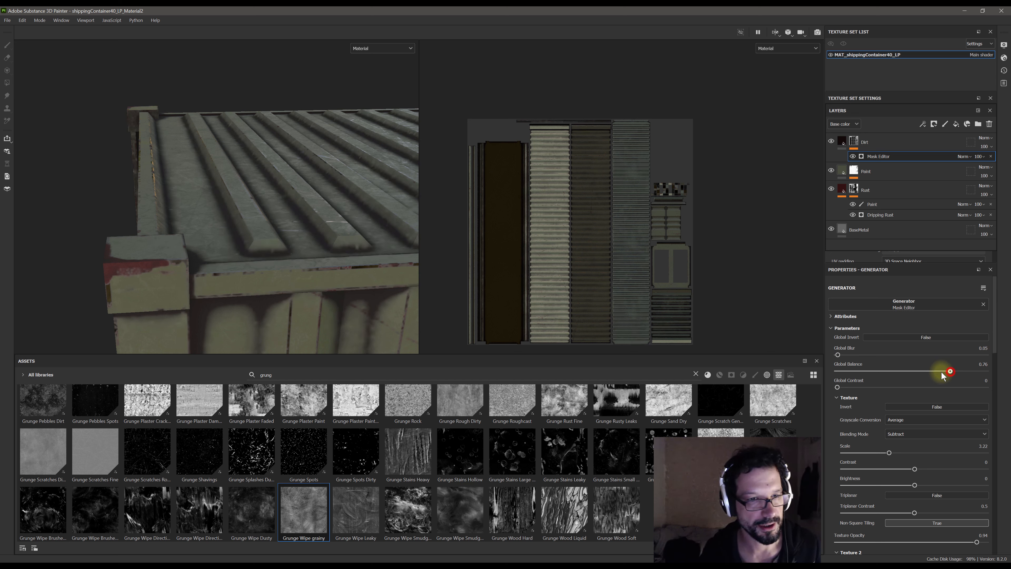
left_click_drag(938, 375, 938, 375)
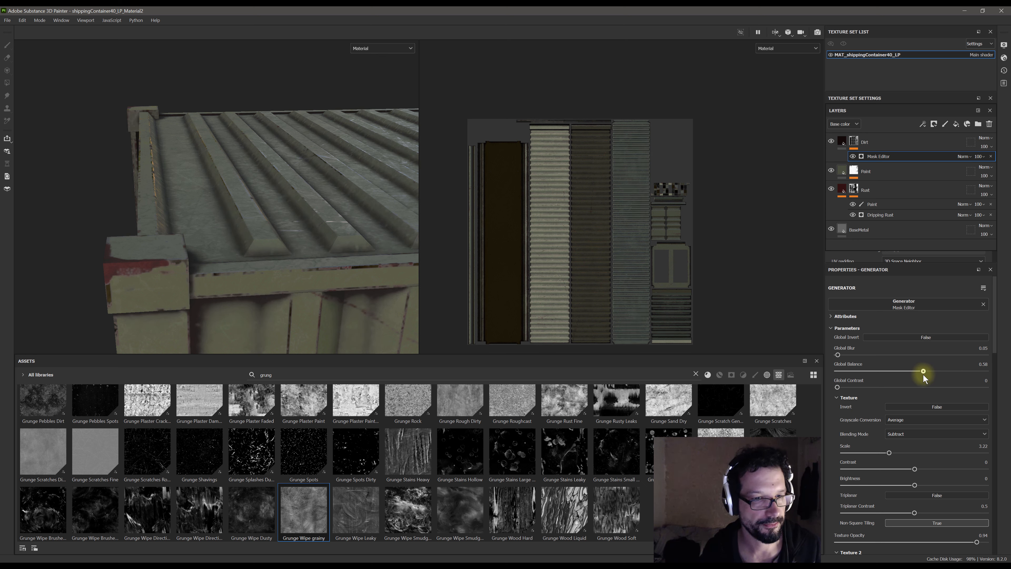
left_click_drag(922, 376, 921, 375)
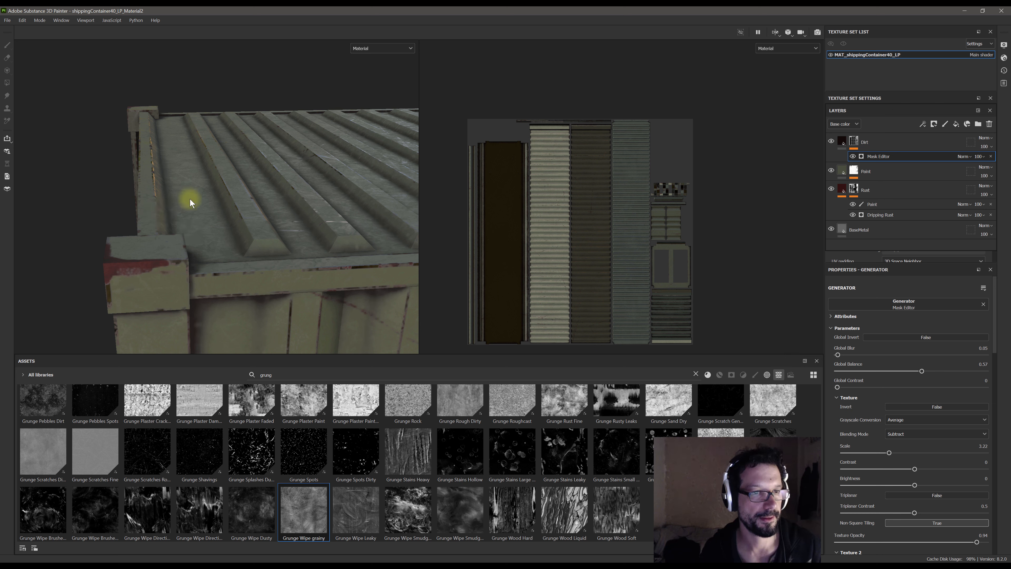
Enlarge the 3D viewport by shrinking the asset library and the 2D UV view, keeping the container in view
left_click_drag(283, 222, 242, 158, "alt")
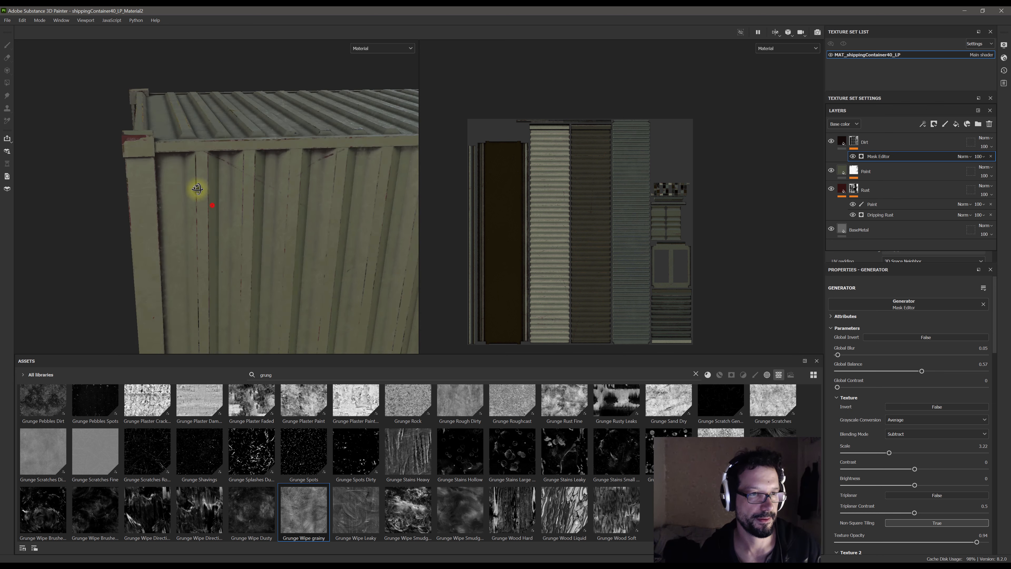
left_click_drag(196, 190, 228, 210, "alt")
middle_click_drag(228, 210, 222, 239, "alt")
left_click_drag(222, 240, 330, 190, "alt")
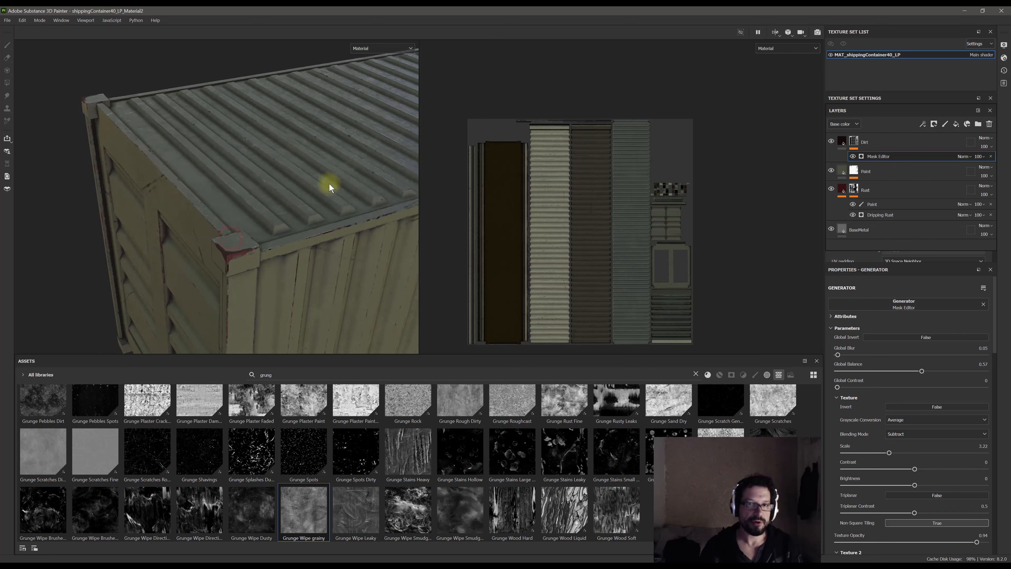
left_click_drag(422, 354, 418, 458)
left_click_drag(584, 430, 621, 422)
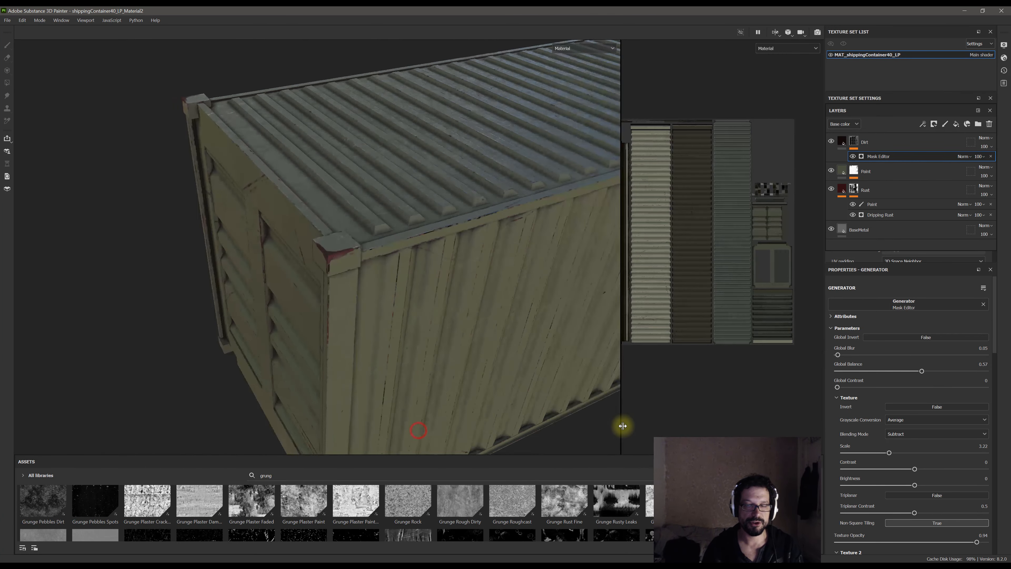
left_click_drag(338, 244, 278, 180, "alt")
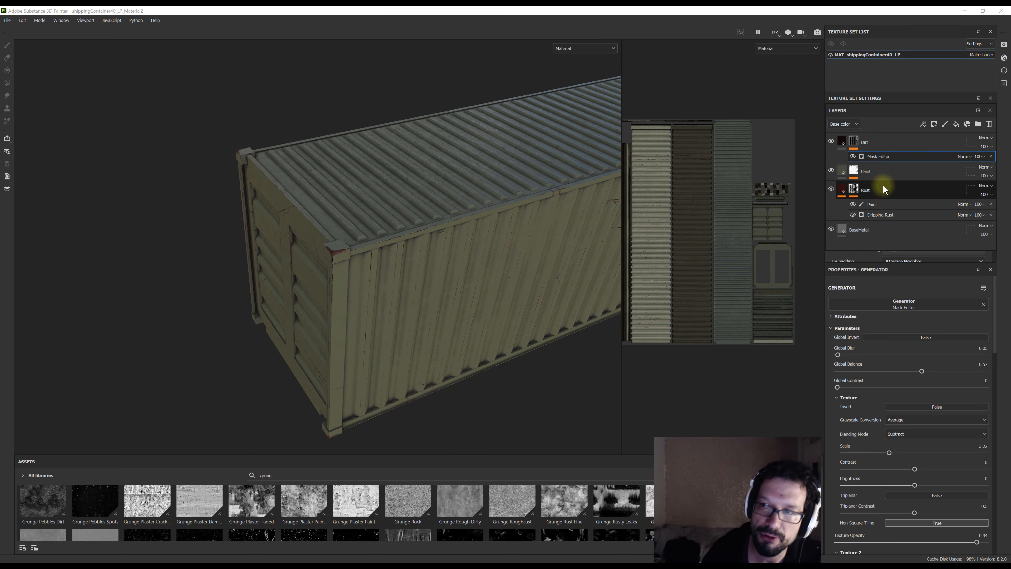
Step the layer stack through the Height, Roughness, Metallic and Normal channels to review each layer's contribution
left_click(840, 125)
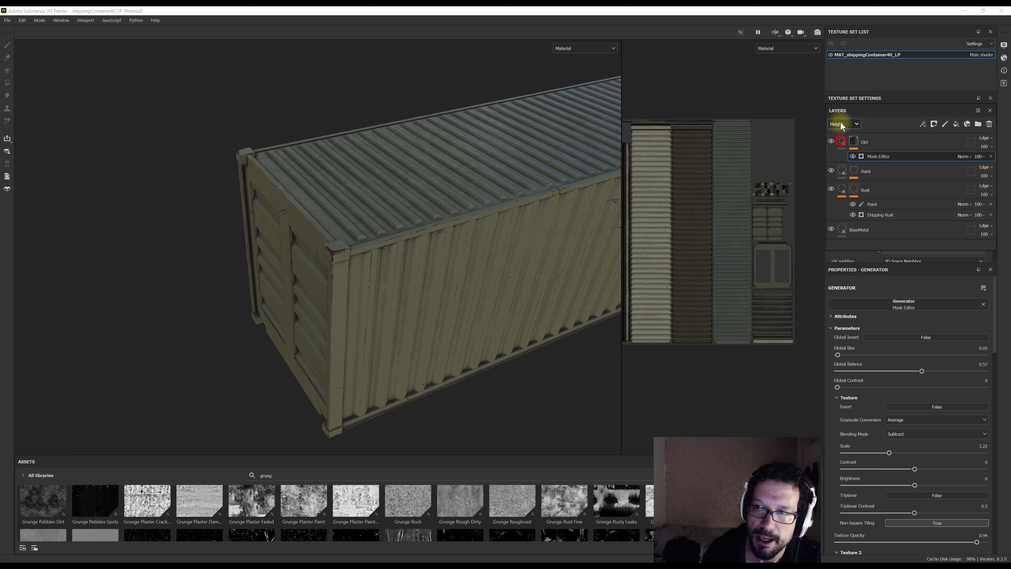
left_click(841, 122)
left_click(843, 148)
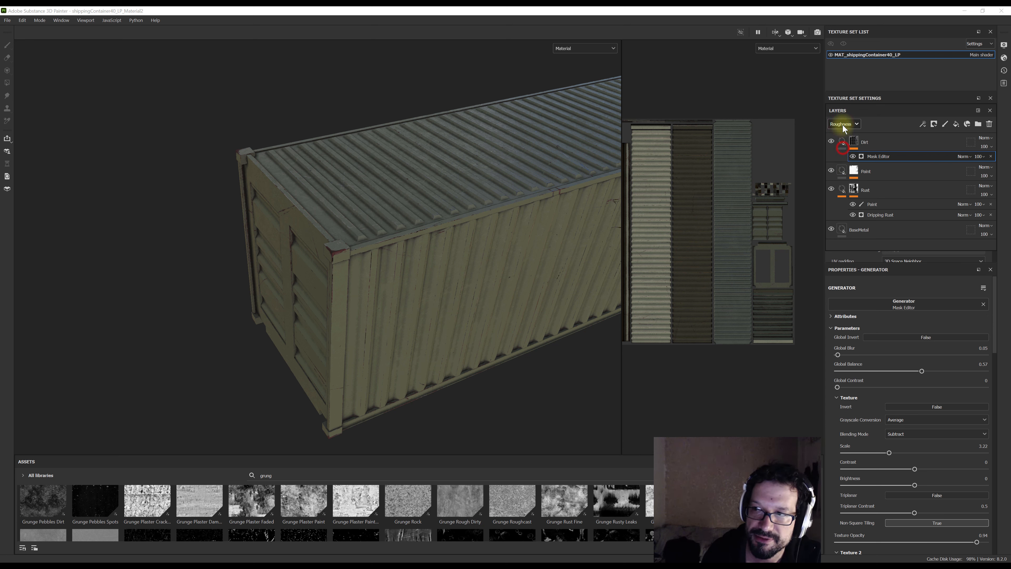
left_click(842, 124)
left_click(841, 144)
left_click(844, 124)
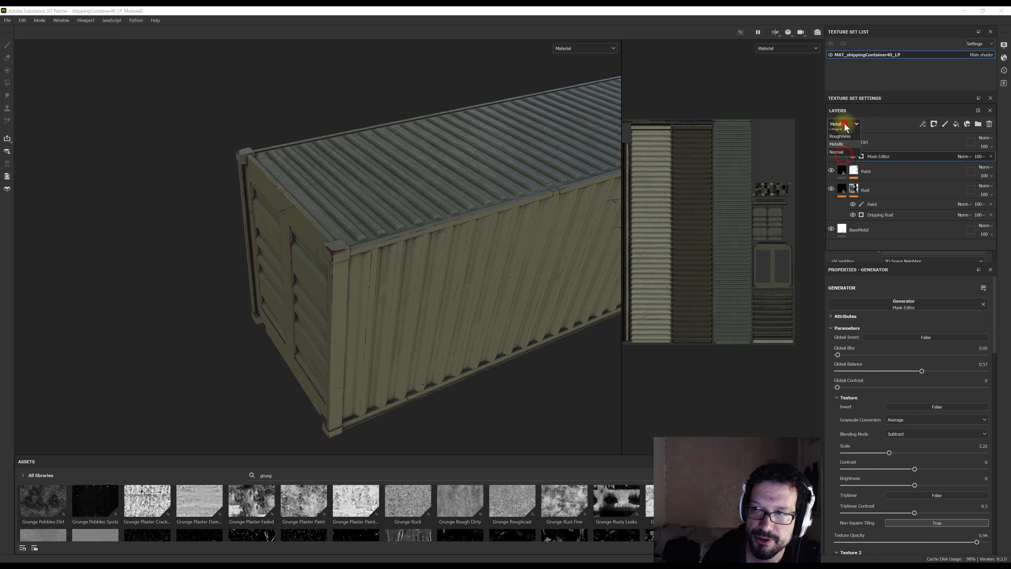
left_click(839, 165)
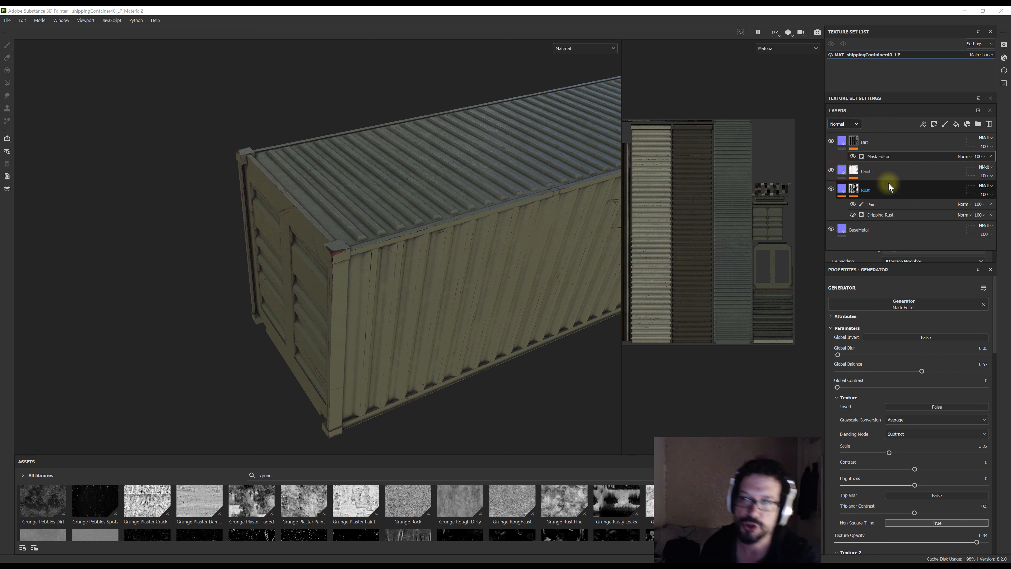
mouse_move(855, 172)
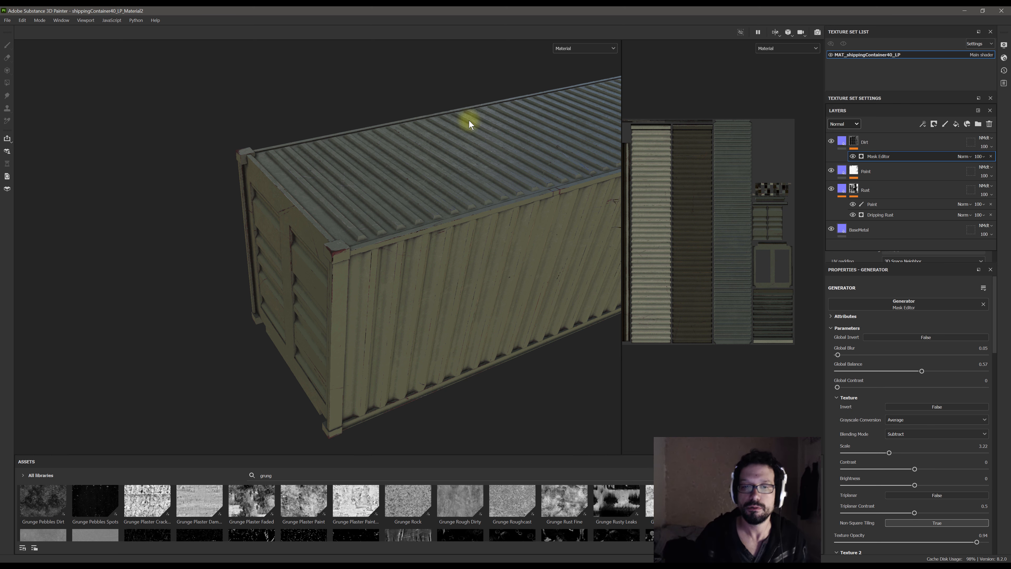
Examine the dirt and rust around the container's corner casting, roof ribs and side walls from several angles
scroll(336, 280, "up", 4)
middle_click_drag(388, 269, 339, 282, "alt")
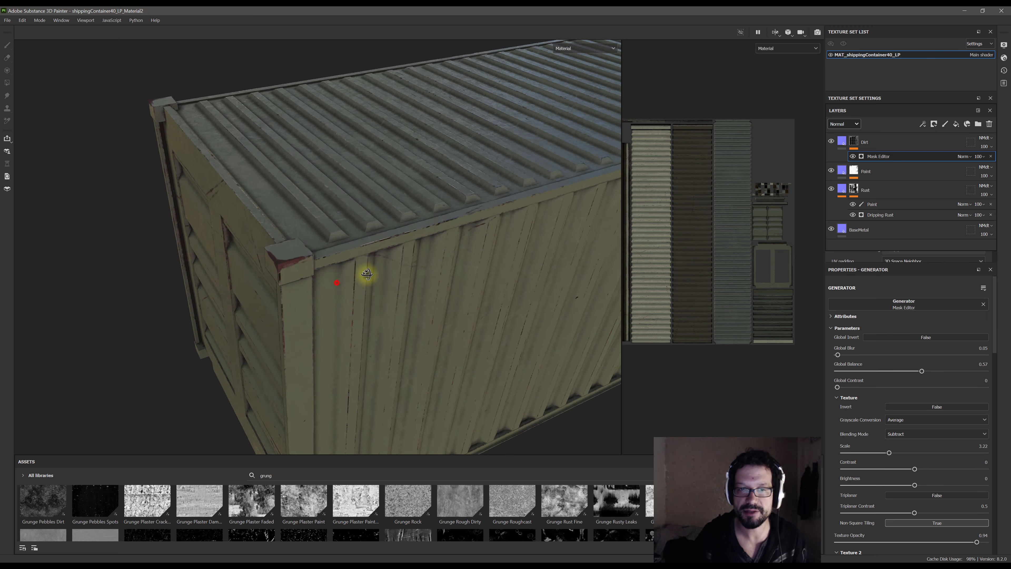
left_click_drag(337, 283, 329, 316, "alt")
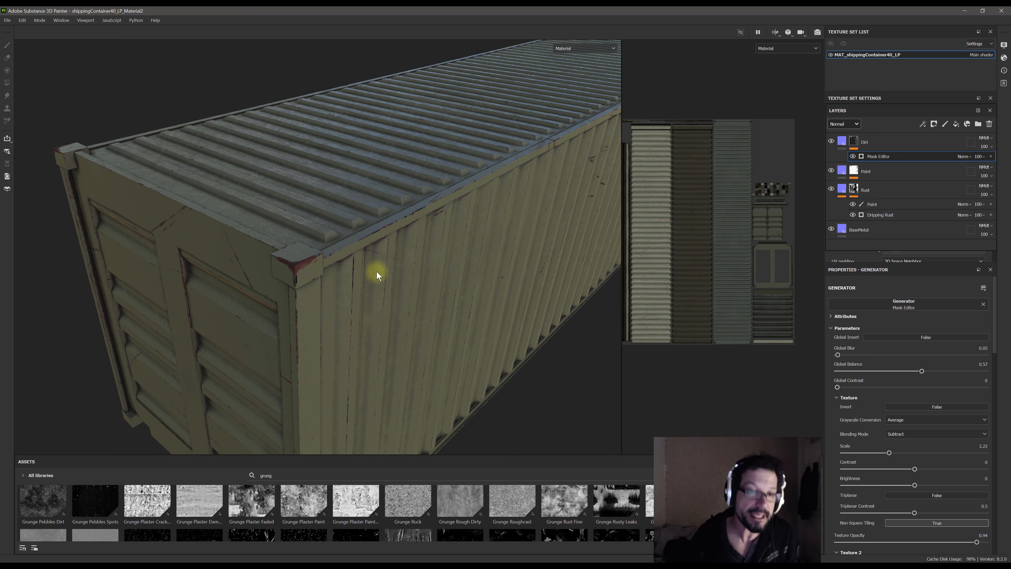
scroll(309, 257, "up", 3)
left_click_drag(309, 257, 414, 285, "alt")
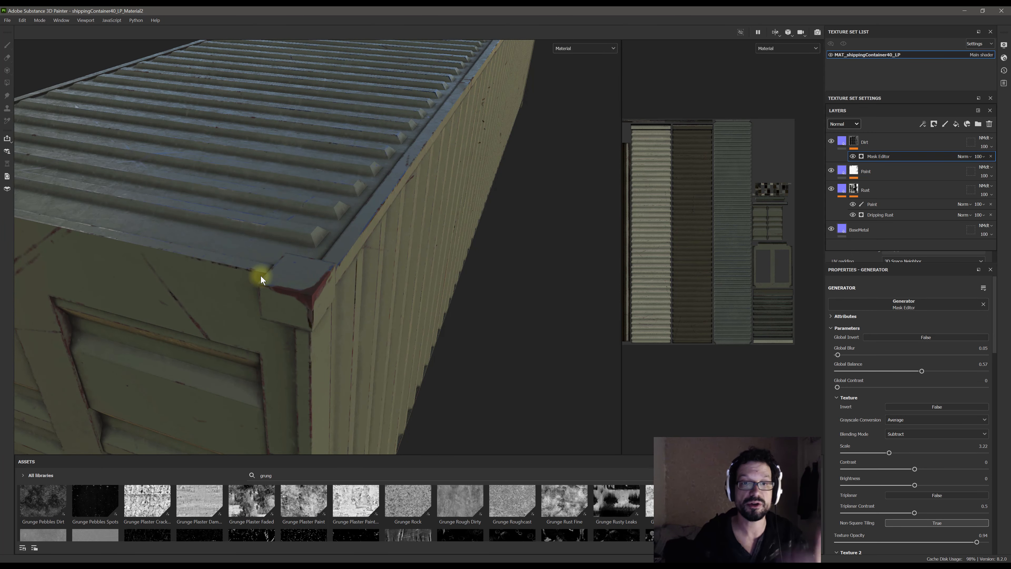
scroll(369, 199, "down", 5)
left_click_drag(354, 180, 260, 233, "alt")
scroll(337, 240, "up", 3)
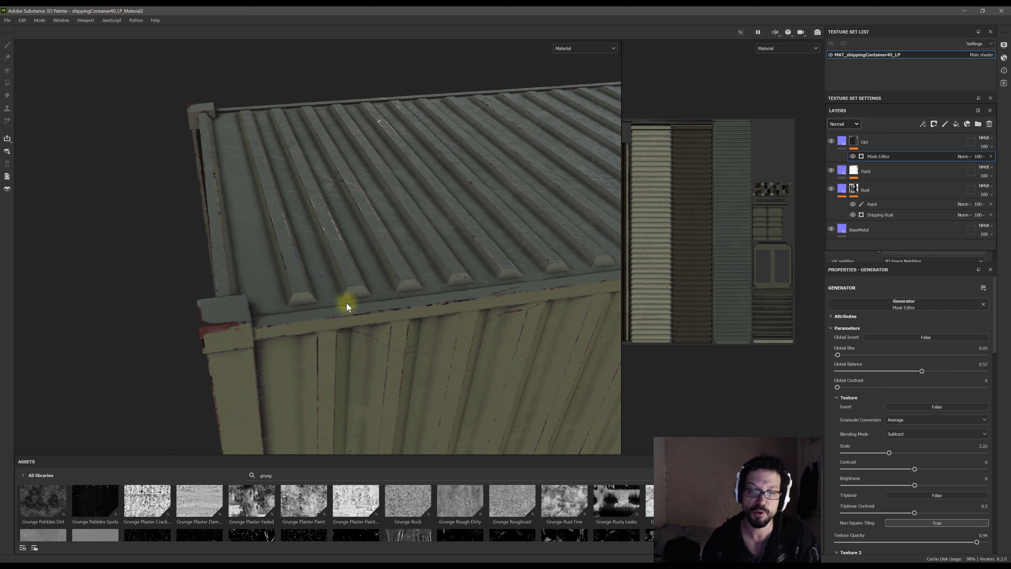
Switch to the browser and look through the shipping container corner image results, opening the rusty and stacked container references
left_click(448, 565)
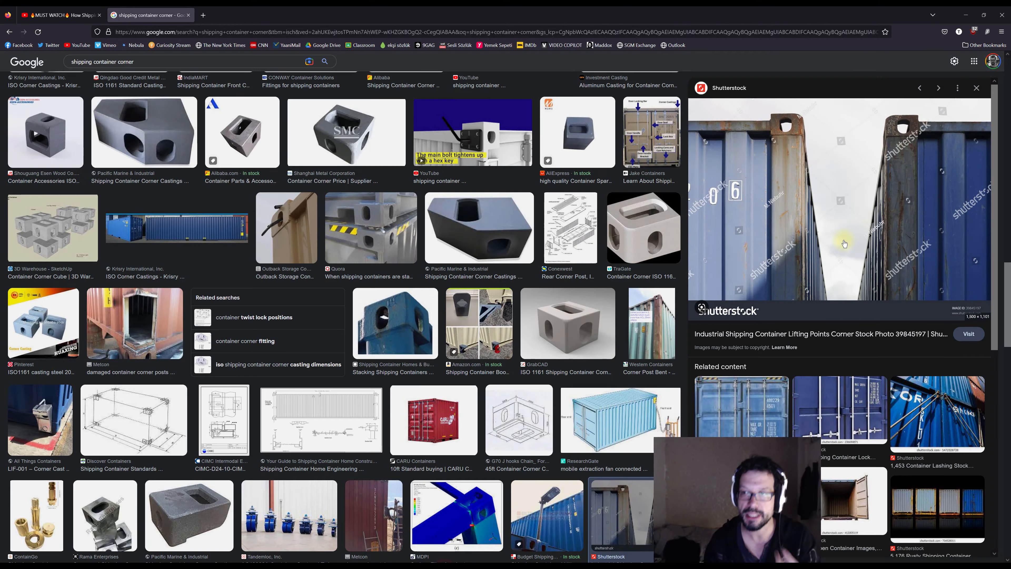
left_click(954, 498)
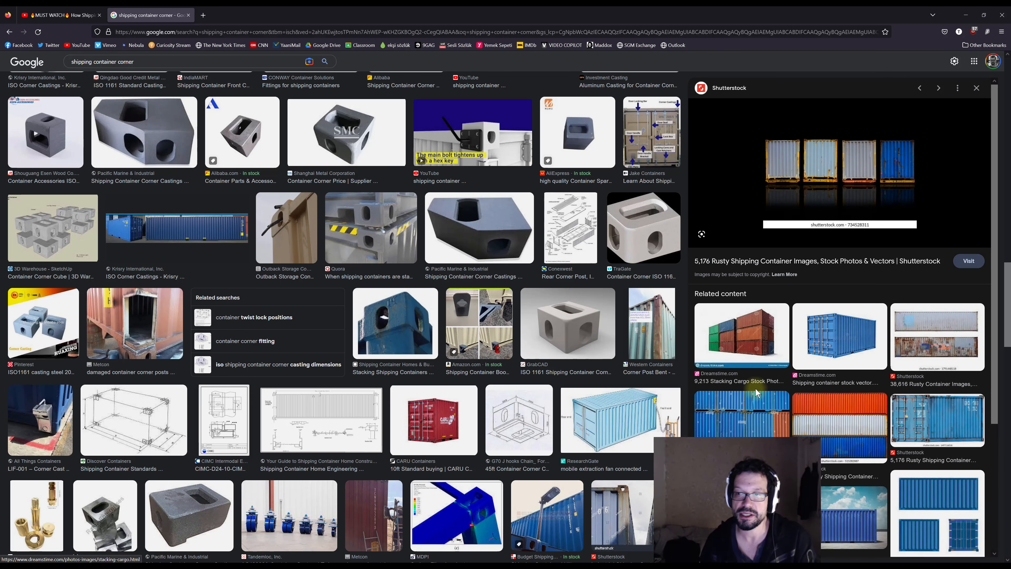
left_click(757, 393)
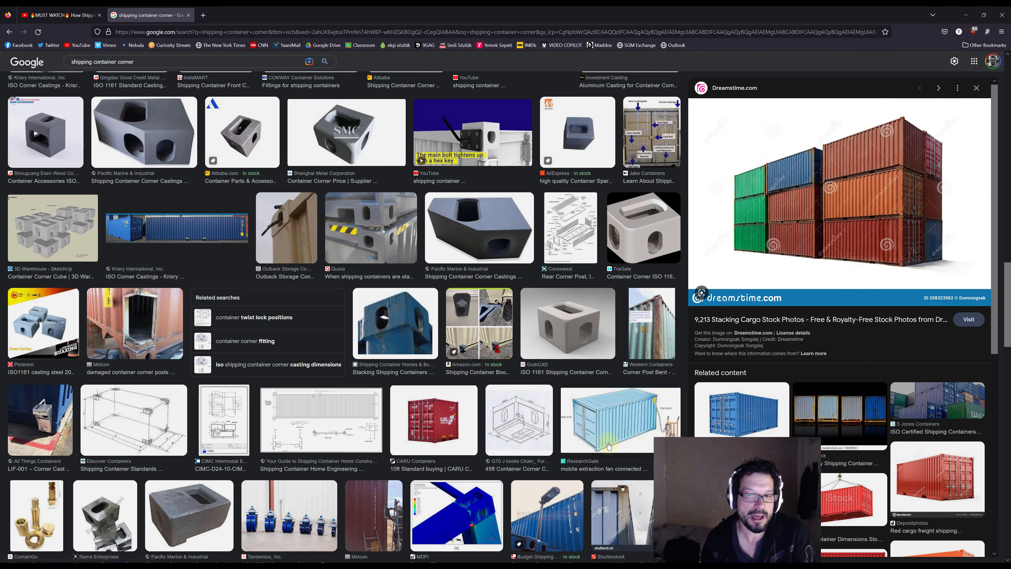
scroll(369, 389, "down", 15)
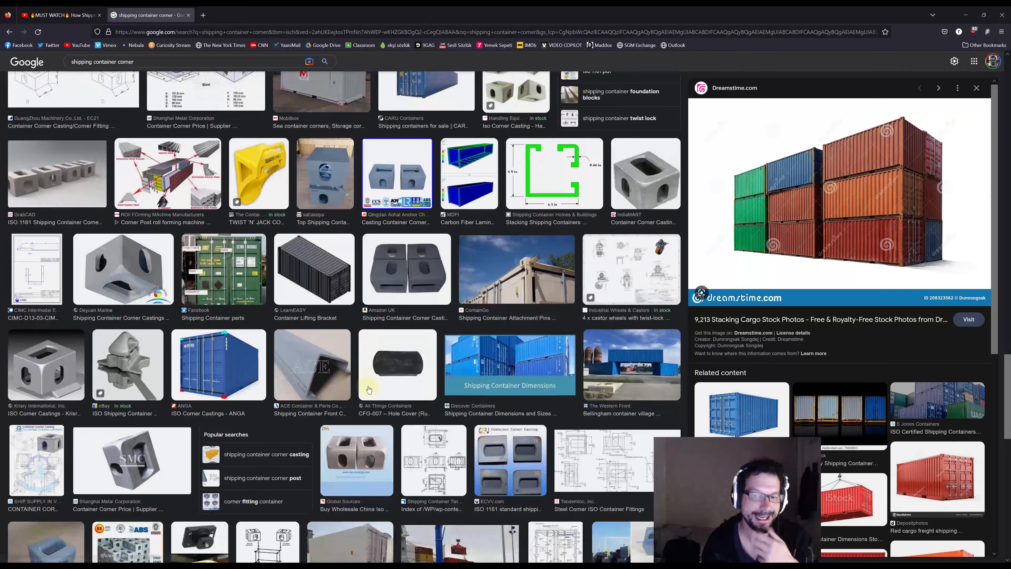
scroll(369, 389, "down", 5)
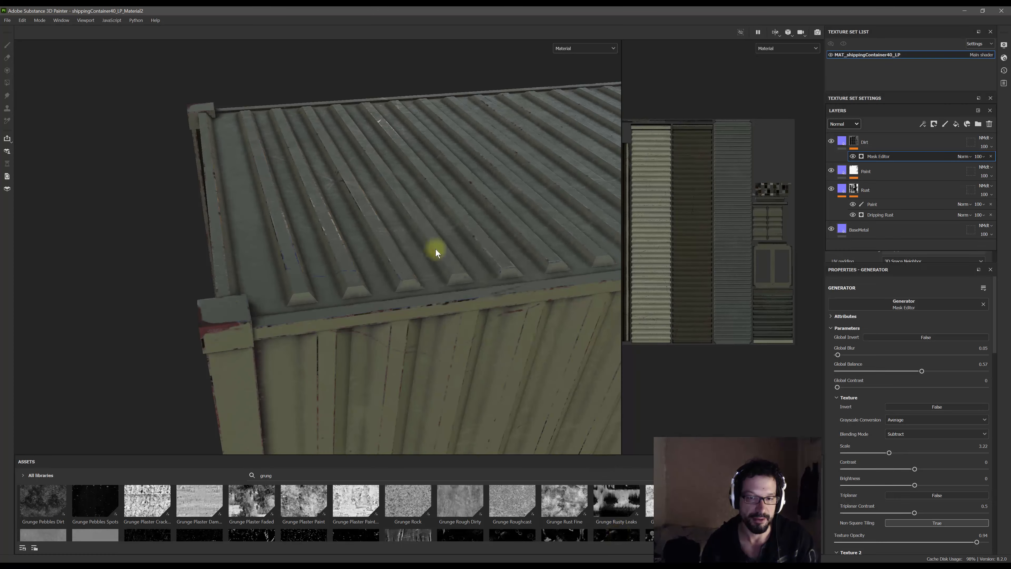
Return the layer stack in Substance 3D Painter to the Base color channel with the whole container in view
scroll(414, 269, "down", 5)
left_click_drag(306, 279, 370, 297, "alt")
scroll(391, 267, "down", 3)
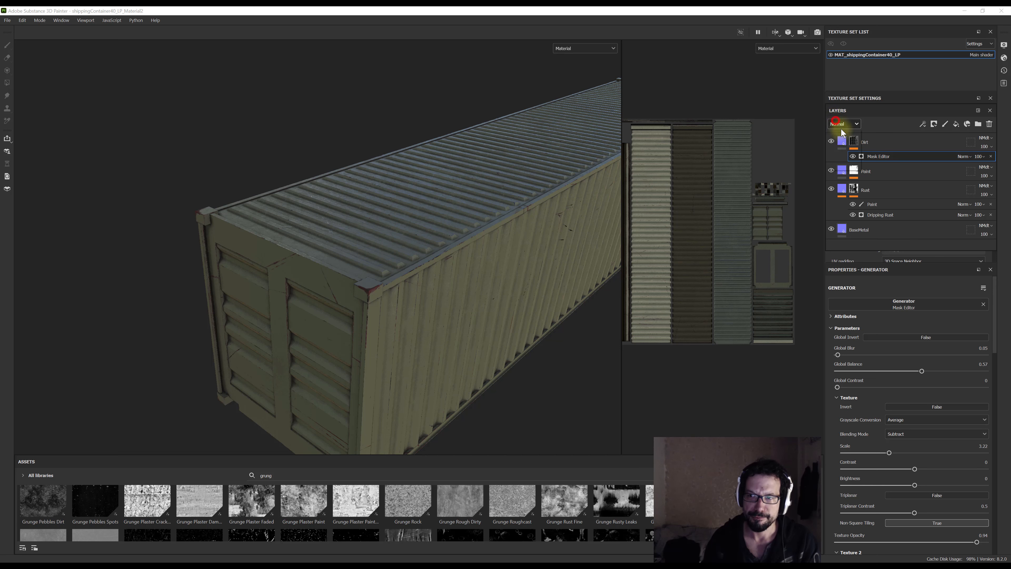
left_click(837, 122)
left_click(842, 137)
left_click_drag(384, 257, 341, 282, "alt")
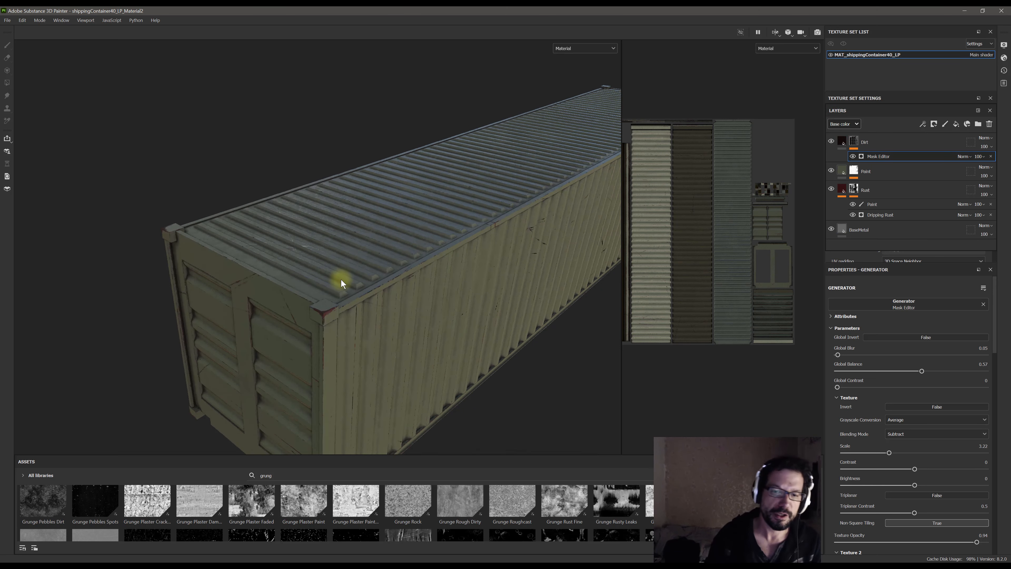